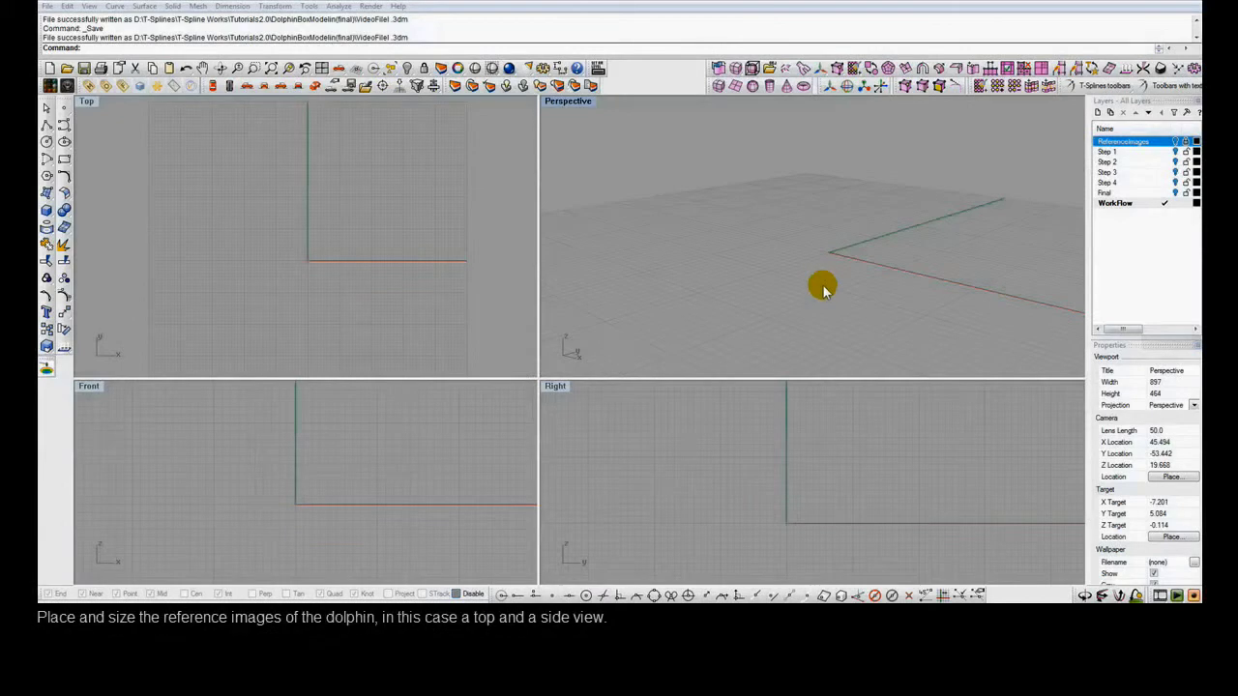
# Show the reference images and create a T-Splines box over the dolphin's body with X=2, Y=10, Z=2 faces and X symmetry.
pyautogui.click(1175, 141)
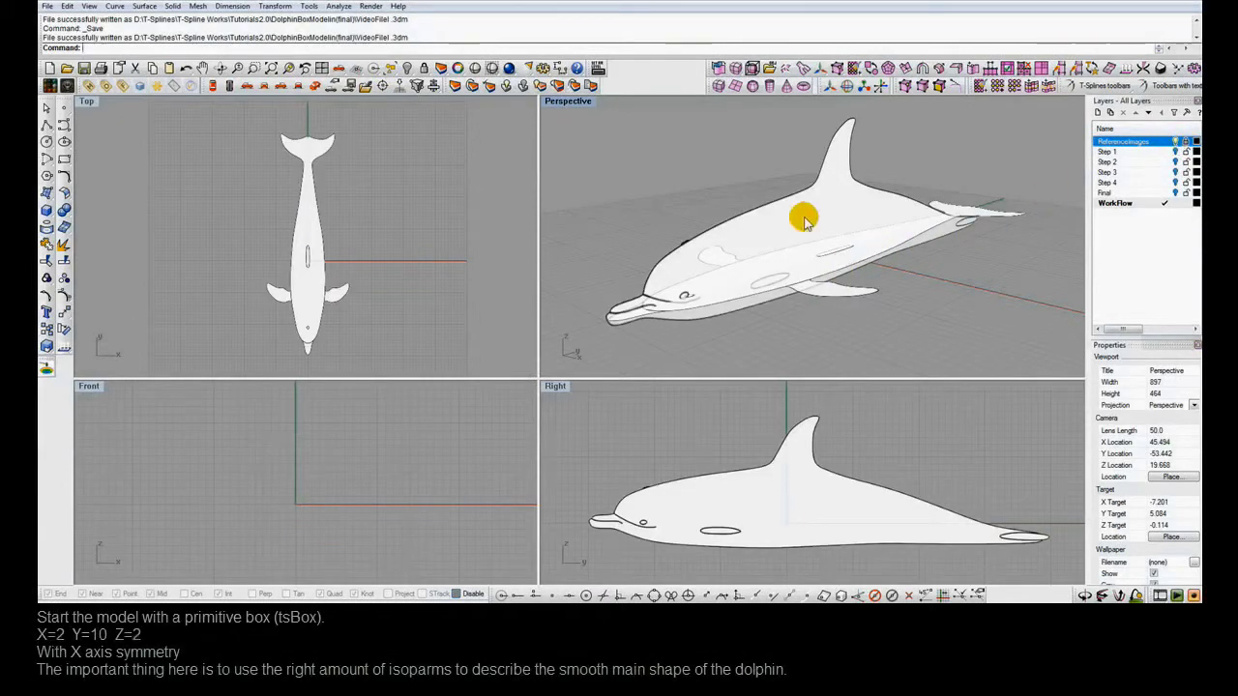
pyautogui.click(717, 88)
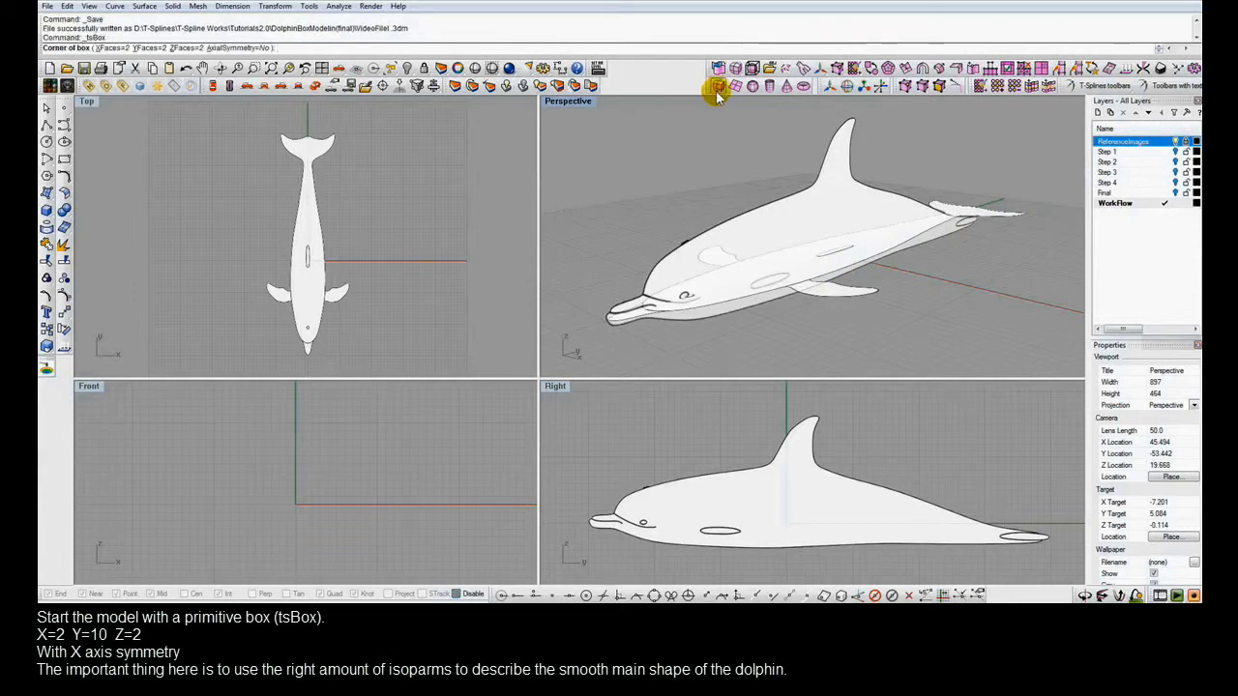
pyautogui.click(147, 47)
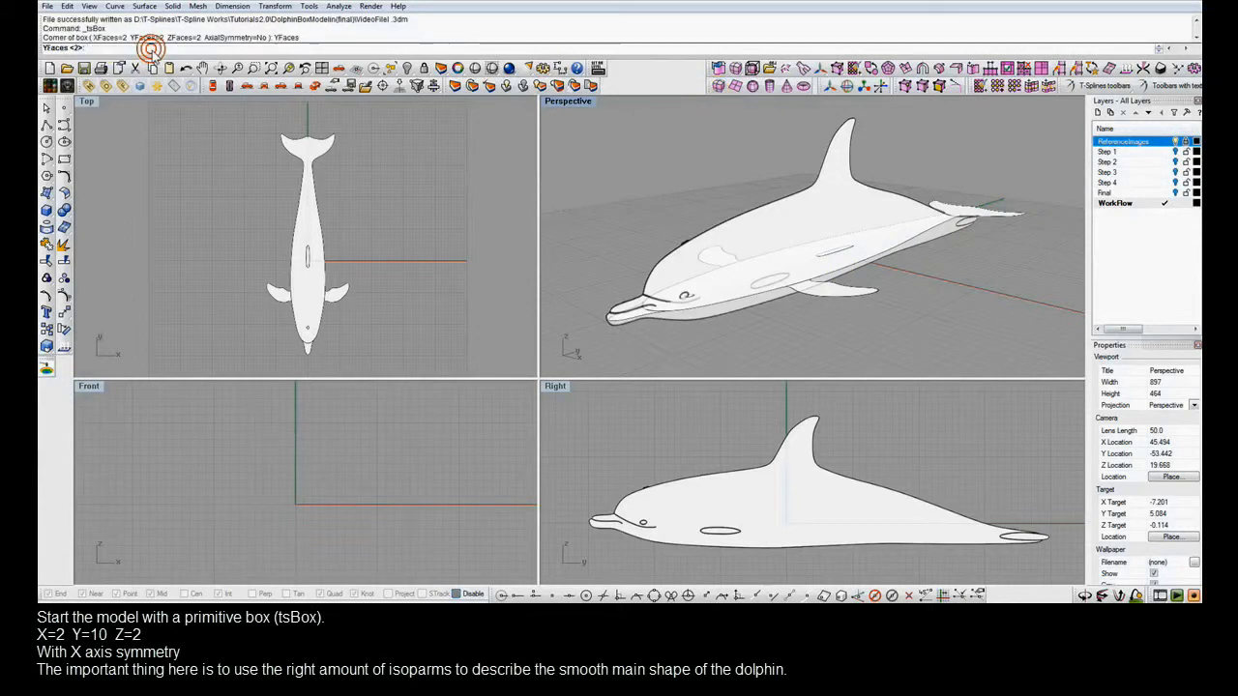
pyautogui.press('Return')
pyautogui.click(241, 48)
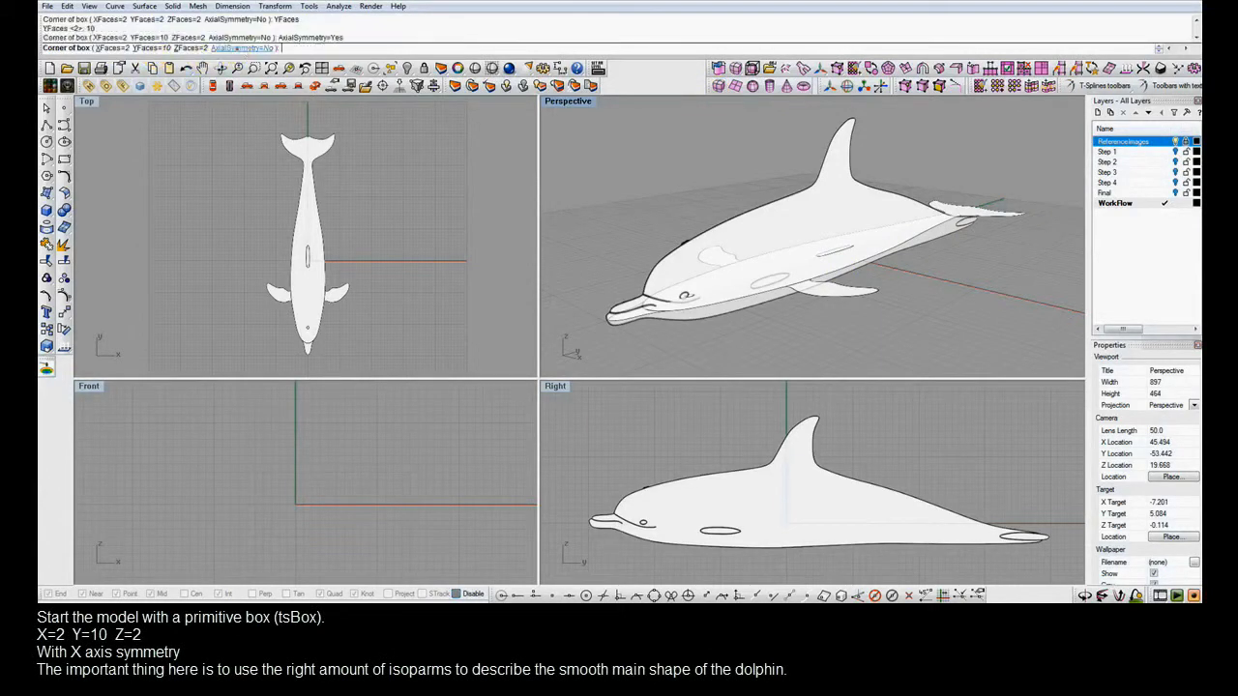
pyautogui.click(303, 48)
pyautogui.click(319, 255)
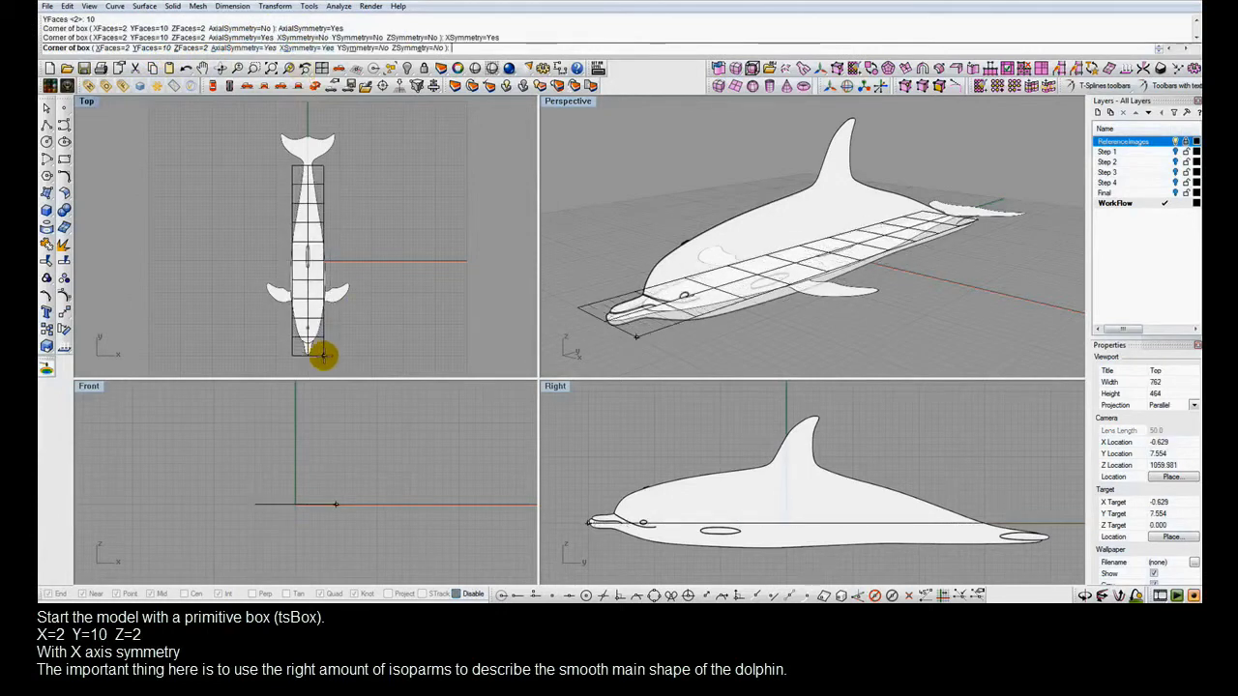
pyautogui.click(327, 356)
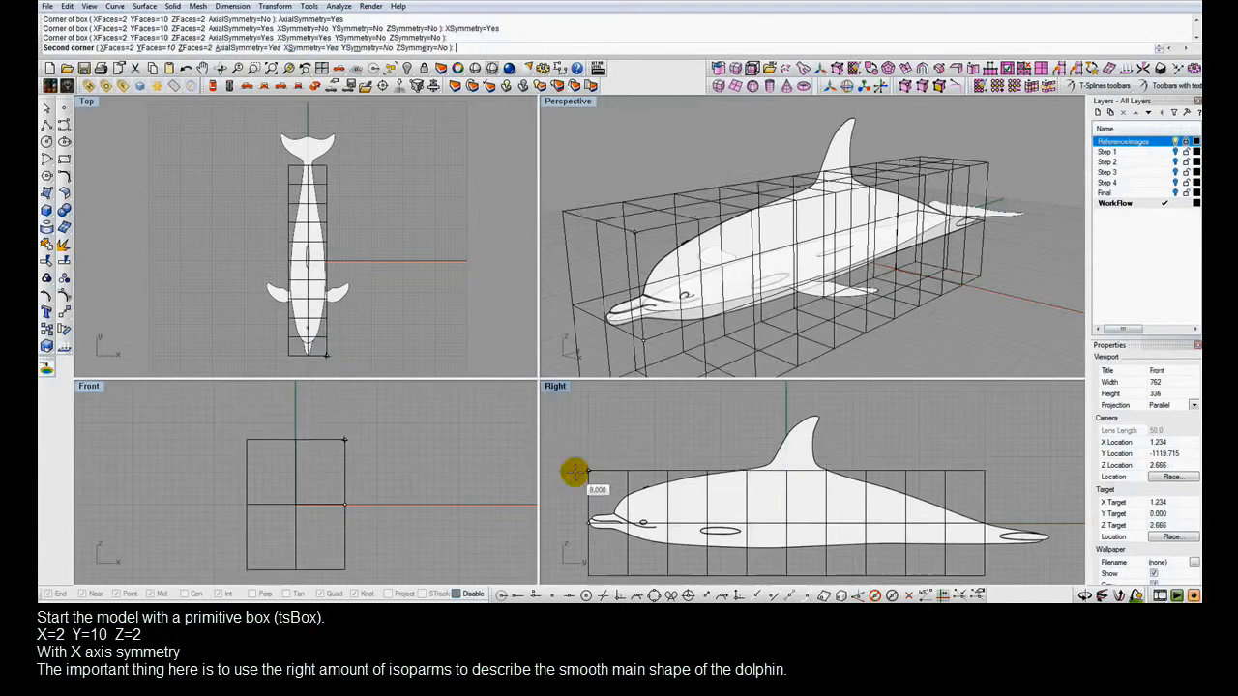
pyautogui.click(584, 486)
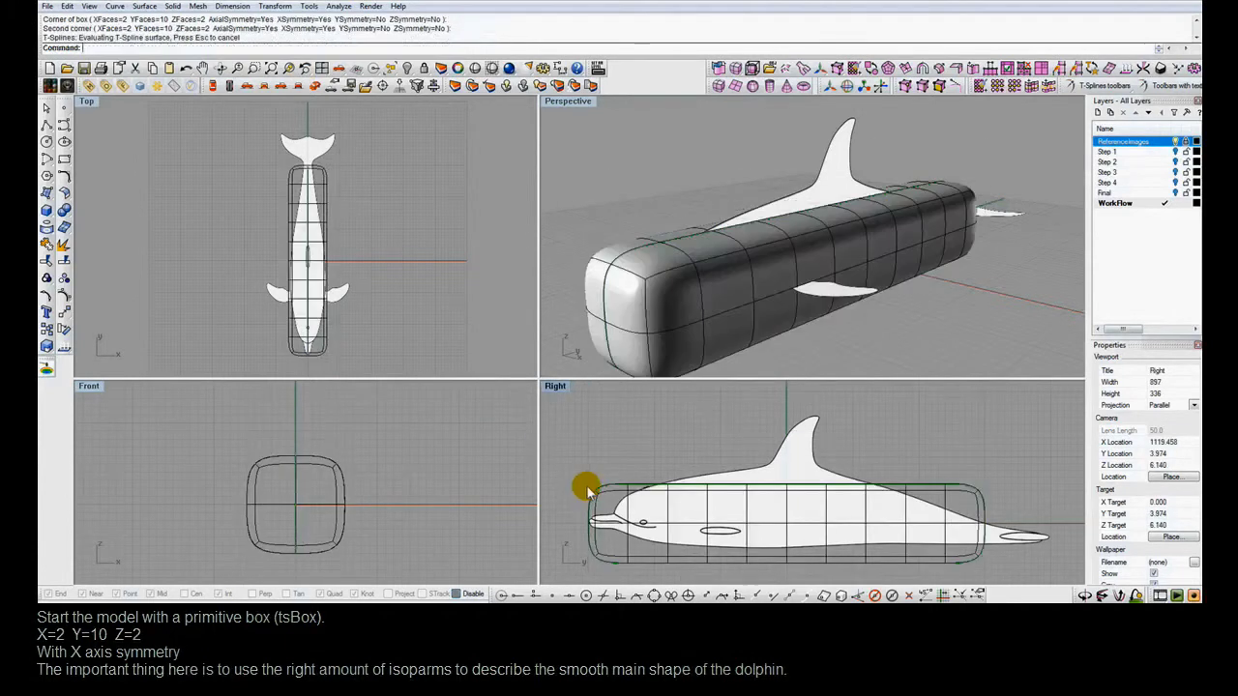
# Move the box with the translate manipulator so it covers the dolphin's body from forehead to tail in the side view.
pyautogui.click(613, 497)
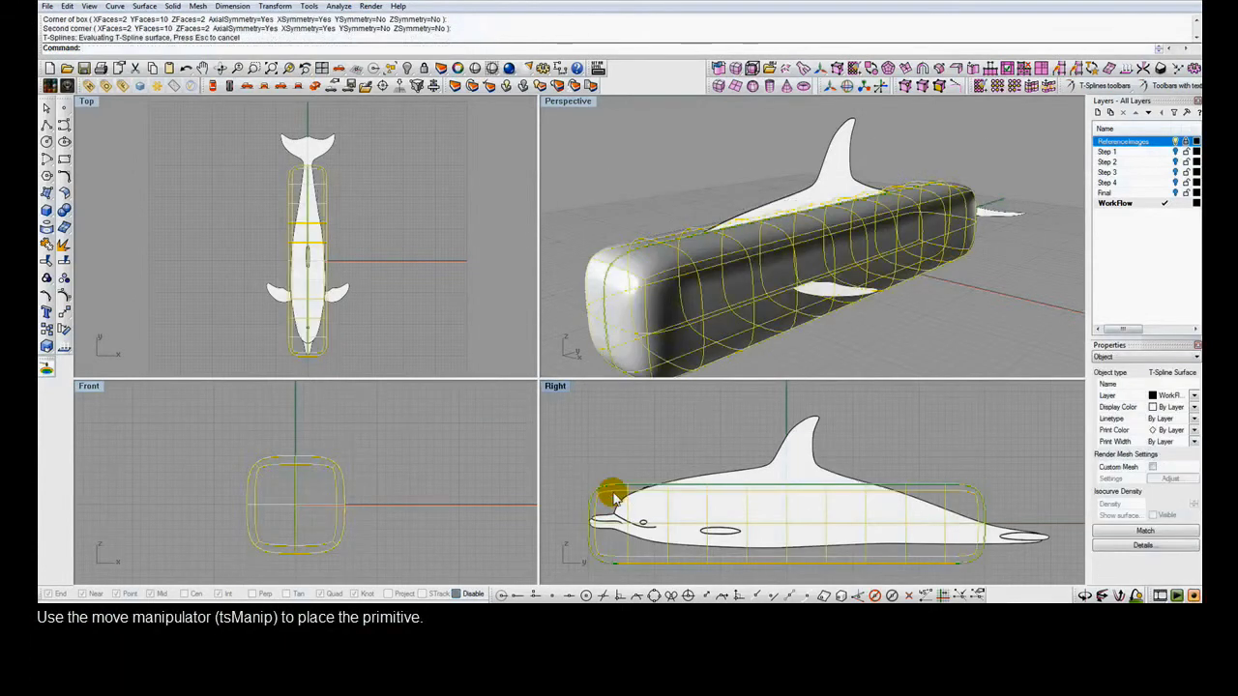
pyautogui.click(830, 85)
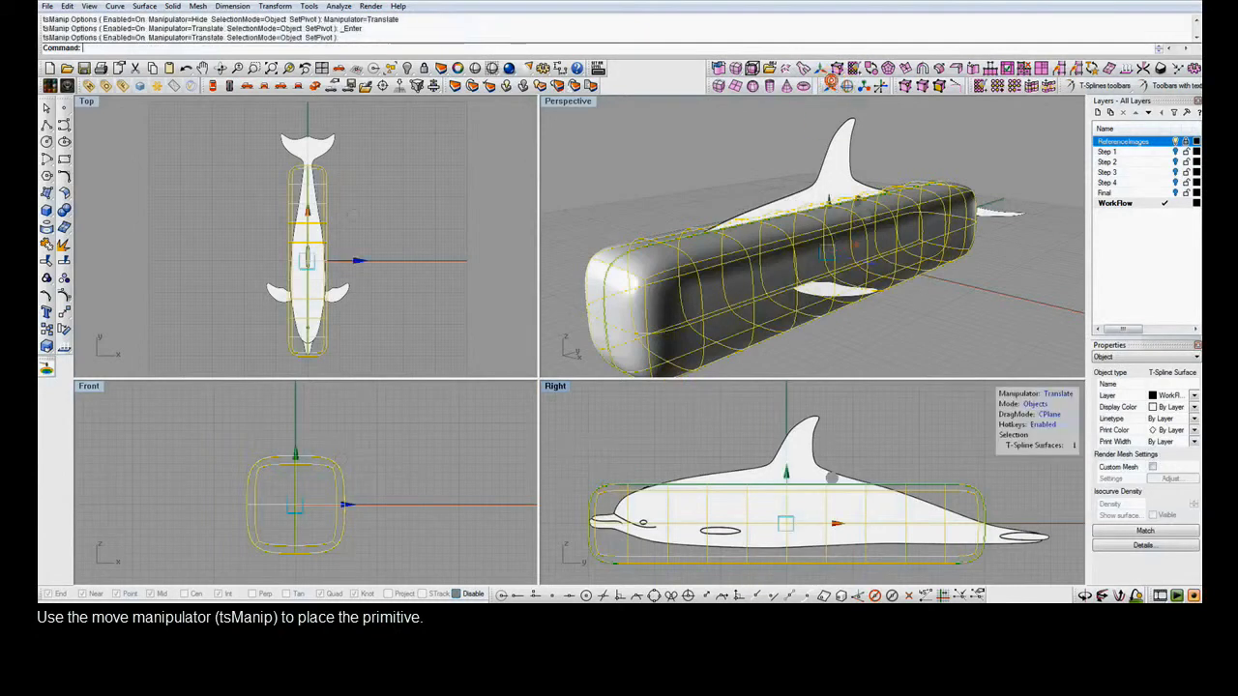
pyautogui.moveTo(831, 477); pyautogui.dragTo(853, 466)
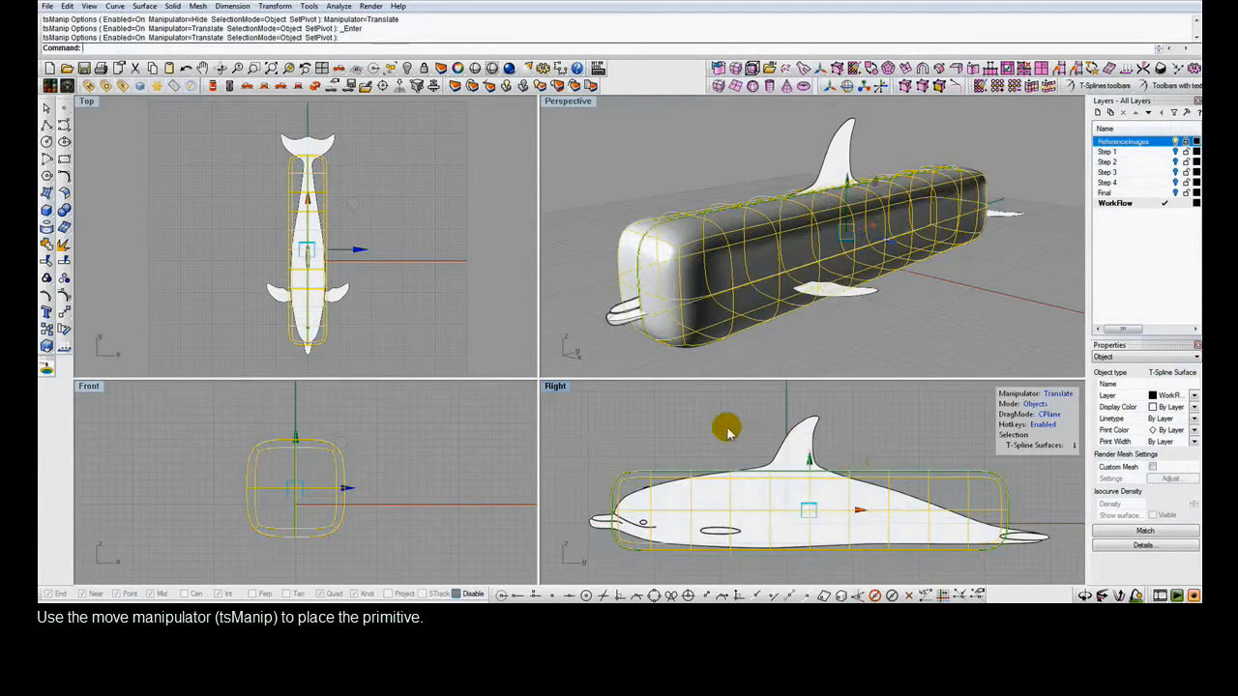
# In box mode and the enlarged Right view, move and scale the rearmost column of control points to fit the tail tip.
pyautogui.press('Tab')
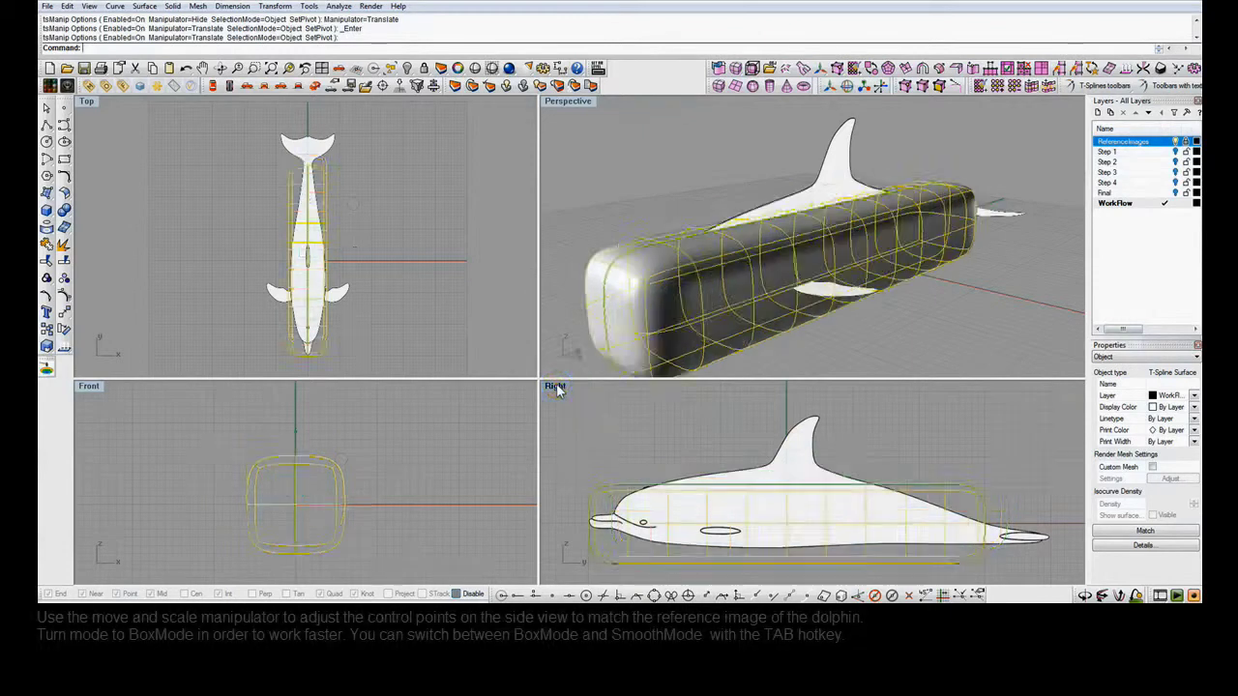
pyautogui.doubleClick(557, 387)
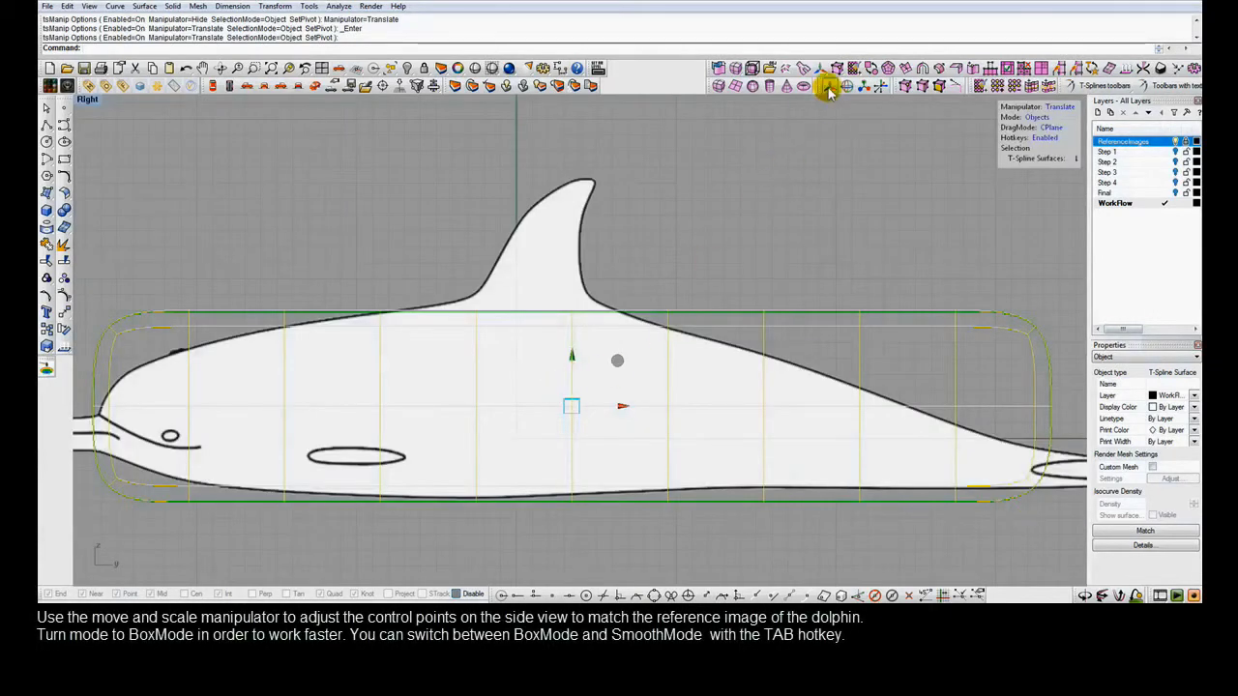
pyautogui.press('Tab')
pyautogui.scroll(-2, 631, 349)
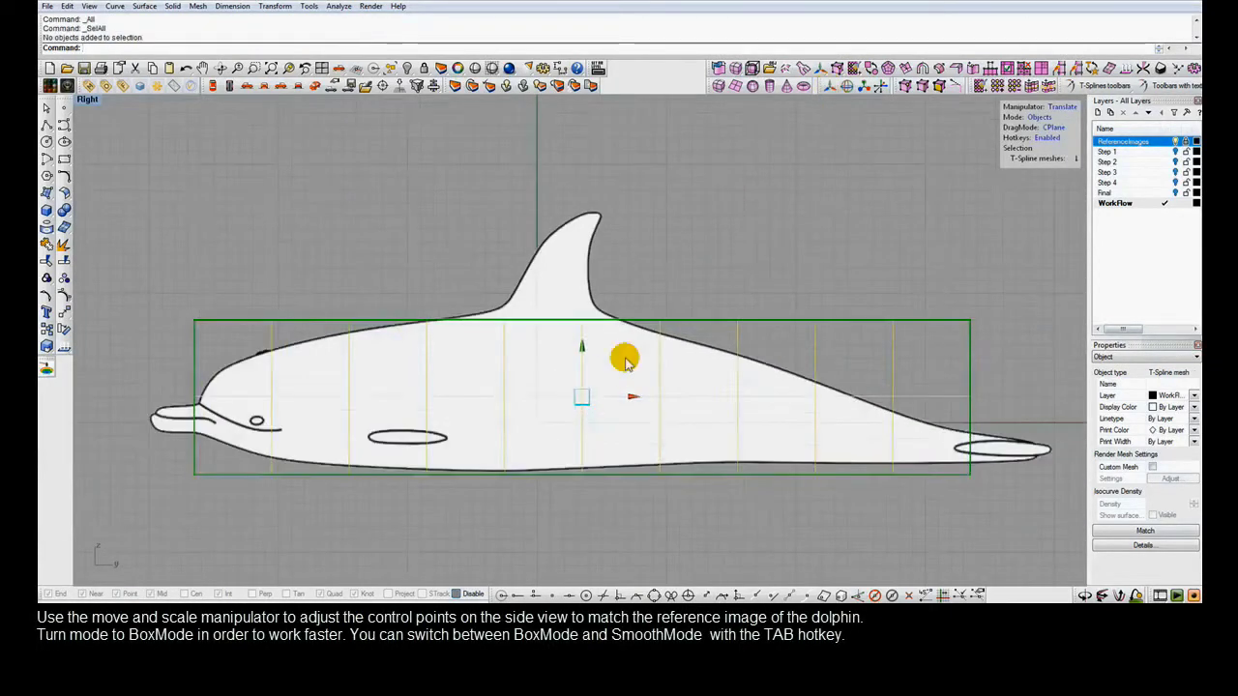
pyautogui.press('a')
pyautogui.moveTo(951, 251); pyautogui.dragTo(973, 511)
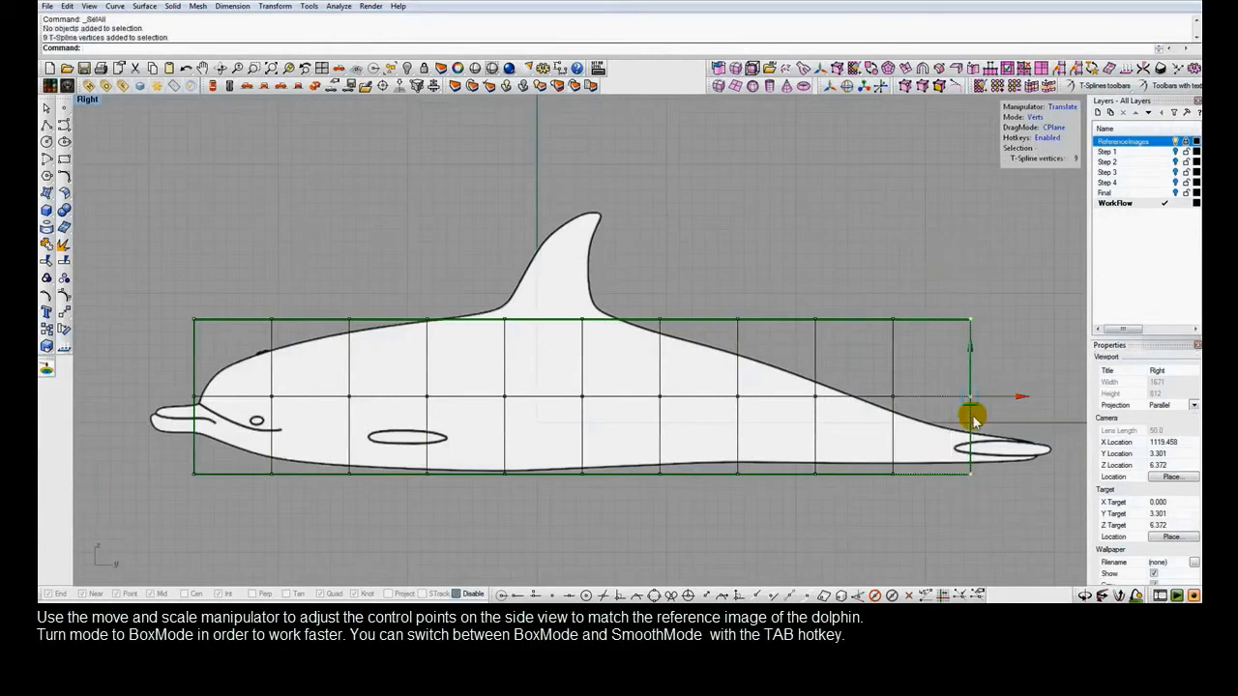
pyautogui.moveTo(1013, 354); pyautogui.dragTo(1044, 448)
pyautogui.press('r')
# Fit the second and third control point columns from the tail to the side outline by moving and scaling them.
pyautogui.moveTo(883, 292); pyautogui.dragTo(908, 483)
pyautogui.press('w')
pyautogui.moveTo(936, 354); pyautogui.dragTo(955, 436)
pyautogui.moveTo(799, 299); pyautogui.dragTo(832, 488)
pyautogui.moveTo(863, 352); pyautogui.dragTo(815, 367)
# Move and scale the fourth and fifth columns from the tail to match the outline up to the dorsal fin's rear base.
pyautogui.click(713, 282)
pyautogui.moveTo(713, 284); pyautogui.dragTo(776, 462)
pyautogui.moveTo(780, 355); pyautogui.dragTo(713, 359)
pyautogui.press('r')
pyautogui.moveTo(646, 288); pyautogui.dragTo(674, 479)
pyautogui.press('w')
pyautogui.moveTo(704, 353); pyautogui.dragTo(646, 355)
# Move the next two columns forward, placing one at the dorsal fin's front base and the other ahead of it.
pyautogui.moveTo(481, 274); pyautogui.dragTo(611, 498)
pyautogui.moveTo(589, 351); pyautogui.dragTo(535, 355)
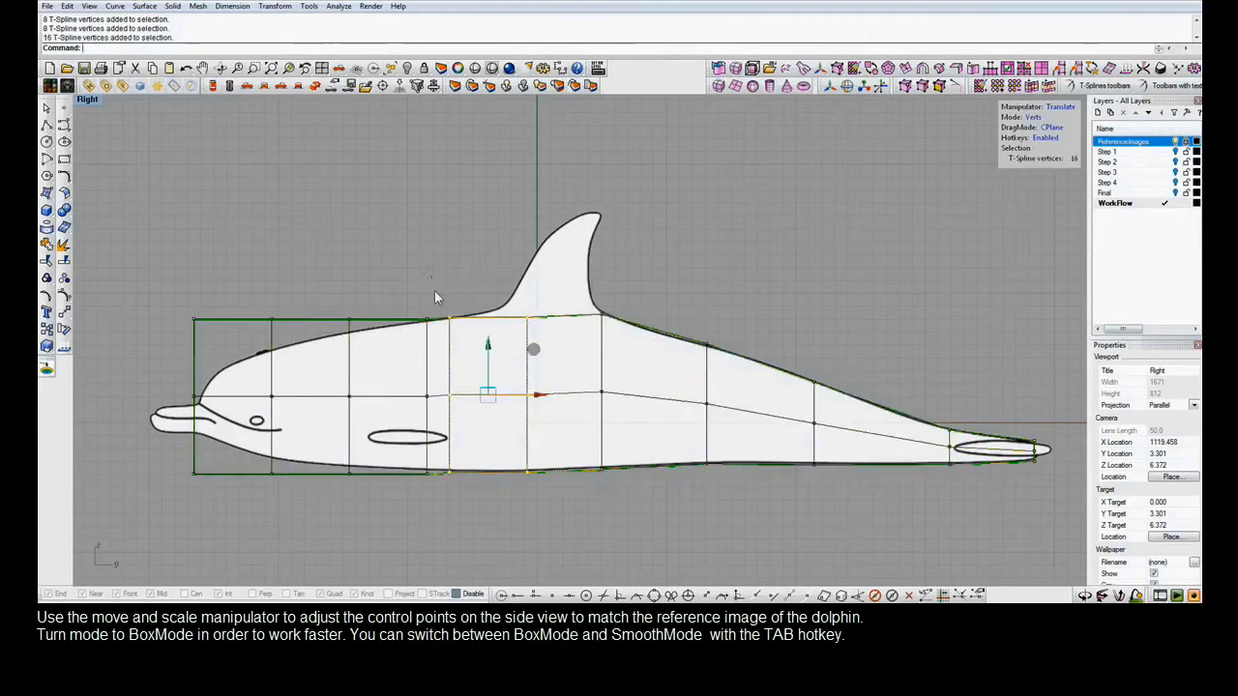
pyautogui.keyDown('ctrl'); pyautogui.moveTo(459, 484); pyautogui.dragTo(460, 484); pyautogui.keyUp('ctrl')
pyautogui.moveTo(571, 350); pyautogui.dragTo(547, 350)
# Move and scale the two columns between the pectoral fin and the head to match the back and belly outline.
pyautogui.moveTo(413, 283); pyautogui.dragTo(434, 508)
pyautogui.moveTo(471, 356); pyautogui.dragTo(367, 343)
pyautogui.press('r')
pyautogui.moveTo(335, 289); pyautogui.dragTo(358, 484)
pyautogui.press('w')
pyautogui.moveTo(393, 350); pyautogui.dragTo(352, 353)
pyautogui.press('r')
pyautogui.press('w')
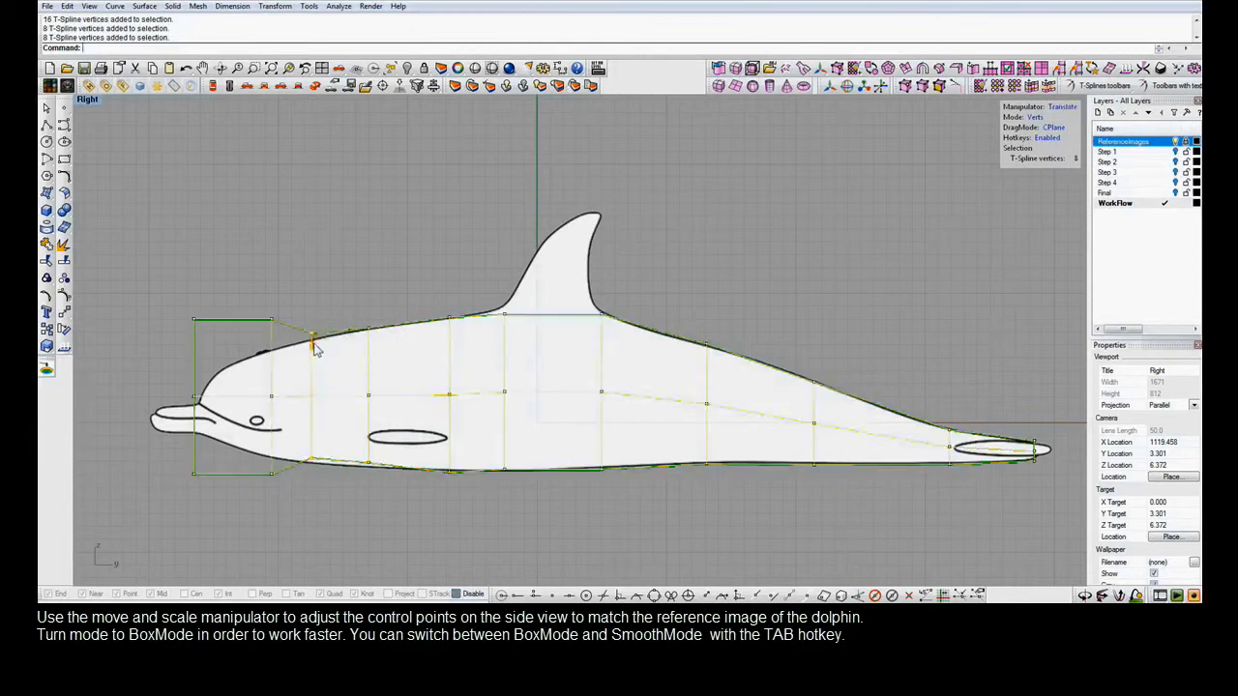
# Move and scale the two foremost columns to fit the dolphin's forehead and the base of the snout.
pyautogui.moveTo(243, 291); pyautogui.dragTo(287, 497)
pyautogui.moveTo(314, 354); pyautogui.dragTo(256, 361)
pyautogui.press('r')
pyautogui.moveTo(161, 280); pyautogui.dragTo(230, 484)
pyautogui.moveTo(240, 368); pyautogui.dragTo(201, 375)
pyautogui.press('r')
# Lower the belly control points beneath the pectoral fin and the dorsal fin to match the side outline.
pyautogui.press('w')
pyautogui.moveTo(350, 448); pyautogui.dragTo(382, 490)
pyautogui.moveTo(368, 416); pyautogui.dragTo(367, 426)
pyautogui.moveTo(464, 447); pyautogui.dragTo(513, 488)
pyautogui.moveTo(503, 423); pyautogui.dragTo(505, 427)
# Lower the middle-row control points on the front half of the body toward the pectoral fin's level.
pyautogui.moveTo(240, 390); pyautogui.dragTo(463, 412)
pyautogui.moveTo(352, 355); pyautogui.dragTo(354, 377)
pyautogui.keyDown('ctrl'); pyautogui.moveTo(243, 391); pyautogui.dragTo(276, 429); pyautogui.keyUp('ctrl')
pyautogui.moveTo(381, 368); pyautogui.dragTo(380, 372)
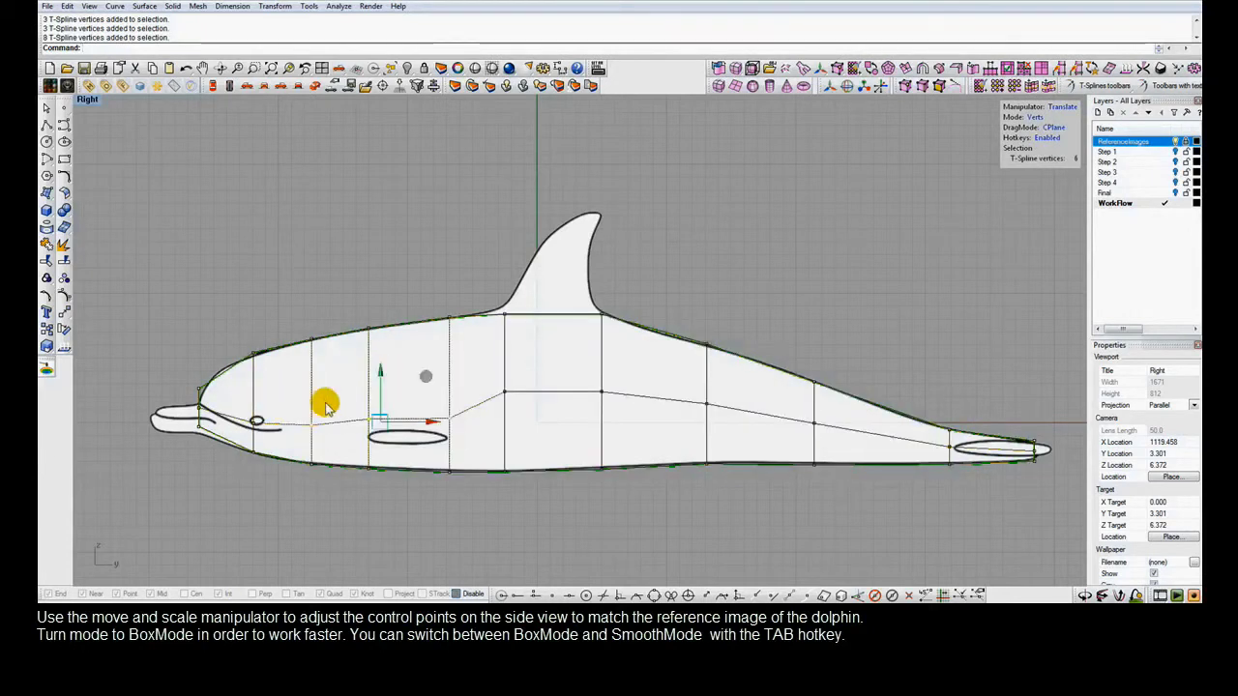
pyautogui.keyDown('ctrl'); pyautogui.moveTo(337, 443); pyautogui.dragTo(338, 444); pyautogui.keyUp('ctrl')
pyautogui.moveTo(410, 373); pyautogui.dragTo(410, 379)
# Lower the middle-row control points from the dorsal fin toward the tail into a smooth line and save the file.
pyautogui.click(490, 362)
pyautogui.moveTo(491, 364); pyautogui.dragTo(627, 417)
pyautogui.moveTo(552, 349); pyautogui.dragTo(558, 379)
pyautogui.click(704, 399)
pyautogui.moveTo(711, 379); pyautogui.dragTo(739, 393)
pyautogui.click(809, 421)
pyautogui.moveTo(815, 382); pyautogui.dragTo(812, 389)
pyautogui.click(774, 311)
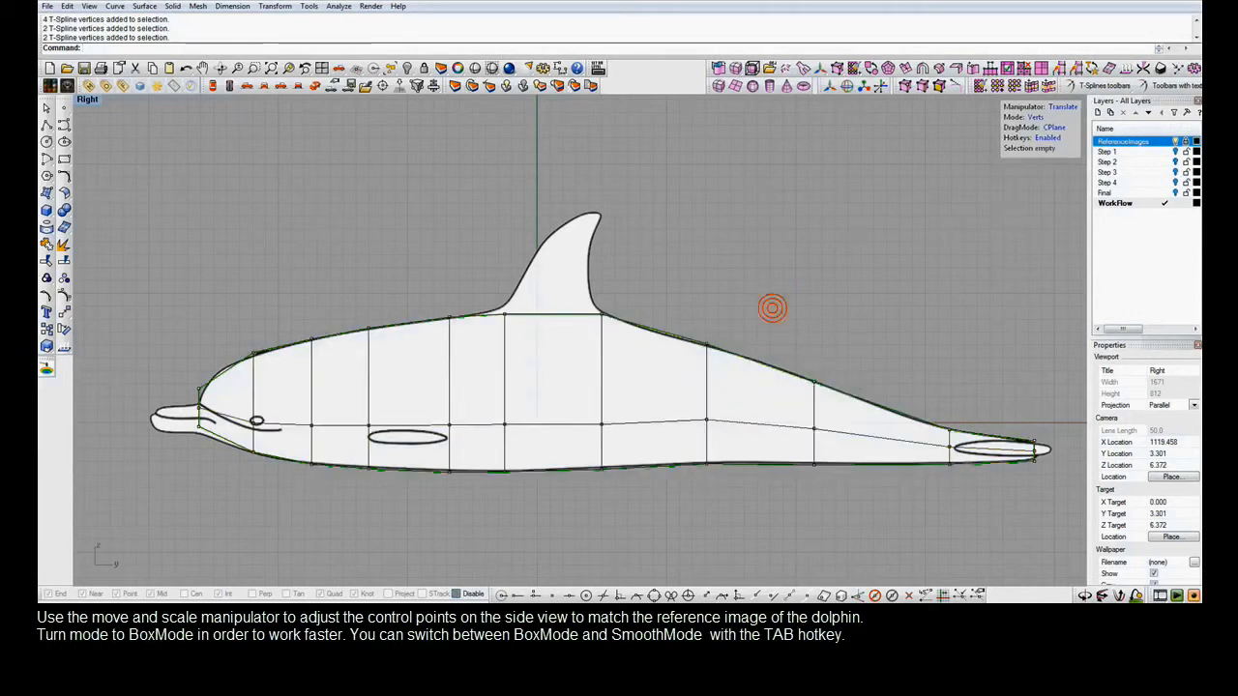
pyautogui.hotkey('ctrl', 's')
# In the enlarged Top view, narrow the tail section's control points by scaling them across the body's width.
pyautogui.doubleClick(88, 99)
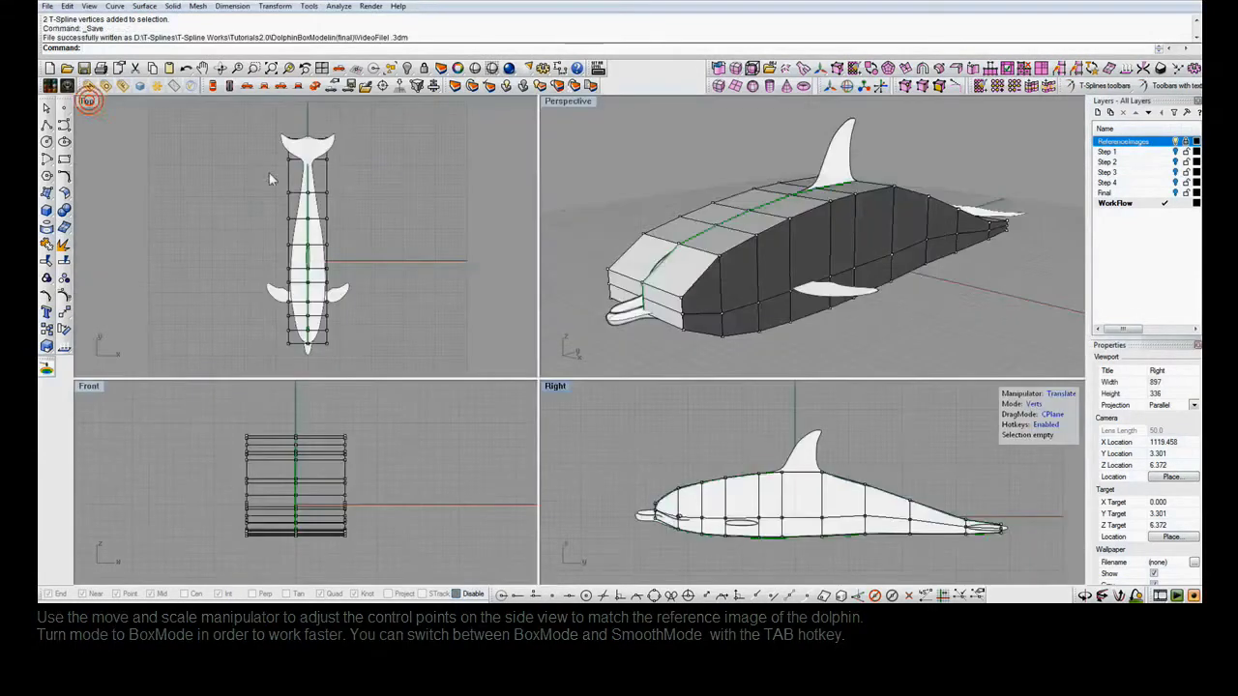
pyautogui.doubleClick(90, 101)
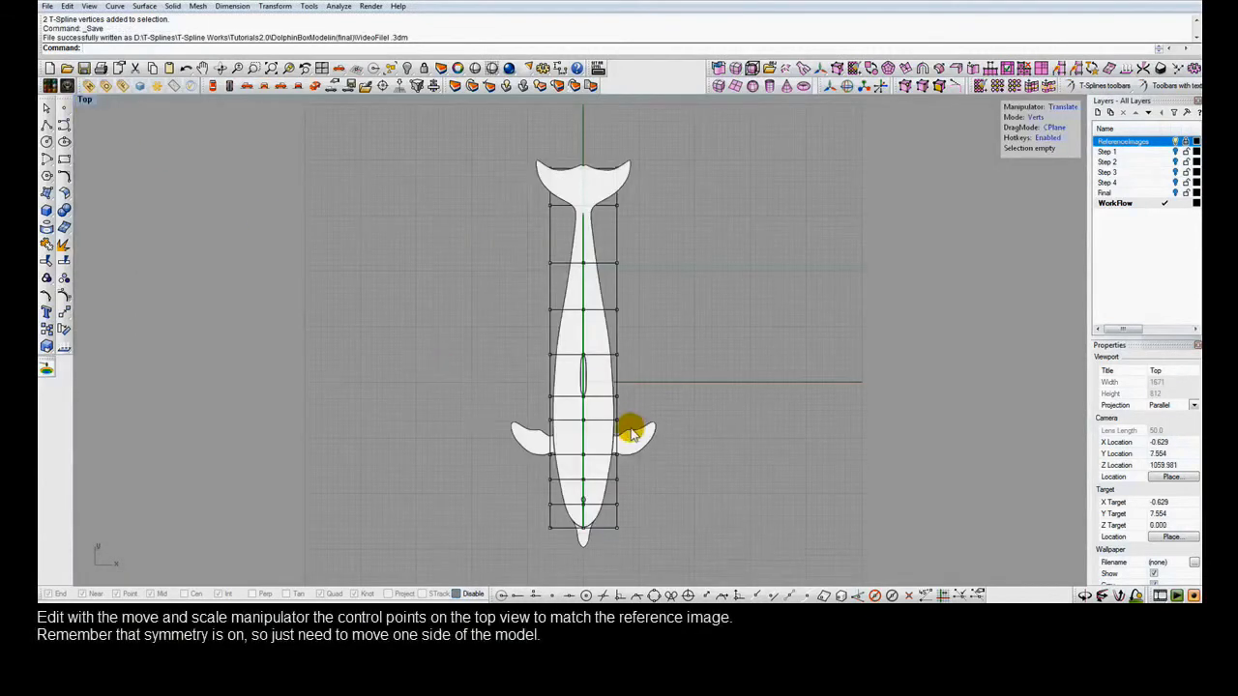
pyautogui.scroll(5, 629, 428)
pyautogui.moveTo(678, 176); pyautogui.dragTo(714, 397, button='right')
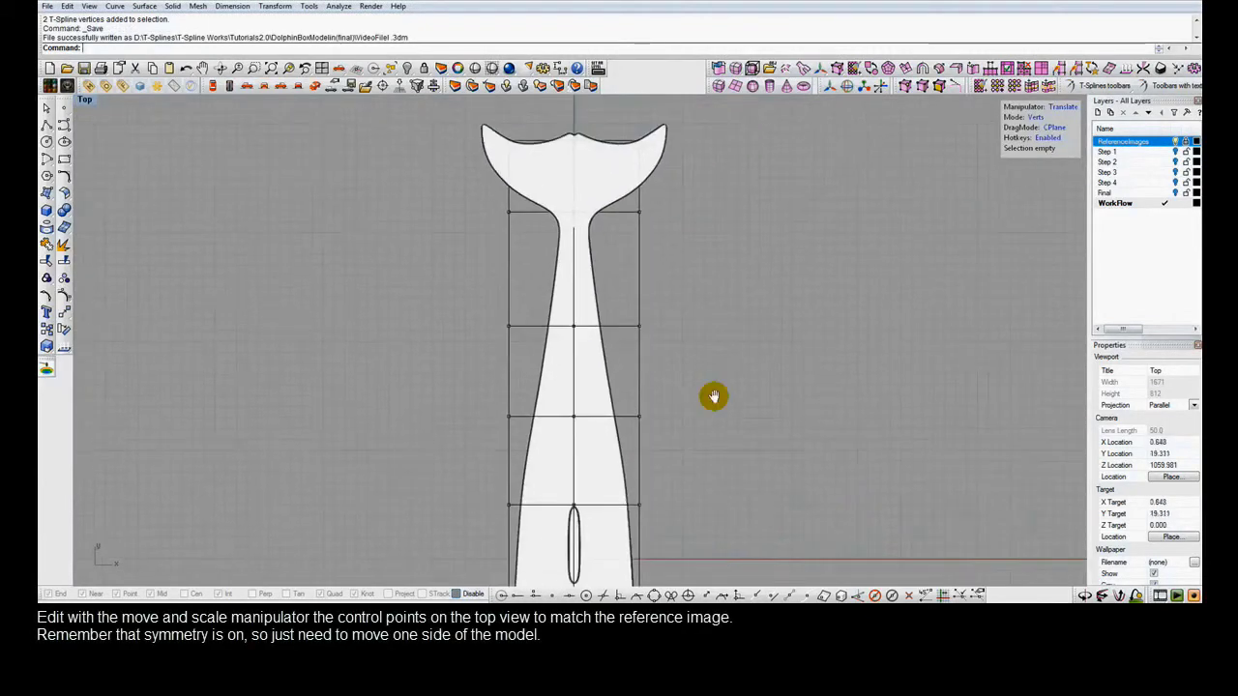
pyautogui.moveTo(440, 132); pyautogui.dragTo(703, 343)
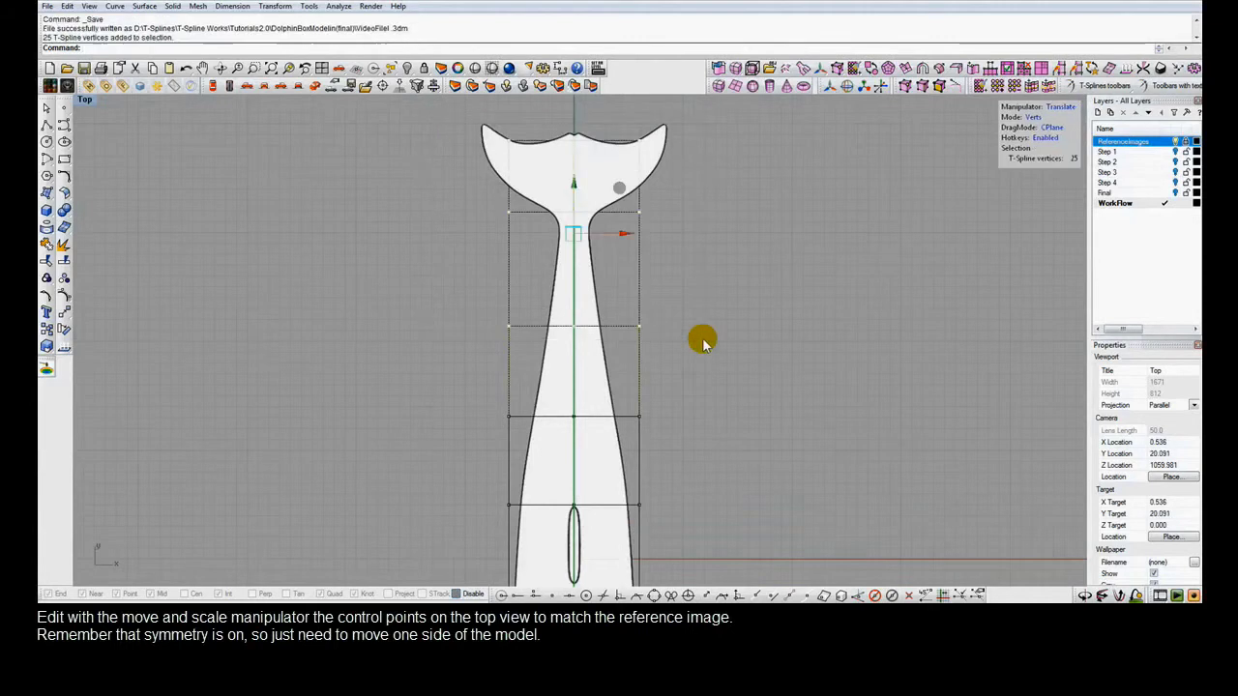
pyautogui.press('r')
pyautogui.moveTo(634, 234); pyautogui.dragTo(589, 259)
# Move the side control points from the tail to the mid-body inward to match the top-view outline.
pyautogui.moveTo(583, 302); pyautogui.dragTo(656, 327)
pyautogui.press('w')
pyautogui.moveTo(630, 387); pyautogui.dragTo(661, 421)
pyautogui.moveTo(695, 517); pyautogui.dragTo(677, 232, button='right')
pyautogui.moveTo(620, 169); pyautogui.dragTo(636, 320)
pyautogui.moveTo(677, 260); pyautogui.dragTo(672, 260)
pyautogui.keyDown('ctrl'); pyautogui.moveTo(650, 317); pyautogui.dragTo(604, 296); pyautogui.keyUp('ctrl')
pyautogui.moveTo(670, 222); pyautogui.dragTo(663, 221)
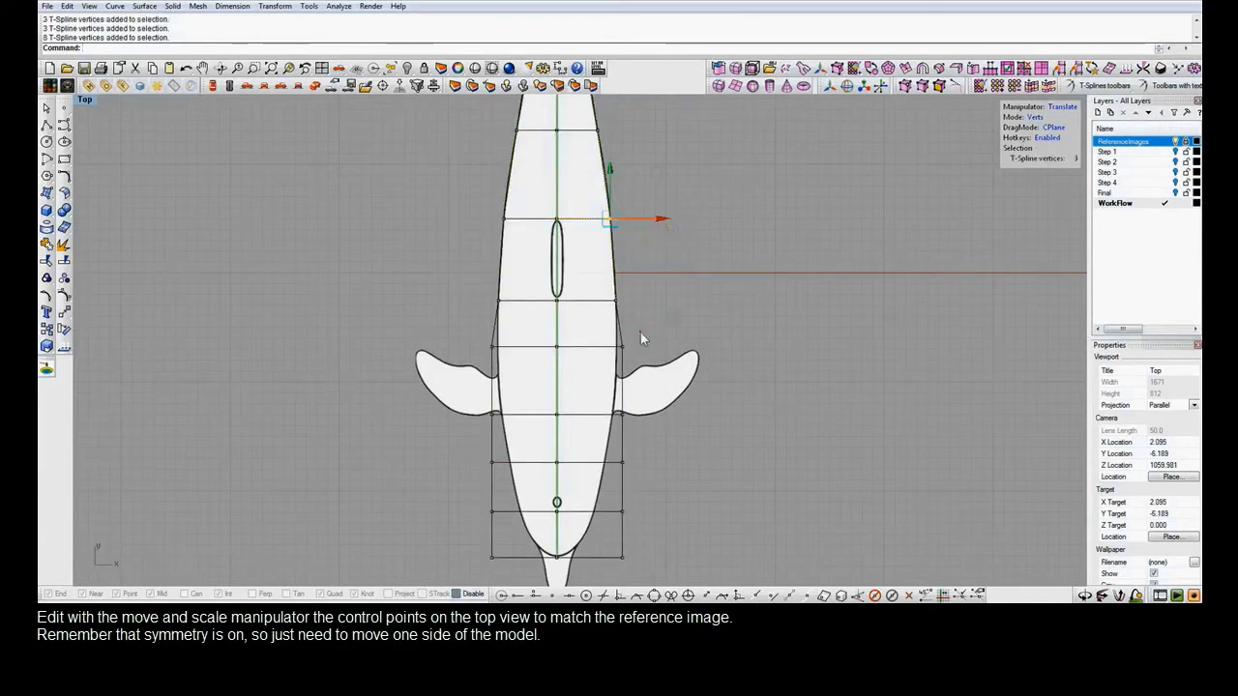
# Move the side control points from the pectoral fin to the front of the head inward to match the top-view outline.
pyautogui.click(668, 383)
pyautogui.moveTo(668, 383); pyautogui.dragTo(669, 383)
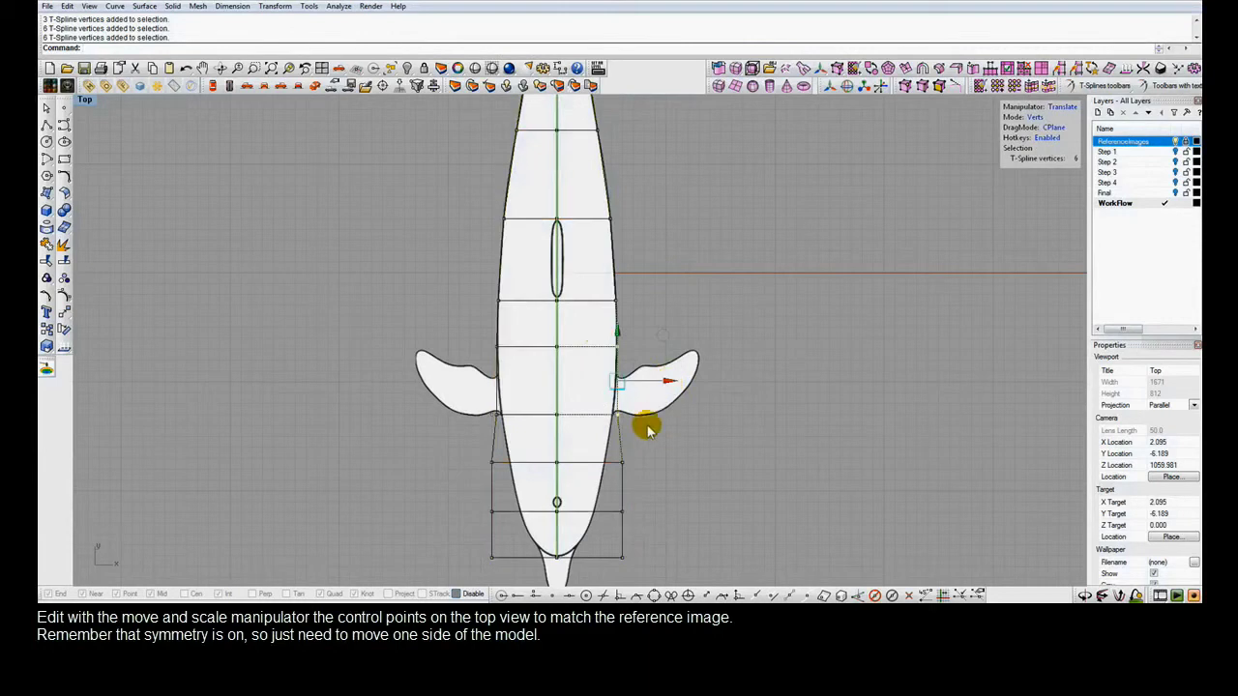
pyautogui.click(624, 463)
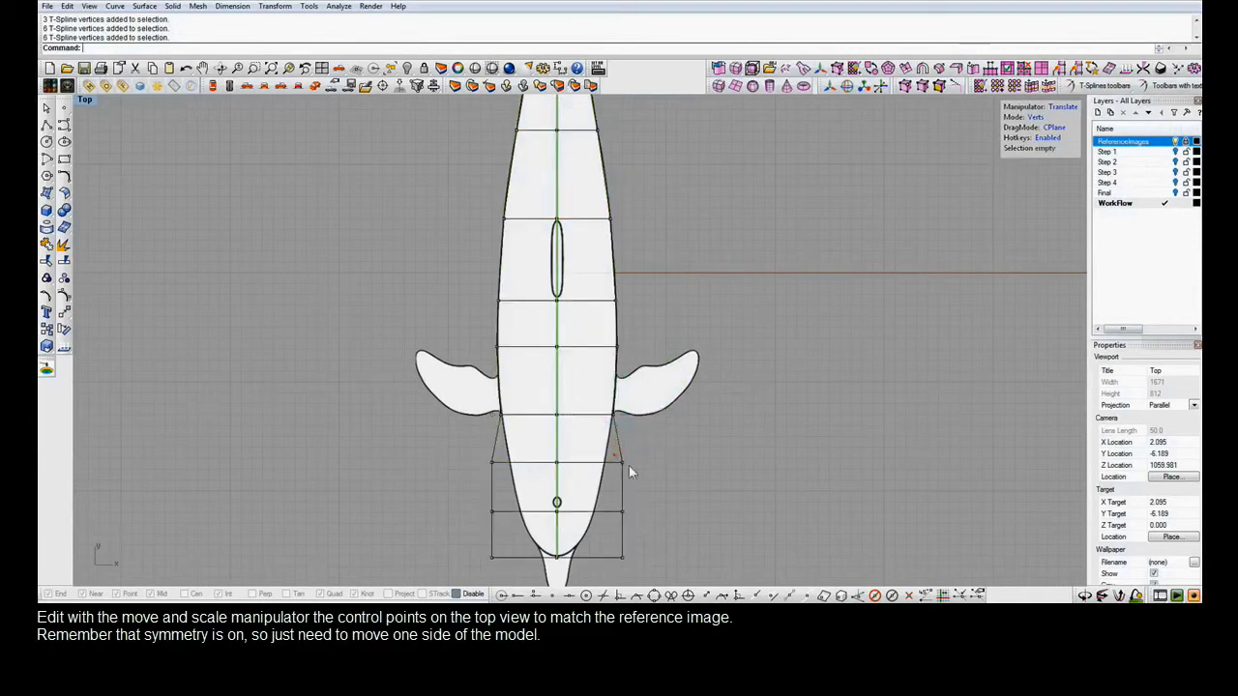
pyautogui.moveTo(678, 465); pyautogui.dragTo(662, 466)
pyautogui.moveTo(613, 504)
pyautogui.mouseDown()
pyautogui.moveTo(634, 522)
pyautogui.moveTo(652, 508)
pyautogui.moveTo(586, 564)
pyautogui.moveTo(641, 540)
pyautogui.moveTo(630, 490)
pyautogui.mouseUp()
pyautogui.click(750, 445)
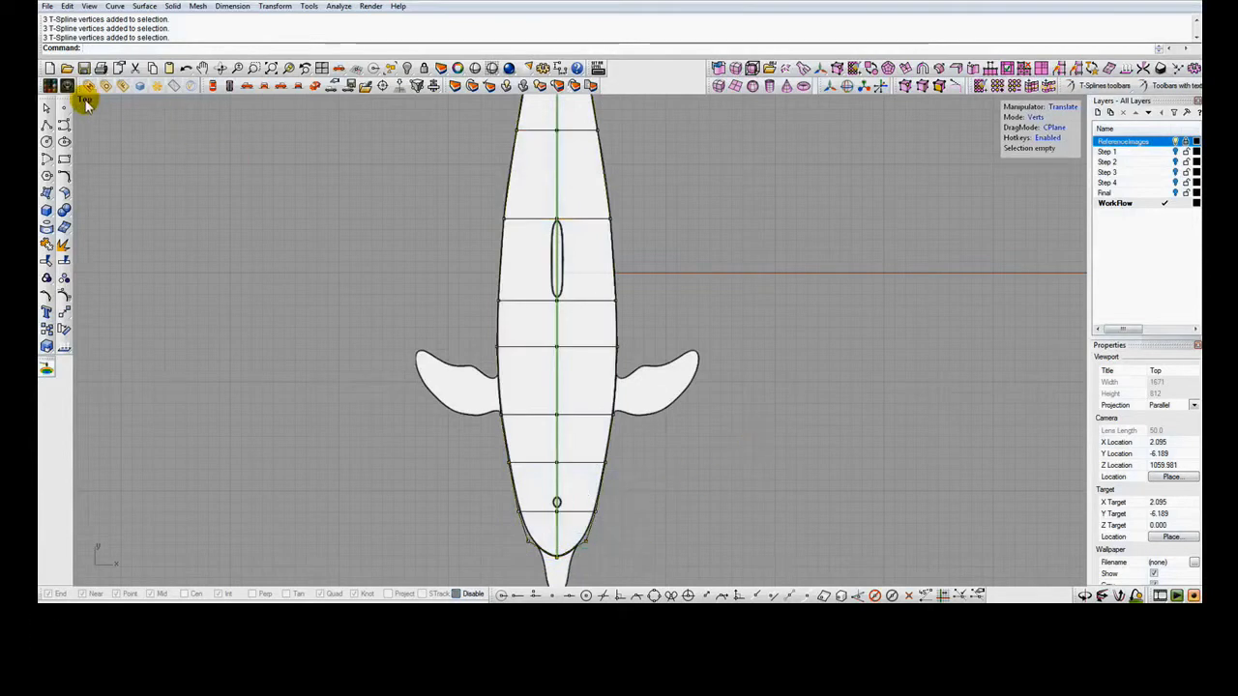
# Return to the four-view layout, display the body in smooth mode and save the file.
pyautogui.doubleClick(85, 101)
pyautogui.press('Tab')
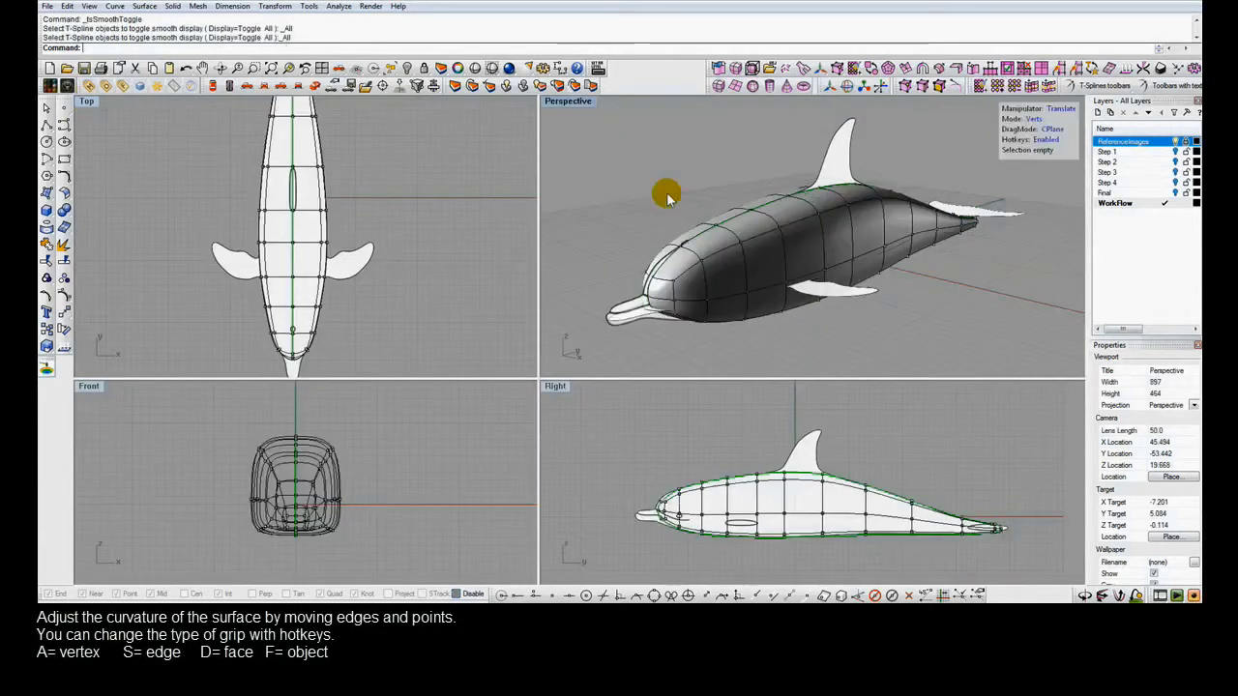
pyautogui.hotkey('ctrl', 's')
# Select four consecutive edges along the upper side of the body in the Perspective view and lower them to round the back.
pyautogui.press('s')
pyautogui.click(802, 225)
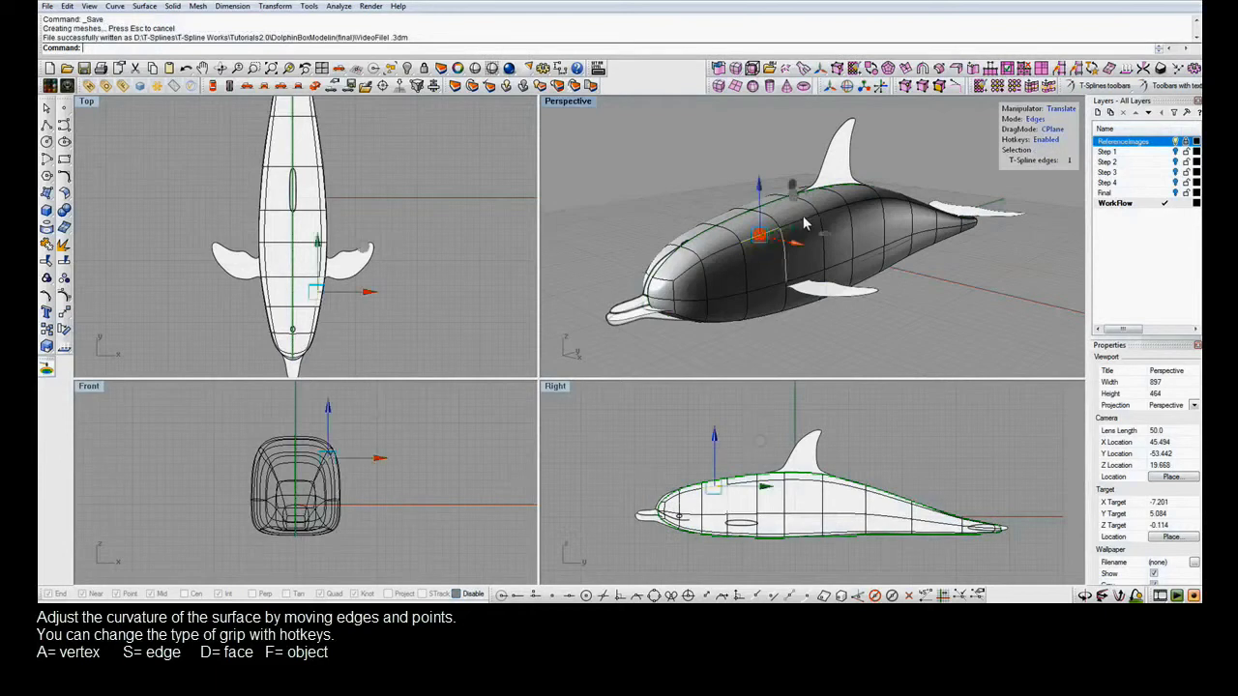
pyautogui.click(840, 213)
pyautogui.keyDown('shift'); pyautogui.click(870, 206); pyautogui.keyUp('shift')
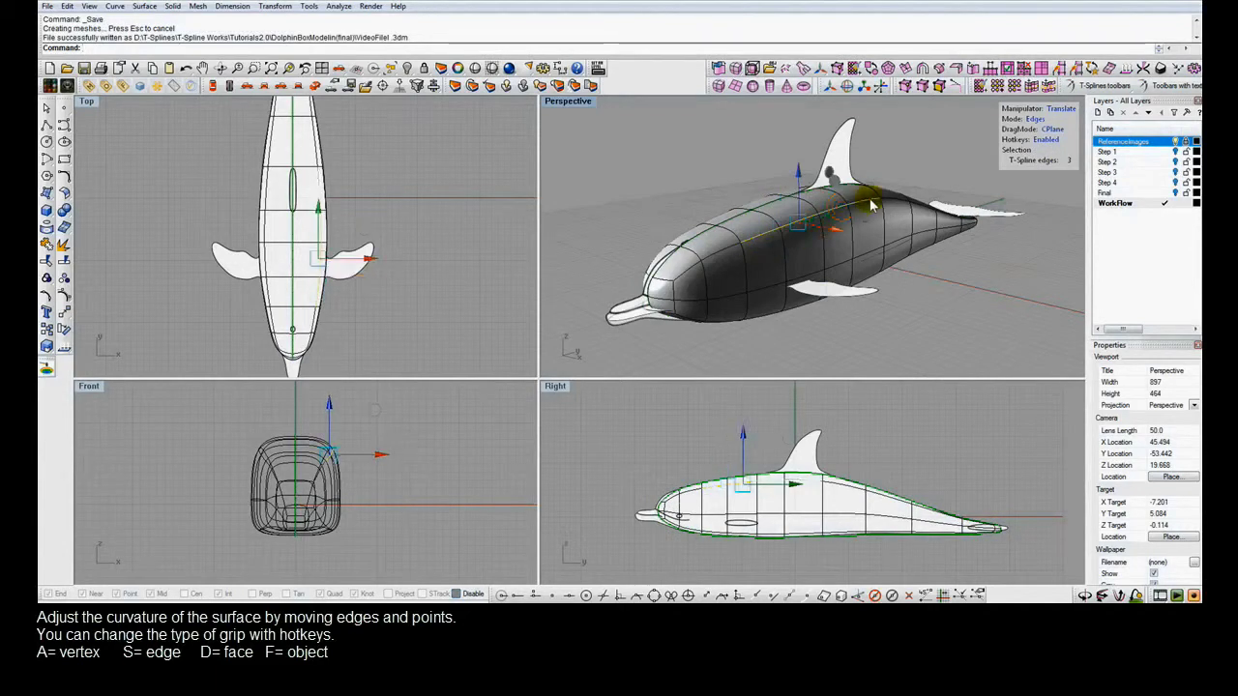
pyautogui.keyDown('shift'); pyautogui.click(869, 199); pyautogui.keyUp('shift')
pyautogui.doubleClick(821, 171)
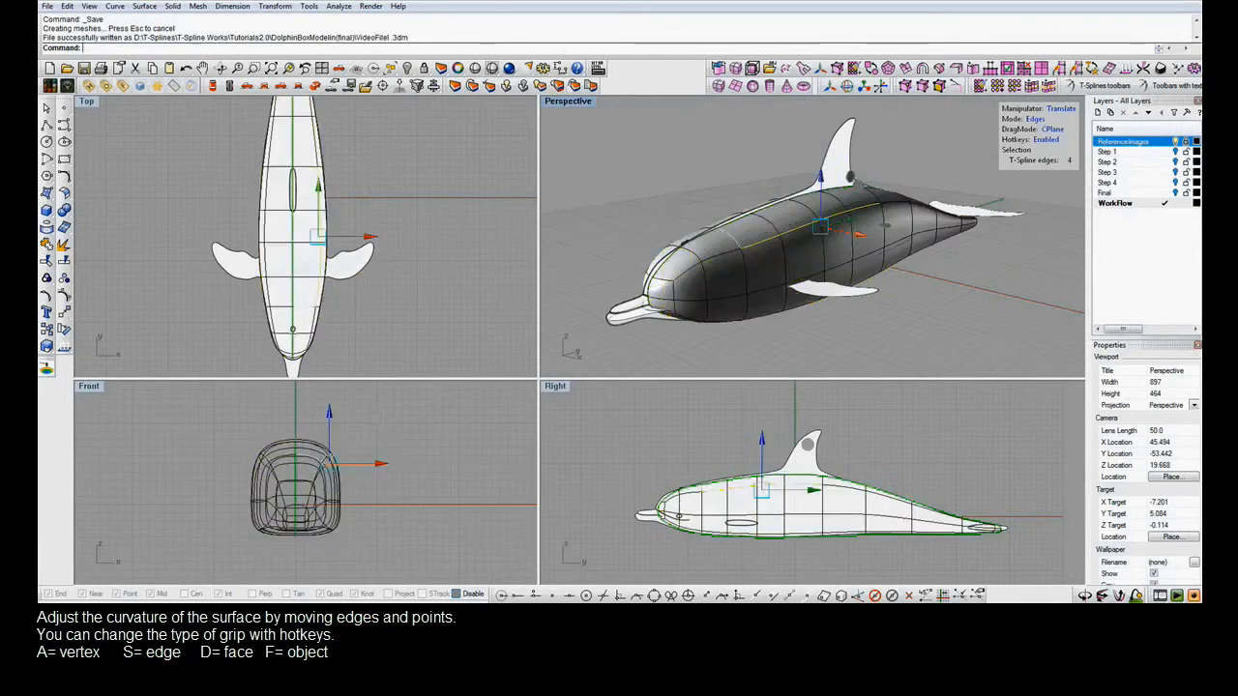
# Switch to vertex editing and nudge the upper side vertex on the head to refine its curvature.
pyautogui.press('a')
pyautogui.click(704, 266)
pyautogui.moveTo(699, 218); pyautogui.dragTo(699, 219)
# Lower the two upper side vertices behind the dorsal fin slightly and check the body in box and smooth modes.
pyautogui.click(877, 203)
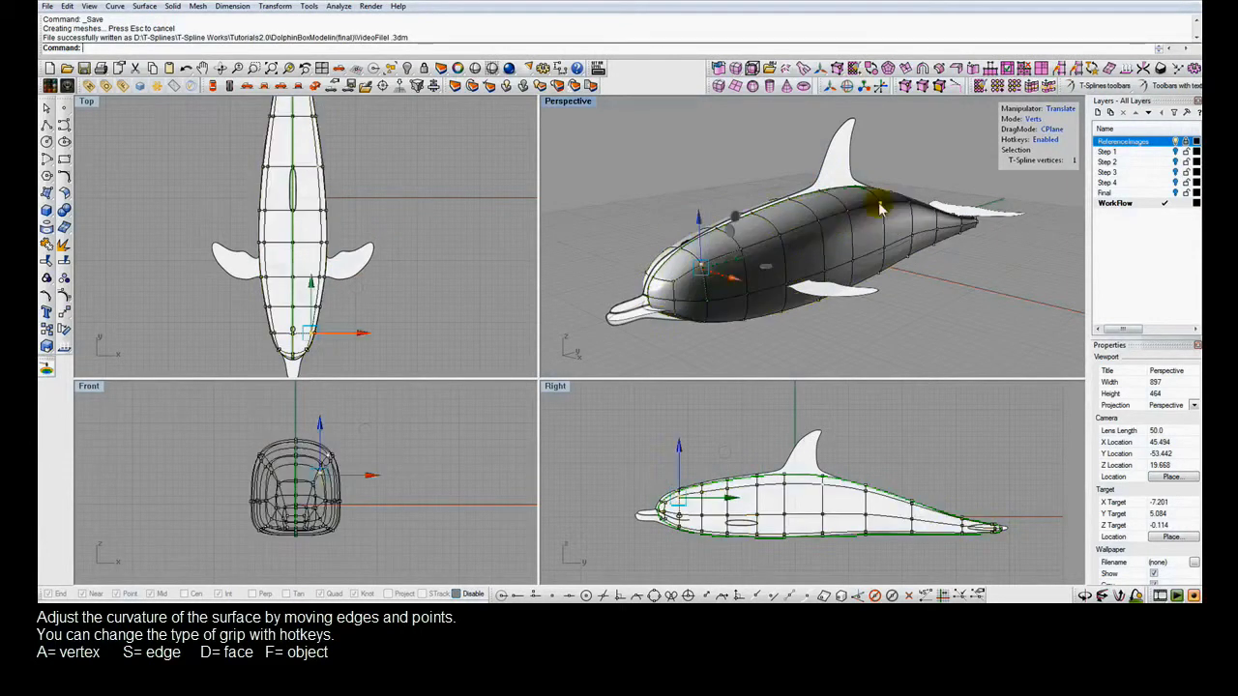
pyautogui.click(934, 200)
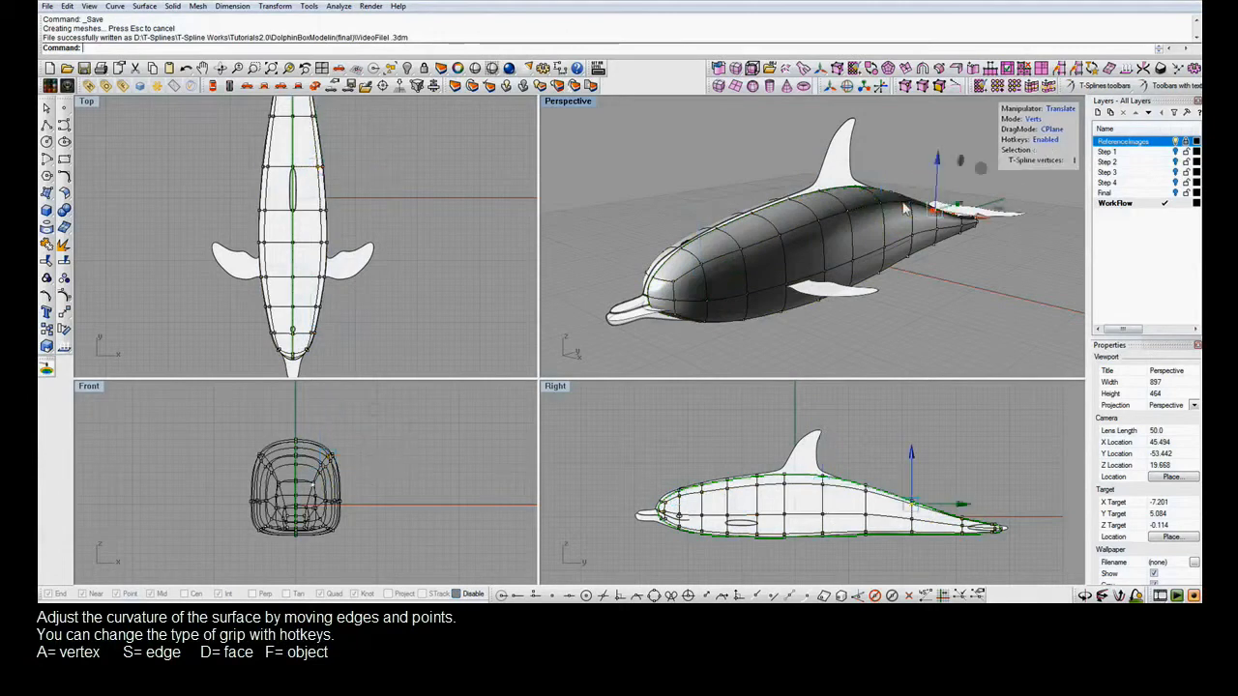
pyautogui.click(923, 163)
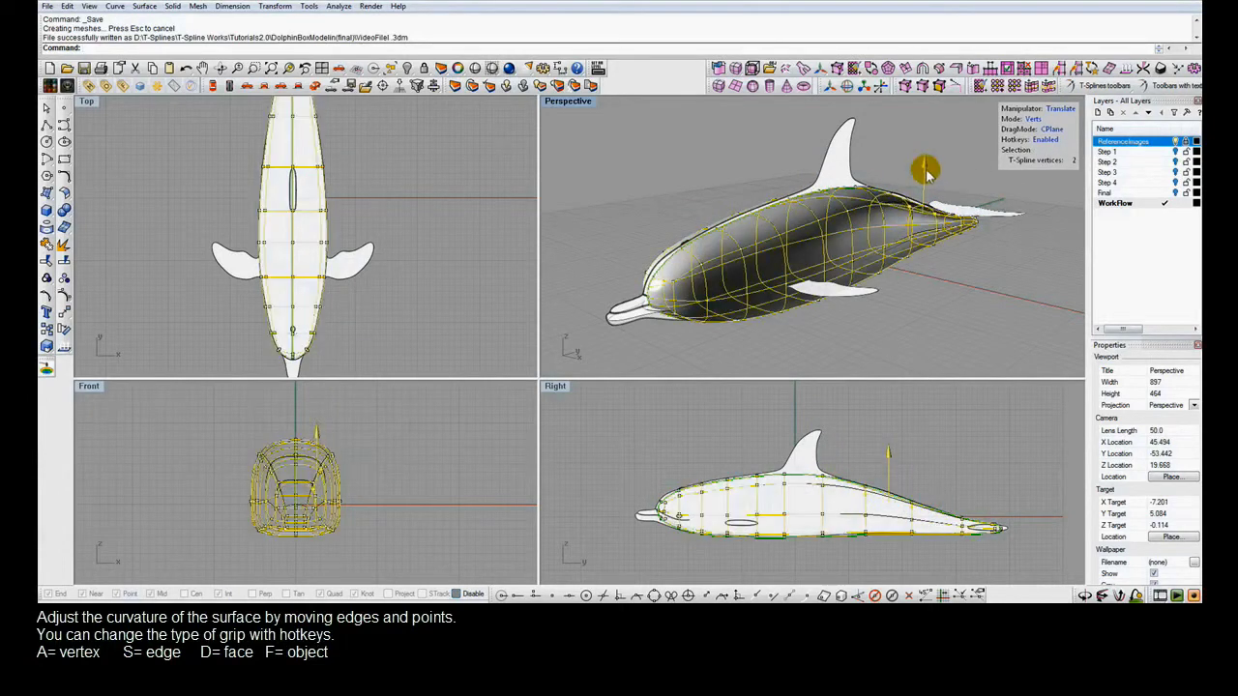
pyautogui.moveTo(926, 170); pyautogui.dragTo(925, 173)
pyautogui.click(901, 174)
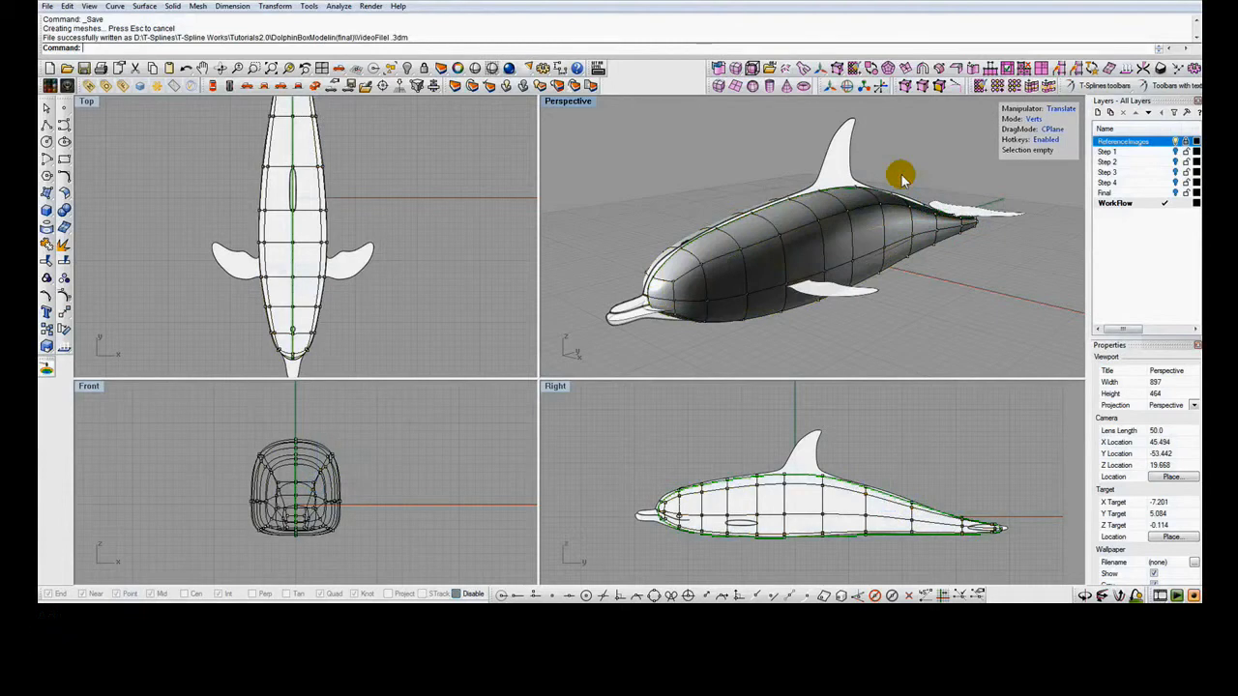
pyautogui.press('Tab')
pyautogui.press('Tab')
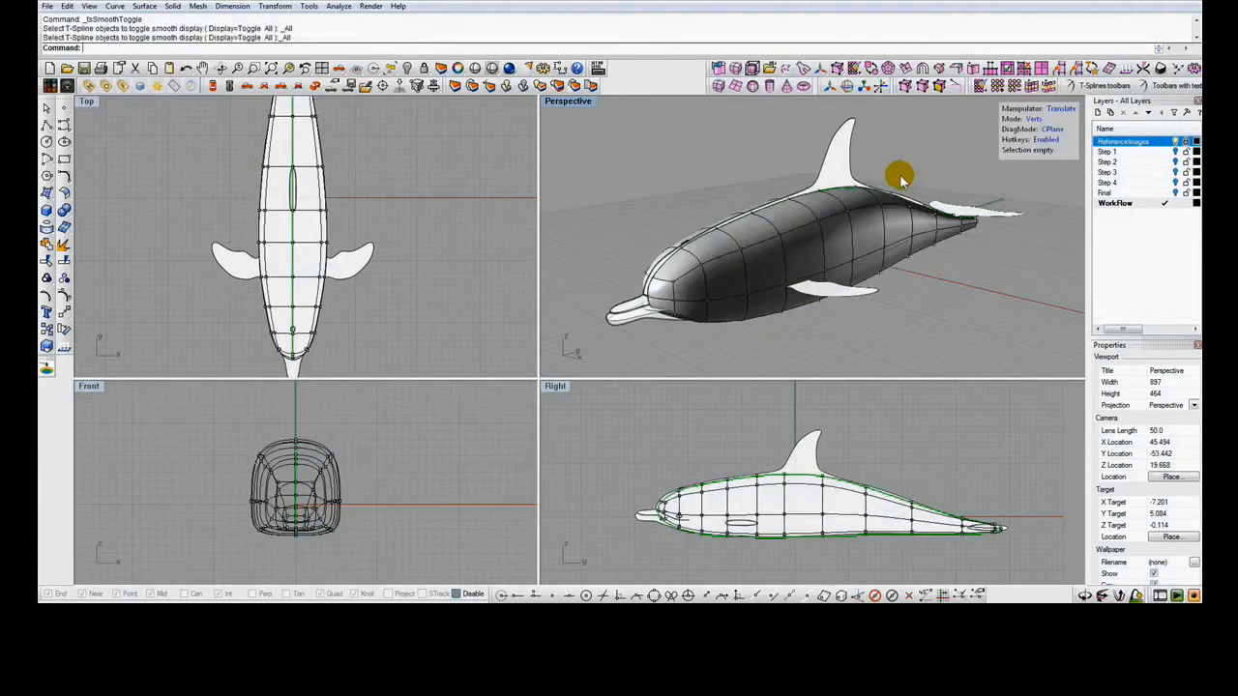
# Maximize the Right view and move the nine vertices at the front of the head forward to the reference outline.
pyautogui.doubleClick(558, 387)
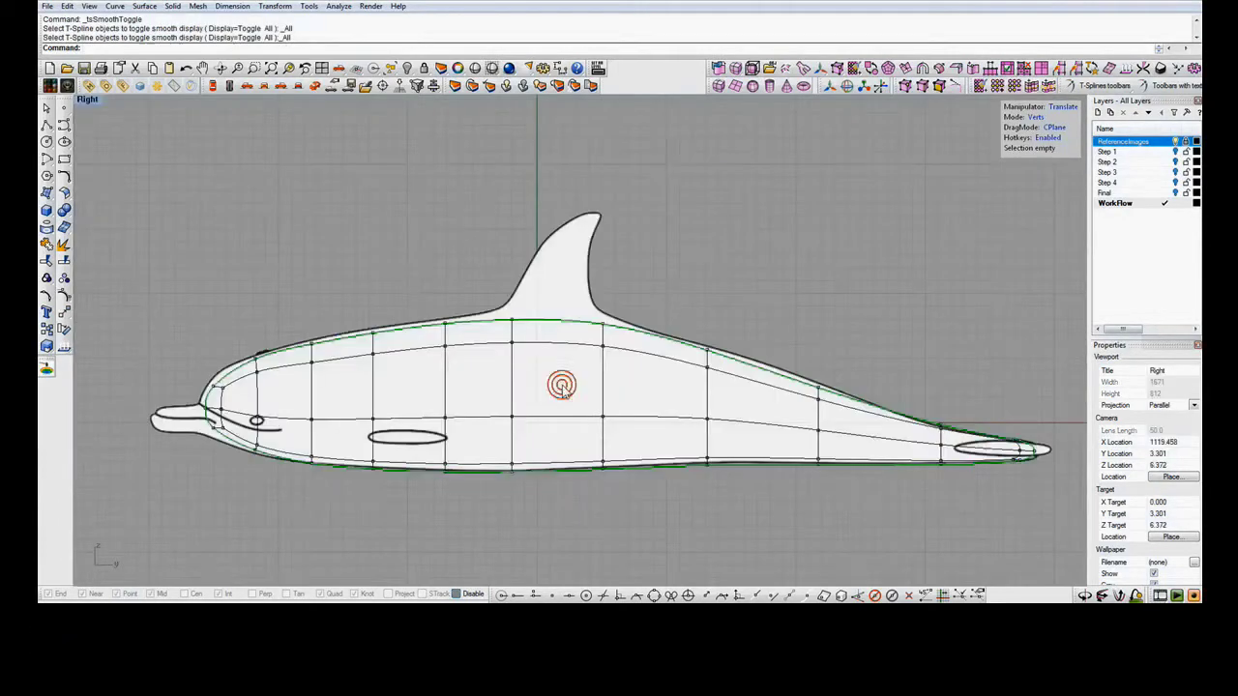
pyautogui.scroll(5, 252, 431)
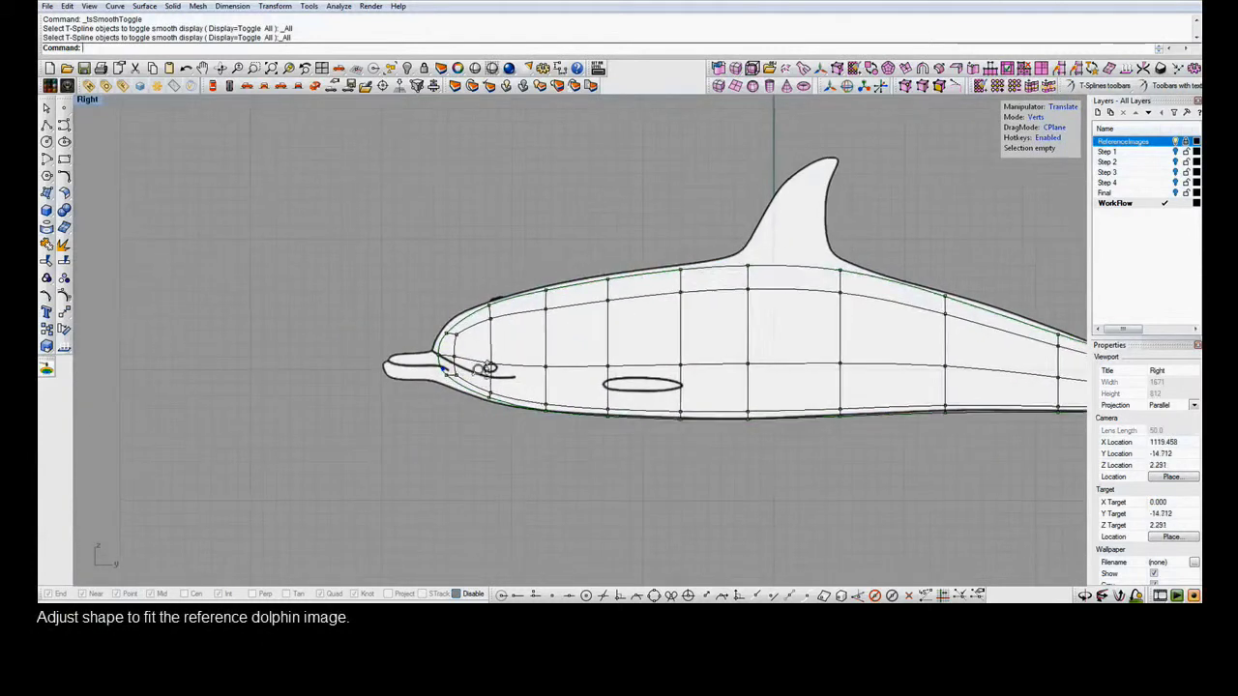
pyautogui.moveTo(404, 247); pyautogui.dragTo(521, 473)
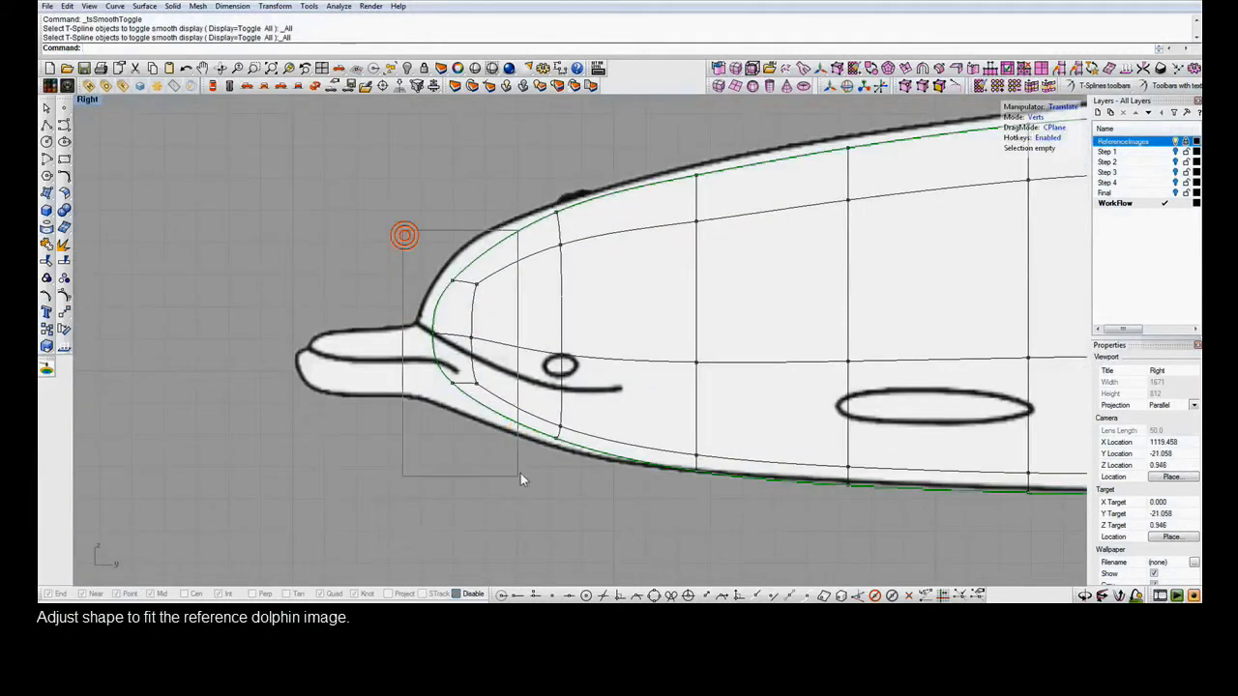
pyautogui.moveTo(492, 326); pyautogui.dragTo(491, 327)
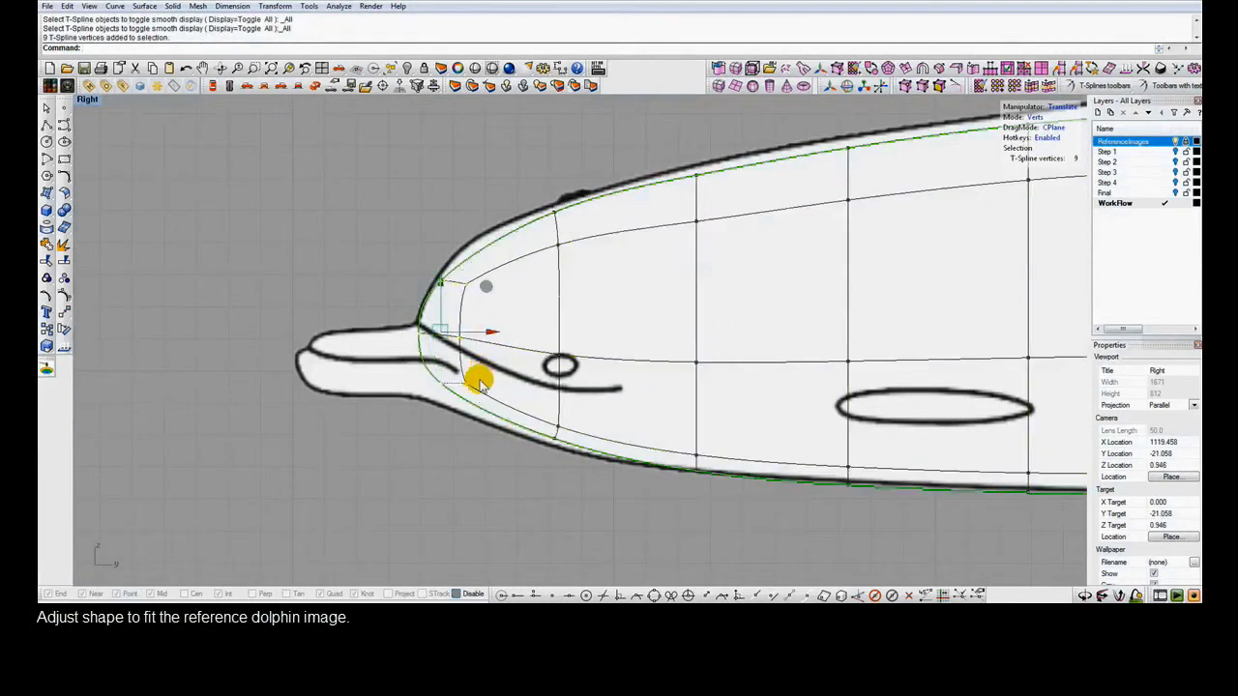
# Lower the bottom front vertices of the head and raise the top front vertex to follow the side reference outline.
pyautogui.moveTo(391, 325); pyautogui.dragTo(498, 416)
pyautogui.moveTo(441, 311); pyautogui.dragTo(447, 343)
pyautogui.click(548, 437)
pyautogui.click(441, 284)
pyautogui.moveTo(436, 248); pyautogui.dragTo(441, 220)
# Raise the top profile vertices from the forehead to the dorsal fin to meet the side reference outline.
pyautogui.moveTo(541, 197); pyautogui.dragTo(642, 217)
pyautogui.moveTo(624, 144); pyautogui.dragTo(624, 138)
pyautogui.moveTo(435, 250); pyautogui.dragTo(489, 287)
pyautogui.moveTo(490, 242); pyautogui.dragTo(861, 281)
pyautogui.scroll(5, 514, 415)
pyautogui.moveTo(689, 235); pyautogui.dragTo(677, 200)
pyautogui.moveTo(953, 336); pyautogui.dragTo(887, 344, button='right')
# Raise the top profile vertices from behind the dorsal fin towards the tail to match the side reference outline.
pyautogui.moveTo(450, 204); pyautogui.dragTo(716, 294)
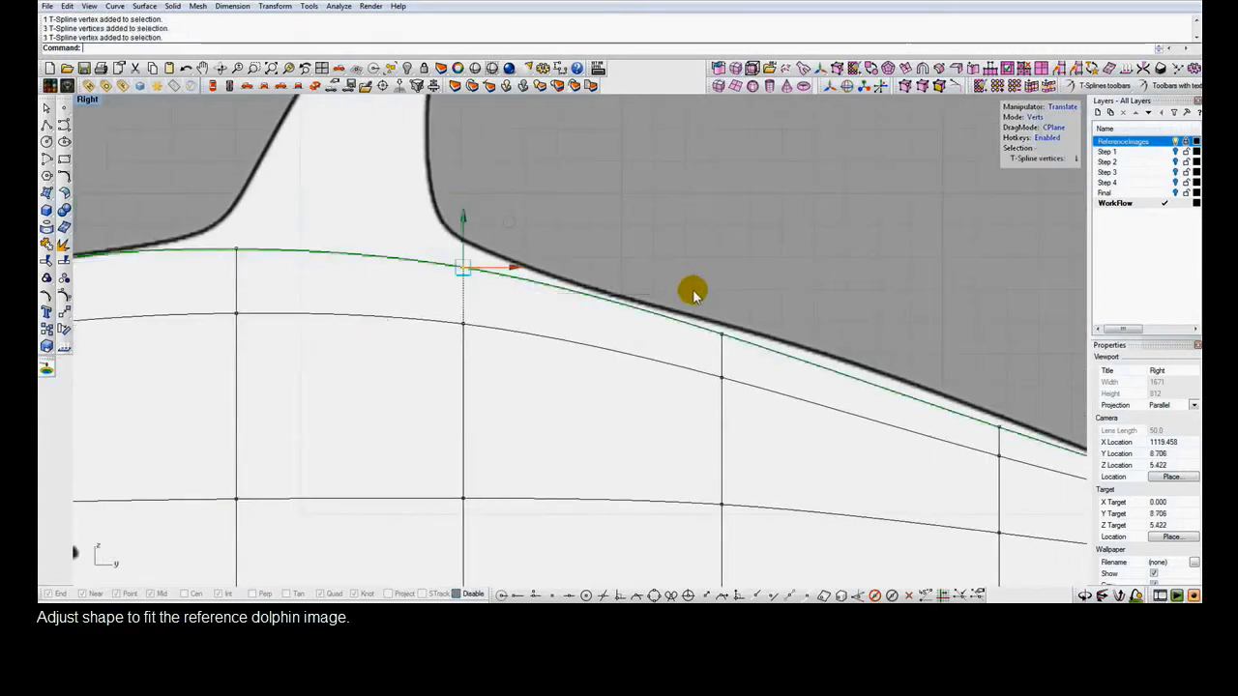
pyautogui.keyDown('shift'); pyautogui.moveTo(762, 352); pyautogui.dragTo(763, 351); pyautogui.keyUp('shift')
pyautogui.moveTo(593, 248); pyautogui.dragTo(593, 233)
pyautogui.moveTo(959, 395); pyautogui.dragTo(492, 313, button='right')
pyautogui.moveTo(556, 311); pyautogui.dragTo(593, 284)
pyautogui.moveTo(915, 473); pyautogui.dragTo(732, 462, button='right')
pyautogui.moveTo(688, 387)
pyautogui.mouseDown()
pyautogui.moveTo(732, 443)
pyautogui.moveTo(712, 394)
pyautogui.mouseUp()
# Switch to edge editing, raise five consecutive edges along the lower side of the body slightly and return to the four-view layout.
pyautogui.moveTo(591, 494); pyautogui.dragTo(942, 455, button='right')
pyautogui.moveTo(494, 523); pyautogui.dragTo(1020, 509, button='right')
pyautogui.moveTo(396, 533)
pyautogui.mouseDown(button='right')
pyautogui.moveTo(771, 523)
pyautogui.moveTo(702, 517)
pyautogui.moveTo(757, 489)
pyautogui.moveTo(764, 539)
pyautogui.moveTo(545, 520)
pyautogui.mouseUp(button='right')
pyautogui.press('s')
pyautogui.moveTo(249, 448); pyautogui.dragTo(251, 464)
pyautogui.keyDown('shift'); pyautogui.click(333, 467); pyautogui.keyUp('shift')
pyautogui.keyDown('shift'); pyautogui.click(431, 472); pyautogui.keyUp('shift')
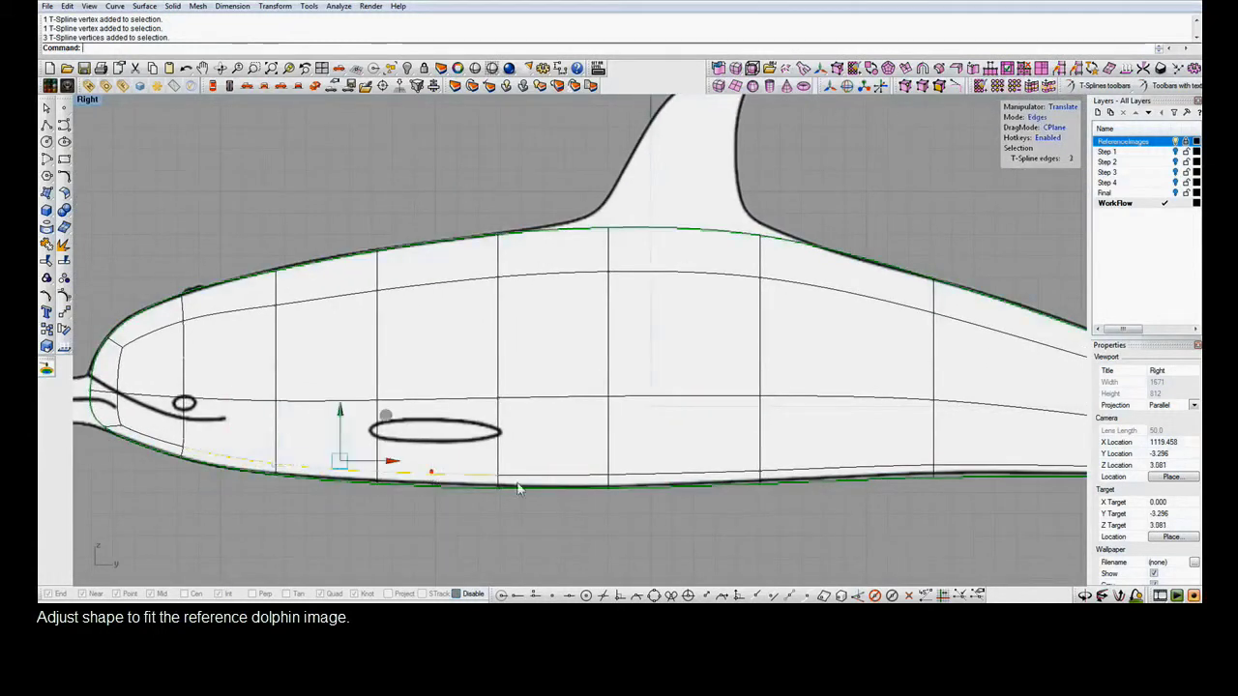
pyautogui.keyDown('shift'); pyautogui.click(540, 474); pyautogui.keyUp('shift')
pyautogui.keyDown('shift'); pyautogui.click(639, 472); pyautogui.keyUp('shift')
pyautogui.moveTo(472, 411); pyautogui.dragTo(473, 404)
pyautogui.click(472, 533)
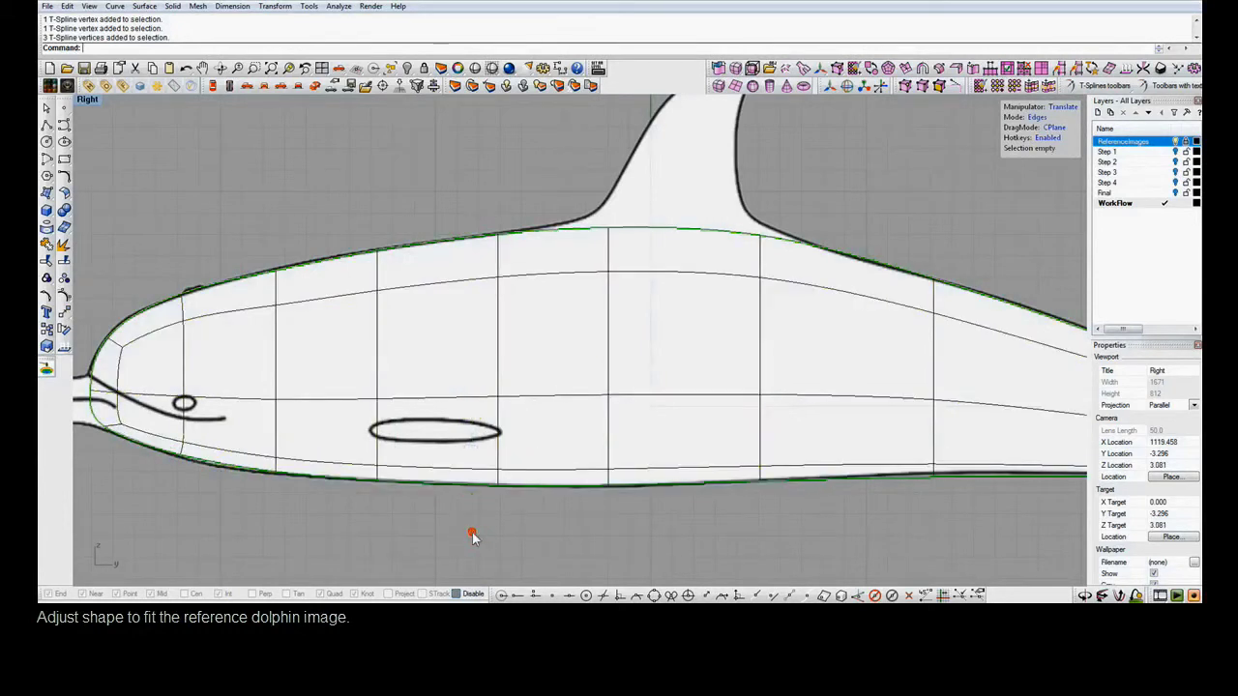
pyautogui.doubleClick(94, 99)
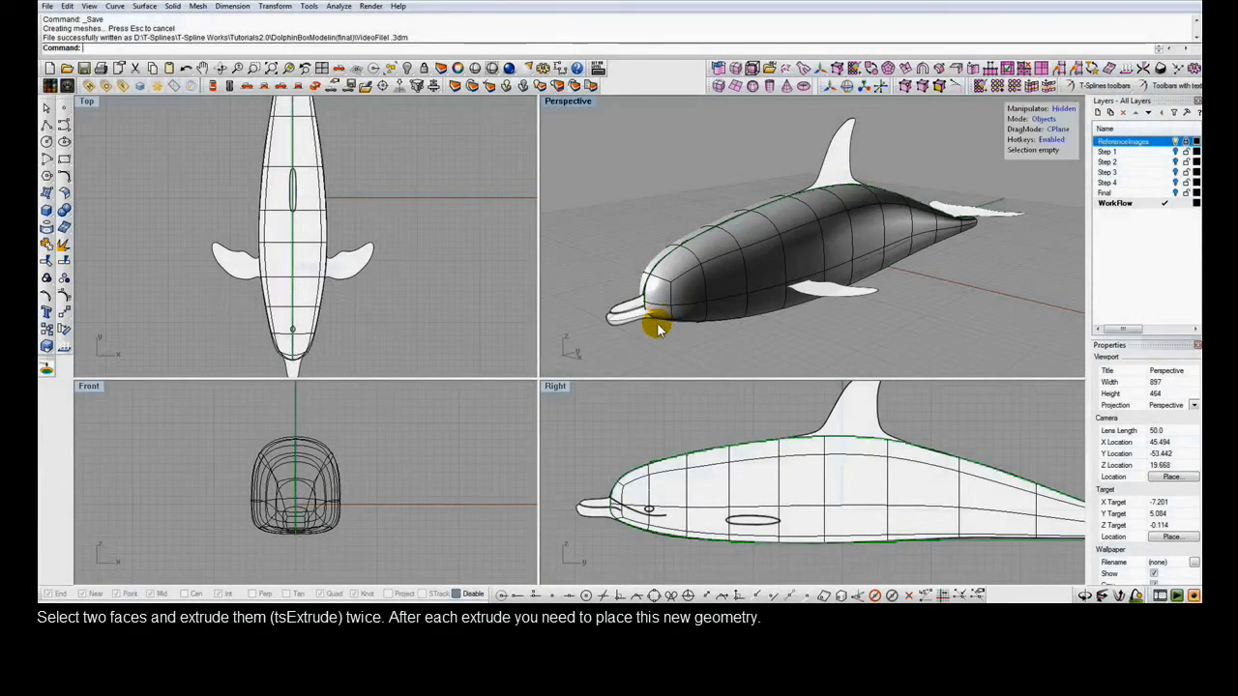
# Select the two lower faces at the front of the head and extrude them twice forward to the tip of the reference beak.
pyautogui.click(664, 321)
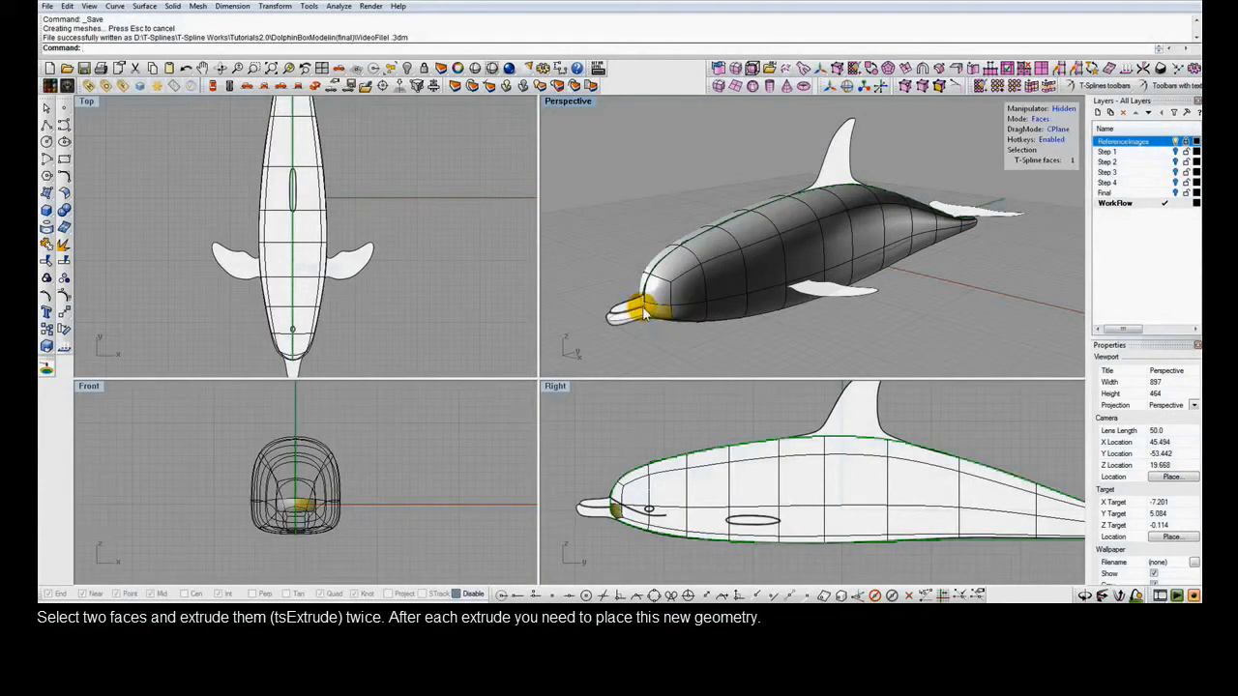
pyautogui.scroll(-2, 650, 539)
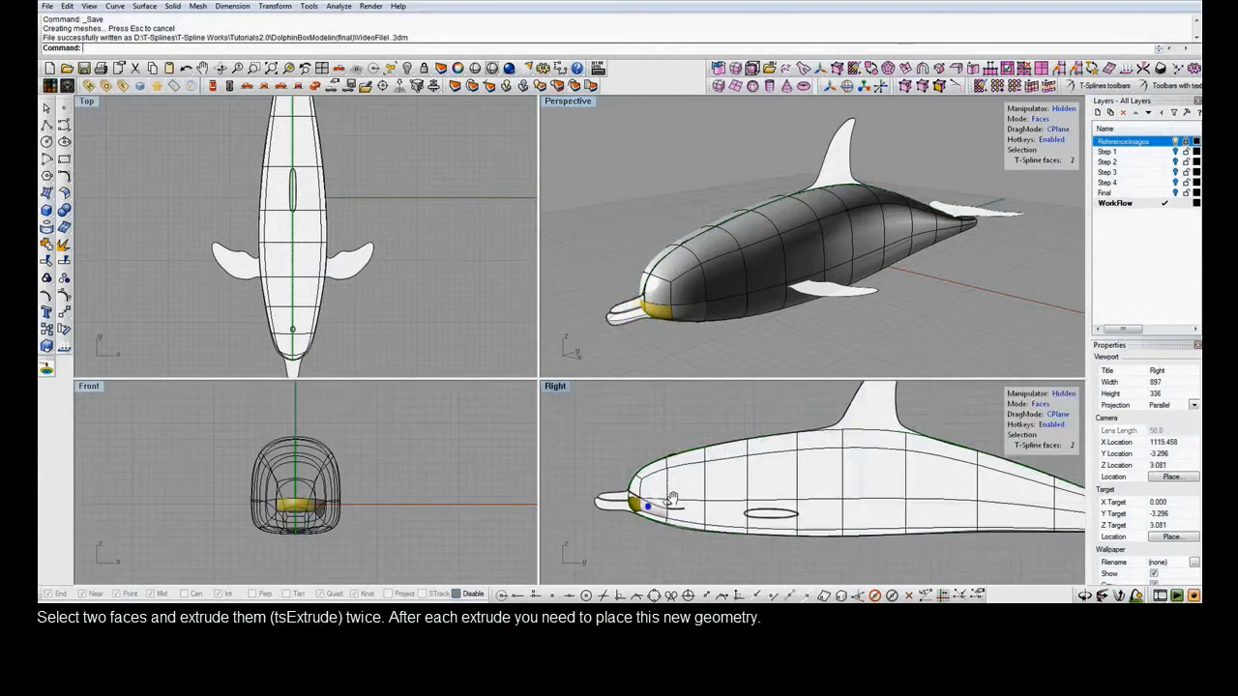
pyautogui.scroll(5, 648, 512)
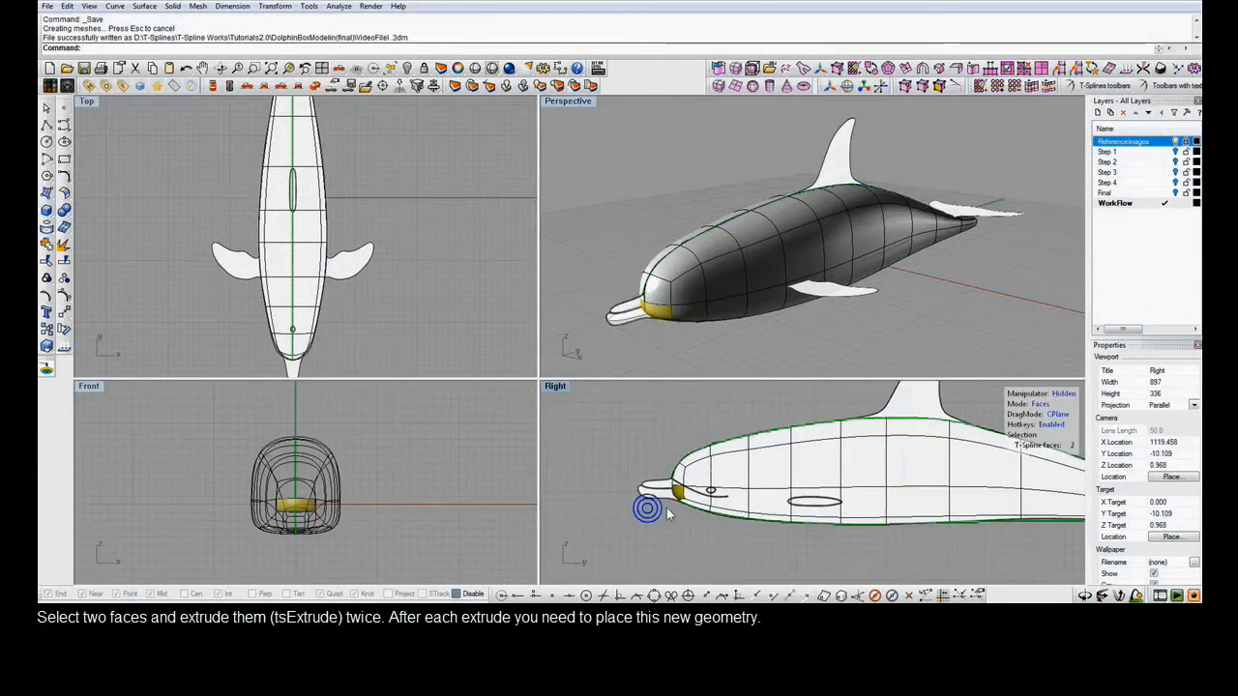
pyautogui.scroll(5, 675, 464)
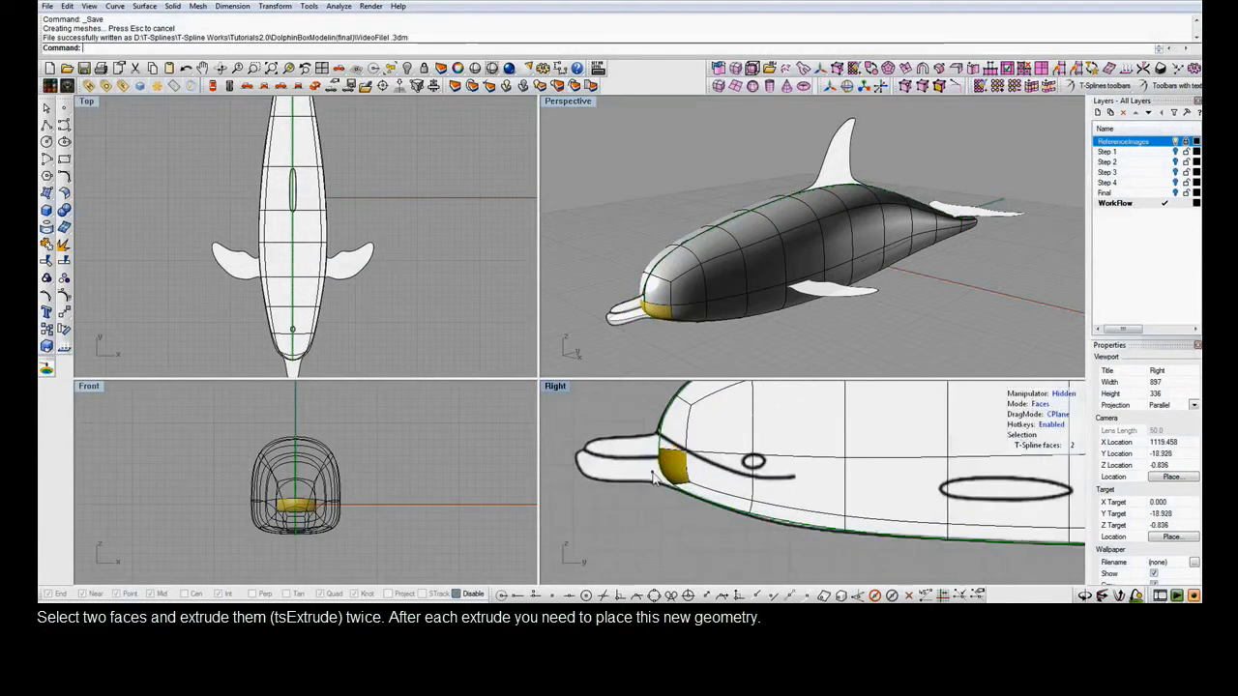
pyautogui.click(905, 69)
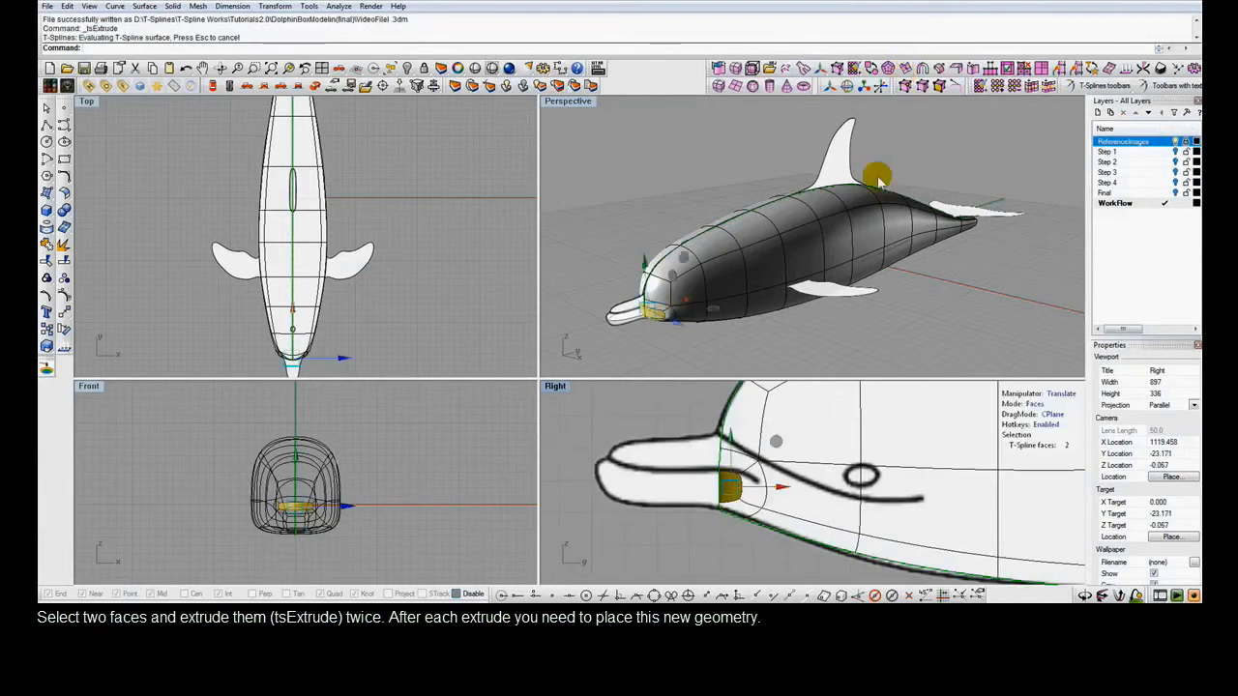
pyautogui.moveTo(764, 489); pyautogui.dragTo(758, 488)
pyautogui.rightClick(724, 567)
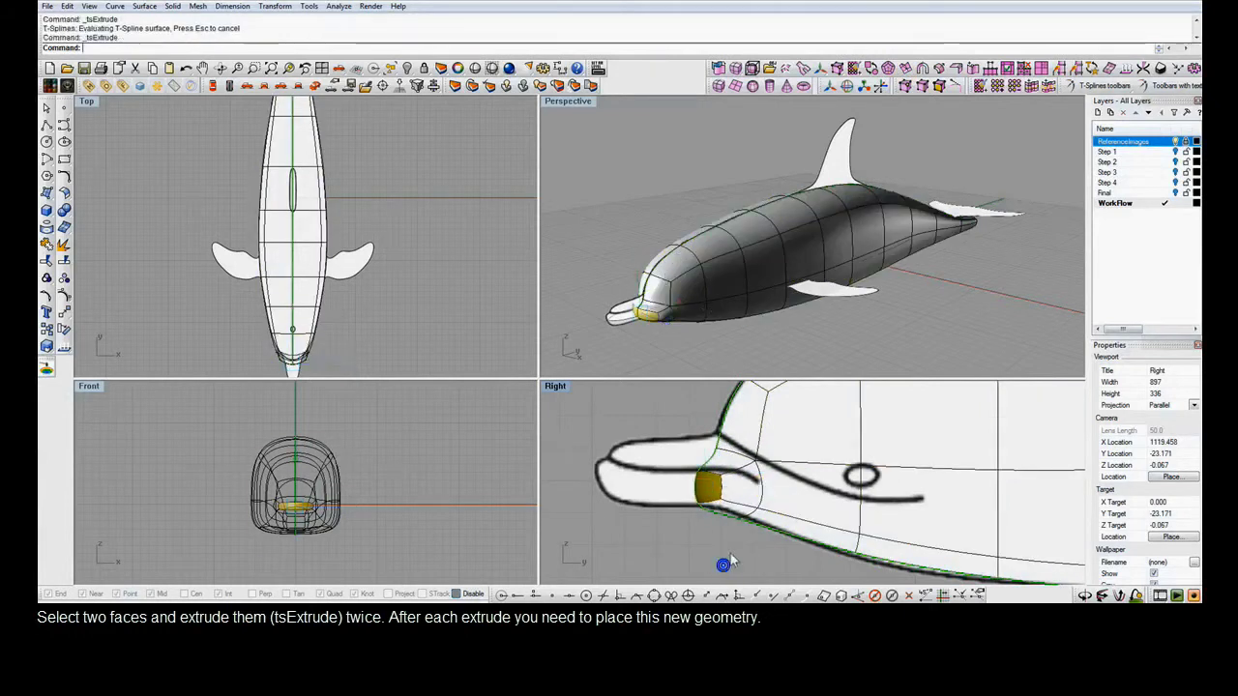
pyautogui.moveTo(759, 488); pyautogui.dragTo(662, 480)
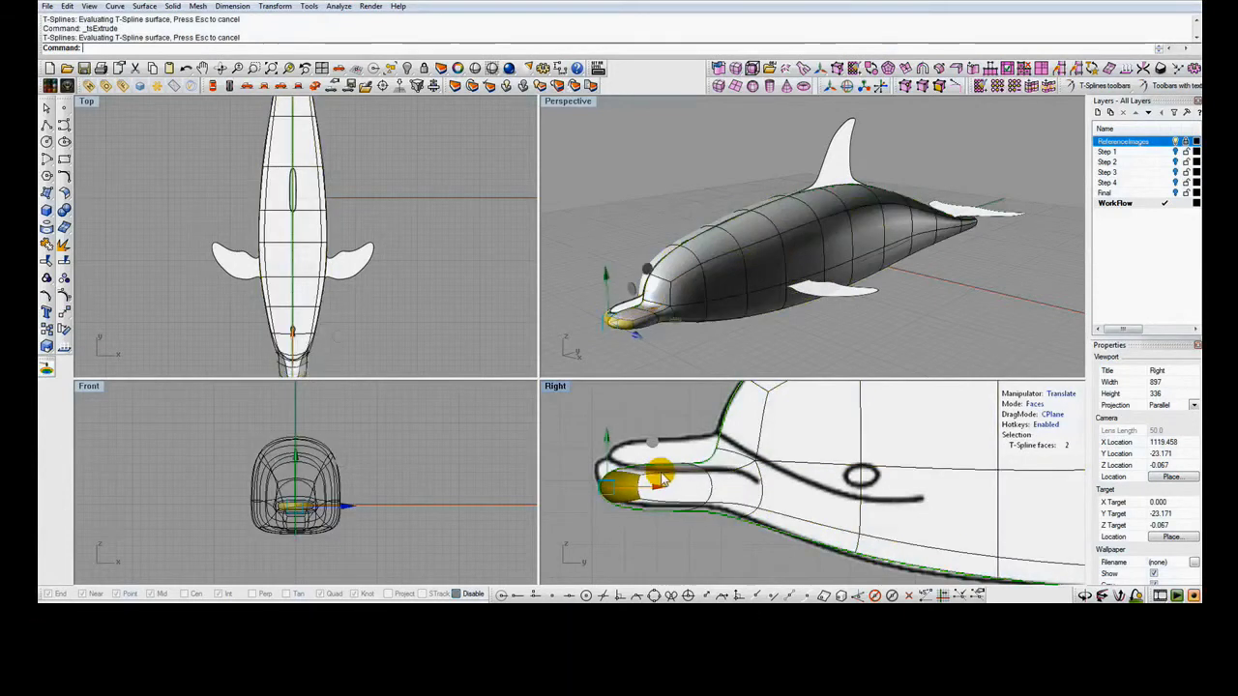
# Switch to vertex editing and raise the upper snout vertices to the top outline of the beak in the Right view.
pyautogui.press('a')
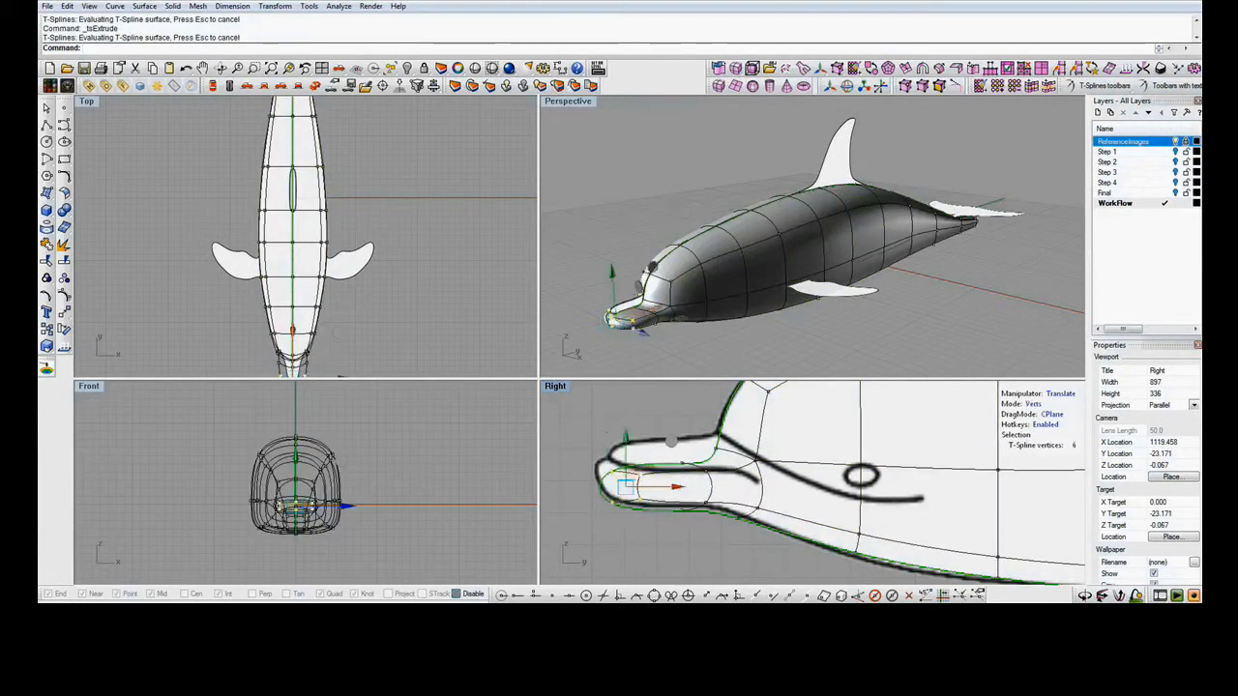
pyautogui.moveTo(586, 428); pyautogui.dragTo(747, 479)
pyautogui.moveTo(663, 416); pyautogui.dragTo(670, 391)
pyautogui.press('Escape')
pyautogui.moveTo(595, 422); pyautogui.dragTo(712, 468)
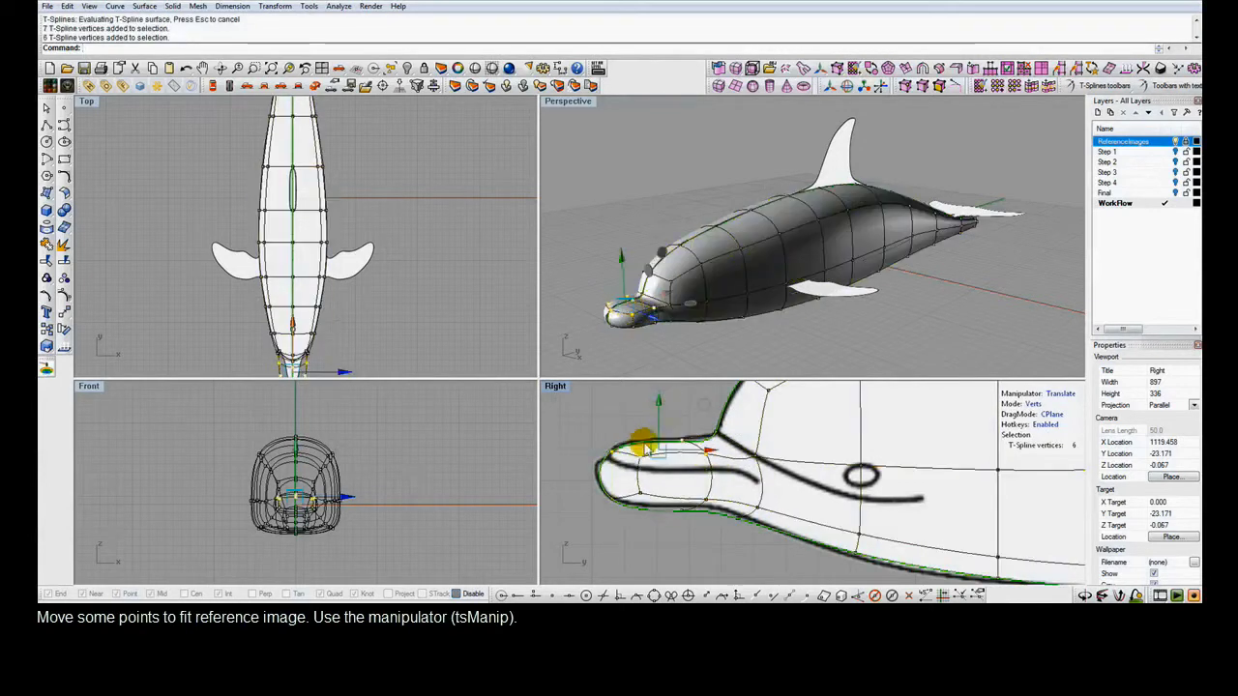
pyautogui.click(607, 425)
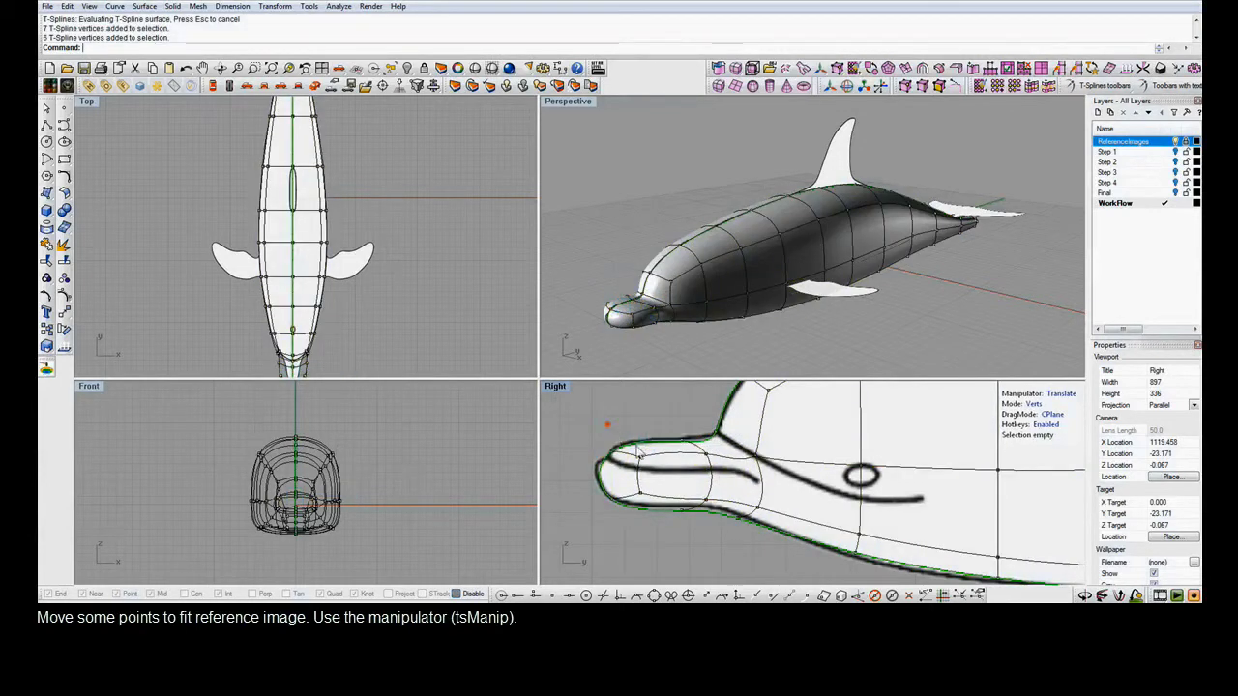
# Lower the upper side edge of the snout and raise its lower side edge in the Right view.
pyautogui.click(640, 461)
pyautogui.moveTo(672, 406); pyautogui.dragTo(672, 437)
pyautogui.press('s')
pyautogui.click(671, 504)
pyautogui.moveTo(671, 450); pyautogui.dragTo(675, 437)
# Return to vertex editing and raise the two top vertices along the snout's upper profile to the reference outline.
pyautogui.press('1')
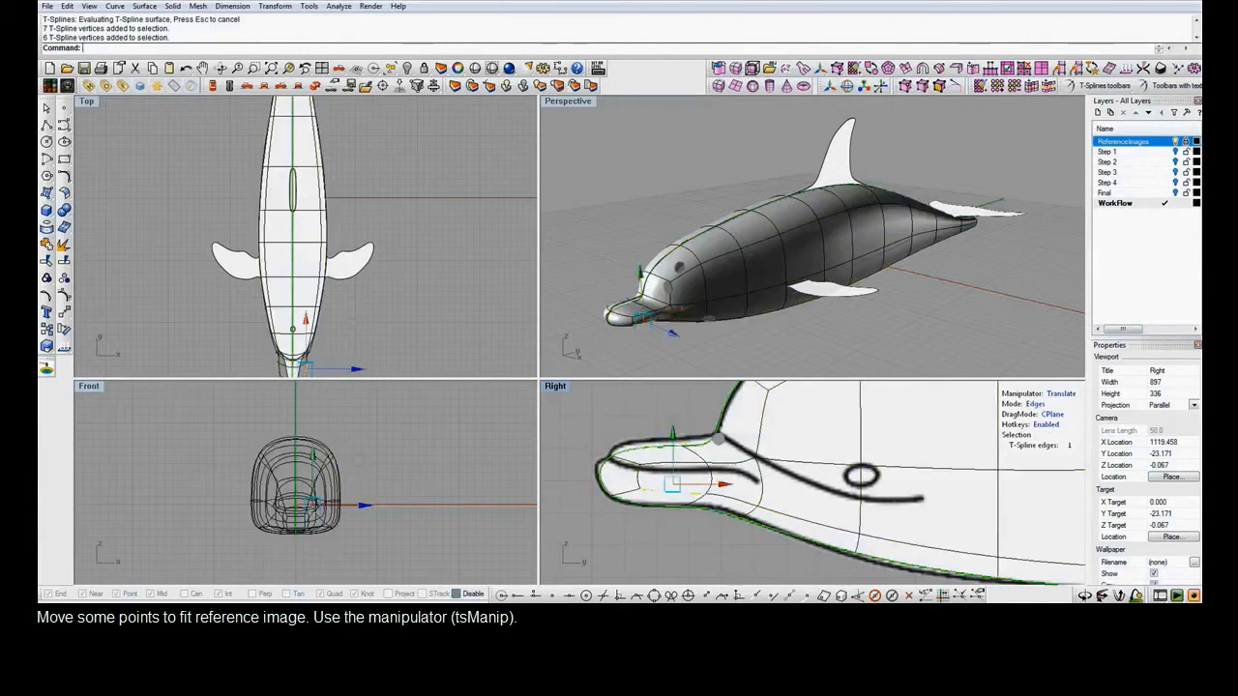
pyautogui.click(655, 404)
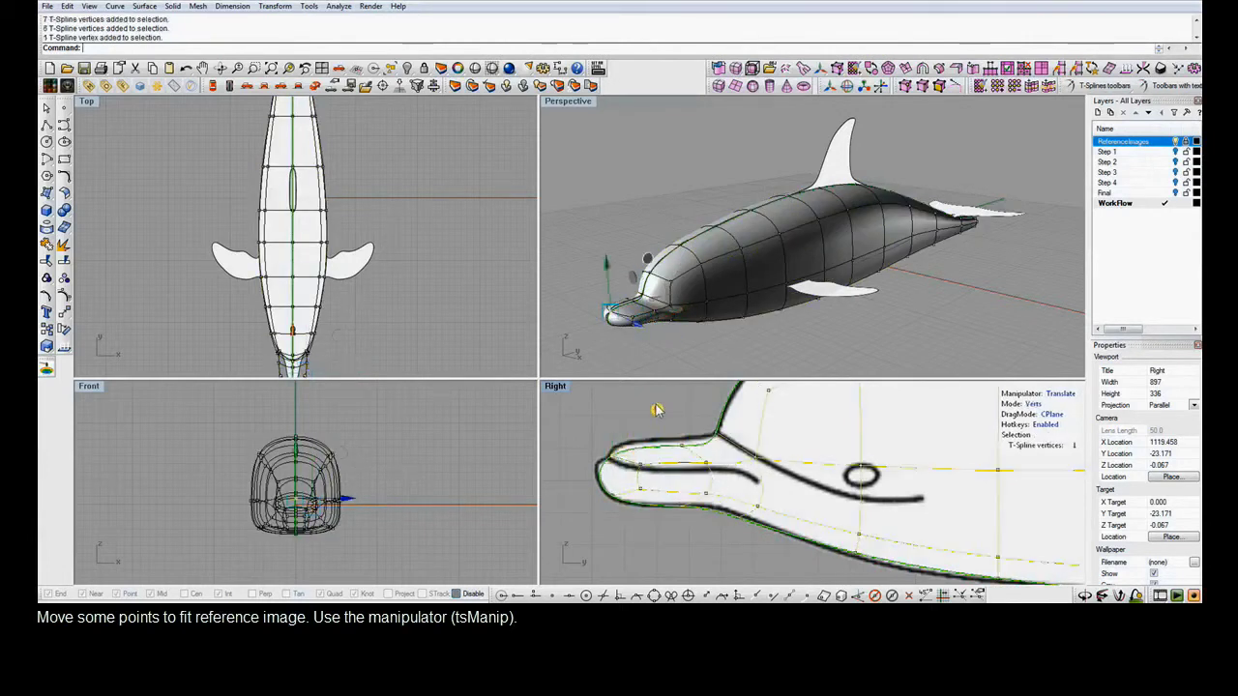
pyautogui.moveTo(674, 426); pyautogui.dragTo(711, 455)
pyautogui.click(698, 408)
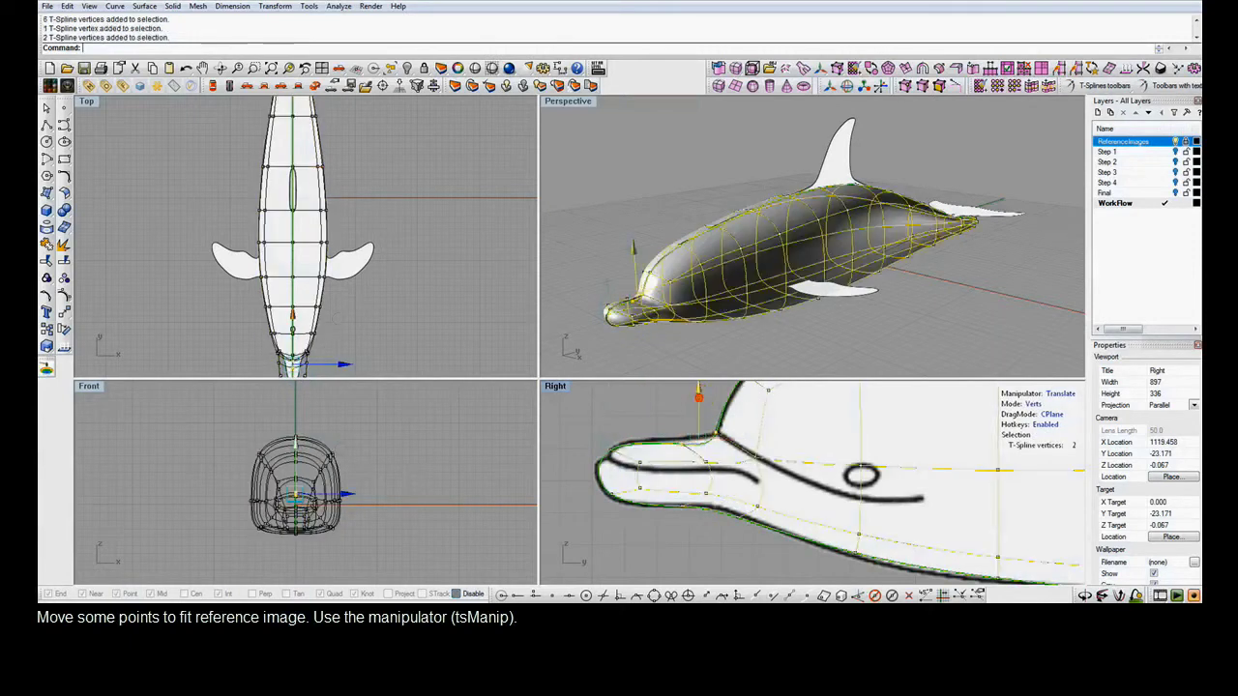
pyautogui.moveTo(701, 391); pyautogui.dragTo(677, 435)
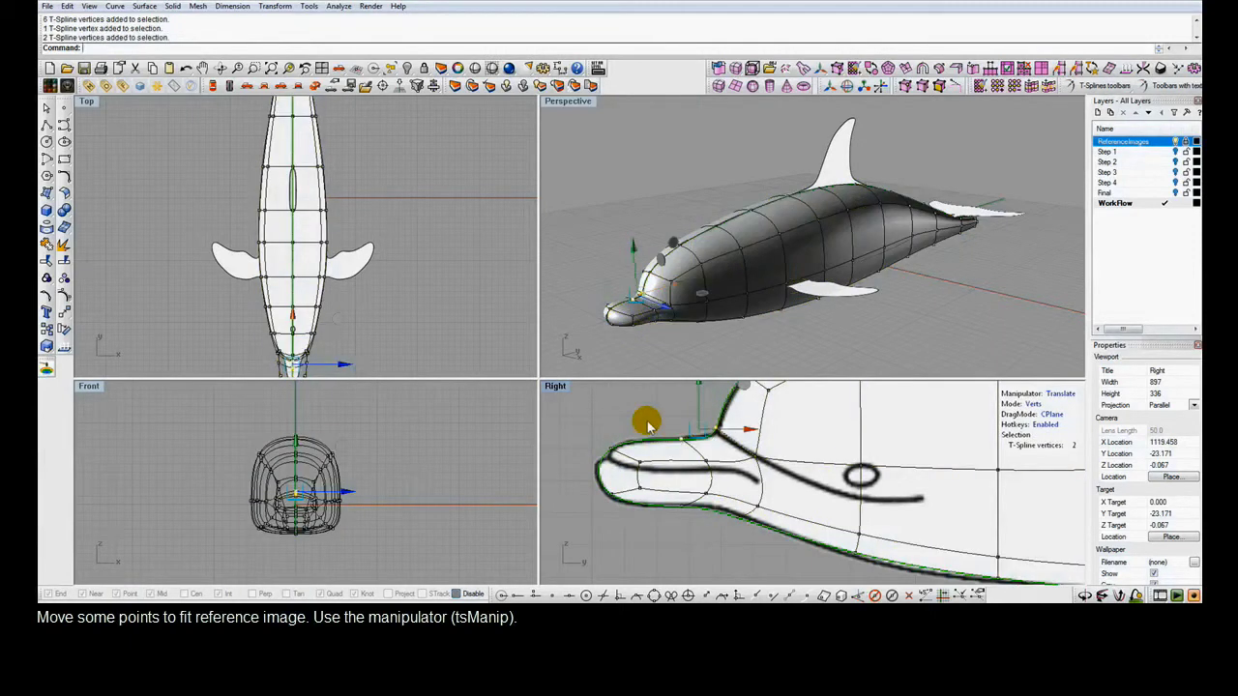
pyautogui.click(646, 424)
pyautogui.scroll(-5, 677, 508)
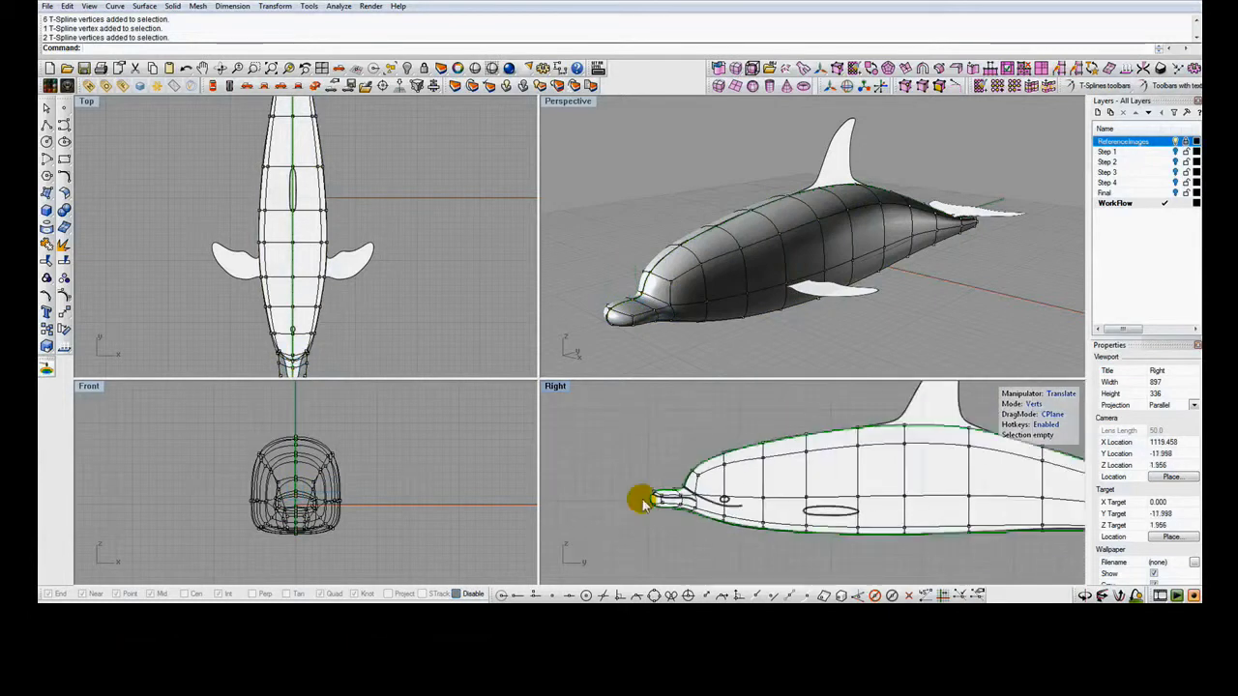
# Select the 13 snout vertices in the Top view and scale them narrower along X to fit the reference beak.
pyautogui.click(387, 296)
pyautogui.scroll(3, 385, 324)
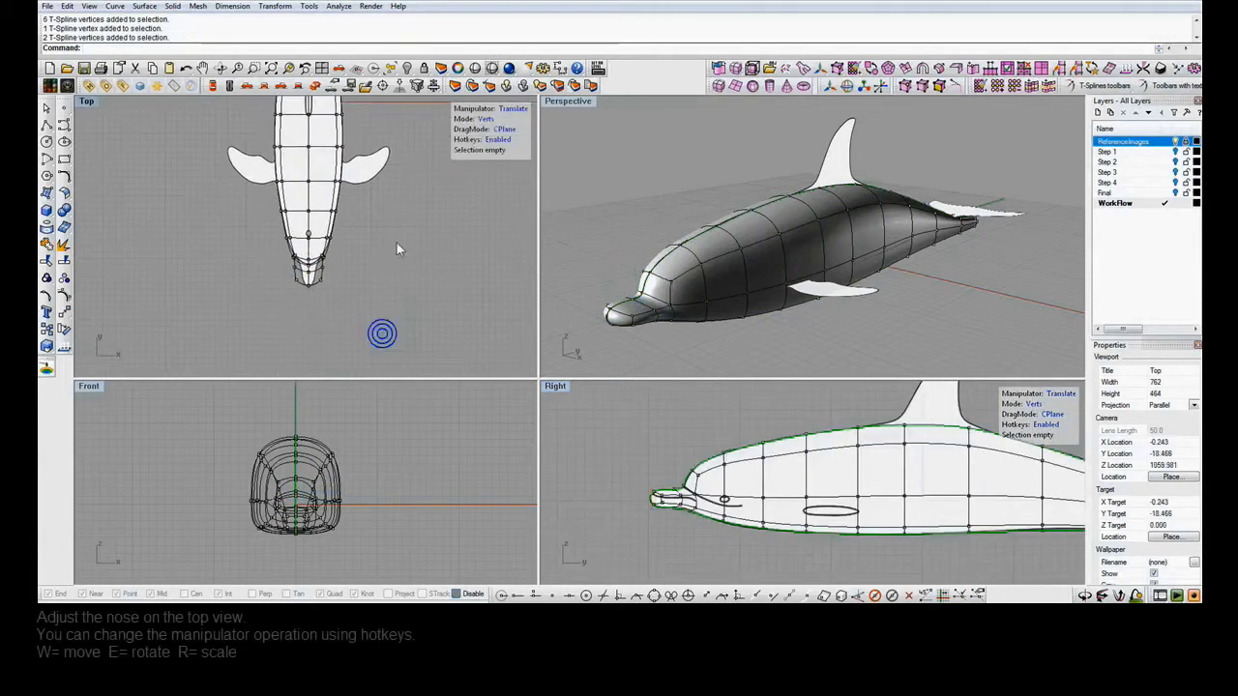
pyautogui.scroll(4, 290, 284)
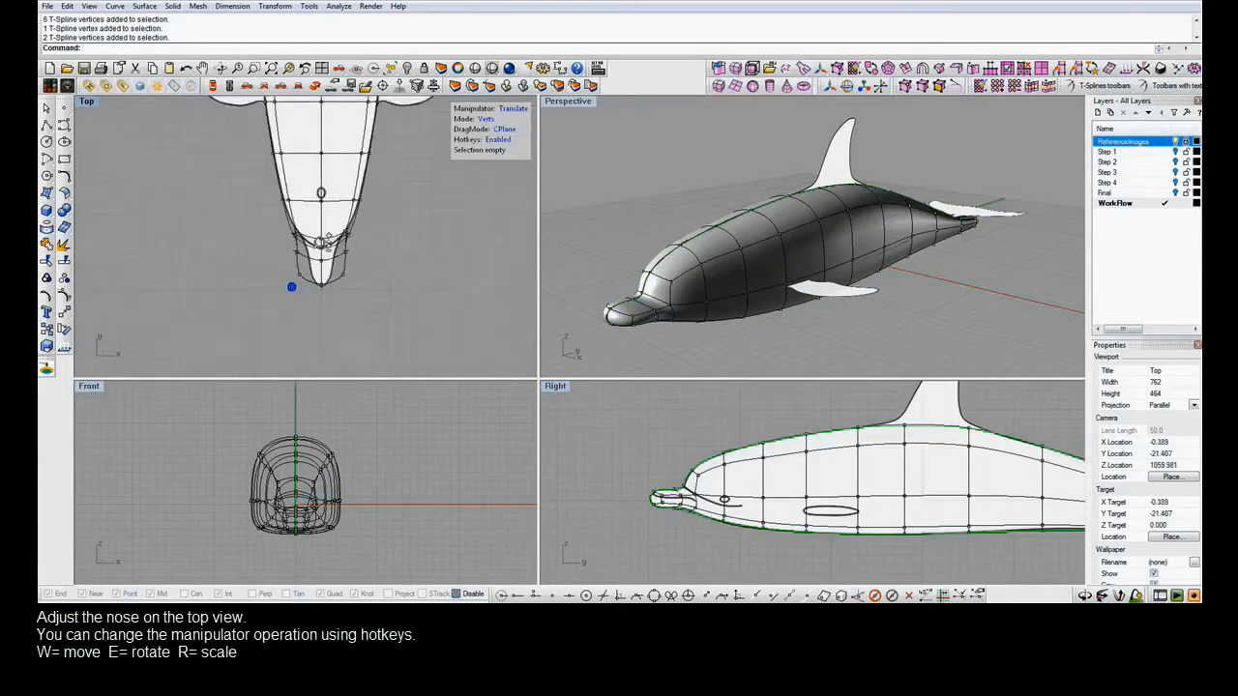
pyautogui.moveTo(320, 205); pyautogui.dragTo(304, 210, button='right')
pyautogui.moveTo(273, 186); pyautogui.dragTo(423, 304)
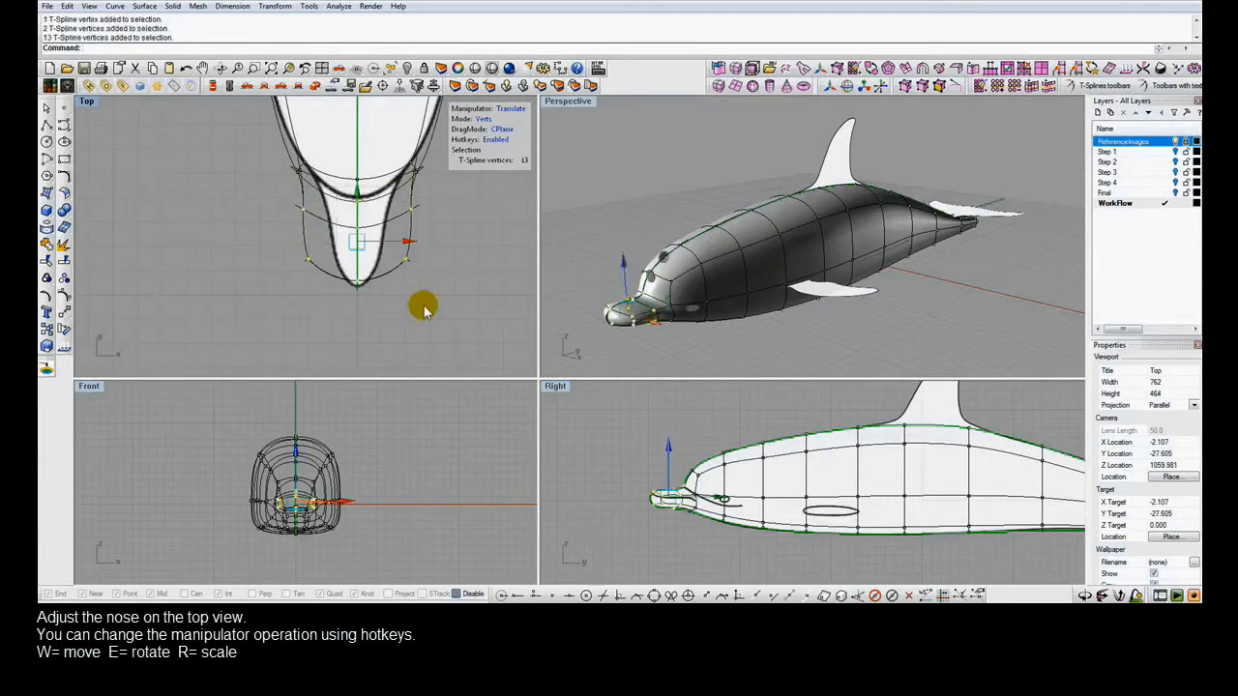
pyautogui.press('r')
pyautogui.moveTo(418, 245); pyautogui.dragTo(386, 242)
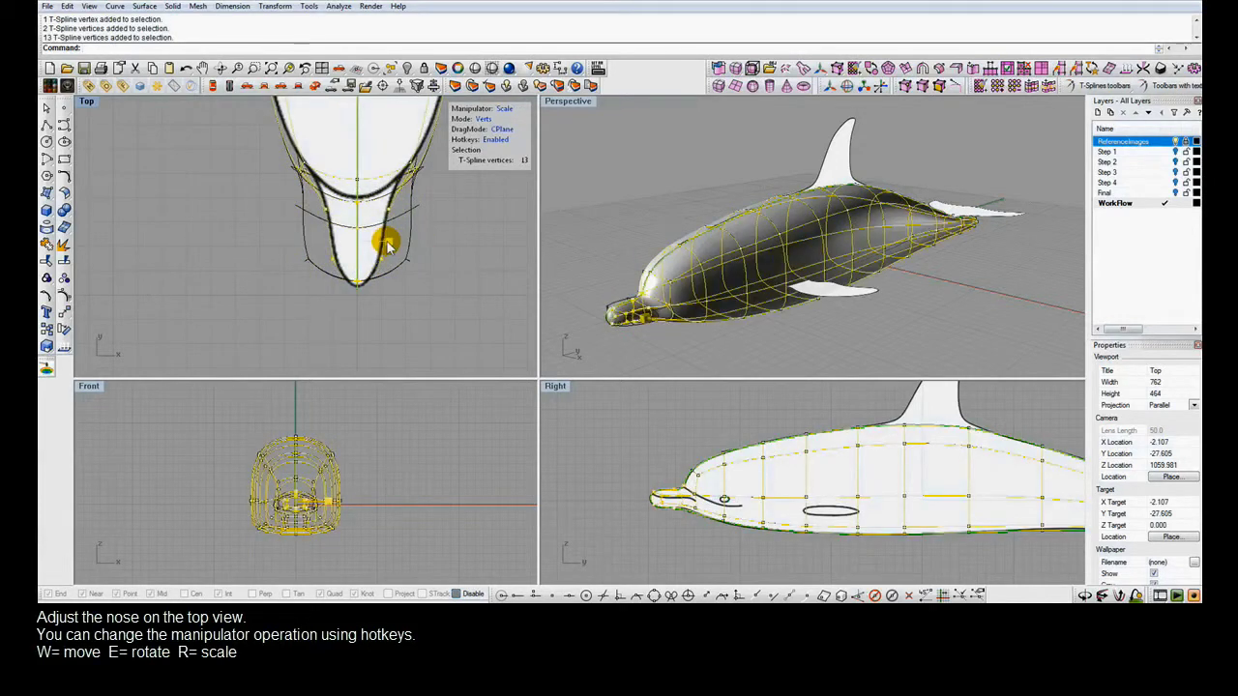
# Move the three side vertices at the snout's base onto the Top reference outline and check the head in the Perspective view.
pyautogui.click(286, 192)
pyautogui.moveTo(305, 180); pyautogui.dragTo(365, 172)
pyautogui.click(290, 257)
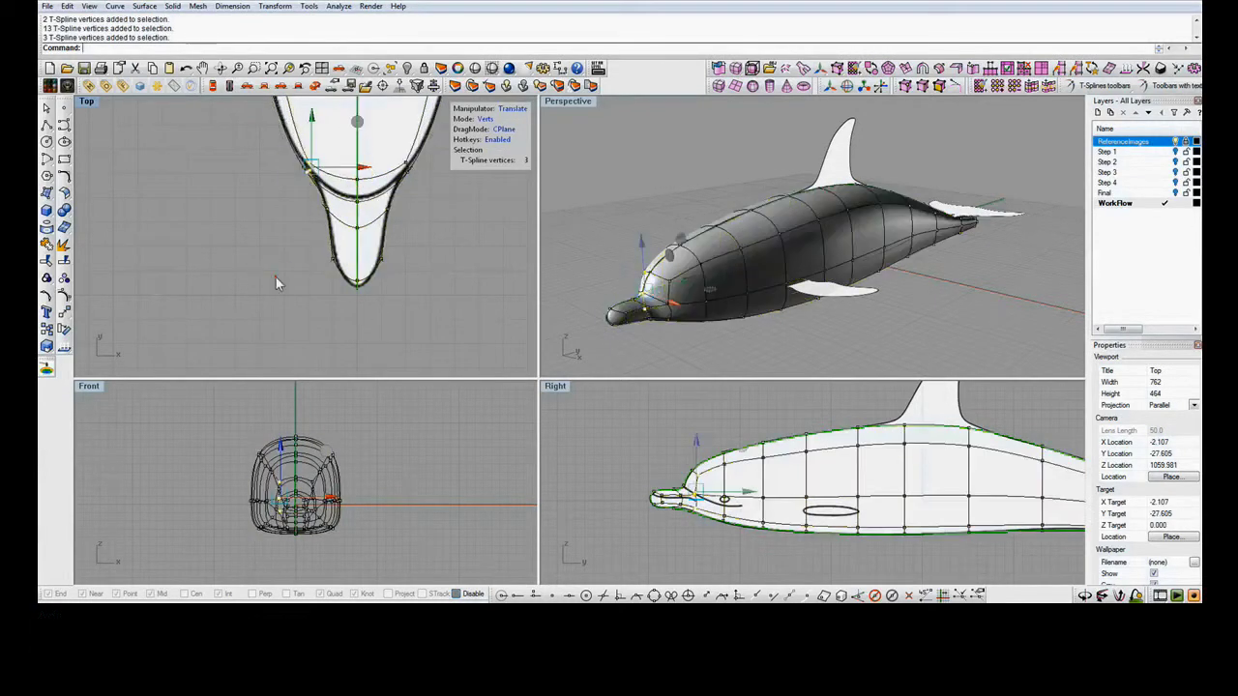
pyautogui.click(650, 195)
pyautogui.moveTo(664, 264)
pyautogui.mouseDown(button='right')
pyautogui.moveTo(747, 236)
pyautogui.moveTo(655, 279)
pyautogui.moveTo(648, 271)
pyautogui.mouseUp(button='right')
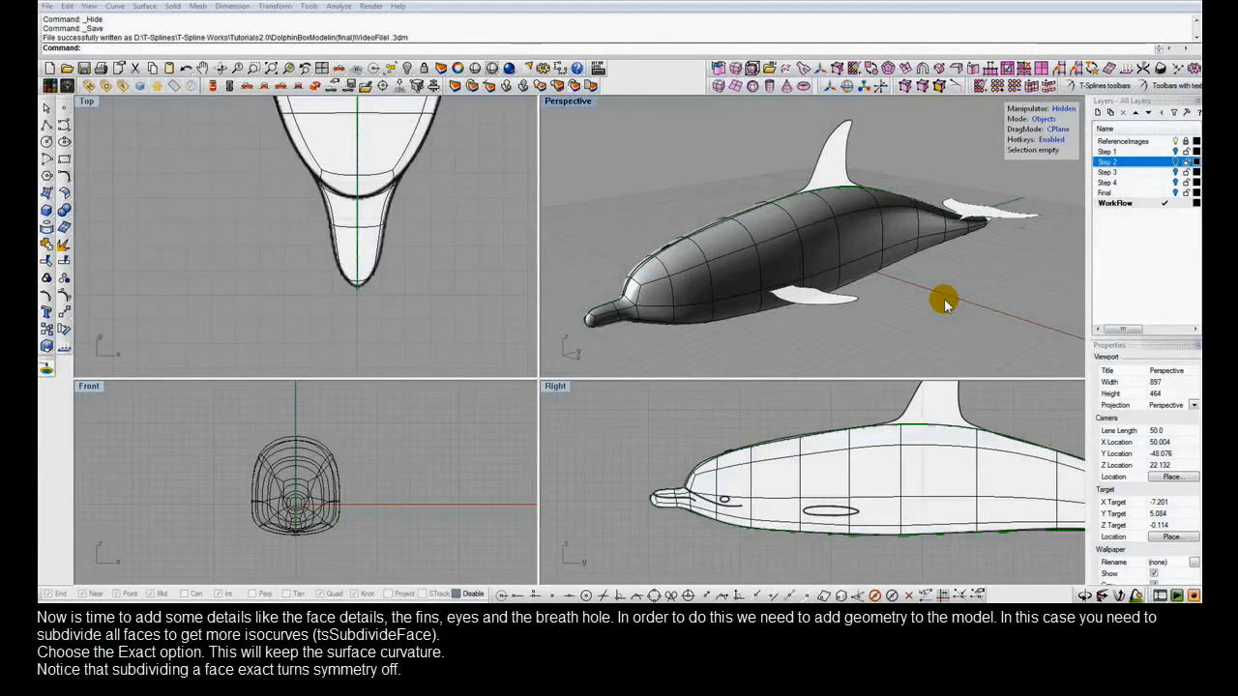
# Subdivide all faces of the body with the Exact insertion type, accepting the loss of symmetry.
pyautogui.click(1043, 70)
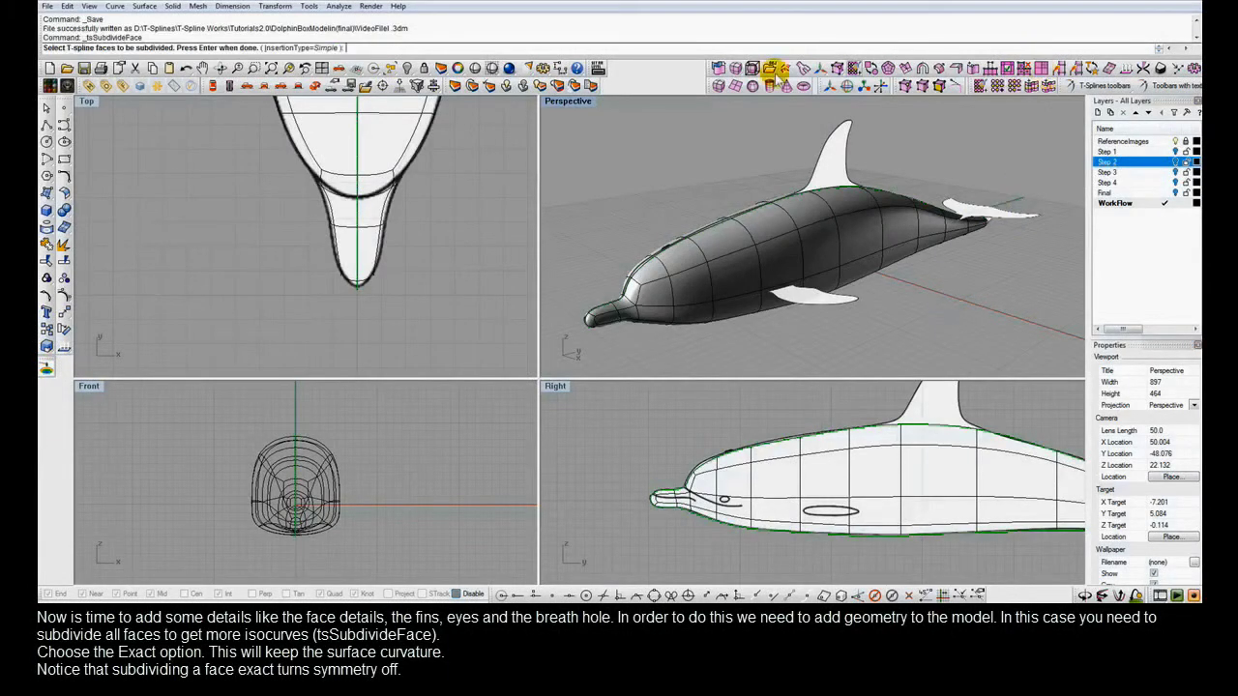
pyautogui.click(326, 51)
pyautogui.click(166, 49)
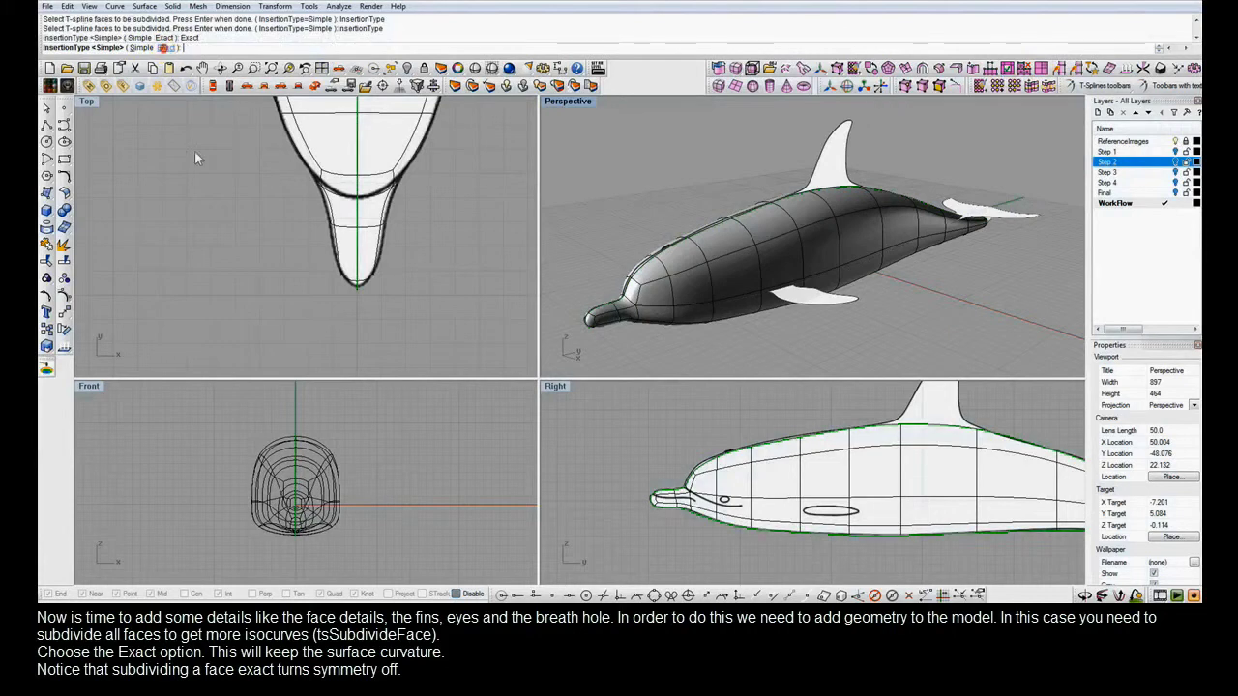
pyautogui.moveTo(235, 416); pyautogui.dragTo(357, 571)
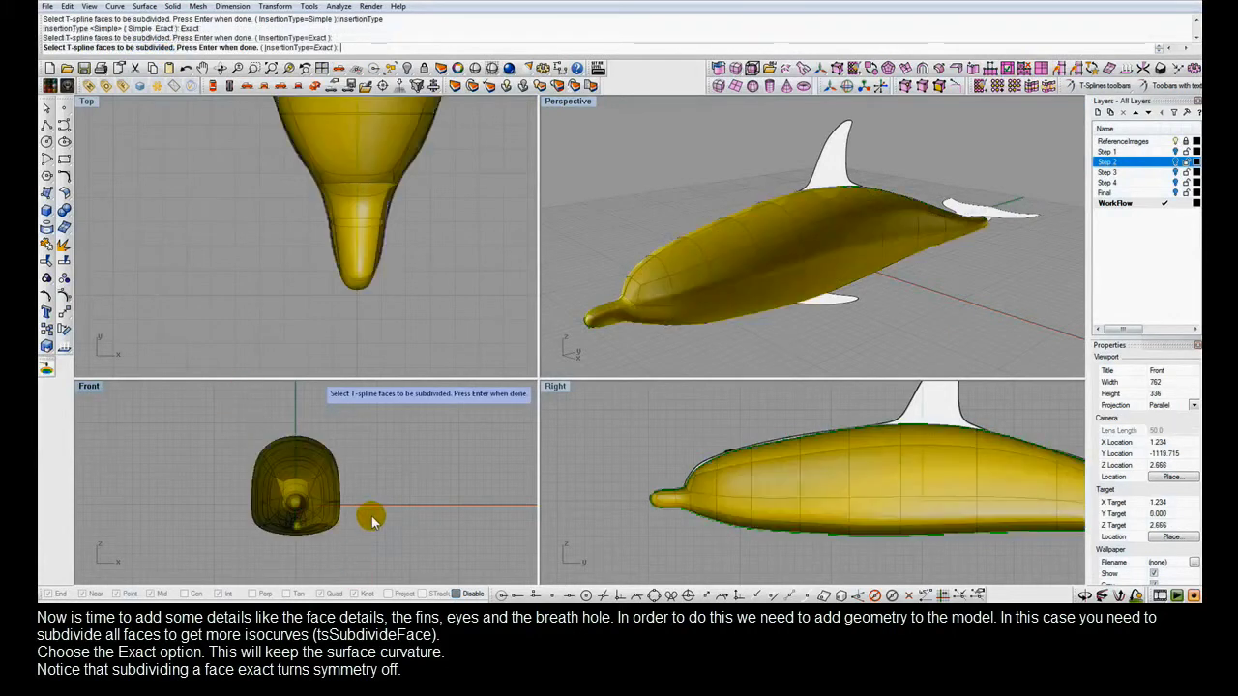
pyautogui.press('Return')
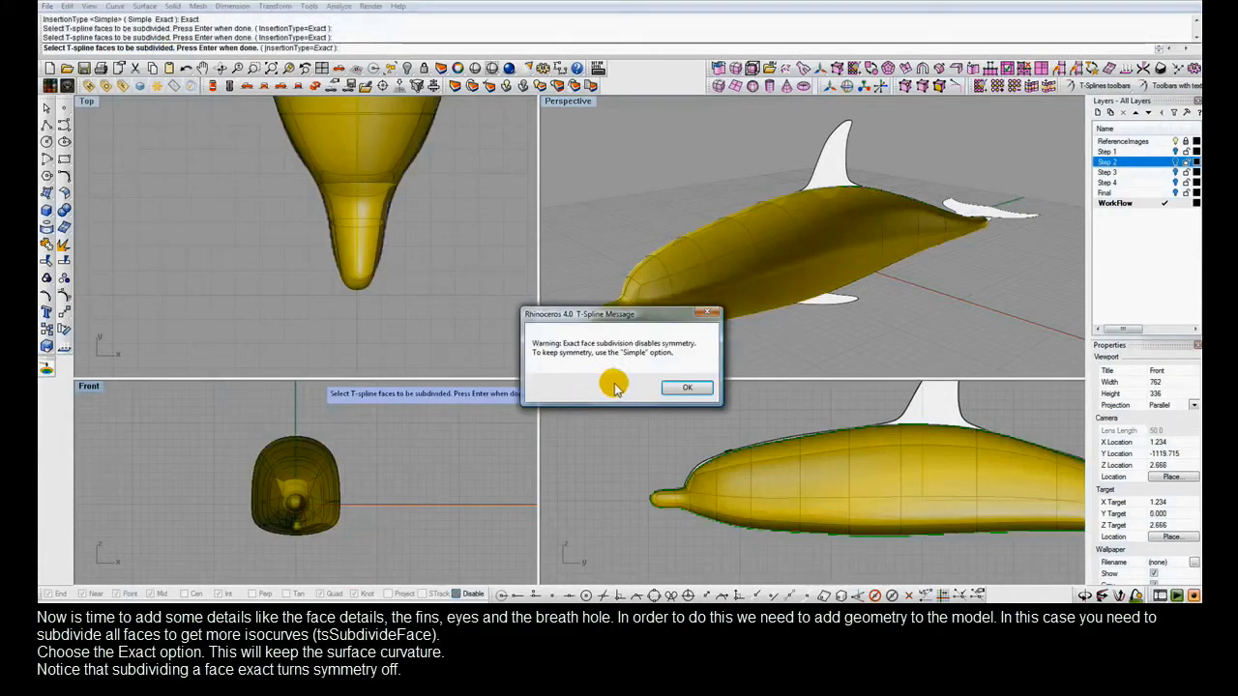
pyautogui.click(683, 389)
pyautogui.press('Return')
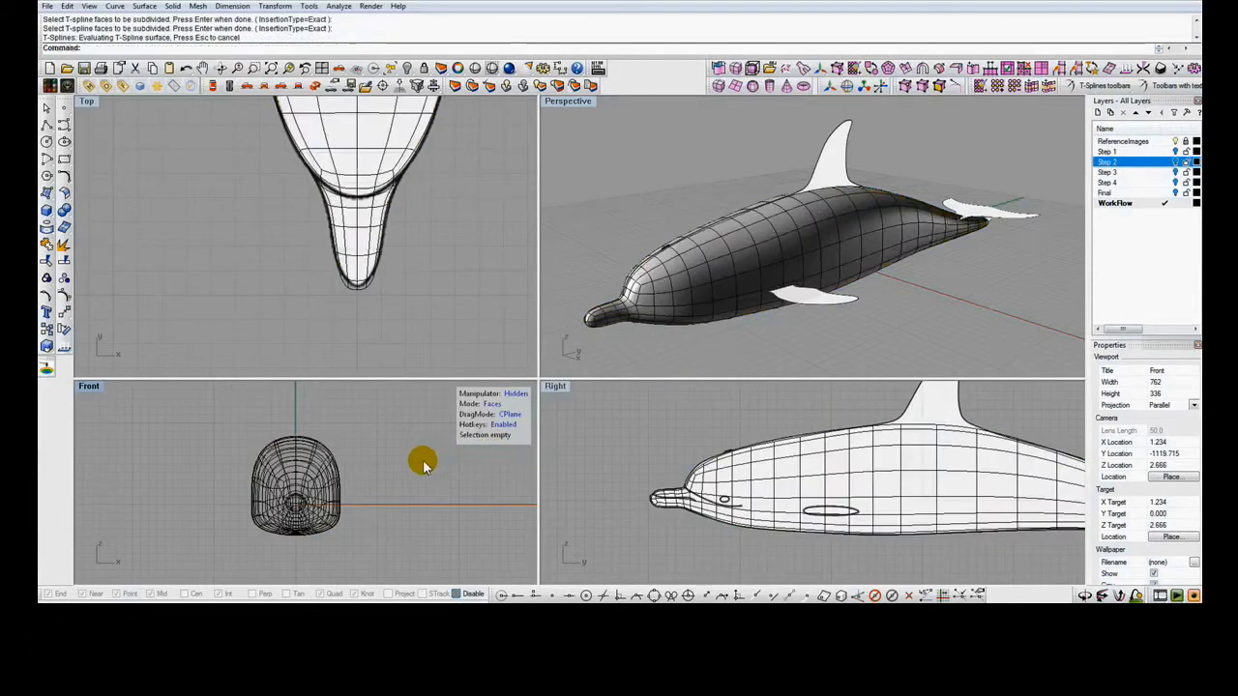
# Delete the faces on one half of the body and project the open border's looped vertices onto the Right view's construction plane, deleting the input.
pyautogui.moveTo(229, 421); pyautogui.dragTo(299, 561)
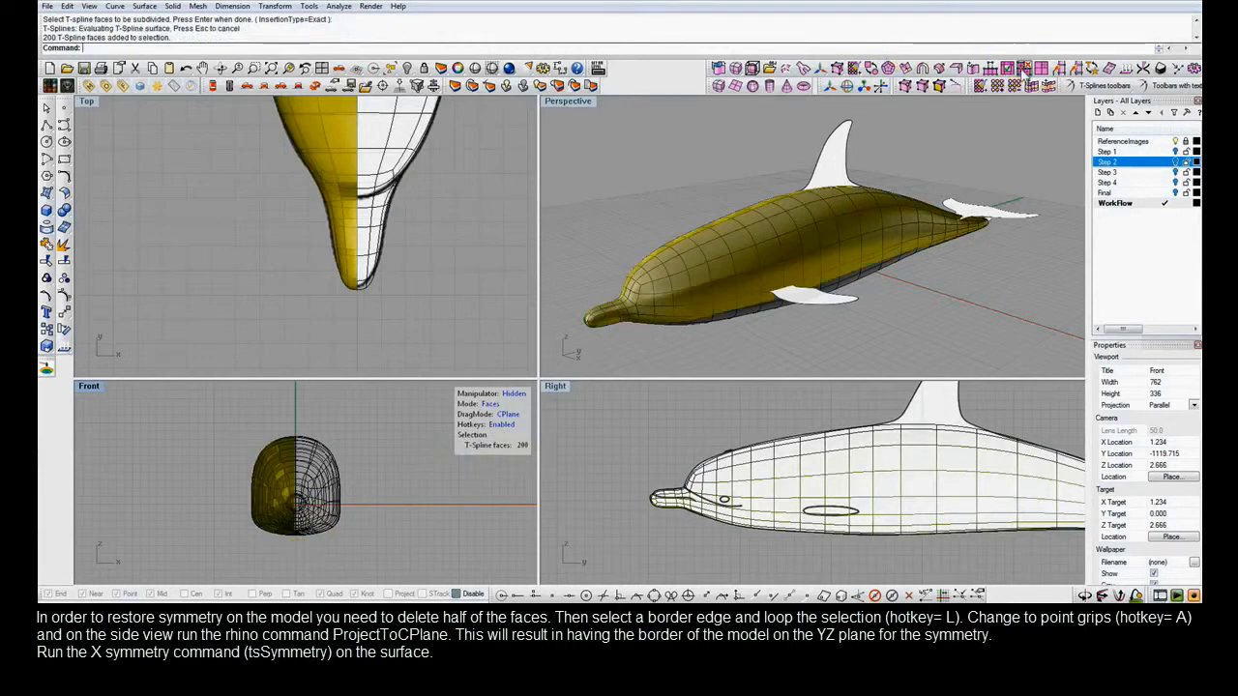
pyautogui.press('Delete')
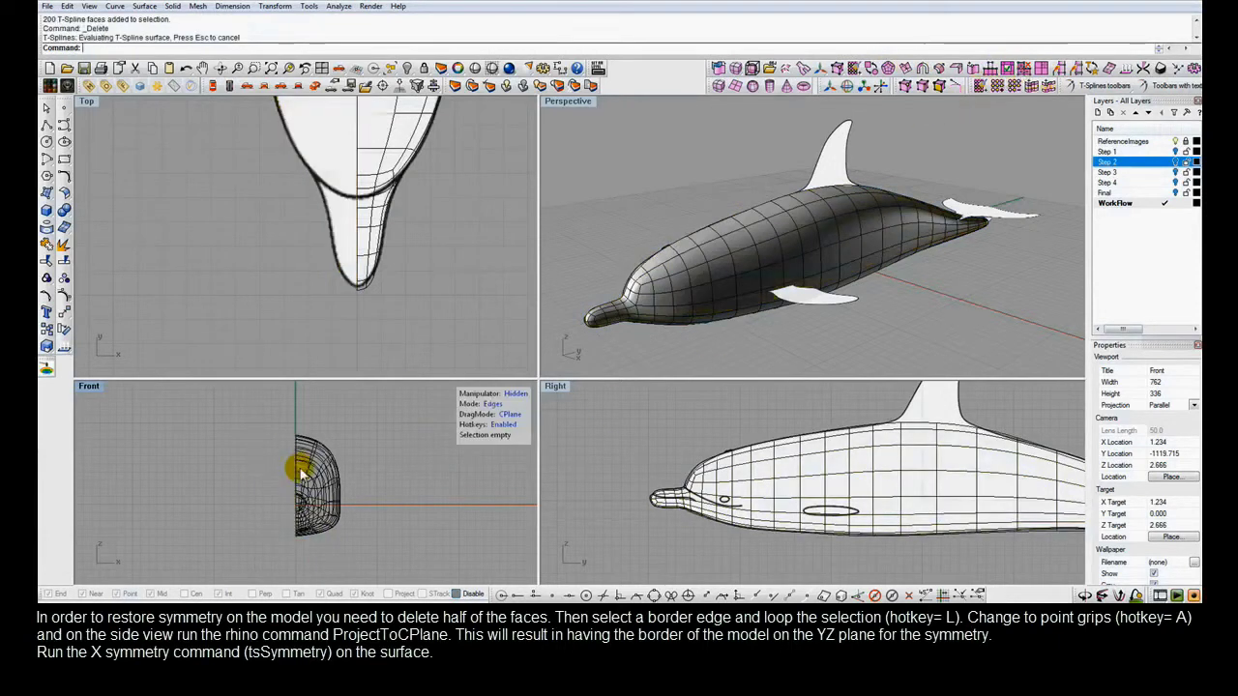
pyautogui.click(298, 474)
pyautogui.press('l')
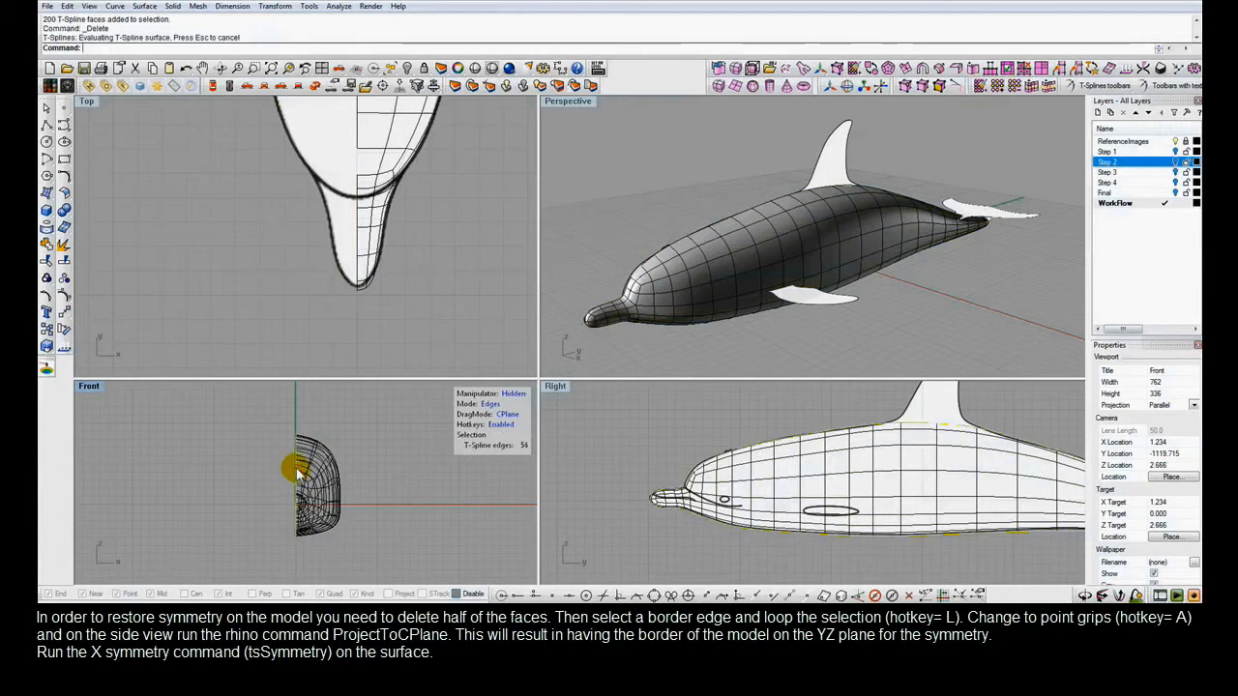
pyautogui.press('a')
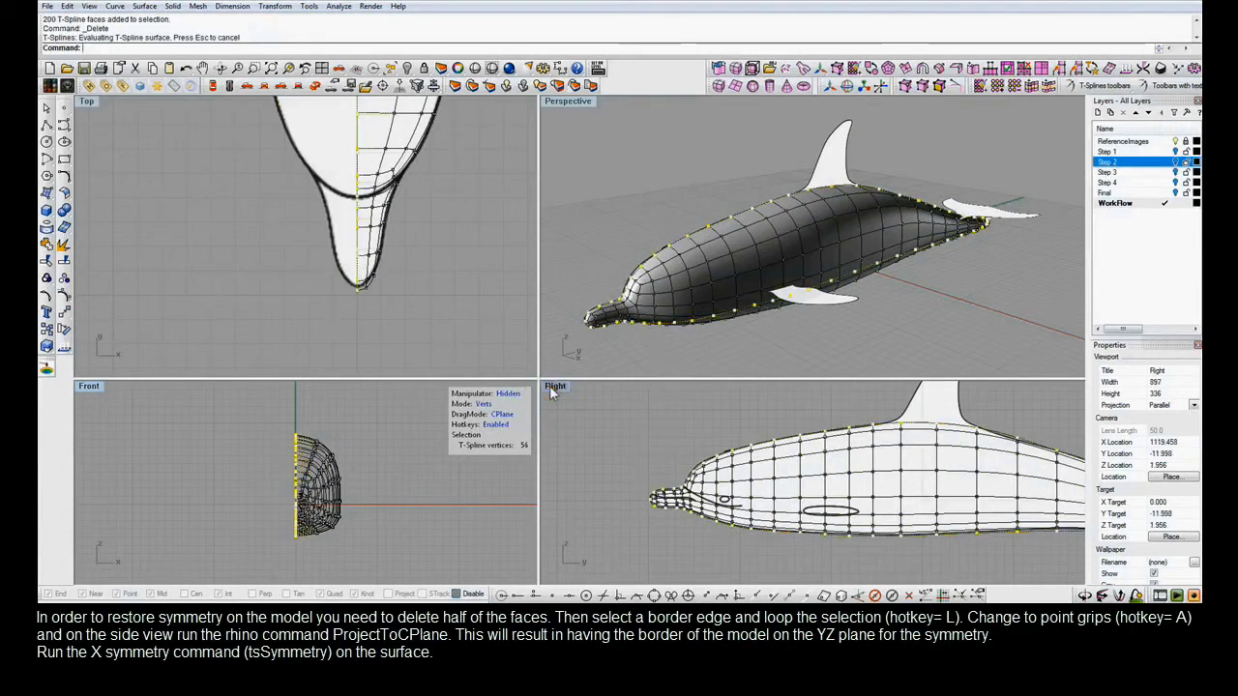
pyautogui.click(552, 388)
pyautogui.click(68, 315)
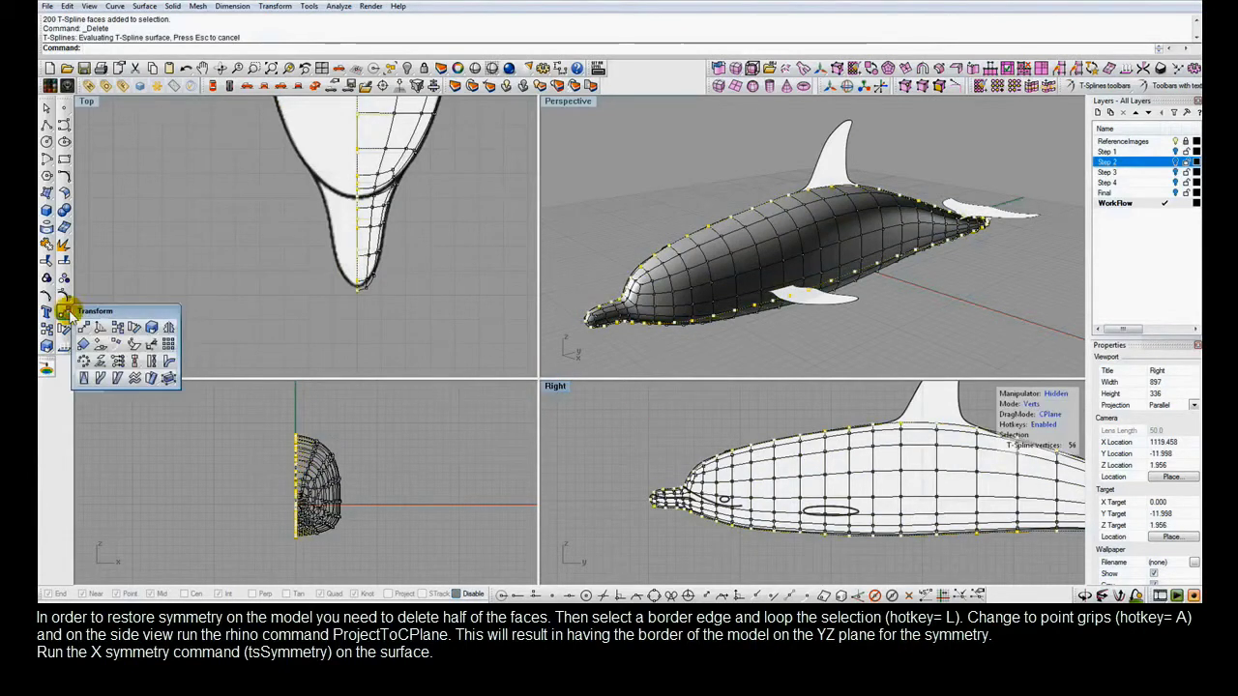
pyautogui.click(95, 362)
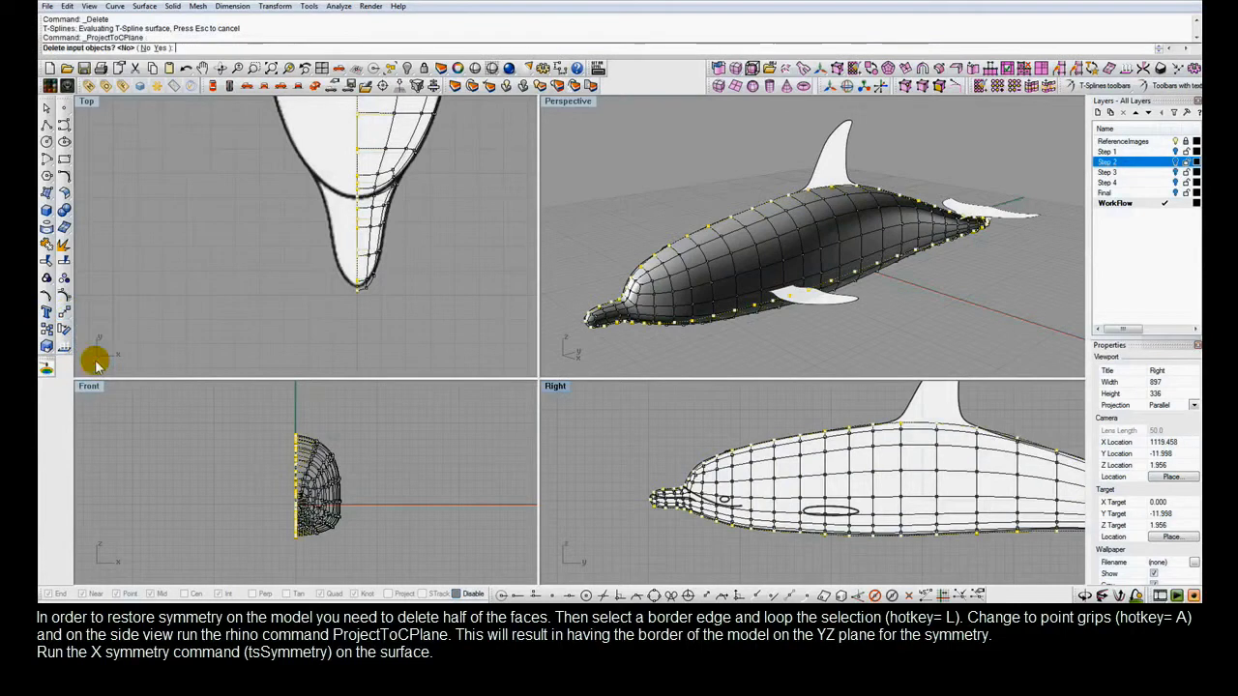
pyautogui.click(159, 49)
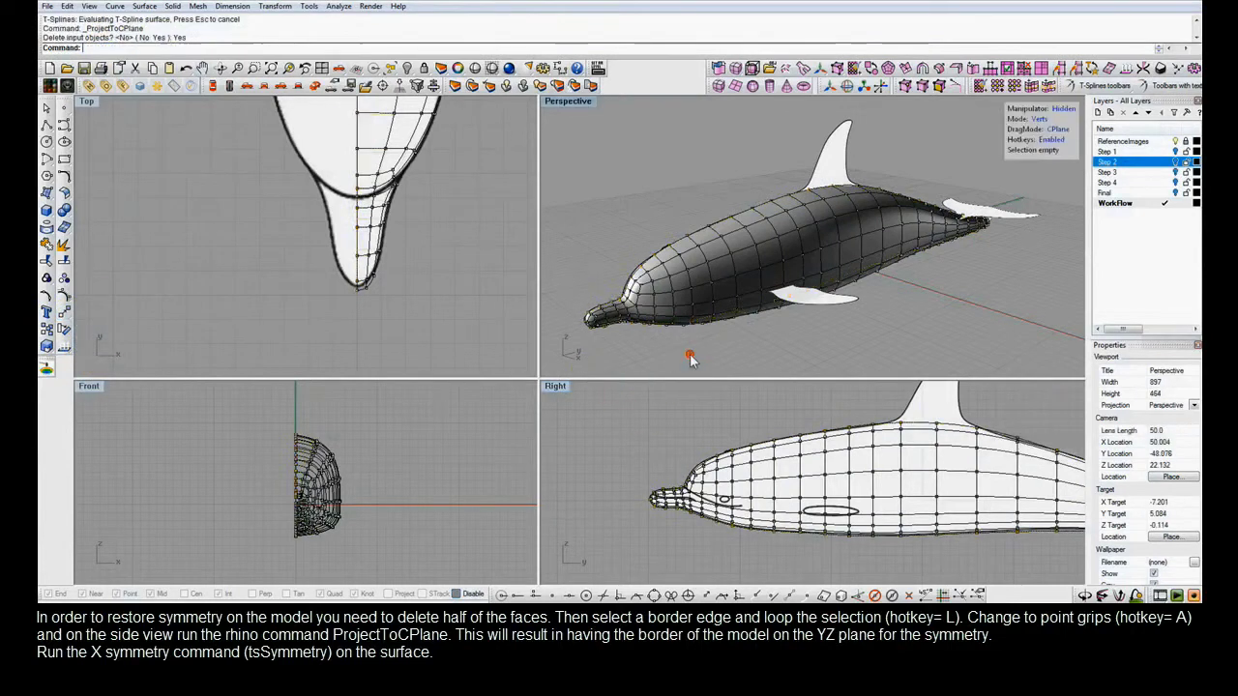
# Apply T-Splines symmetry to the half body with XSymmetry set to Yes and save the file.
pyautogui.click(706, 313)
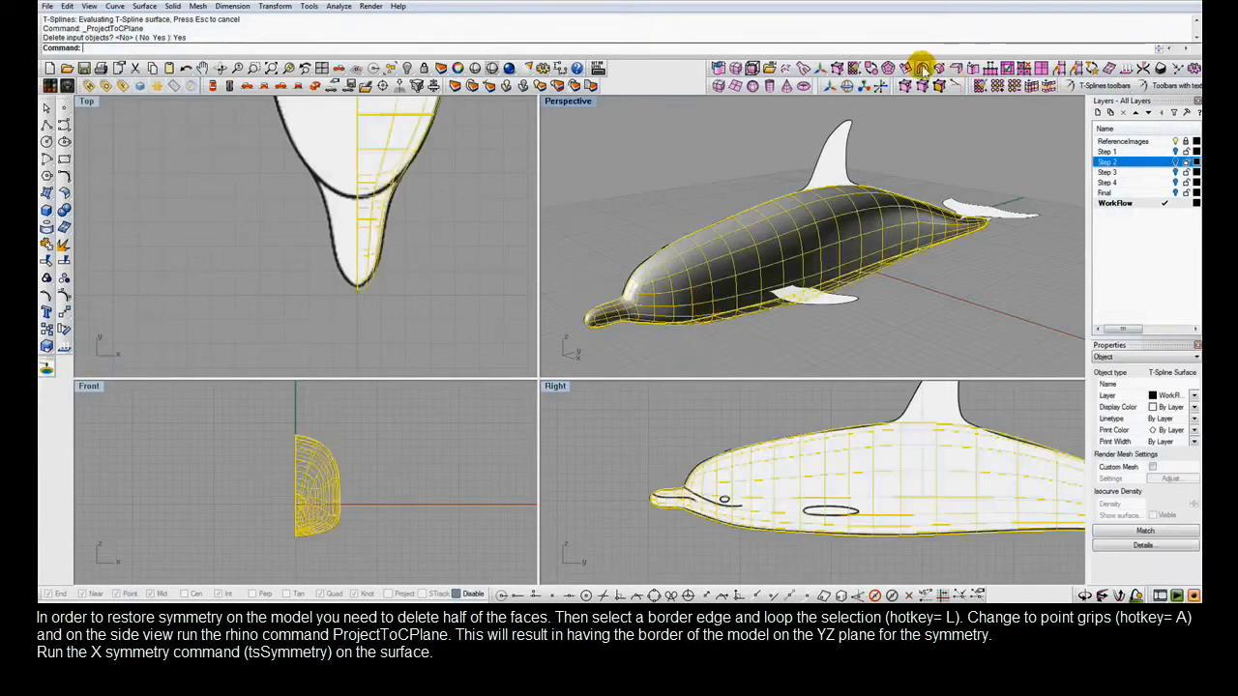
pyautogui.click(921, 69)
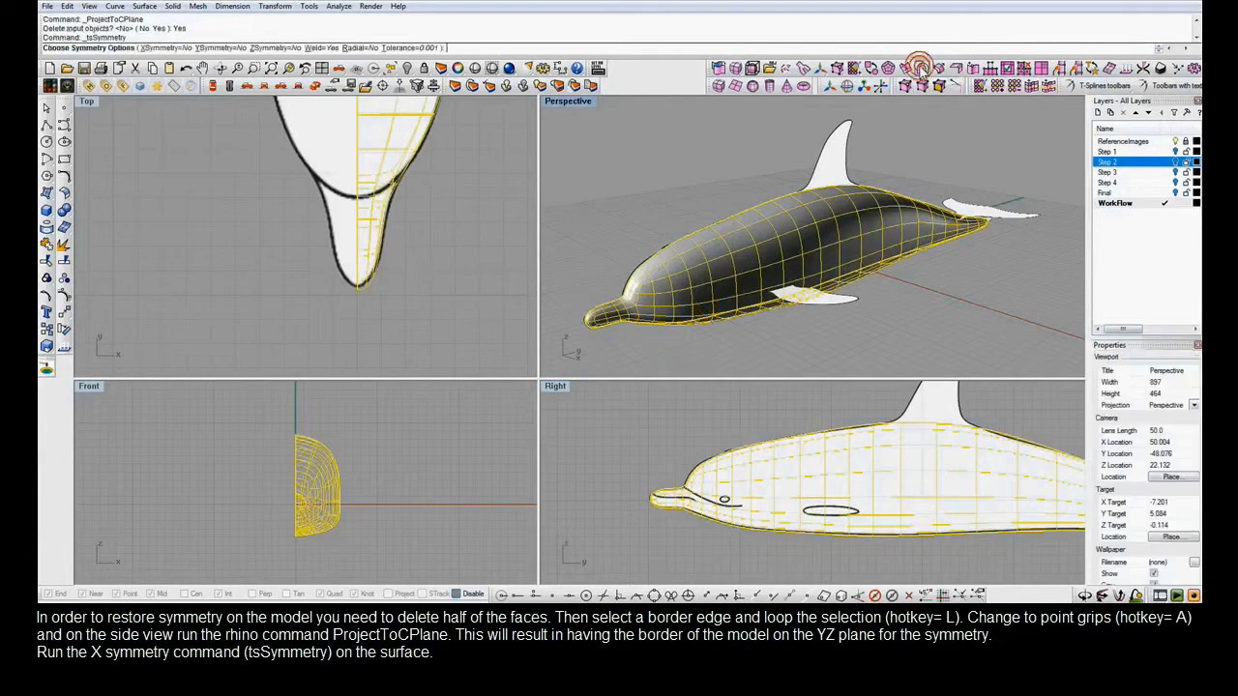
pyautogui.click(166, 48)
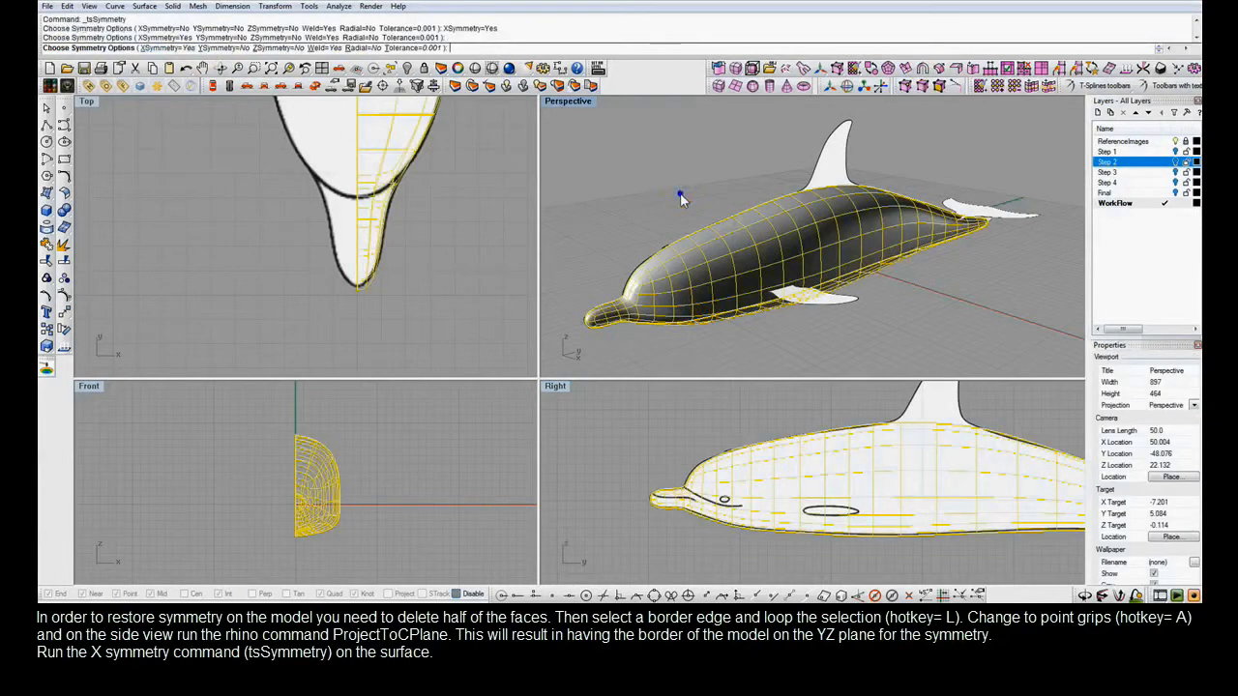
pyautogui.press('Return')
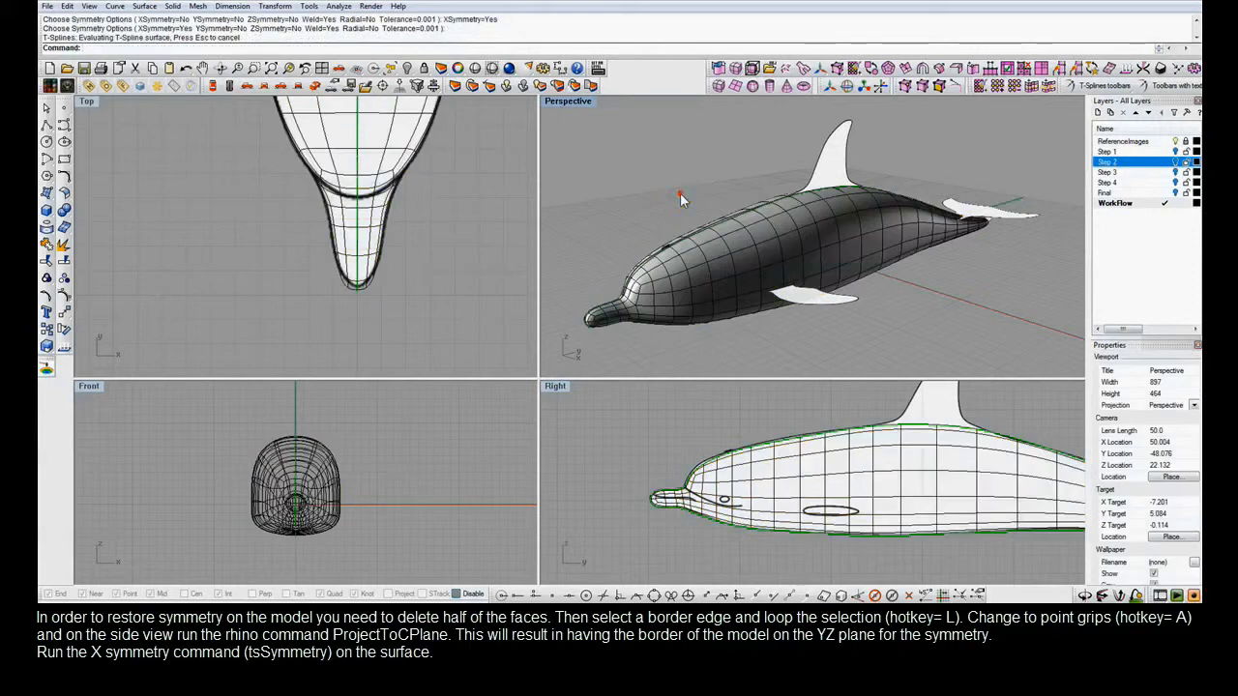
pyautogui.press('Tab')
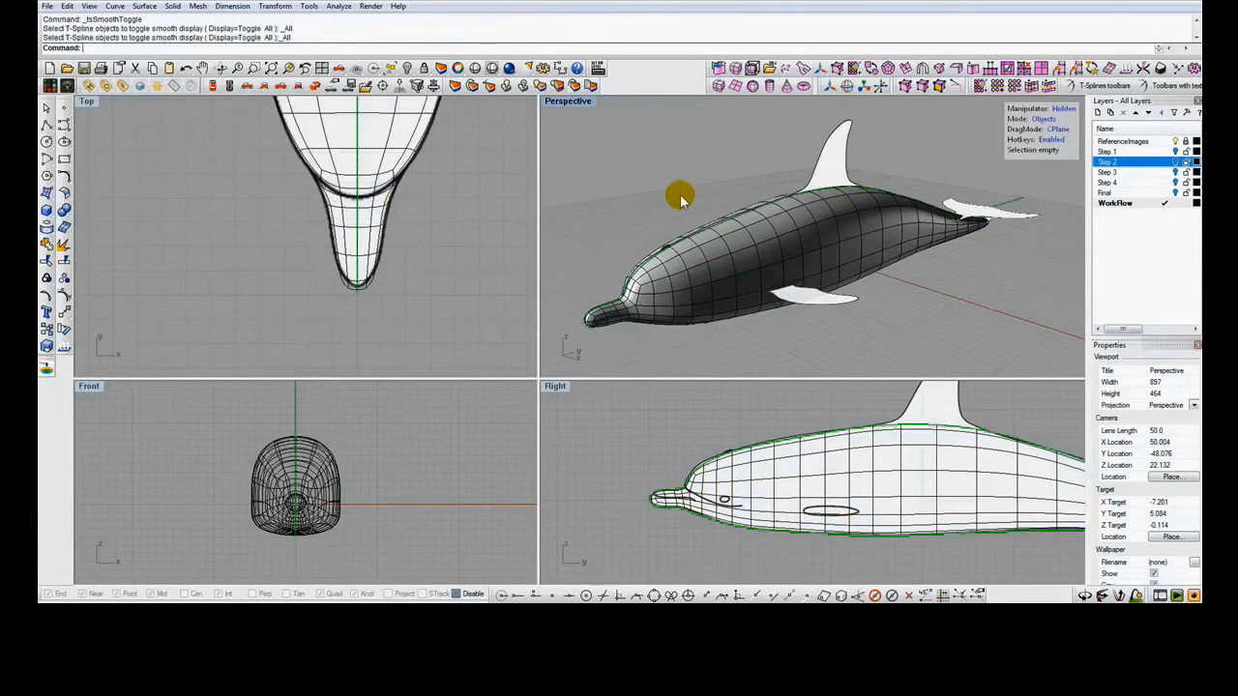
pyautogui.hotkey('ctrl', 's')
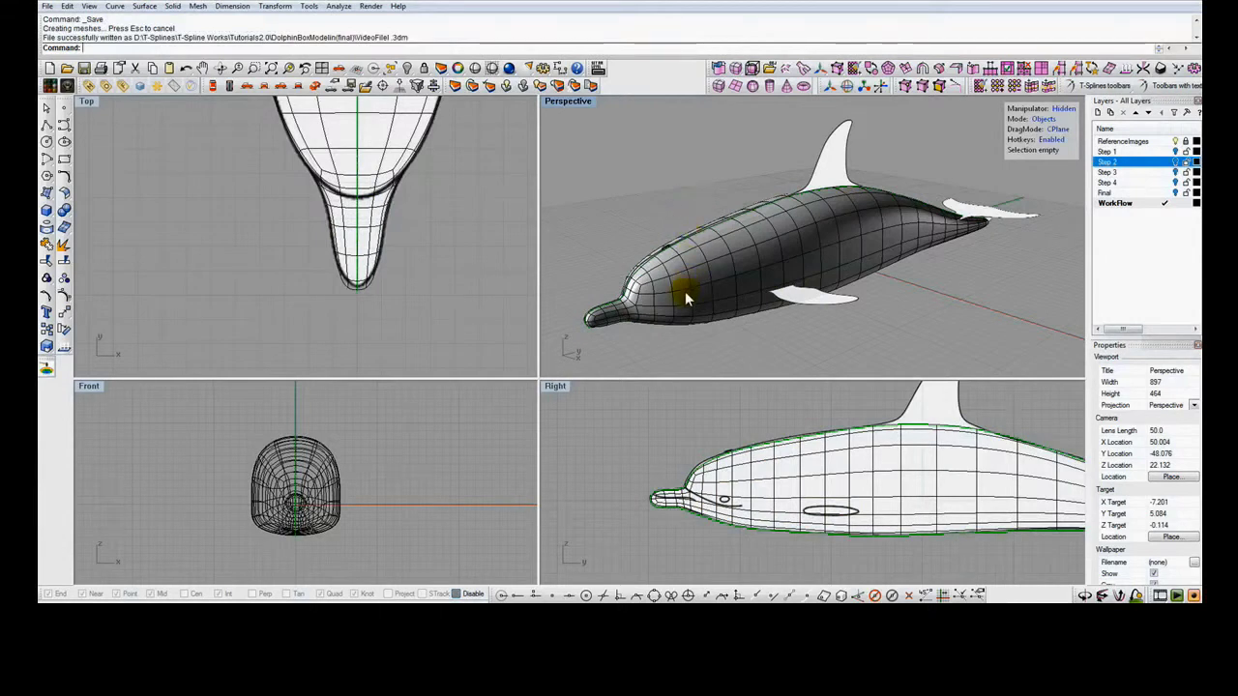
# Insert a partial isoparm with the Simple insertion type across the row of edges from the snout's base along the head's side, near their lower ends.
pyautogui.moveTo(681, 301)
pyautogui.mouseDown(button='right')
pyautogui.moveTo(709, 291)
pyautogui.moveTo(677, 299)
pyautogui.mouseUp(button='right')
pyautogui.scroll(5, 764, 281)
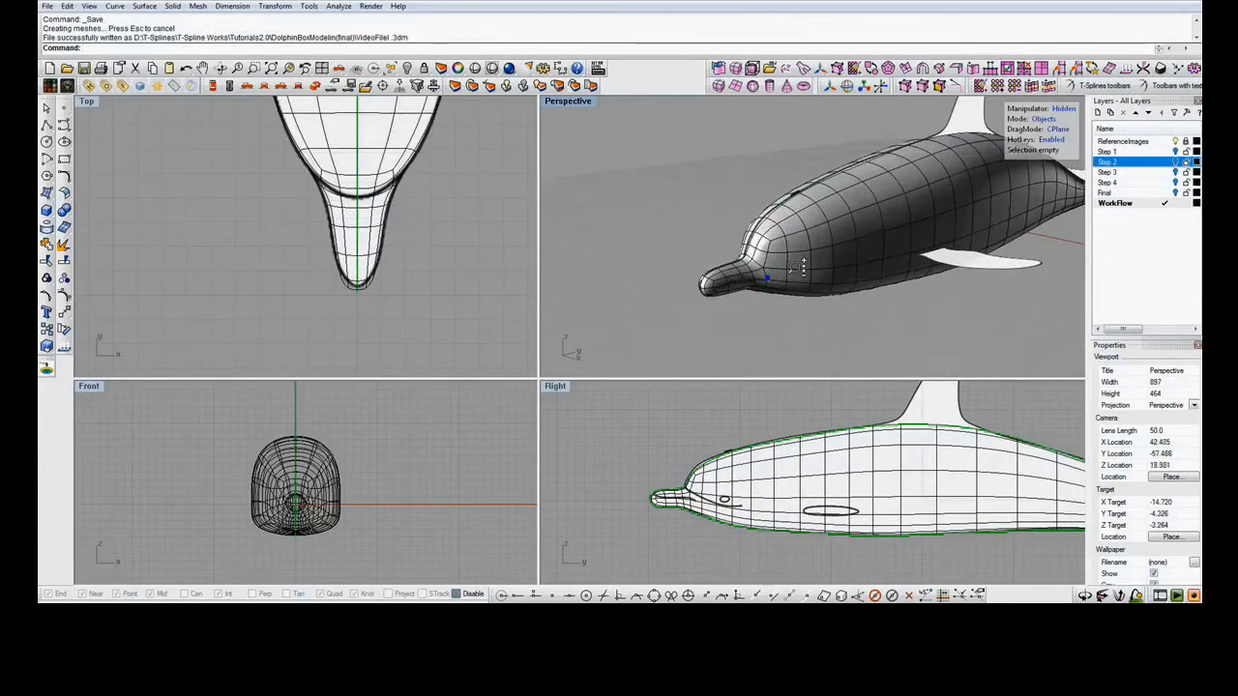
pyautogui.scroll(3, 849, 245)
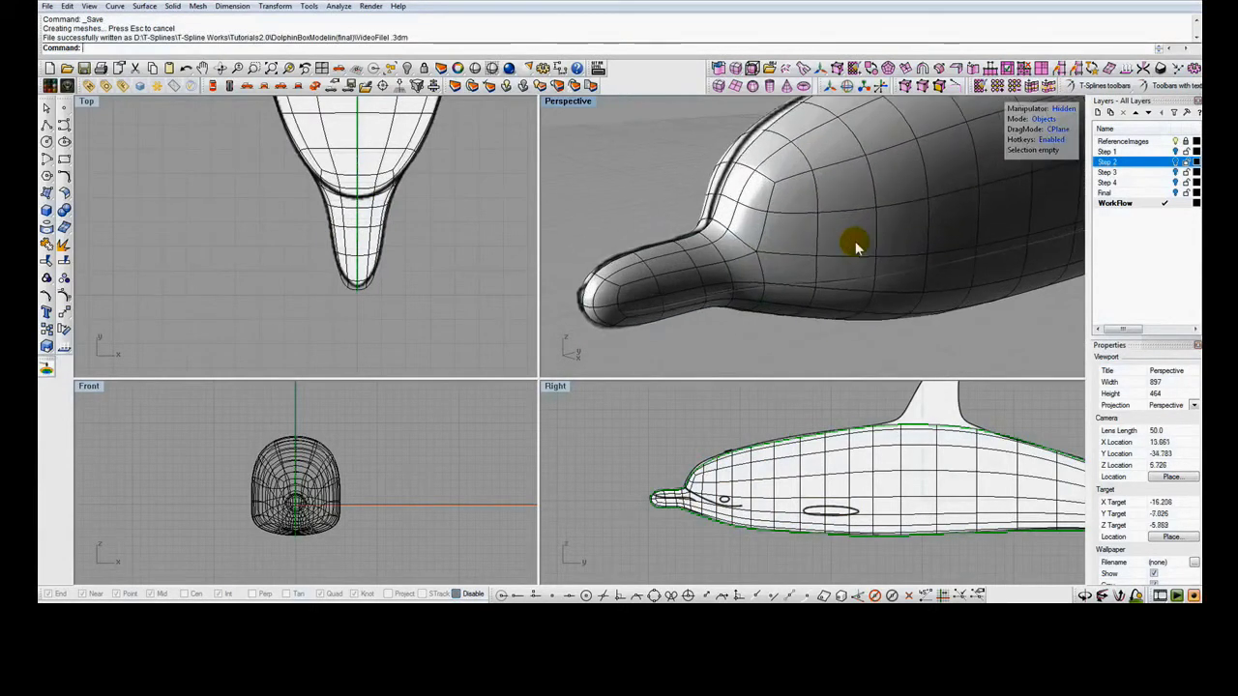
pyautogui.keyDown('ctrl'); pyautogui.keyDown('shift'); pyautogui.click(723, 202); pyautogui.keyUp('shift'); pyautogui.keyUp('ctrl')
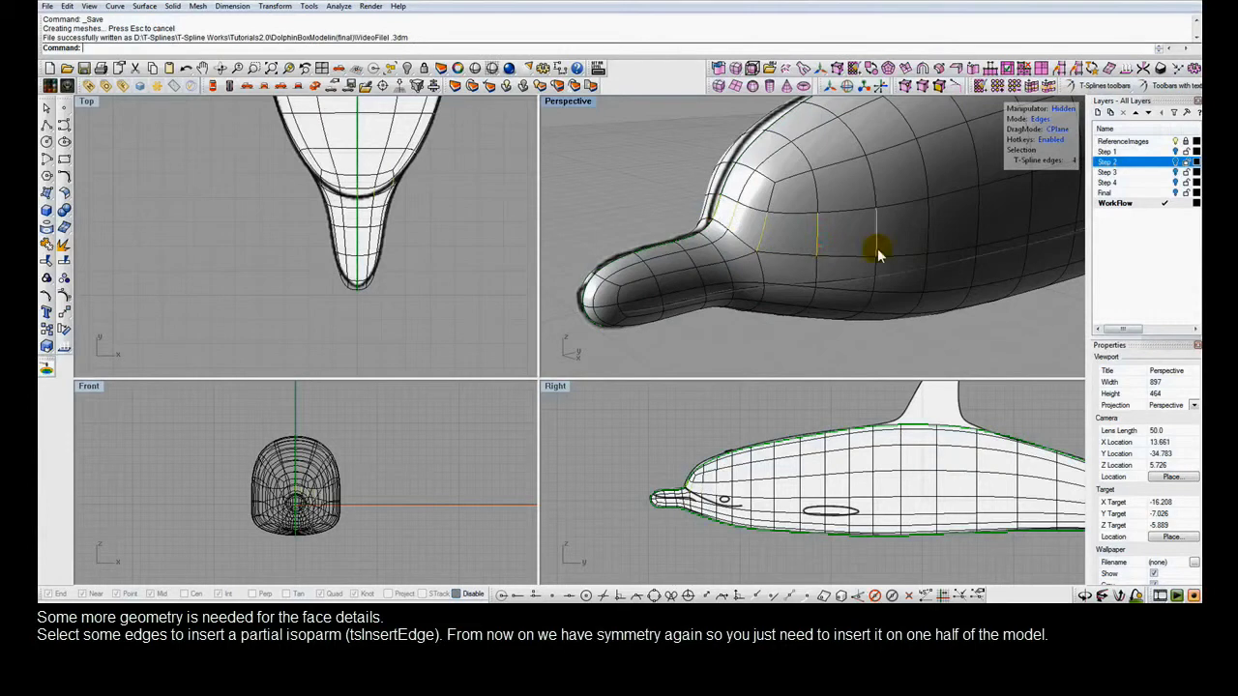
pyautogui.keyDown('ctrl'); pyautogui.keyDown('shift'); pyautogui.click(929, 249); pyautogui.keyUp('shift'); pyautogui.keyUp('ctrl')
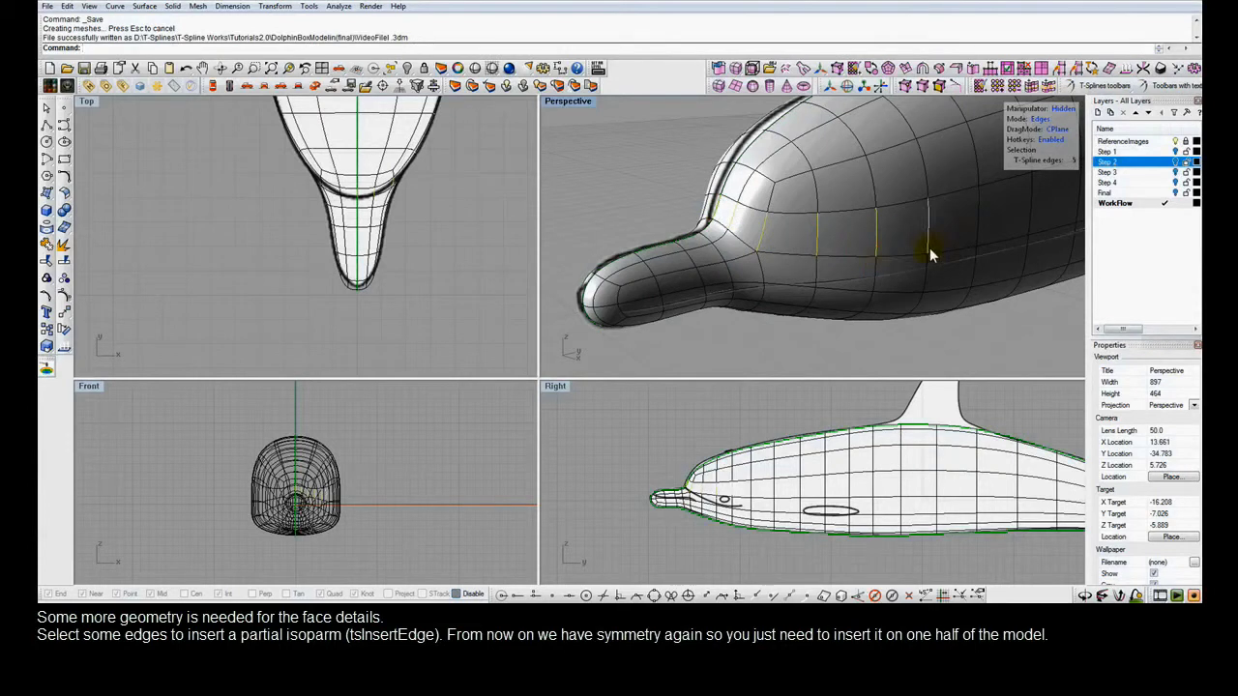
pyautogui.click(974, 67)
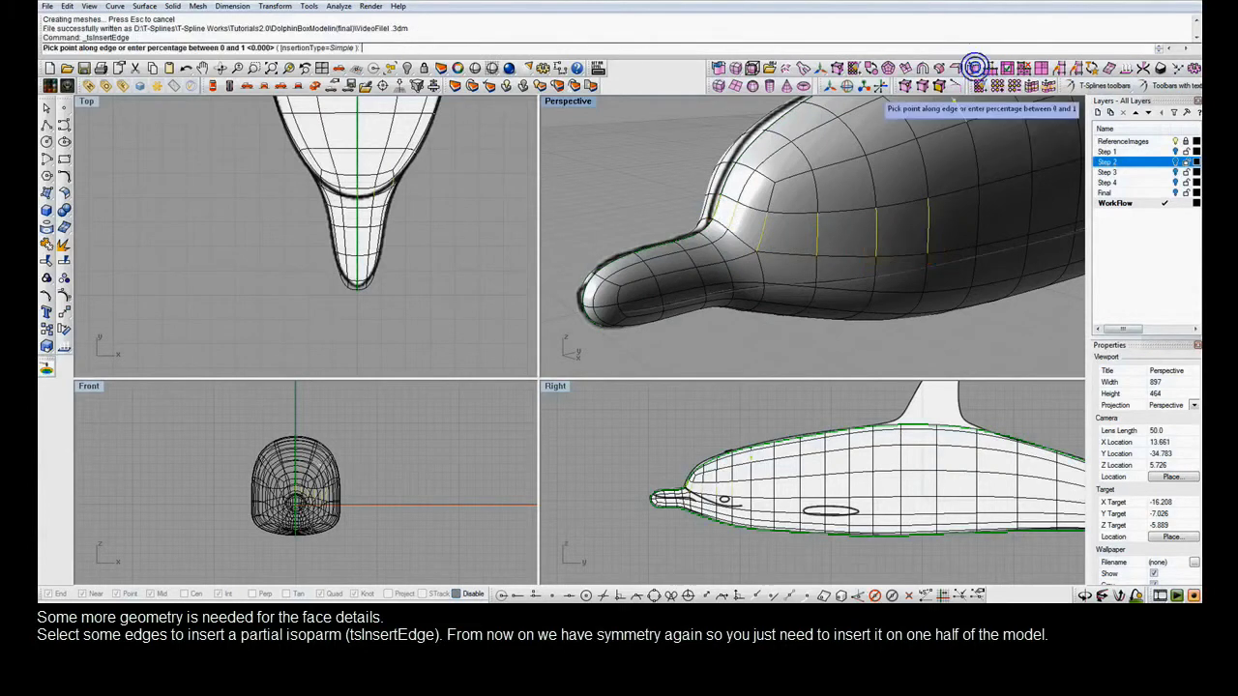
pyautogui.click(929, 247)
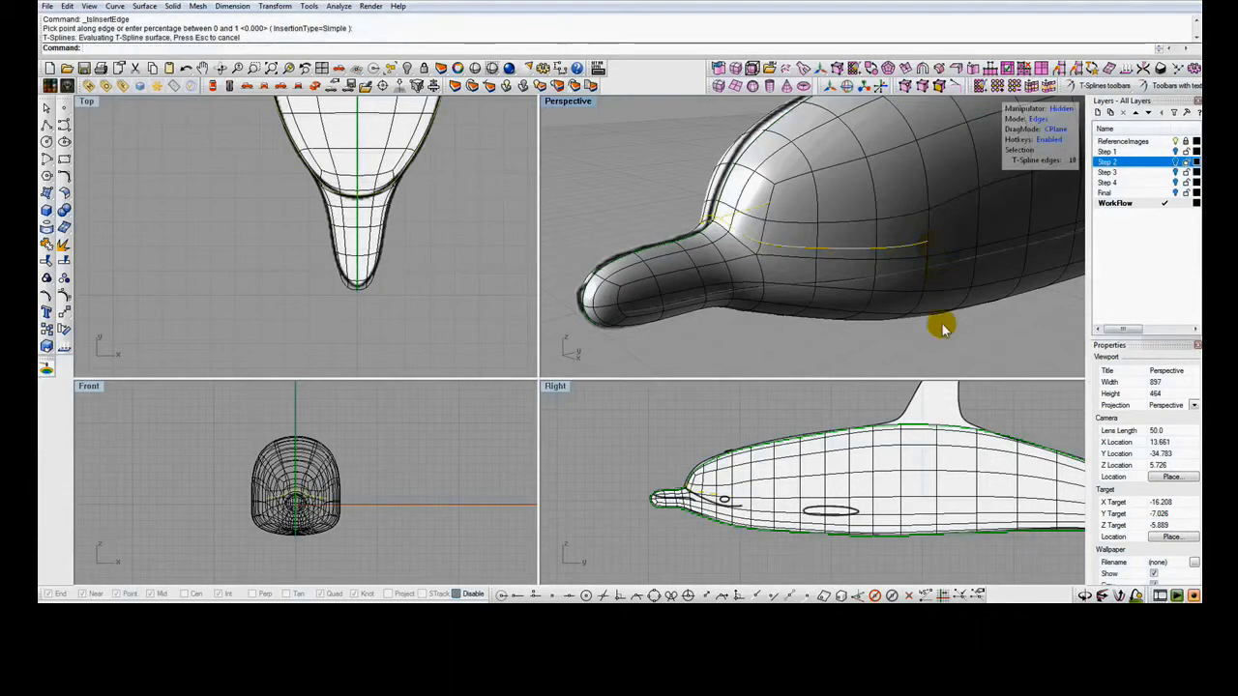
# Reduce the selection to the 8 front edges of the new isoparm and scale them along X in the Perspective view.
pyautogui.moveTo(920, 354); pyautogui.dragTo(902, 238)
pyautogui.keyDown('ctrl'); pyautogui.click(901, 244); pyautogui.keyUp('ctrl')
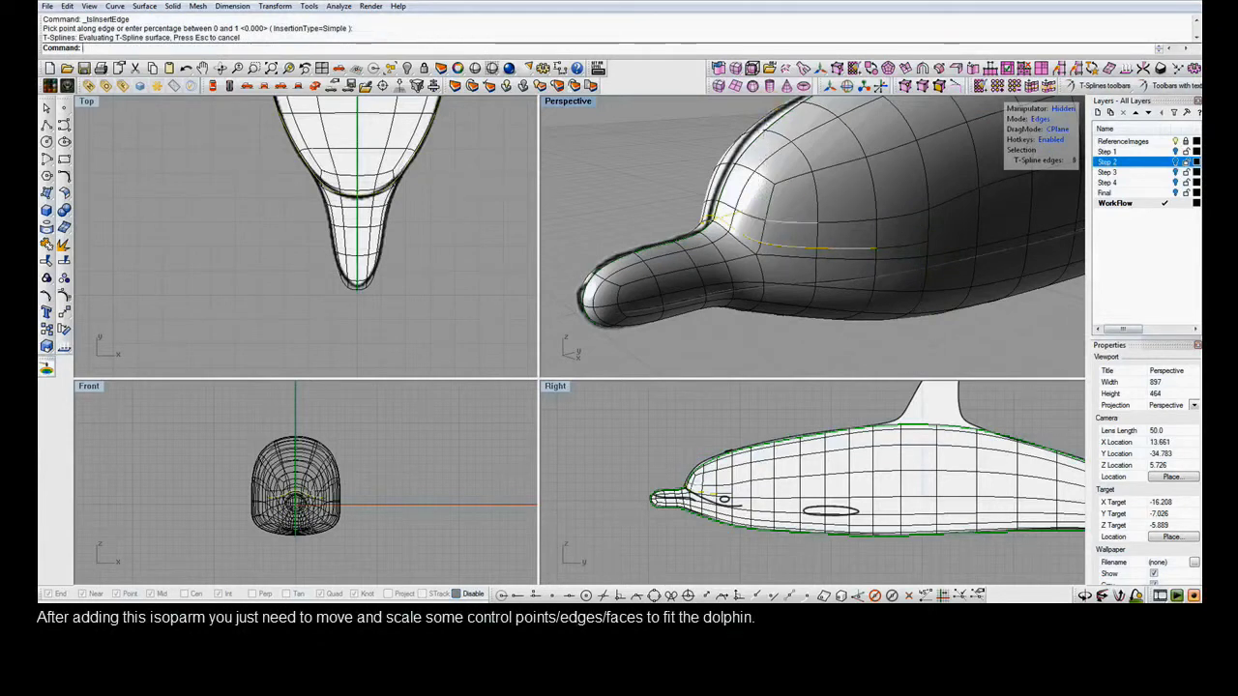
pyautogui.press('r')
pyautogui.moveTo(802, 238); pyautogui.dragTo(802, 238)
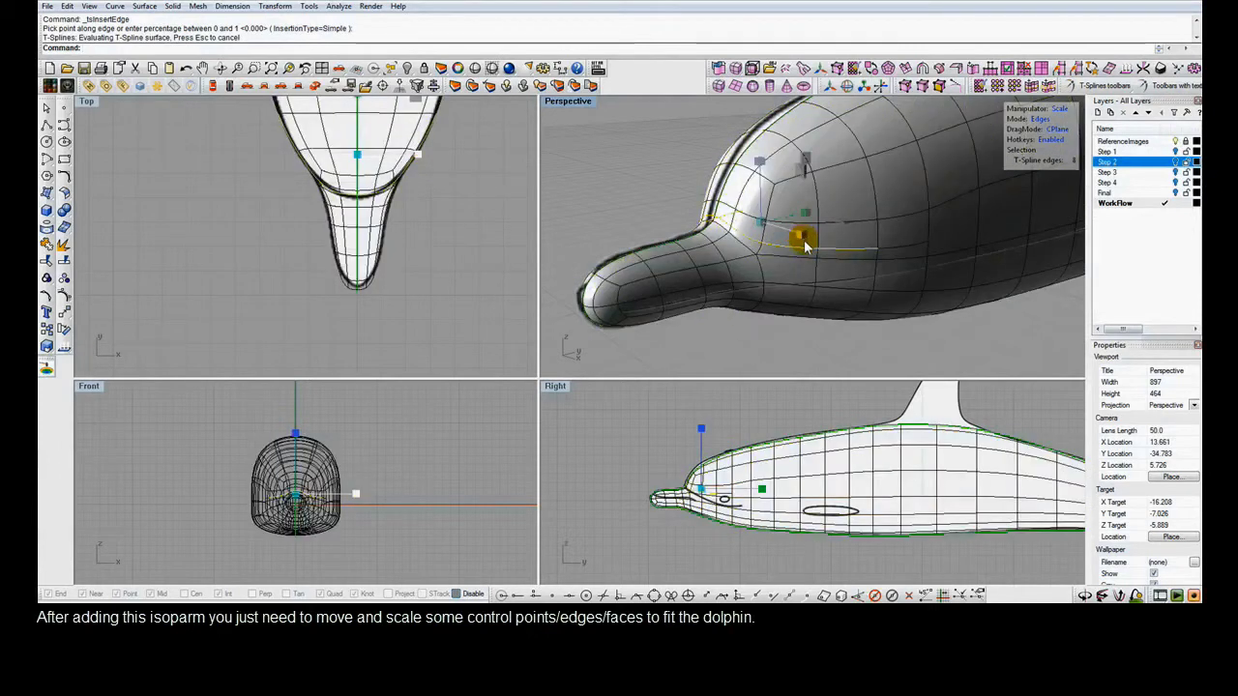
# Reduce the selection to the 4 edges at the snout's base and move them down to the reference crease in the Right view.
pyautogui.moveTo(687, 533); pyautogui.dragTo(689, 521, button='right')
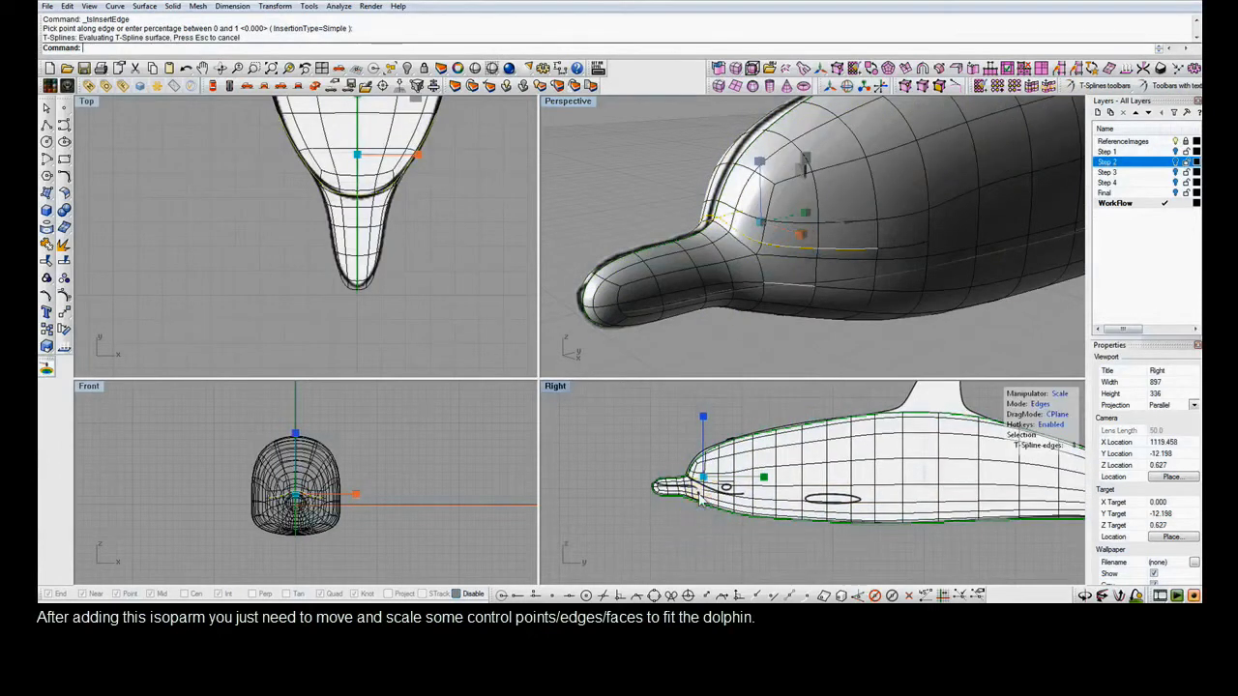
pyautogui.scroll(4, 701, 494)
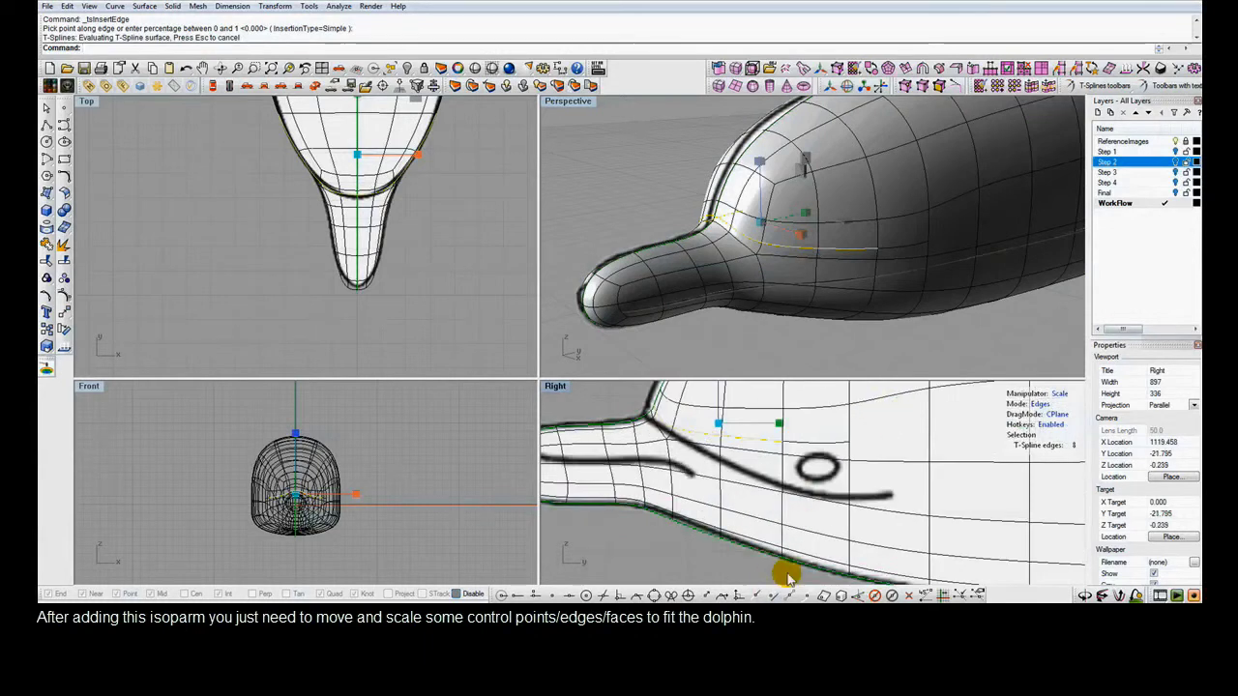
pyautogui.click(702, 420)
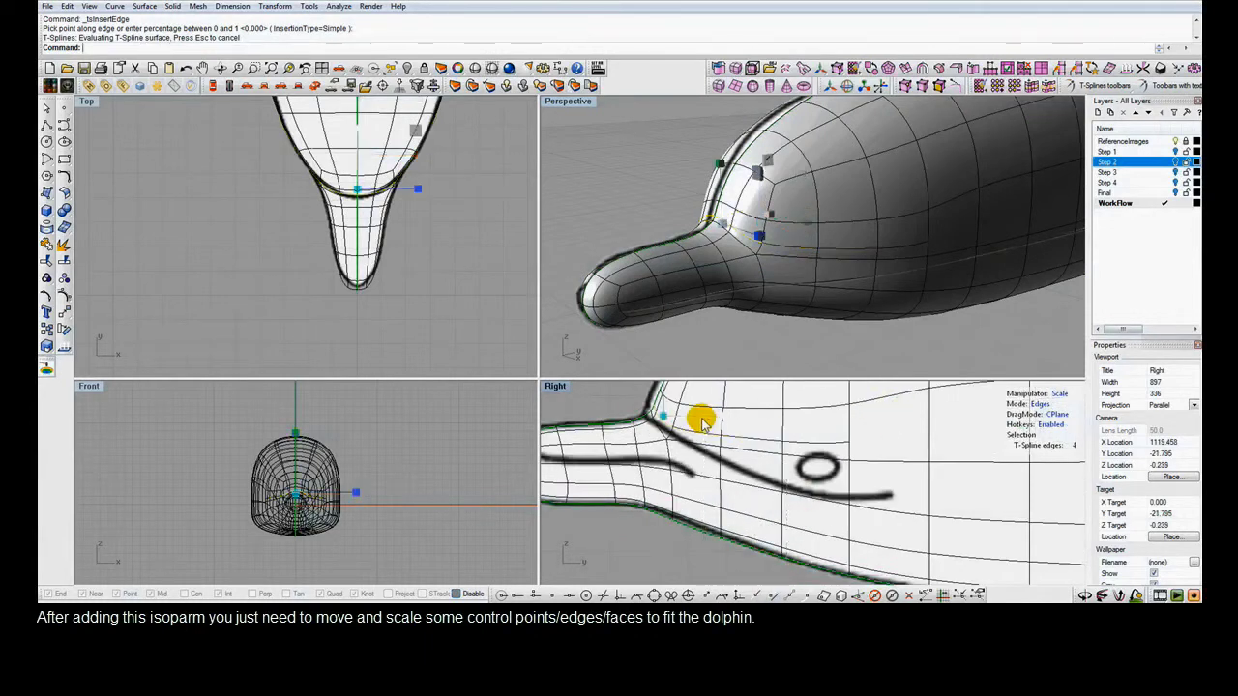
pyautogui.moveTo(704, 424); pyautogui.dragTo(714, 489, button='right')
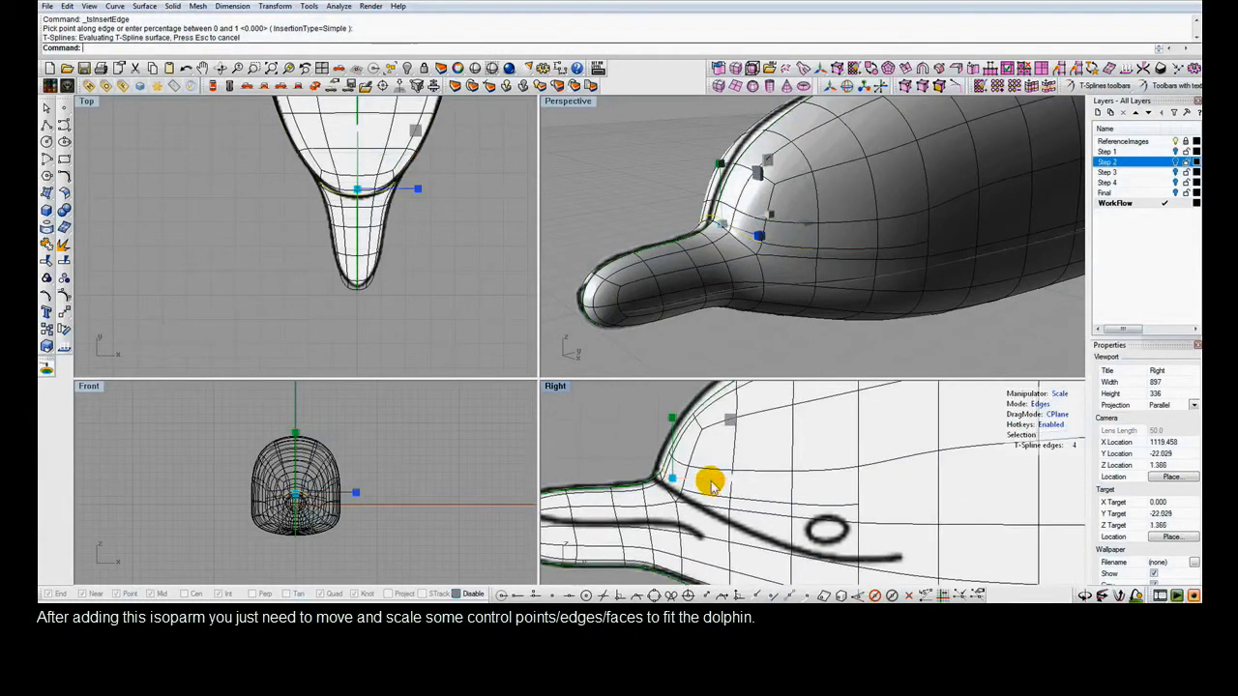
pyautogui.press('w')
pyautogui.click(715, 437)
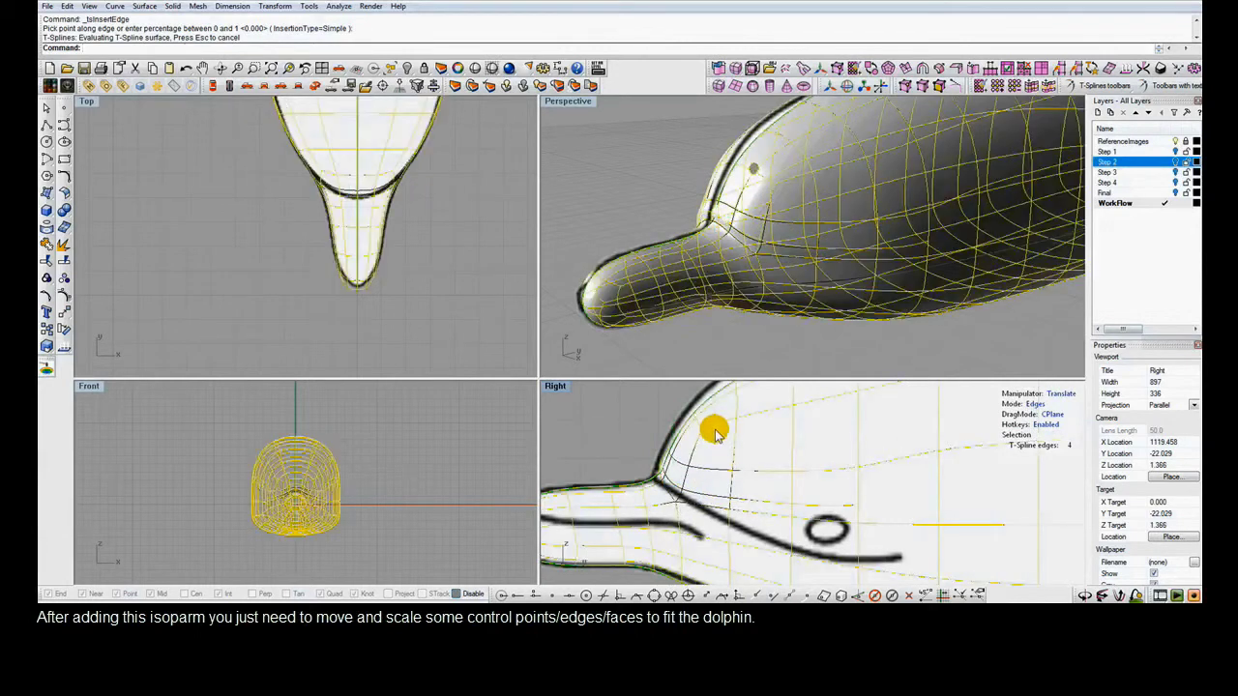
pyautogui.click(714, 433)
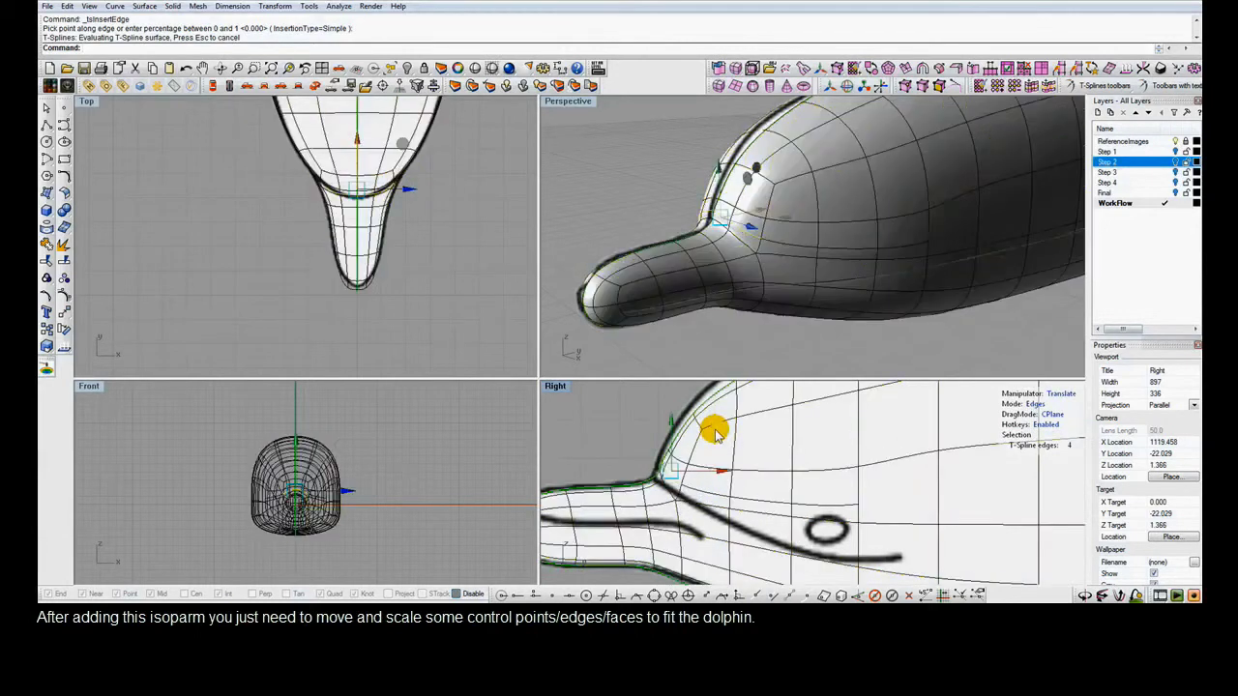
pyautogui.doubleClick(667, 492)
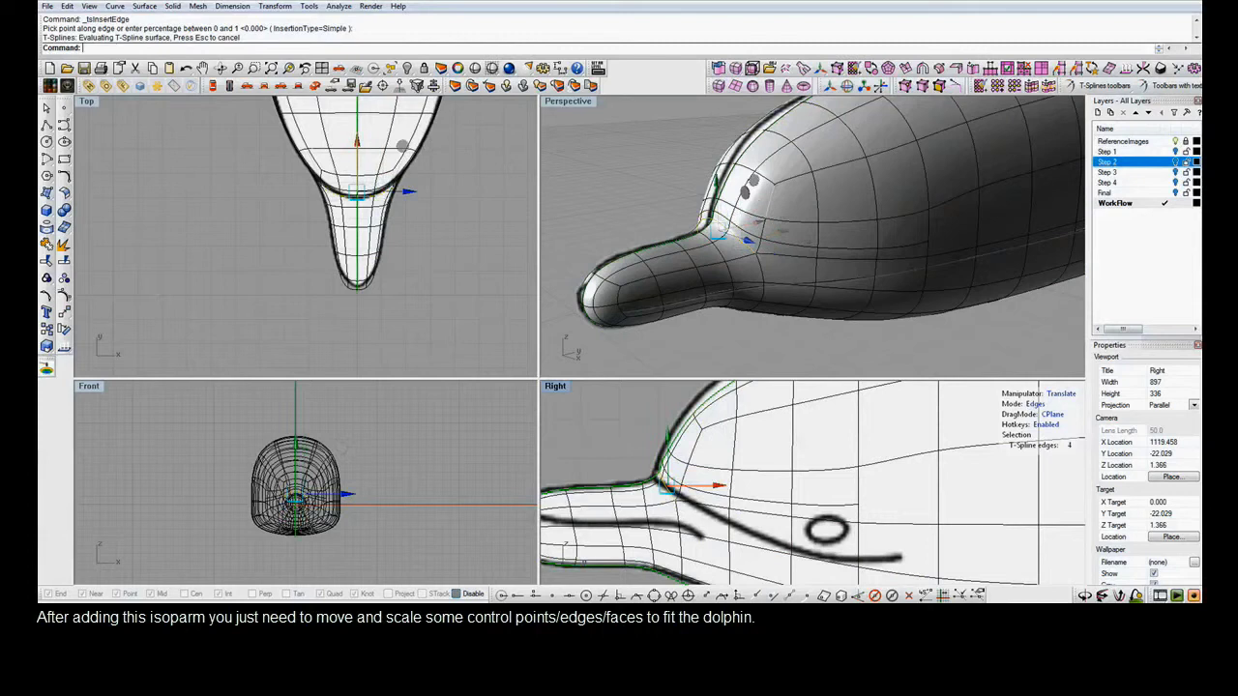
pyautogui.click(709, 447)
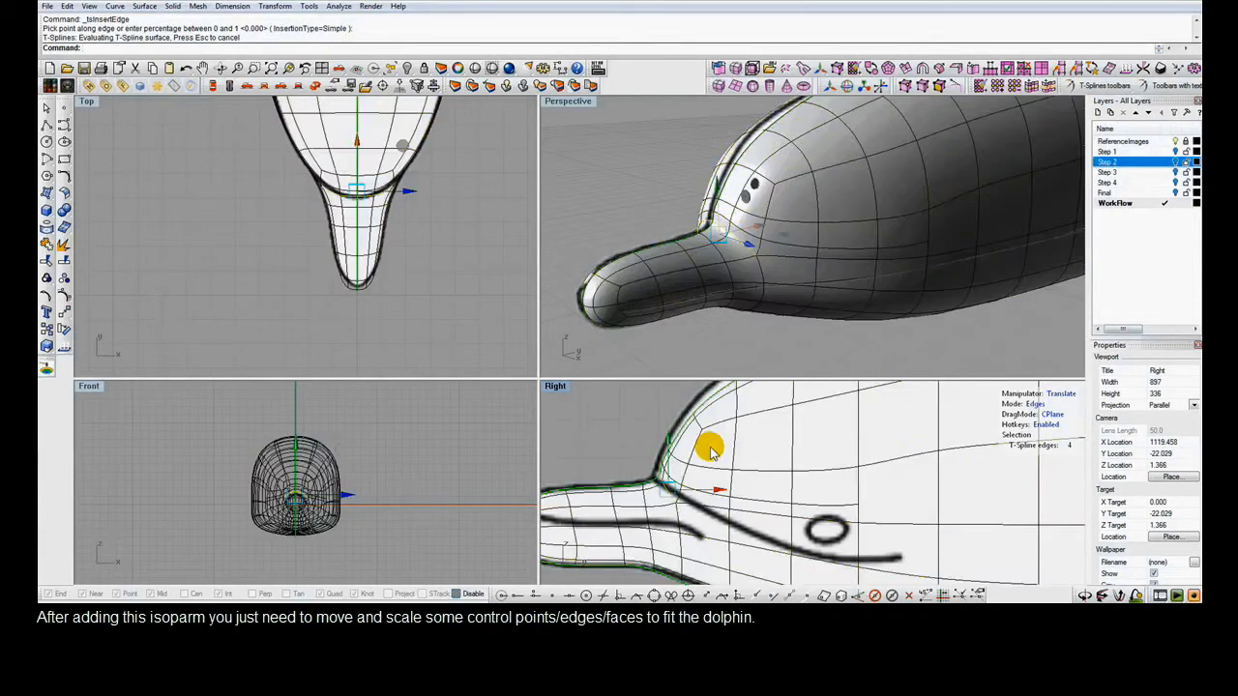
# Switch to vertex editing, select the 12 vertices along the side of the head and lower them toward the reference mouth line.
pyautogui.press('a')
pyautogui.click(757, 498)
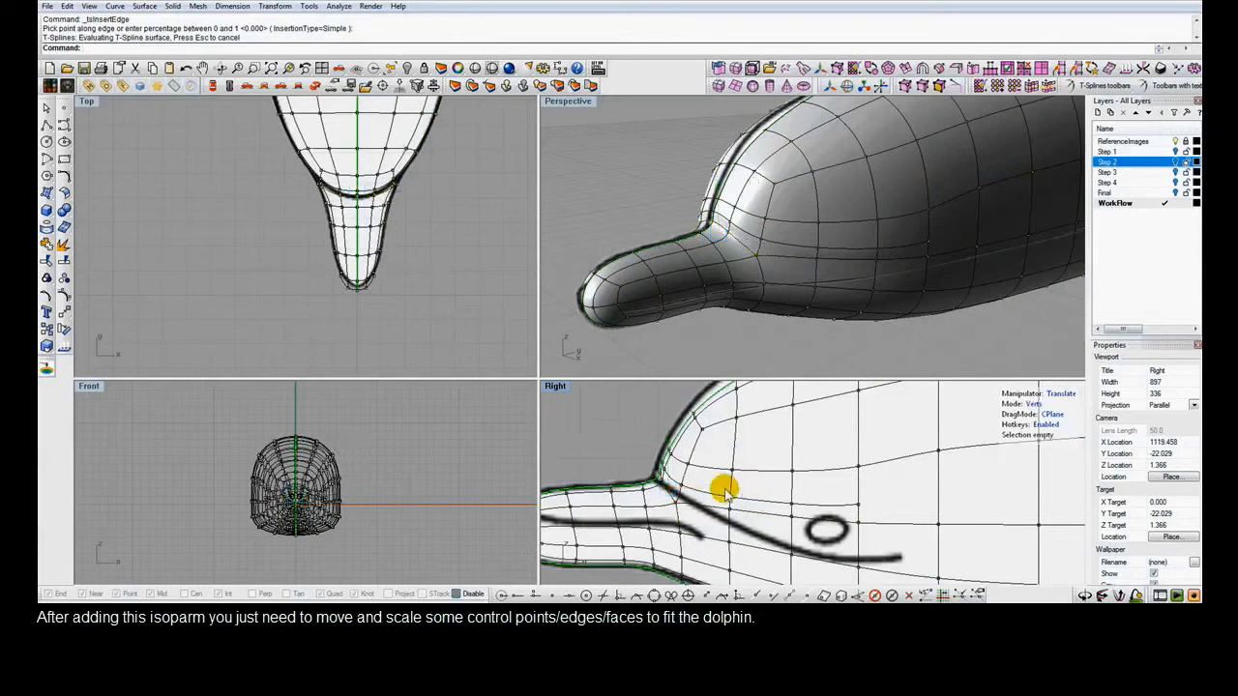
pyautogui.moveTo(871, 527); pyautogui.dragTo(865, 525)
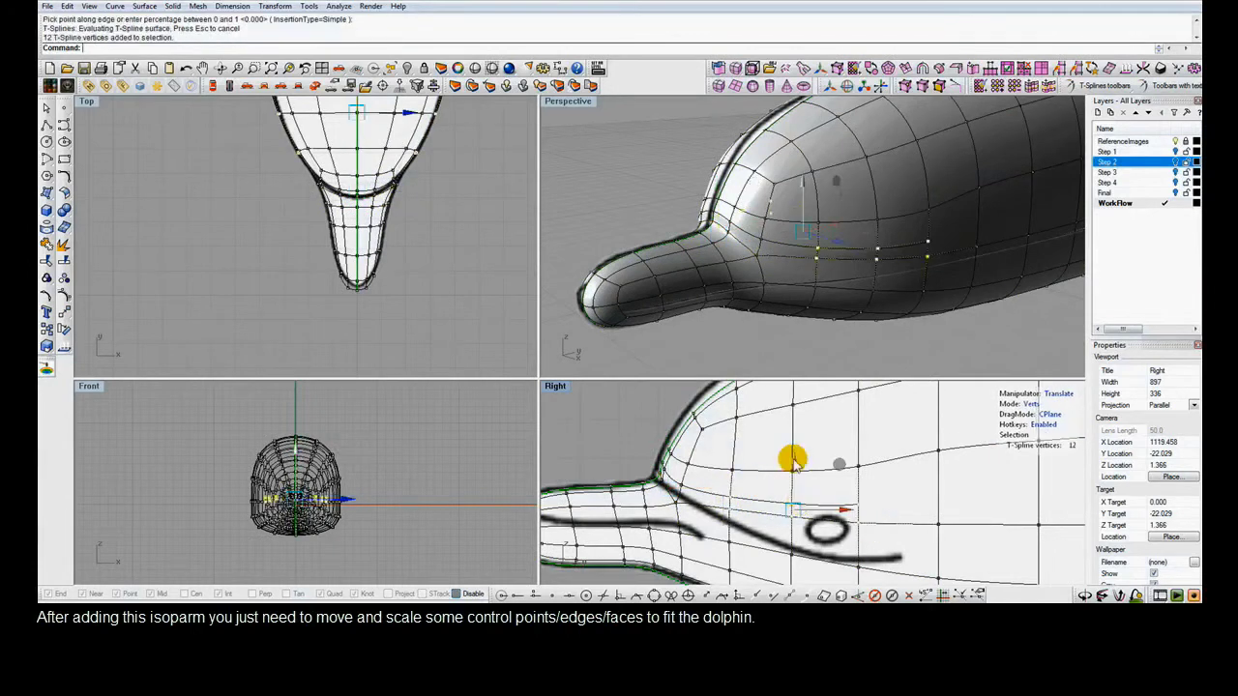
pyautogui.moveTo(797, 475); pyautogui.dragTo(760, 508)
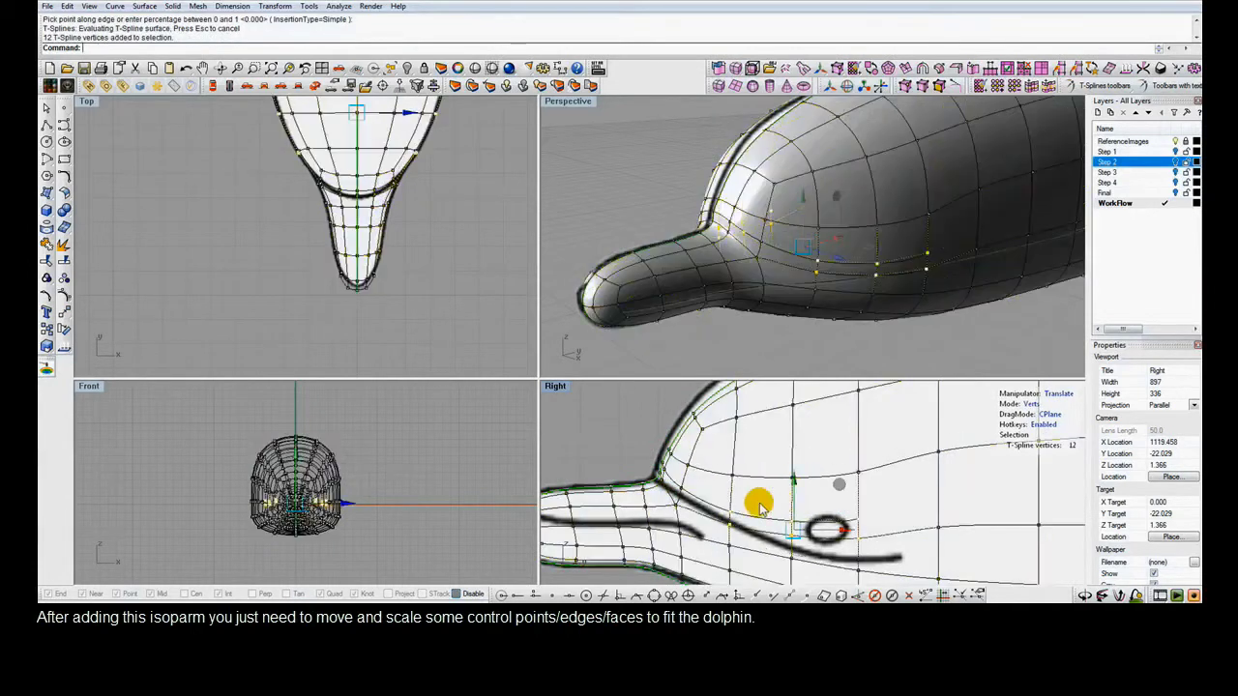
# Lower the 8 rear vertices around the eye slightly, keep only the upper 4 selected and raise them to spread the two rows.
pyautogui.keyDown('ctrl'); pyautogui.moveTo(716, 557); pyautogui.dragTo(715, 557); pyautogui.keyUp('ctrl')
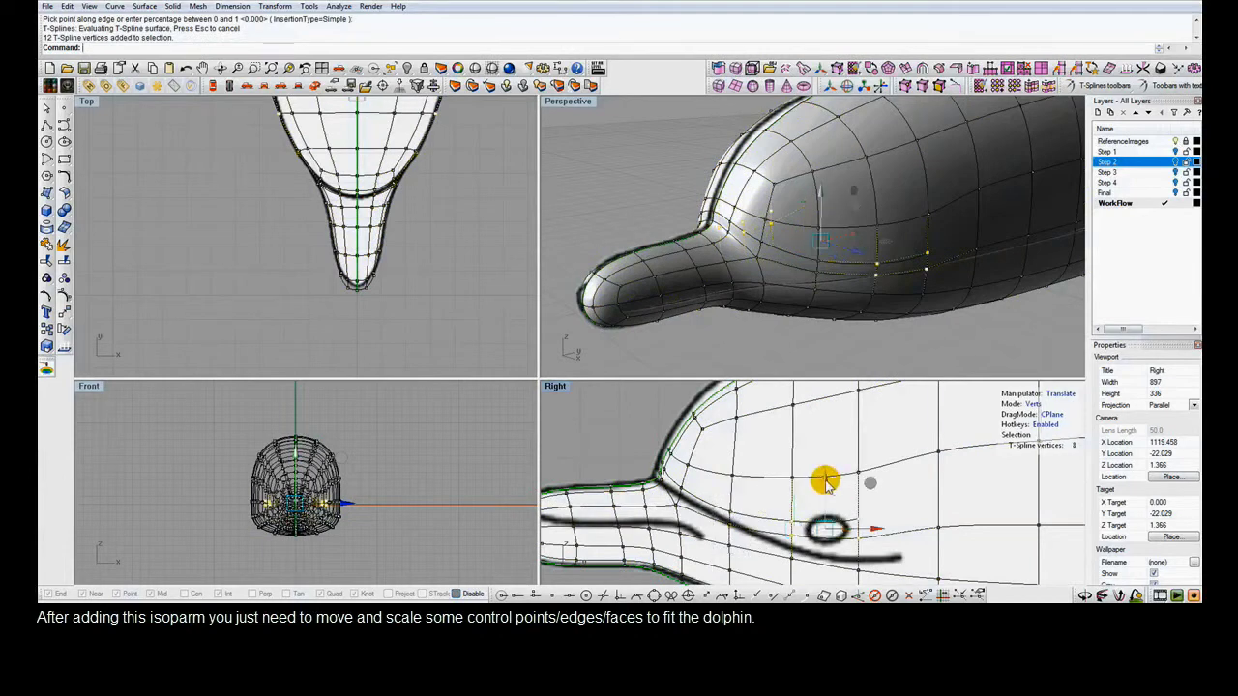
pyautogui.click(828, 490)
pyautogui.click(787, 539)
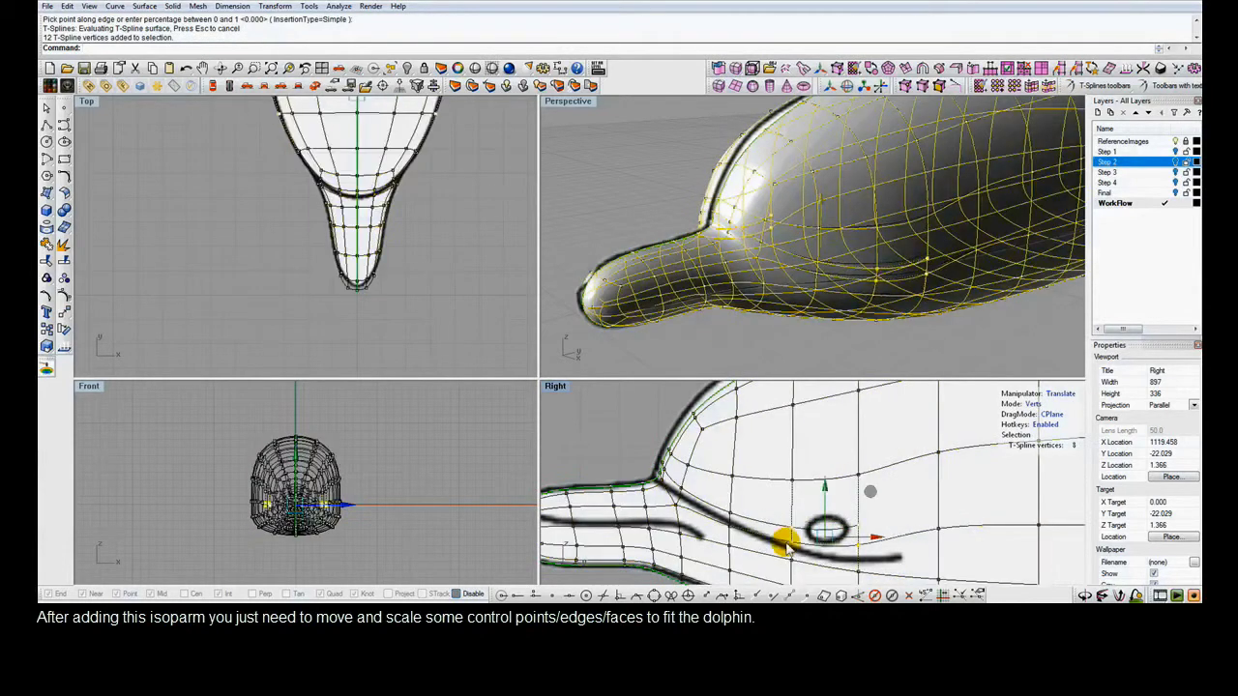
pyautogui.moveTo(886, 572); pyautogui.dragTo(884, 571)
pyautogui.moveTo(827, 482); pyautogui.dragTo(827, 480)
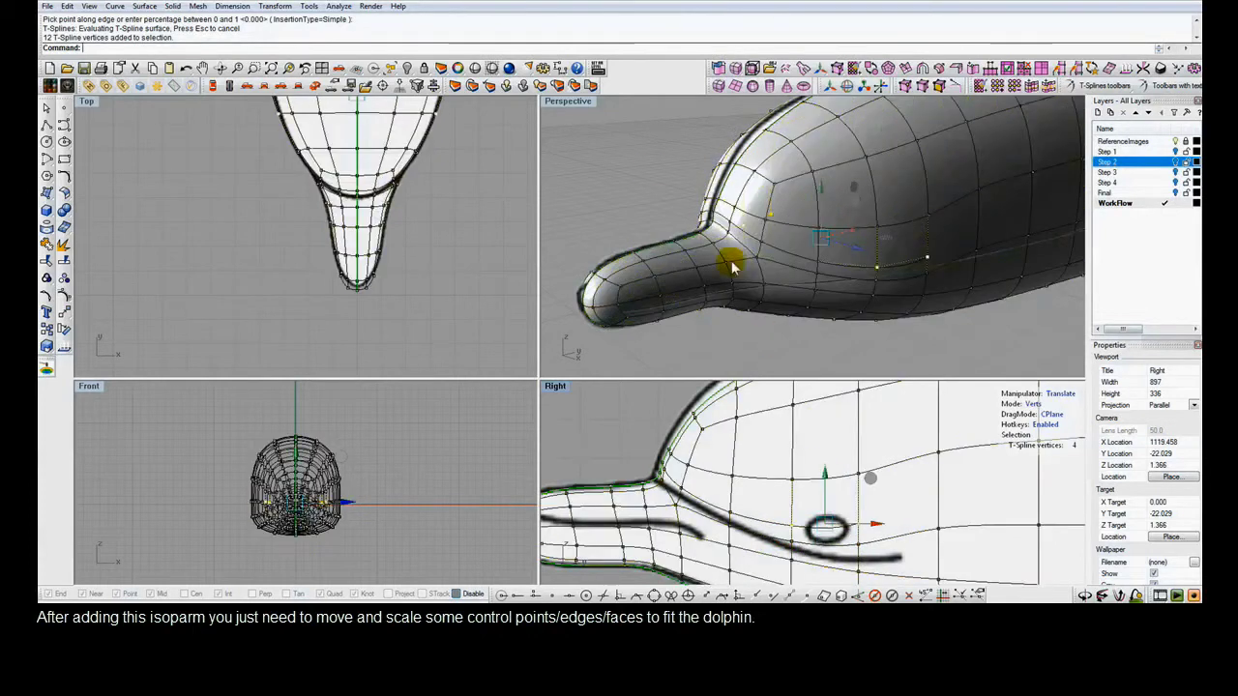
# Clear the vertex selection, preview the Perspective view shaded without wires, and save the file.
pyautogui.click(648, 176)
pyautogui.press('Escape')
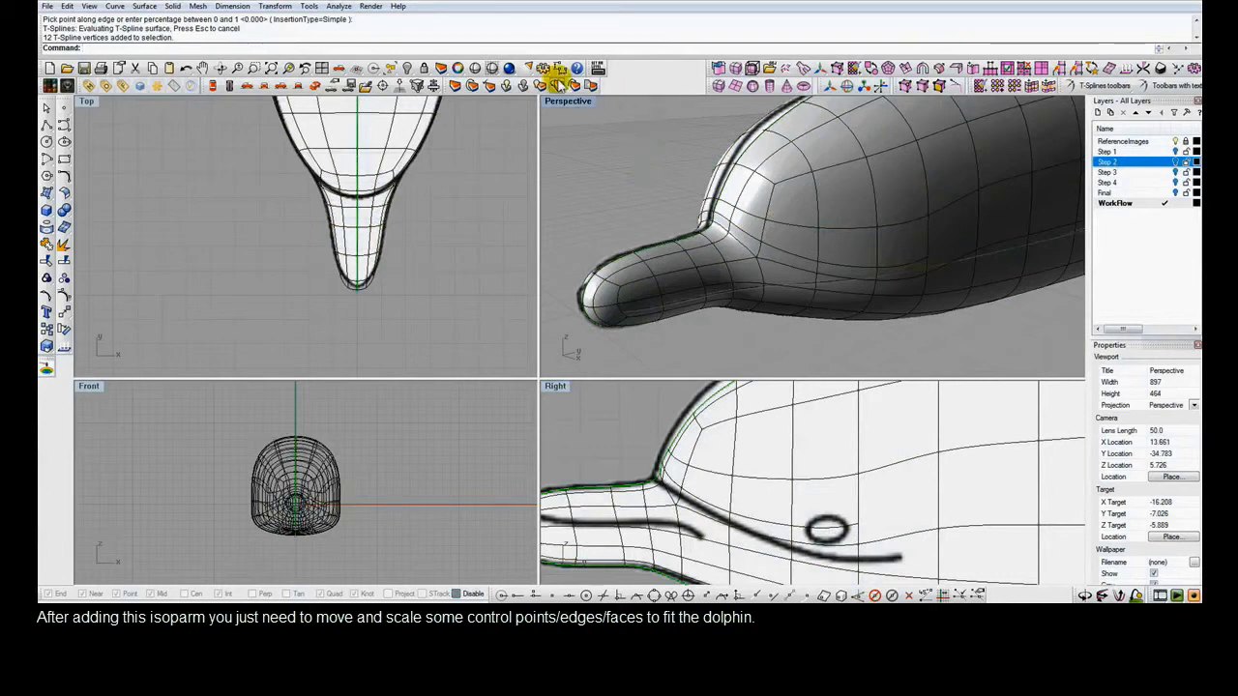
pyautogui.click(492, 68)
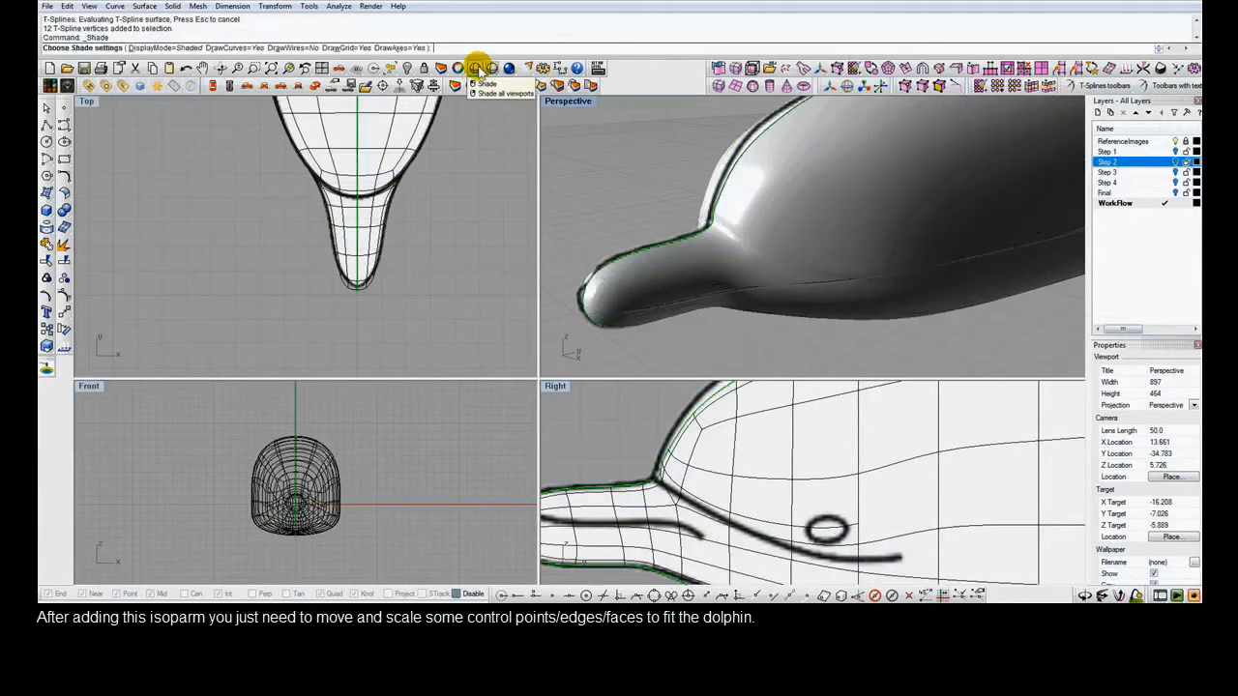
pyautogui.hotkey('ctrl', 's')
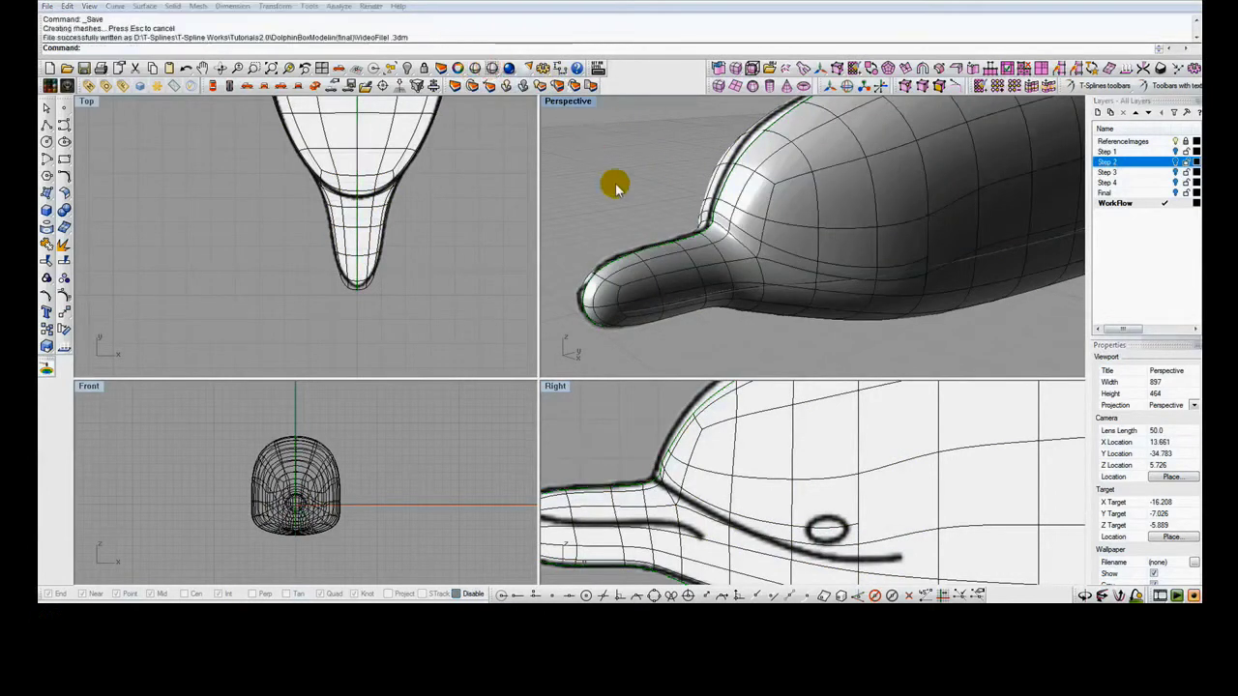
# Select the row of cross edges along the side of the snout and insert a new isoparm through them for the mouth.
pyautogui.click(830, 88)
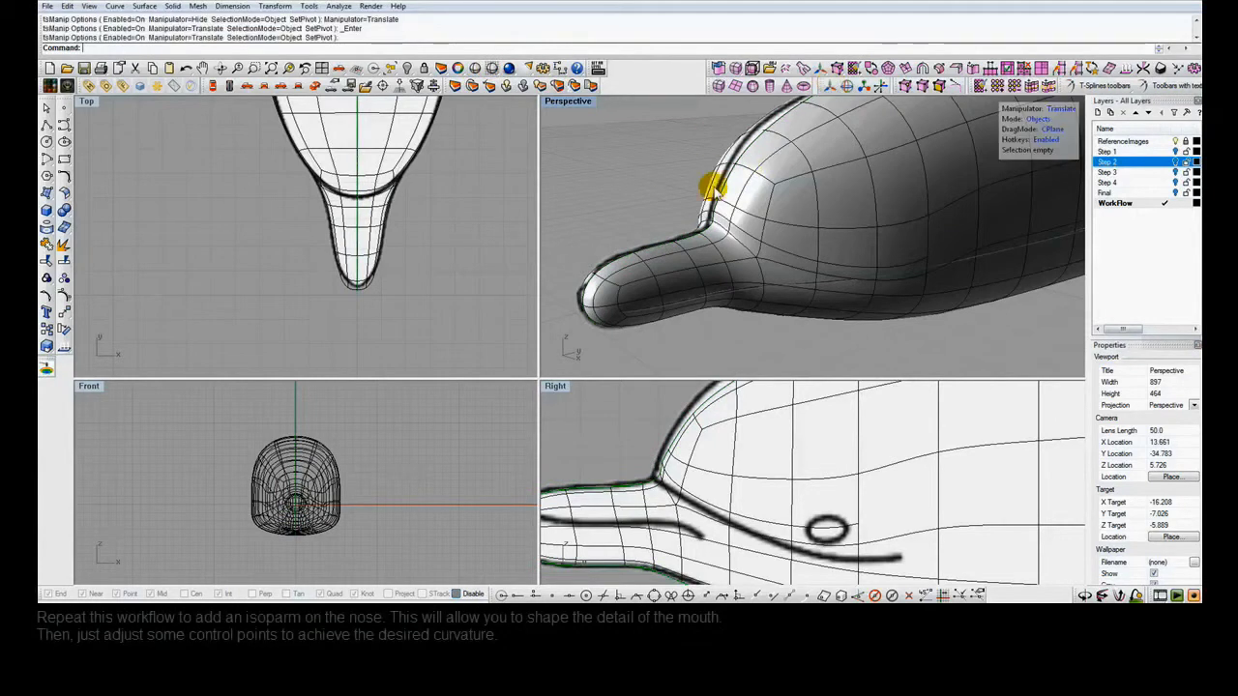
pyautogui.click(588, 295)
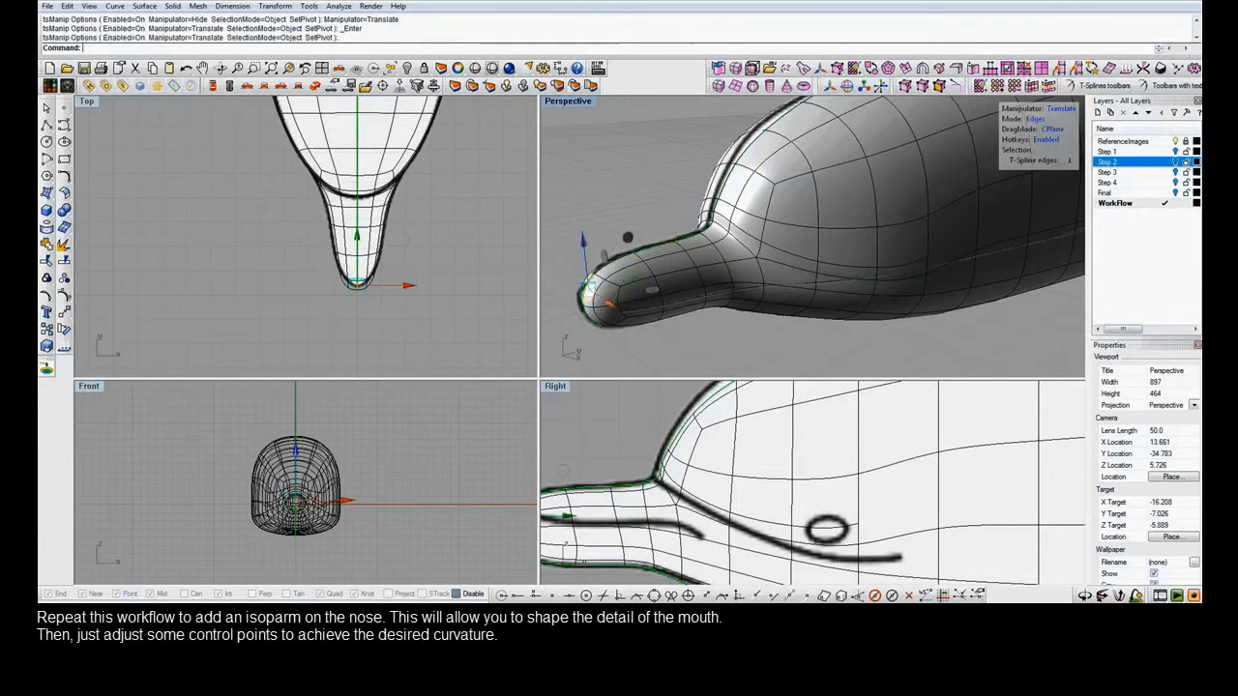
pyautogui.keyDown('shift'); pyautogui.click(598, 301); pyautogui.keyUp('shift')
pyautogui.keyDown('shift'); pyautogui.click(620, 294); pyautogui.keyUp('shift')
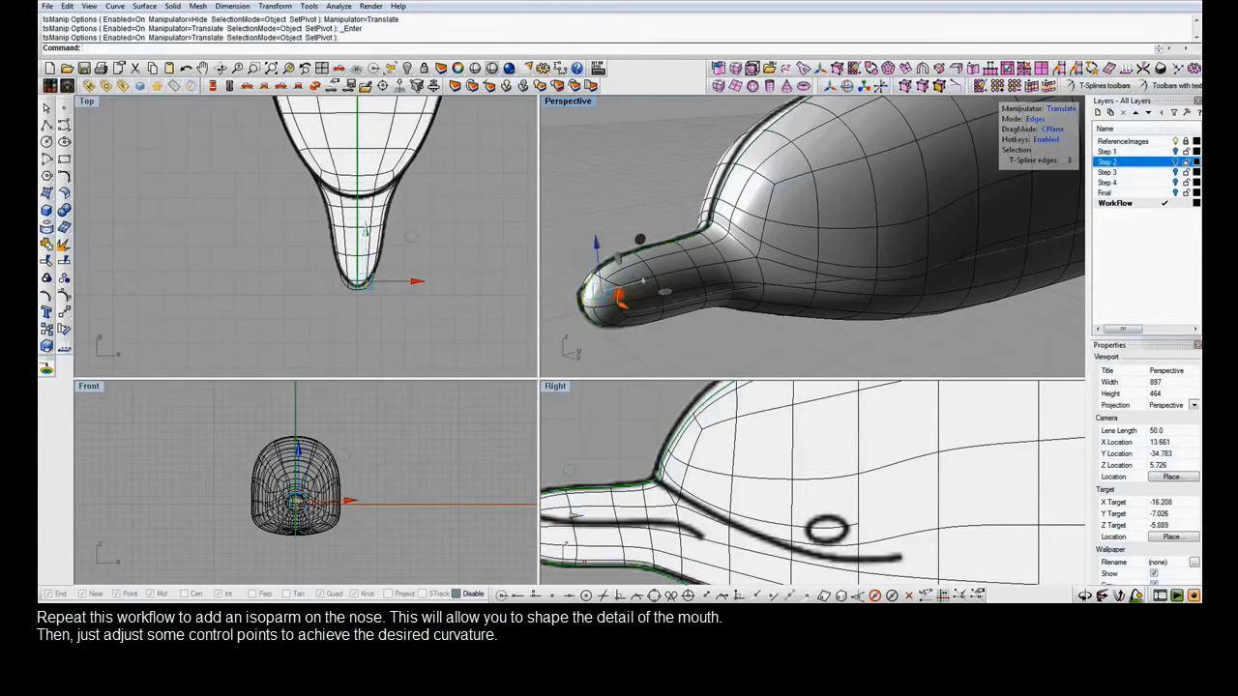
pyautogui.keyDown('shift'); pyautogui.click(658, 290); pyautogui.keyUp('shift')
pyautogui.keyDown('shift'); pyautogui.click(703, 281); pyautogui.keyUp('shift')
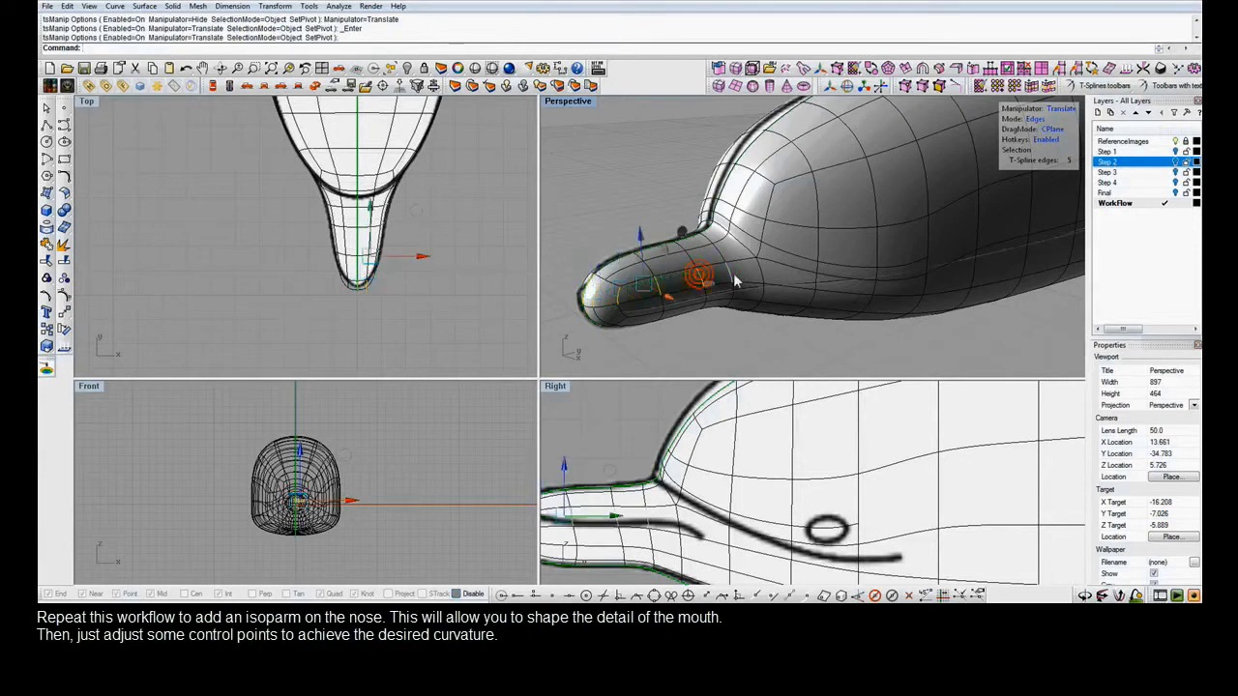
pyautogui.keyDown('shift'); pyautogui.click(762, 279); pyautogui.keyUp('shift')
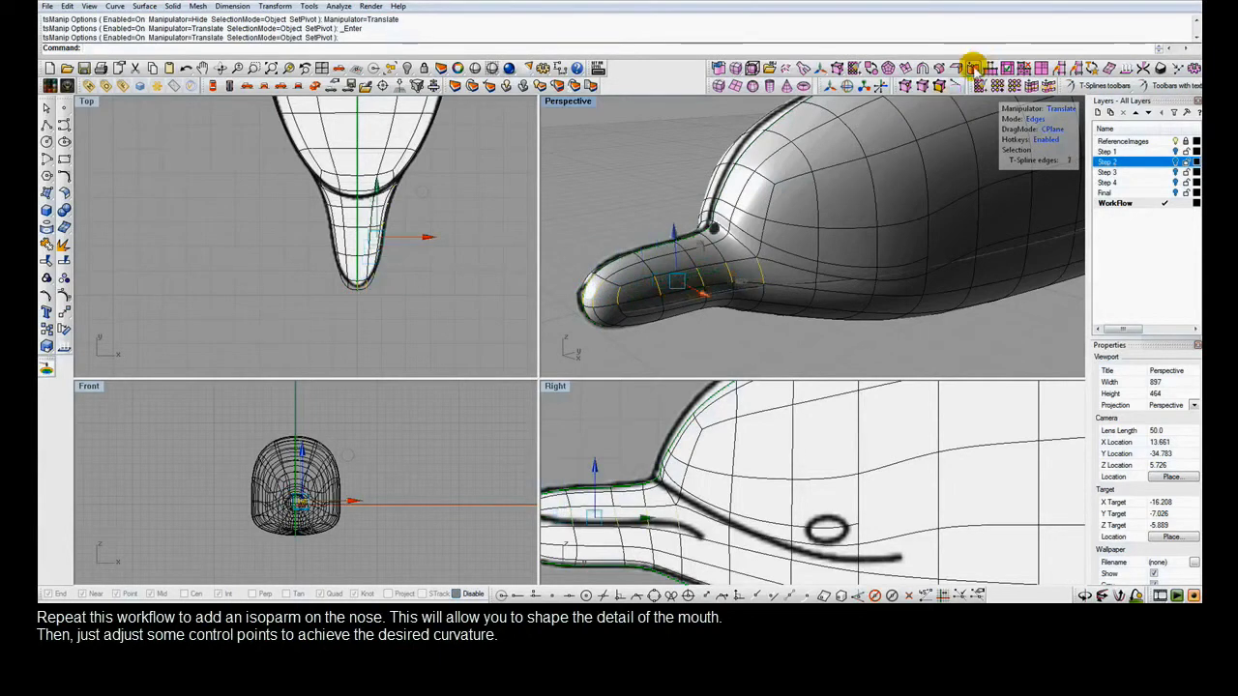
pyautogui.click(975, 68)
pyautogui.click(619, 303)
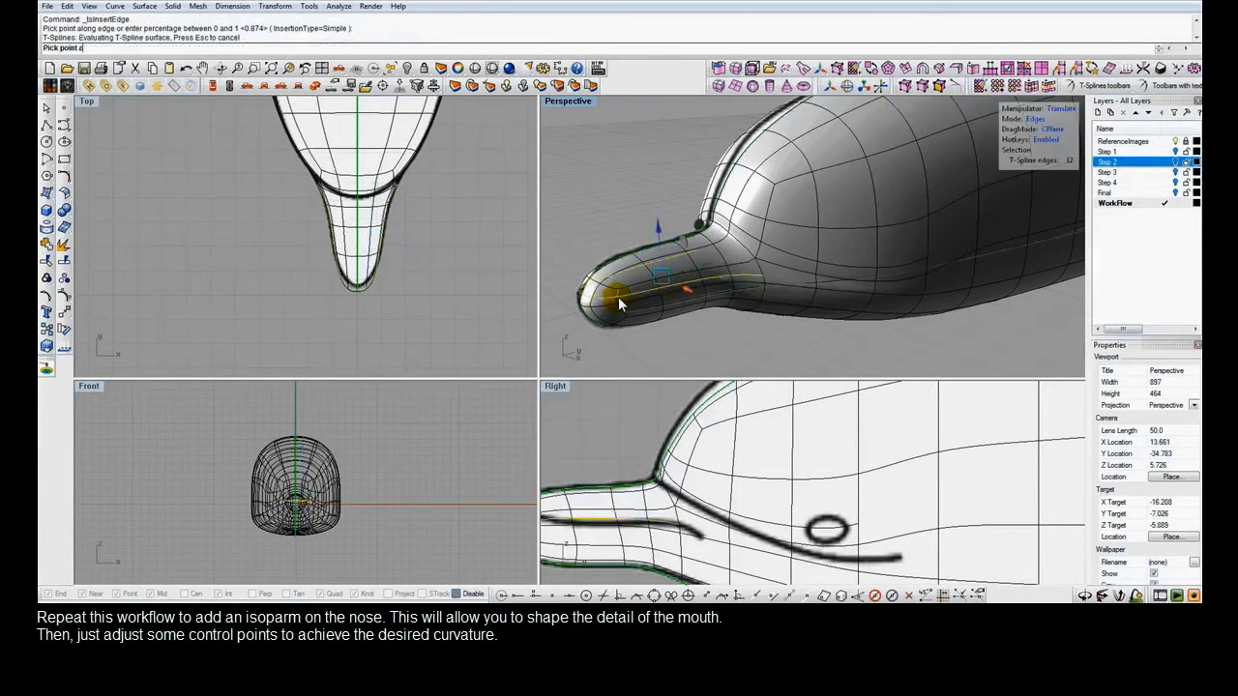
# Scale the 12 edges of the new snout isoparm in the Perspective view.
pyautogui.moveTo(620, 422); pyautogui.dragTo(739, 407, button='right')
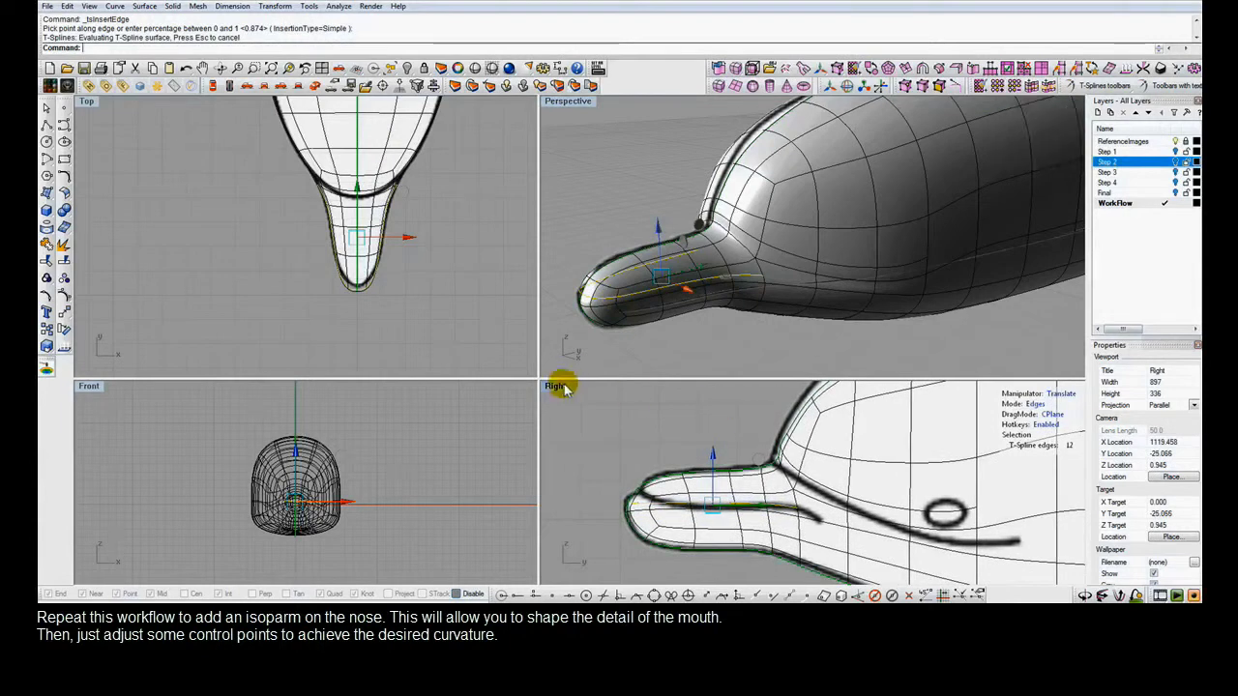
pyautogui.click(575, 104)
pyautogui.press('r')
pyautogui.moveTo(656, 317); pyautogui.dragTo(670, 319, button='right')
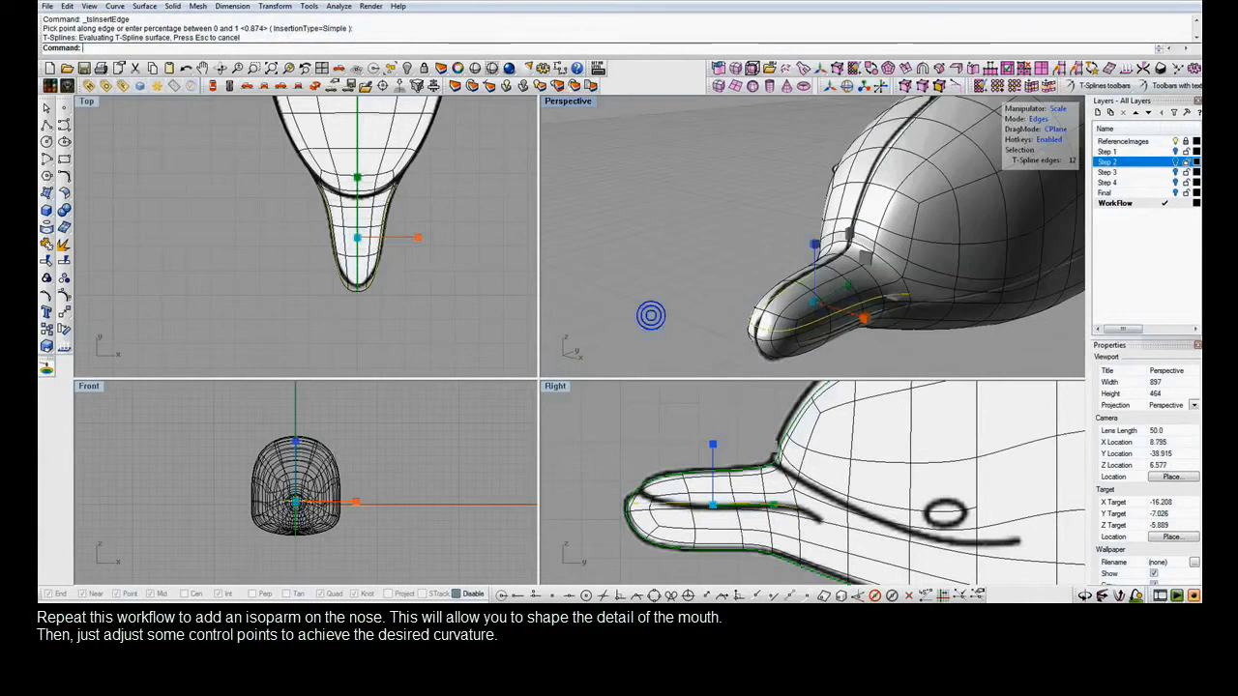
pyautogui.keyDown('shift'); pyautogui.moveTo(860, 332); pyautogui.dragTo(829, 271, button='right'); pyautogui.keyUp('shift')
pyautogui.scroll(5, 830, 271)
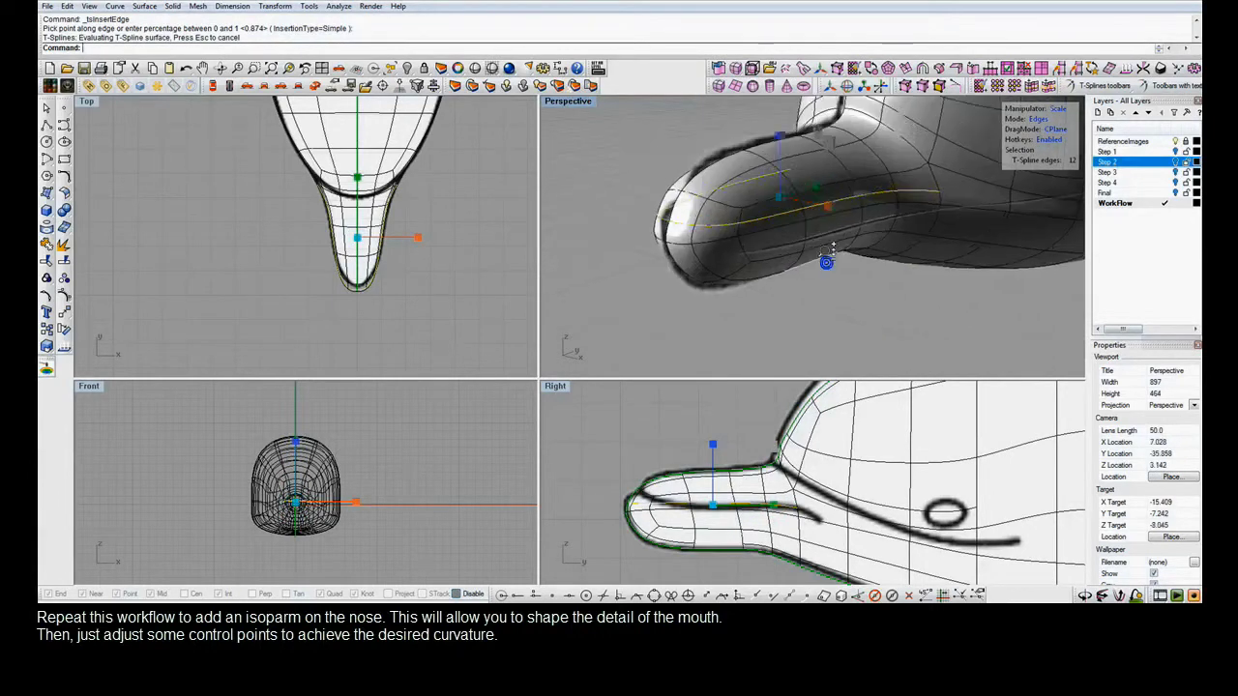
pyautogui.click(802, 168)
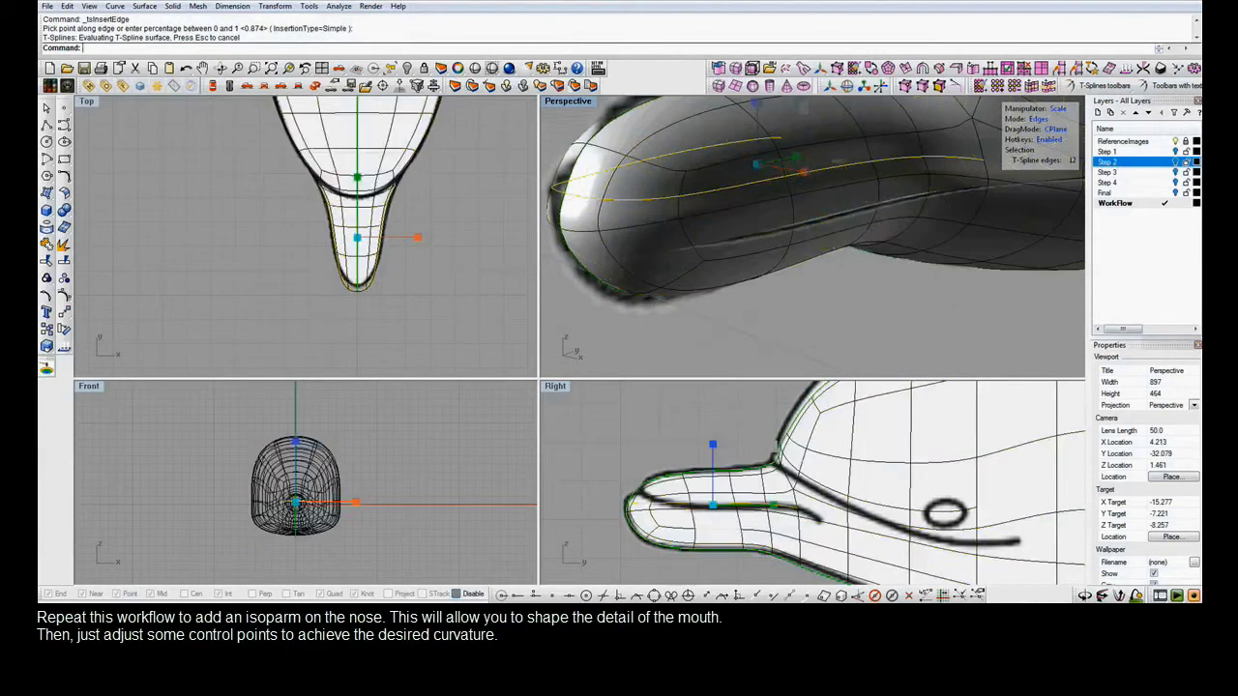
# In a maximized Right view, switch to vertex editing and move the front snout vertices to the notch of the reference mouth.
pyautogui.doubleClick(553, 387)
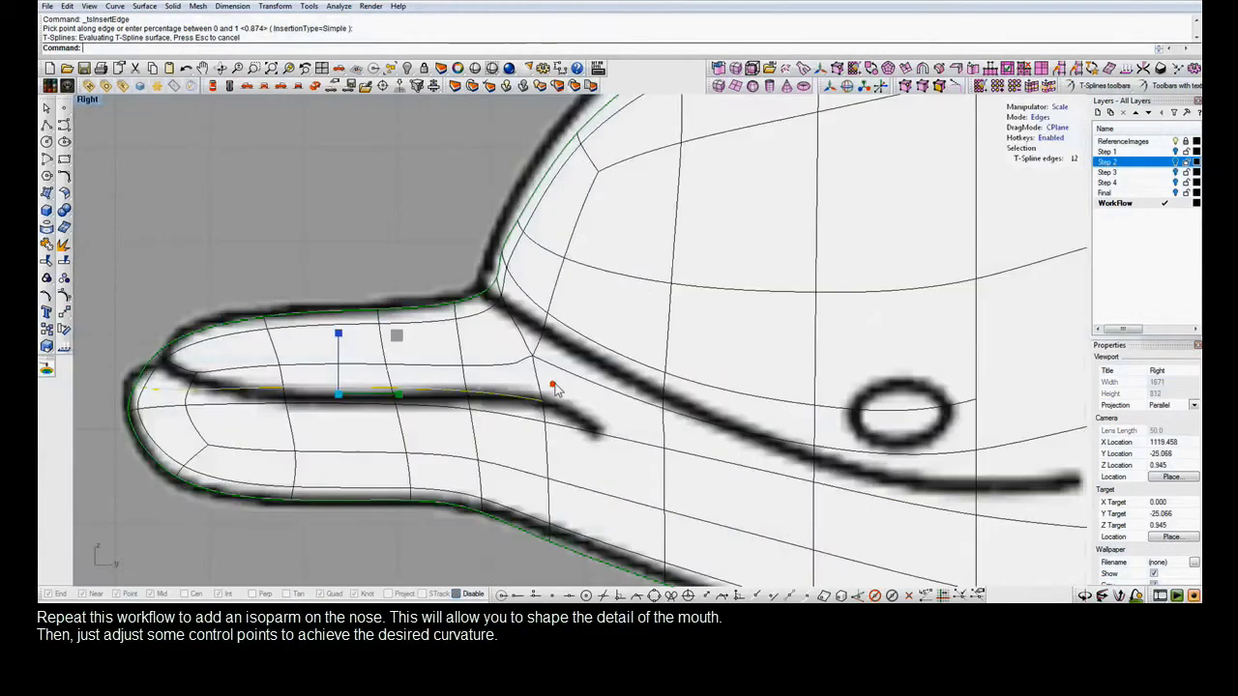
pyautogui.click(537, 387)
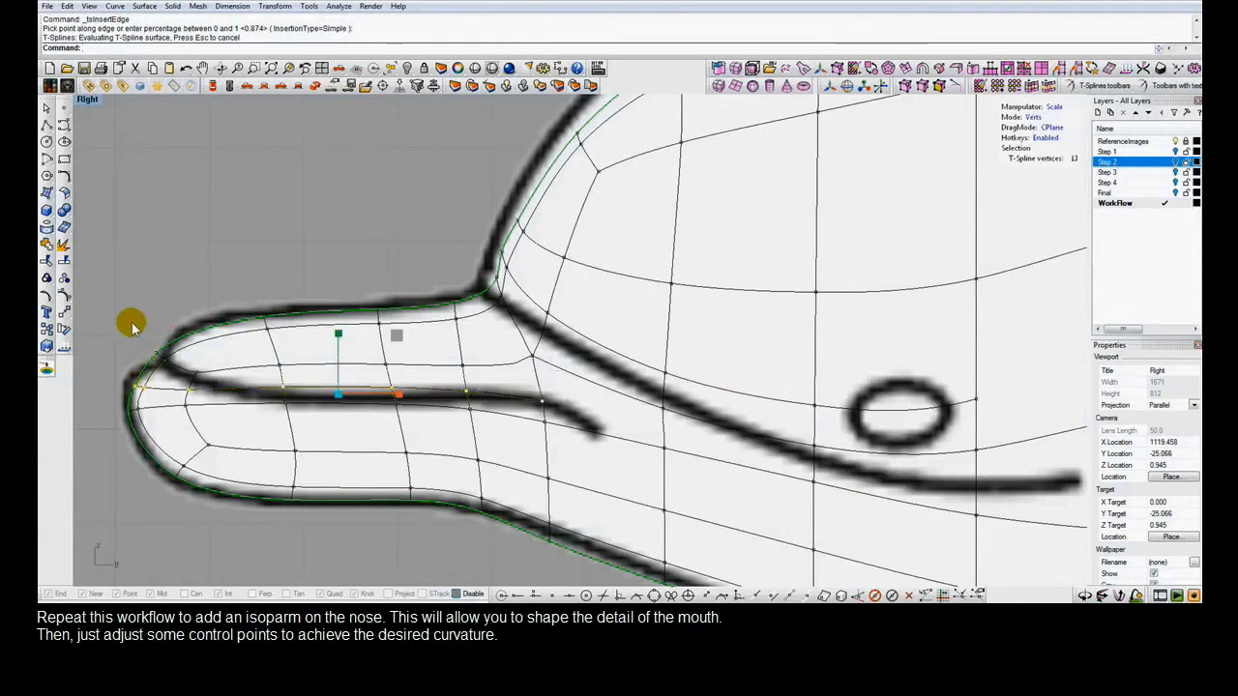
pyautogui.click(222, 318)
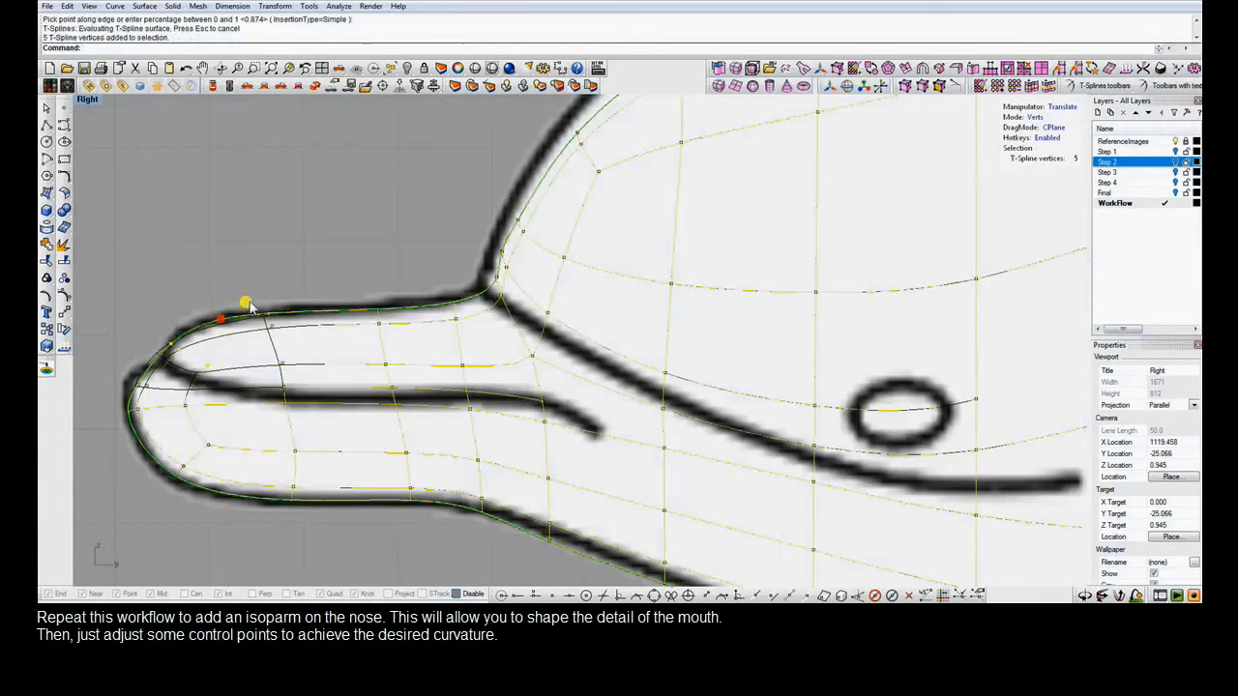
pyautogui.click(189, 346)
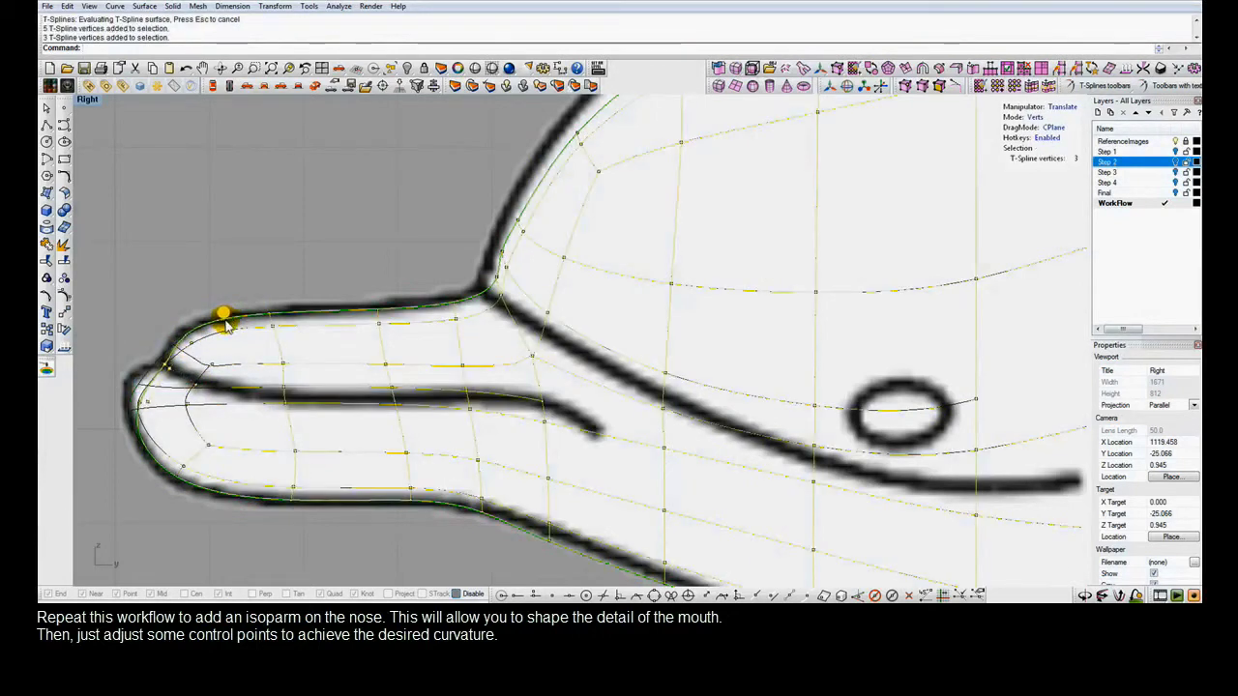
pyautogui.click(117, 387)
pyautogui.moveTo(119, 388); pyautogui.dragTo(168, 426)
pyautogui.moveTo(186, 357)
pyautogui.mouseDown()
pyautogui.moveTo(171, 329)
pyautogui.moveTo(175, 373)
pyautogui.mouseUp()
pyautogui.click(152, 344)
pyautogui.click(204, 323)
pyautogui.press('Escape')
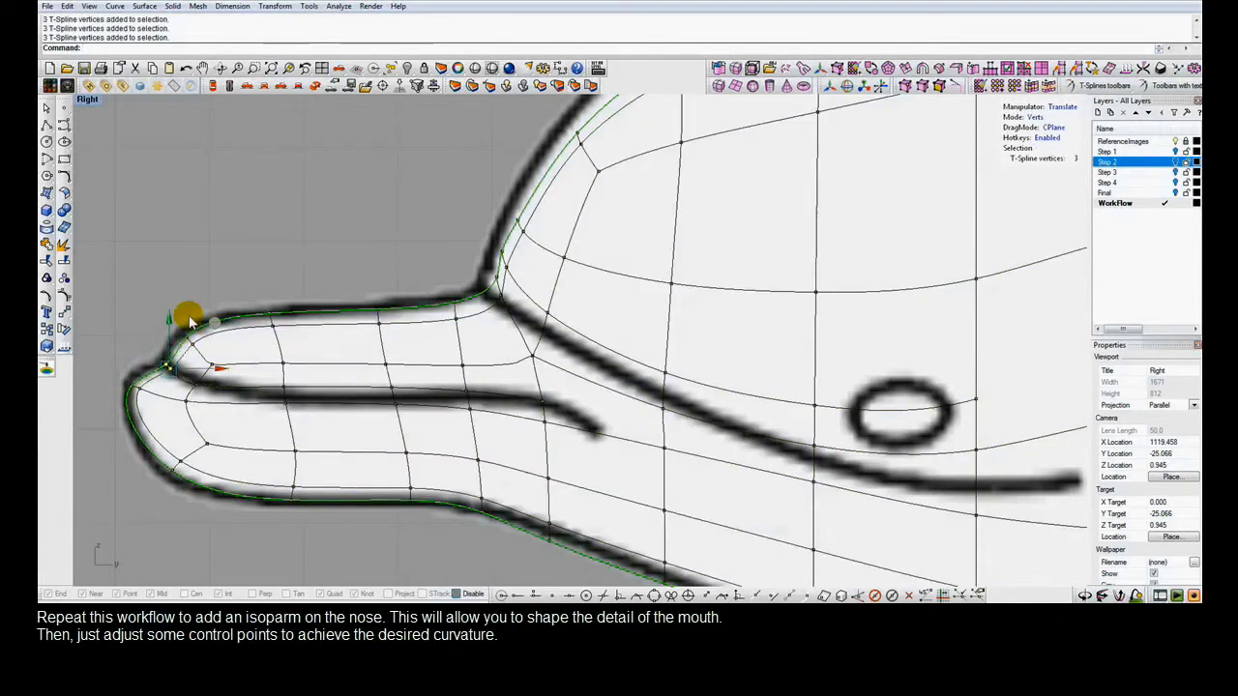
# Adjust the remaining vertices of the upper lip and lower jaw tip to follow the reference snout outline.
pyautogui.moveTo(192, 342); pyautogui.dragTo(192, 342)
pyautogui.moveTo(228, 293); pyautogui.dragTo(208, 293)
pyautogui.click(131, 375)
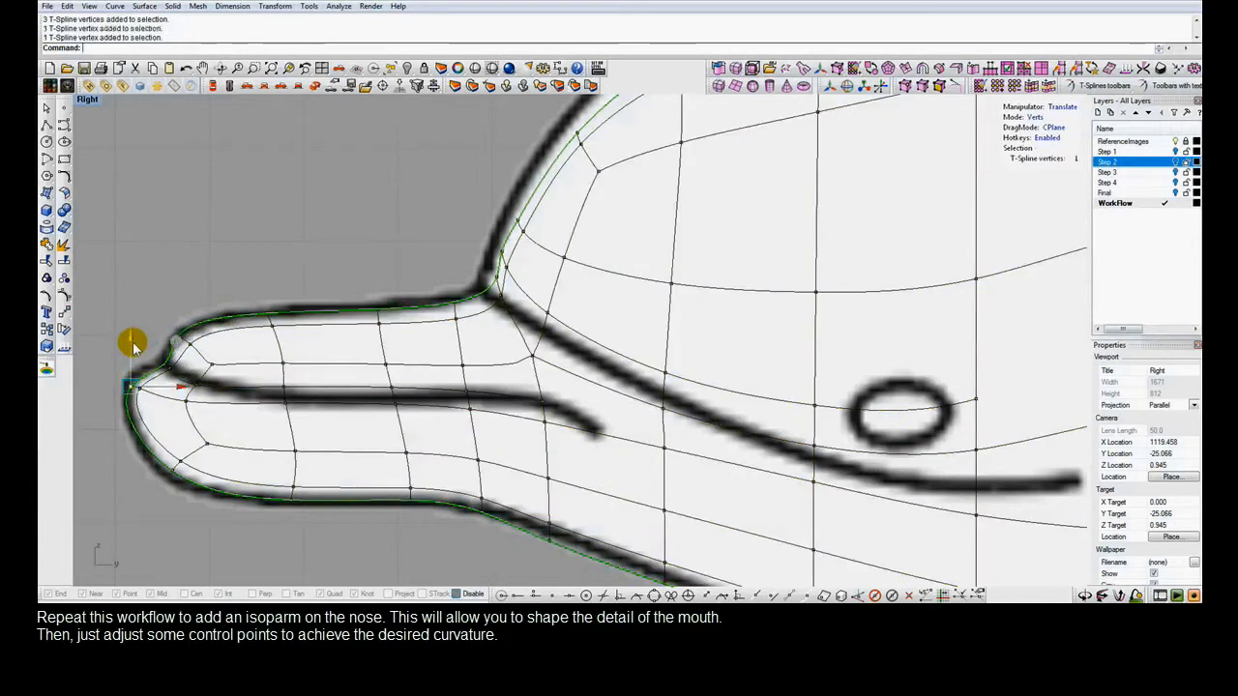
pyautogui.click(150, 461)
pyautogui.click(213, 429)
pyautogui.moveTo(212, 429); pyautogui.dragTo(206, 437)
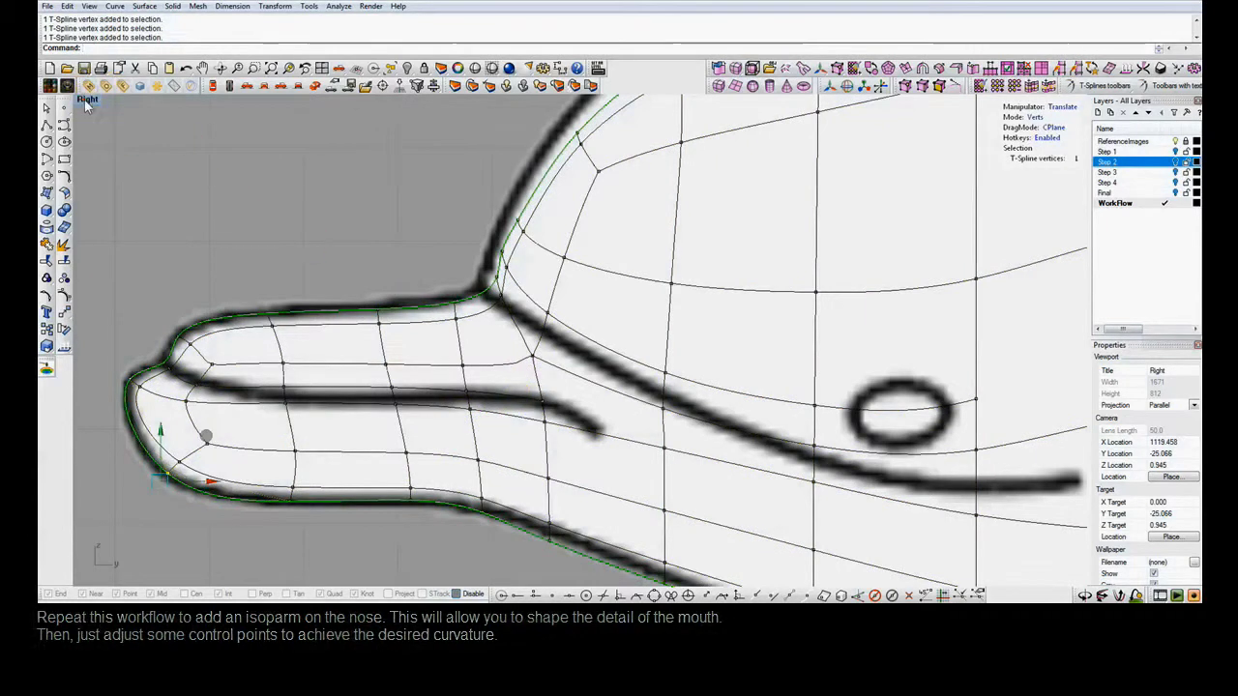
# Restore the four-view layout, inspect the snout in Perspective with the smooth display toggled off and on, and clear the selection.
pyautogui.doubleClick(87, 101)
pyautogui.click(769, 293)
pyautogui.scroll(8, 771, 283)
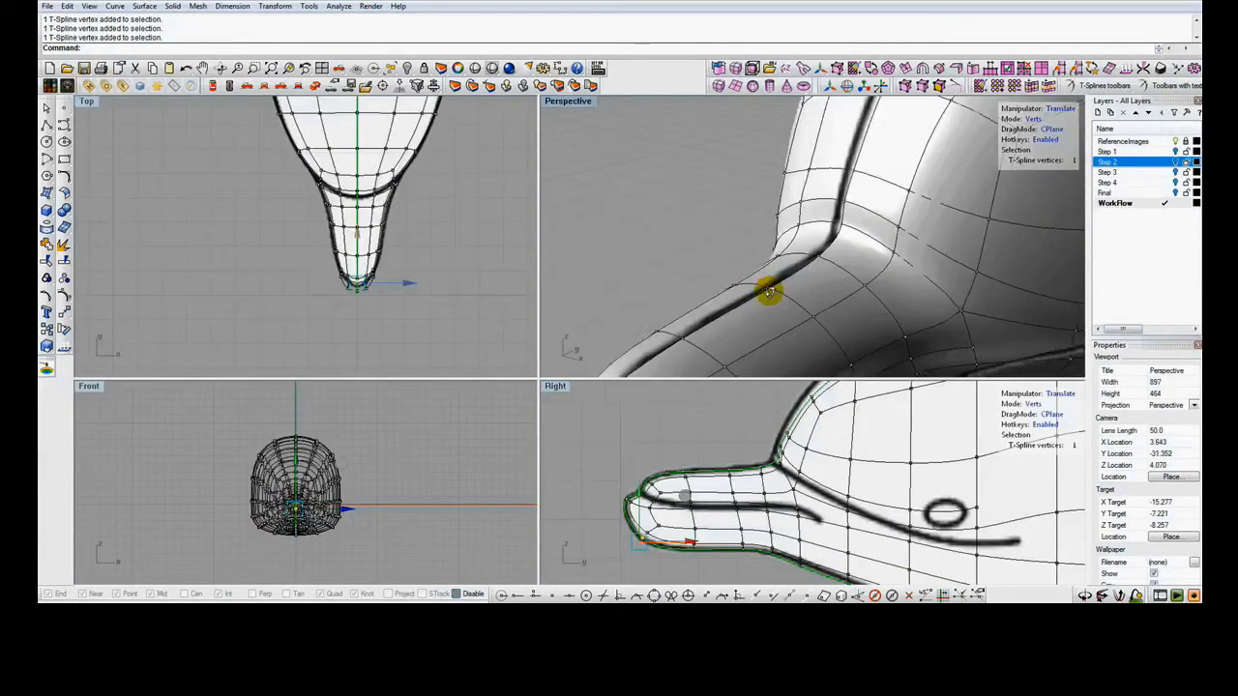
pyautogui.scroll(-8, 771, 283)
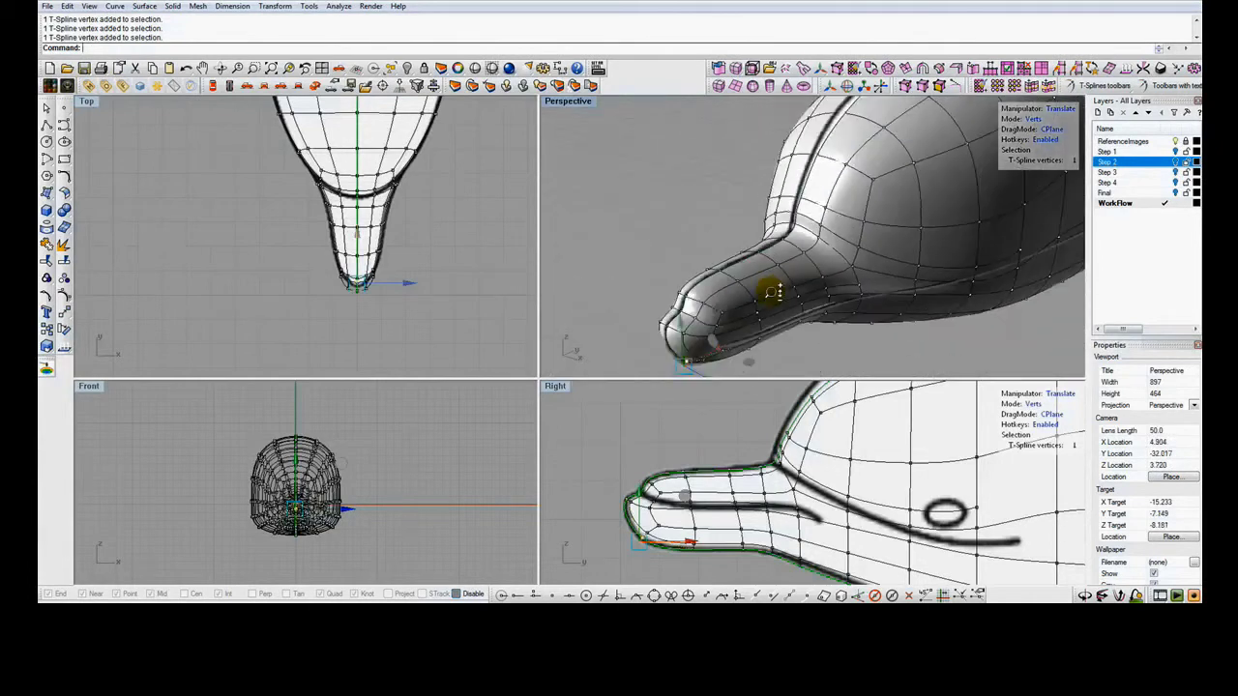
pyautogui.press('Tab')
pyautogui.press('Tab')
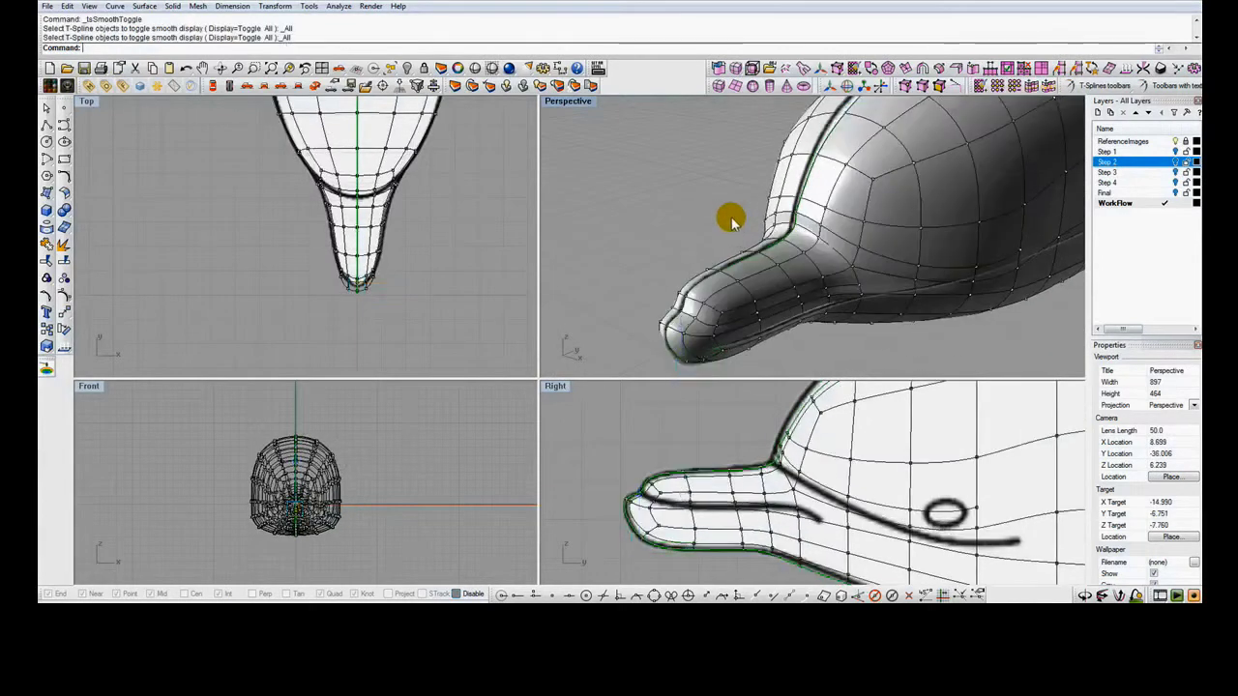
pyautogui.press('Escape')
pyautogui.click(520, 85)
pyautogui.moveTo(697, 238); pyautogui.dragTo(696, 243, button='right')
pyautogui.click(654, 161)
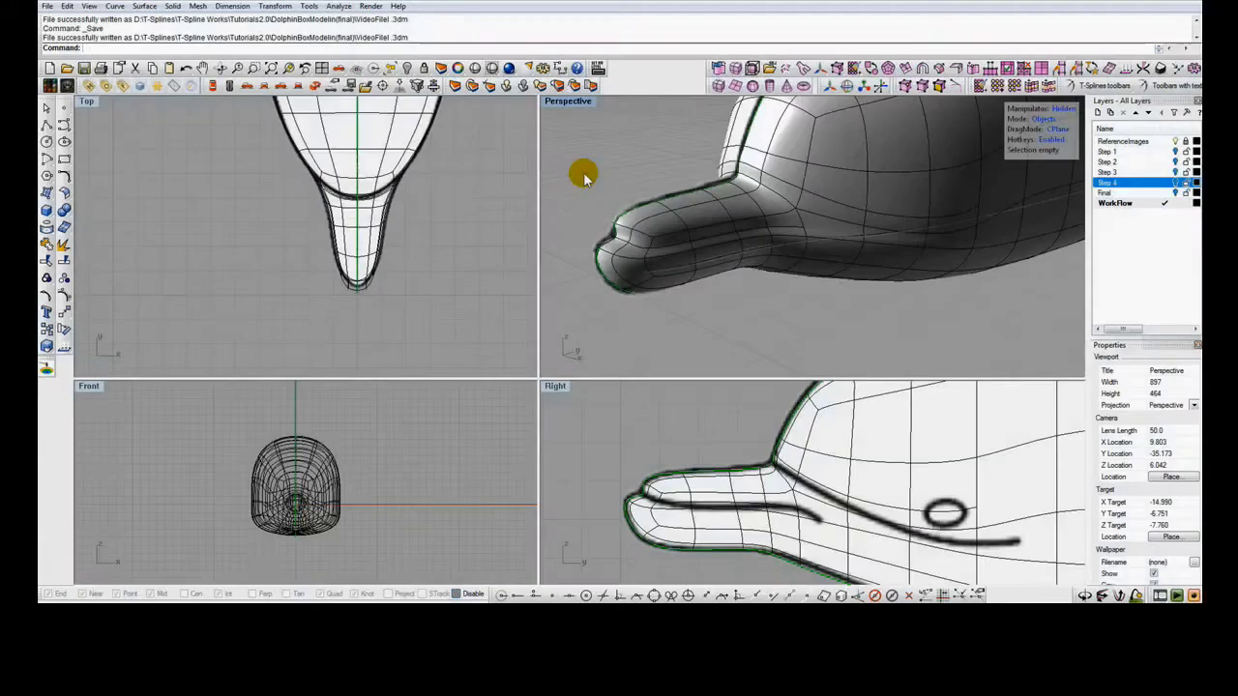
# Turn off the smooth display, select the face over the reference eye in the Right view and extrude it.
pyautogui.moveTo(968, 497); pyautogui.dragTo(817, 477, button='right')
pyautogui.scroll(3, 817, 474)
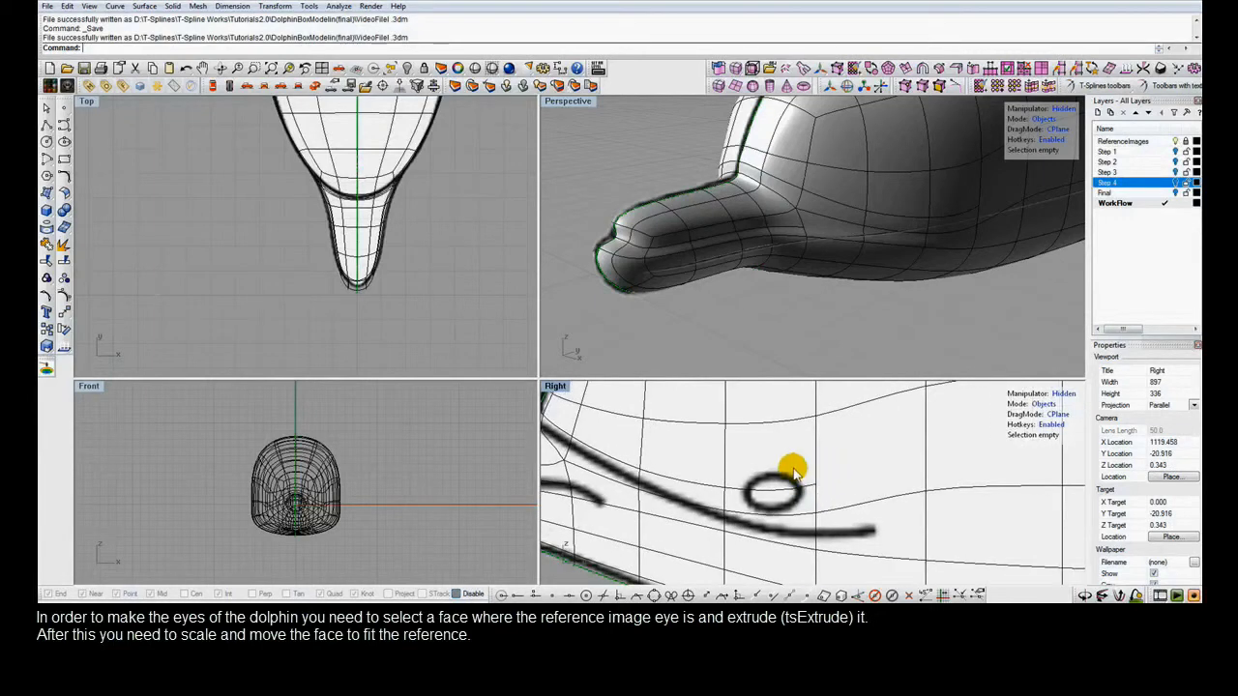
pyautogui.press('Tab')
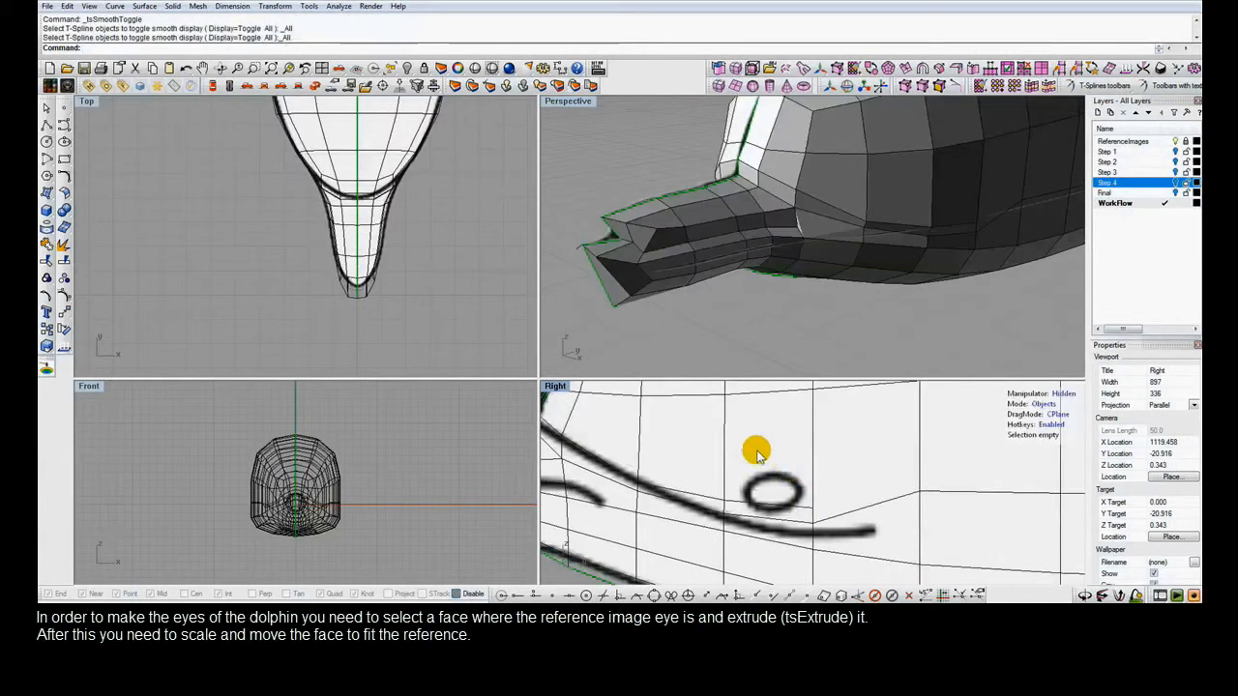
pyautogui.click(773, 451)
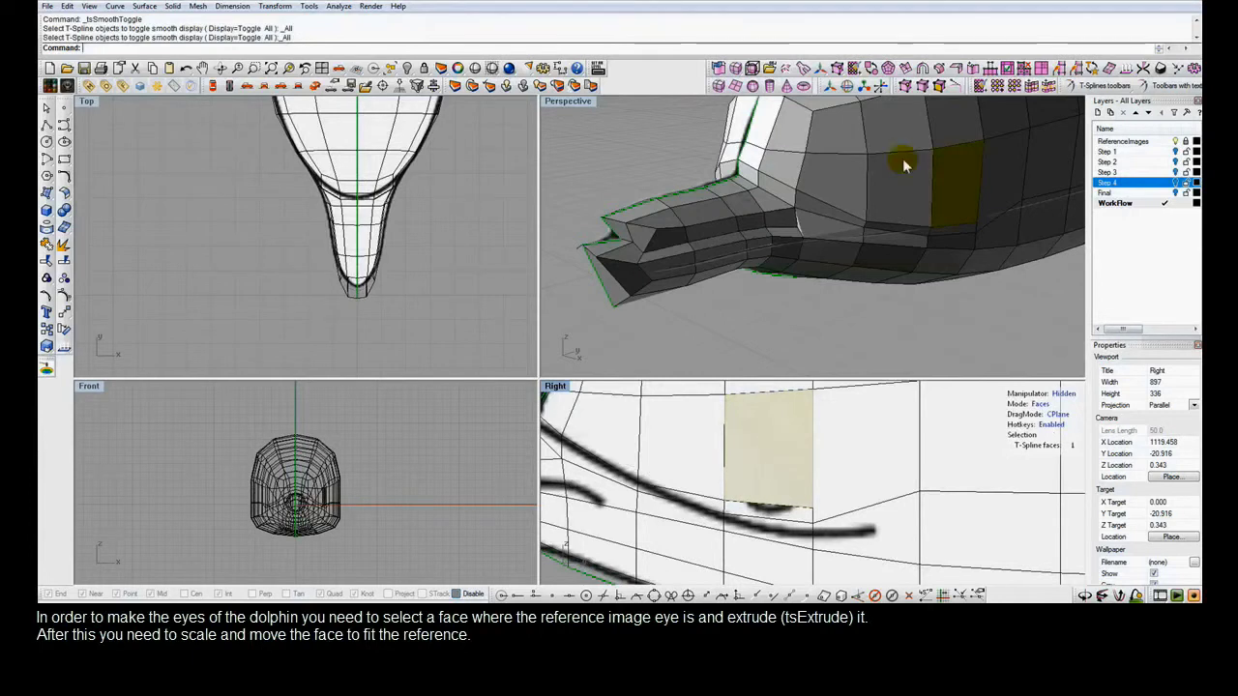
pyautogui.click(907, 70)
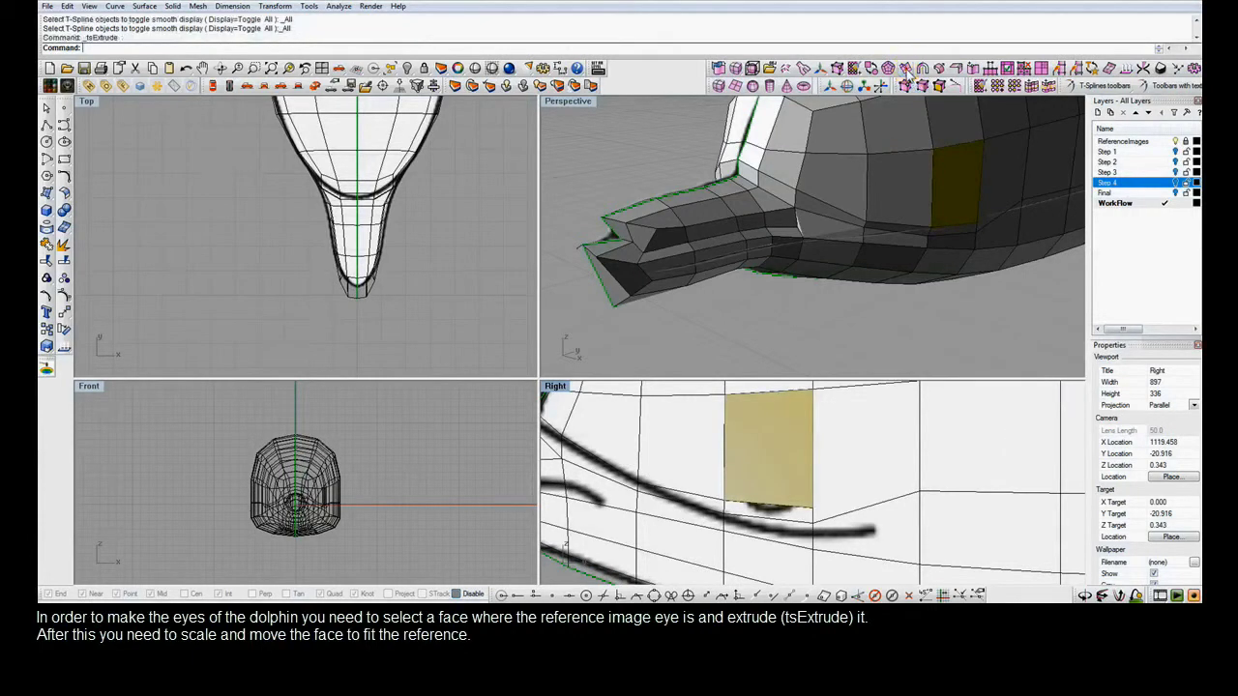
# Scale the extruded eye face down in the Right view to about the width of the reference eye.
pyautogui.press('r')
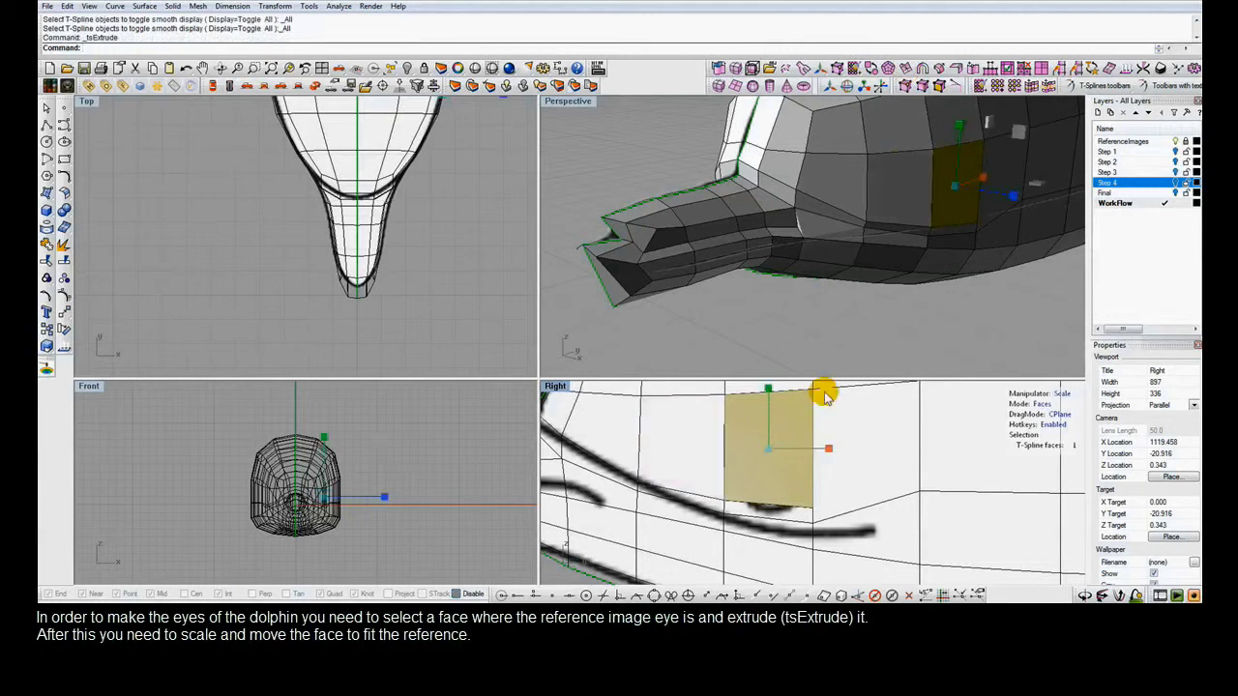
pyautogui.moveTo(825, 398); pyautogui.dragTo(819, 438)
pyautogui.press('w')
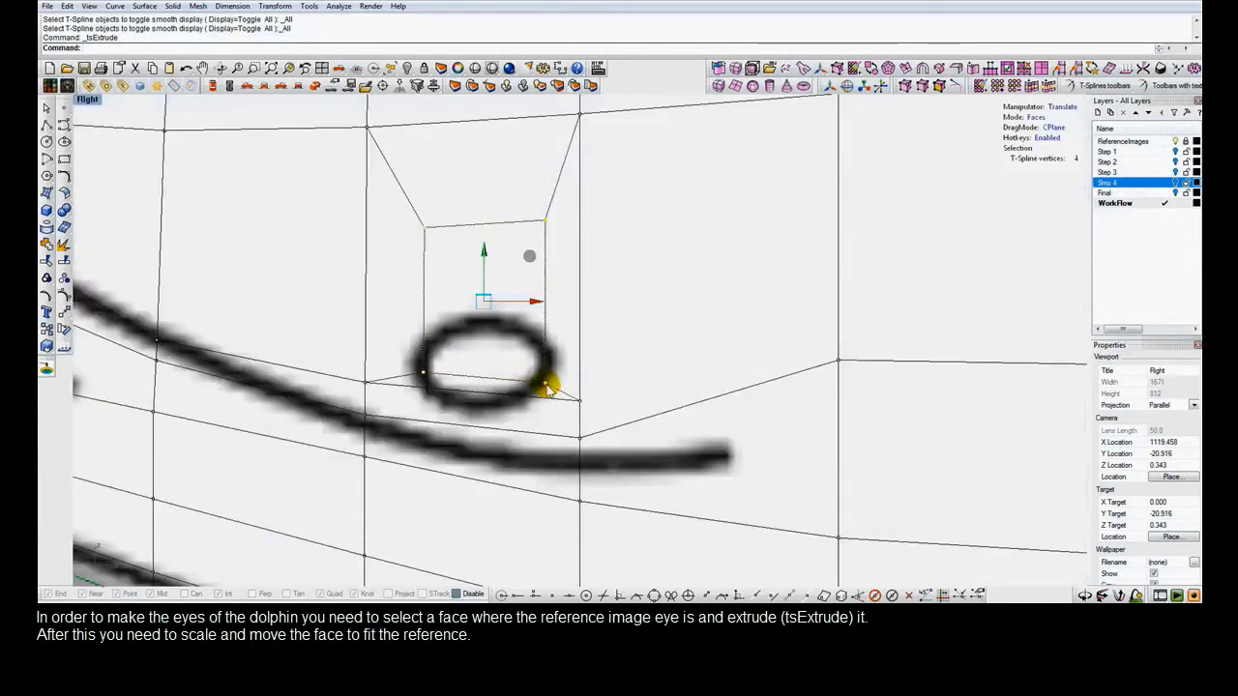
# Lower the face's upper vertices to the top of the reference eye, and move the 16 vertices below it down to fit.
pyautogui.moveTo(404, 206); pyautogui.dragTo(548, 243)
pyautogui.moveTo(472, 178); pyautogui.dragTo(494, 268)
pyautogui.click(406, 359)
pyautogui.moveTo(345, 354); pyautogui.dragTo(629, 529)
pyautogui.moveTo(475, 393); pyautogui.dragTo(474, 419)
pyautogui.click(403, 366)
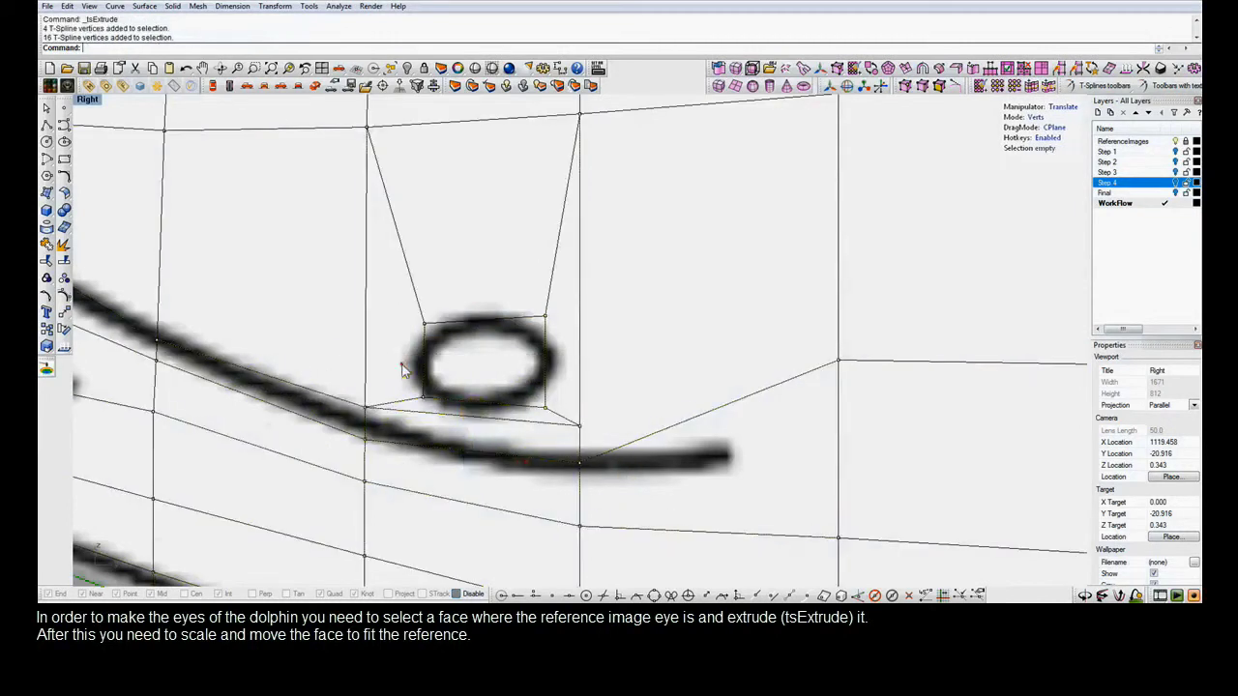
# Select the eye face, extrude it again in the four-view layout and turn the smooth display back on.
pyautogui.click(445, 373)
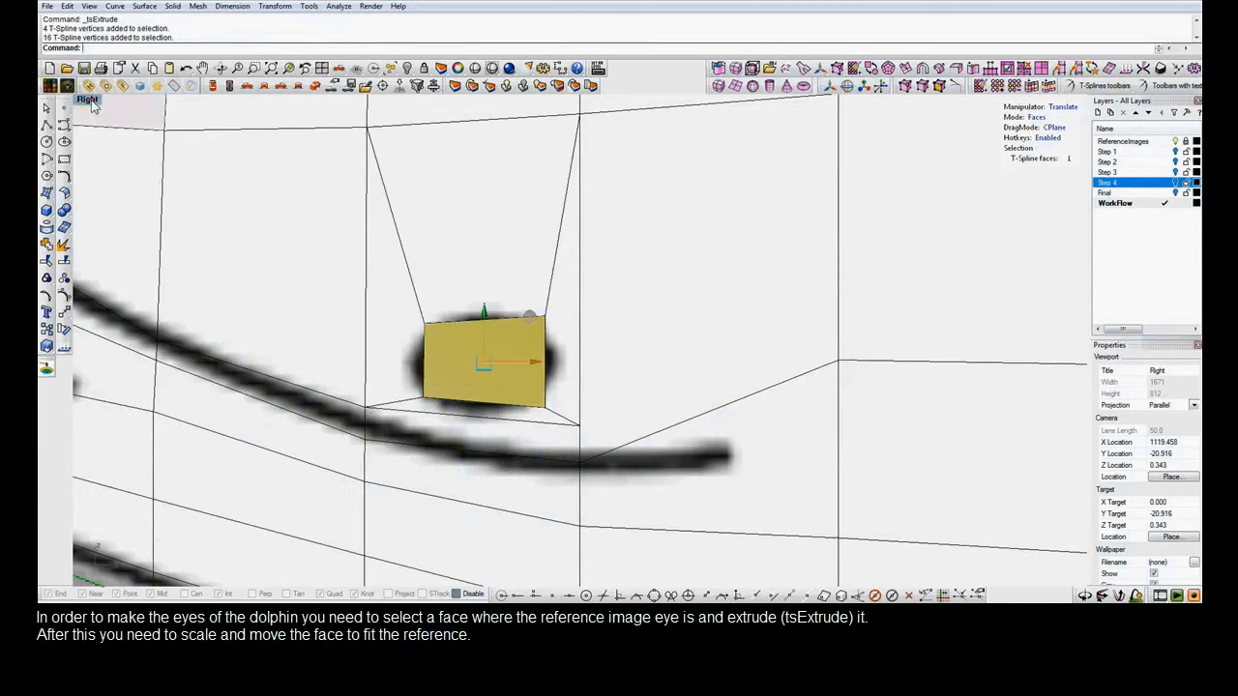
pyautogui.doubleClick(87, 100)
pyautogui.moveTo(828, 309); pyautogui.dragTo(849, 323, button='right')
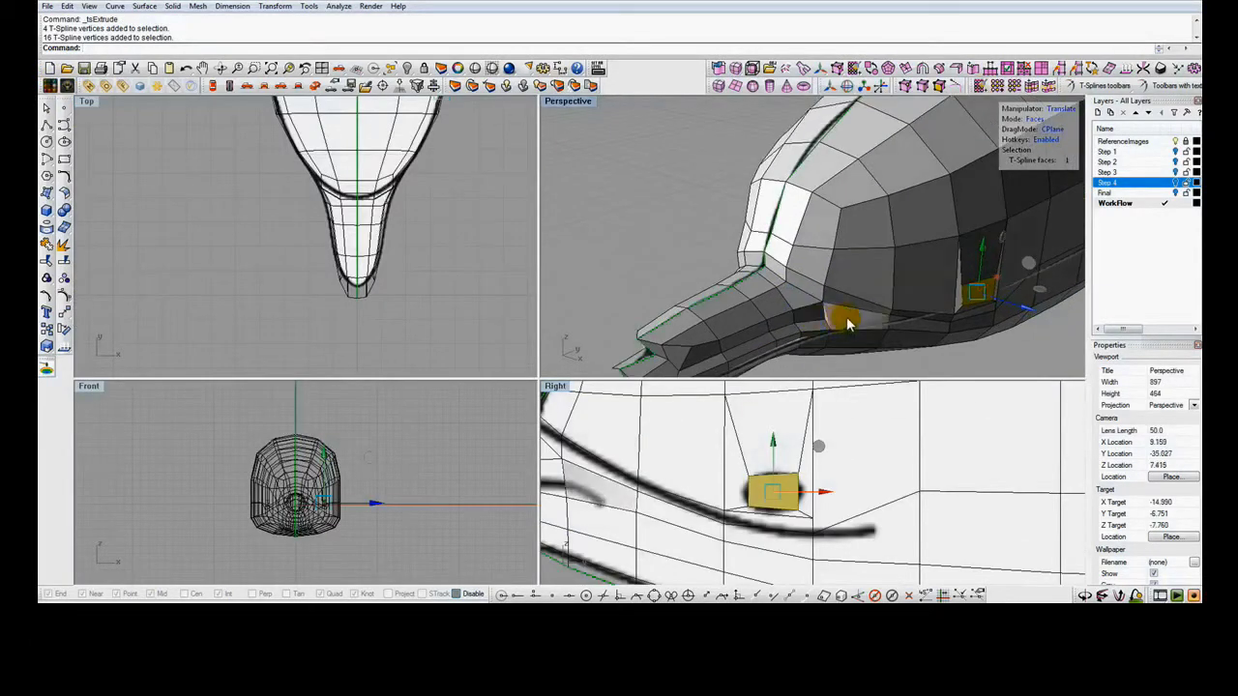
pyautogui.click(907, 70)
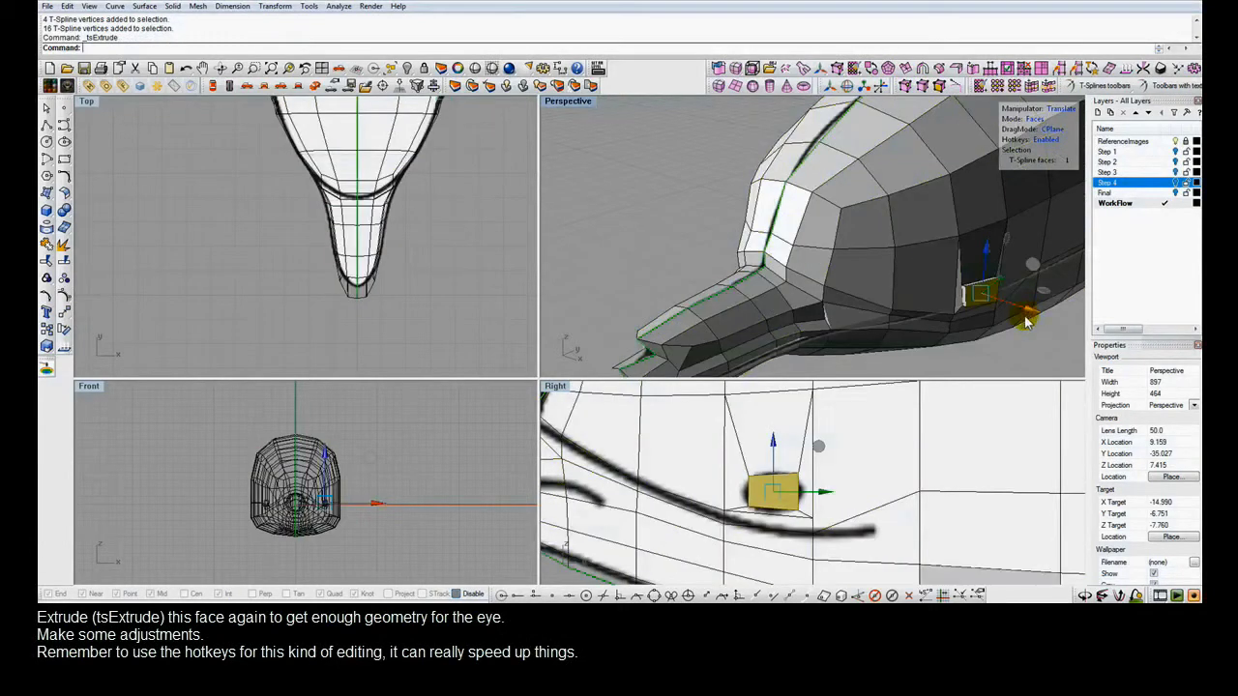
pyautogui.press('Tab')
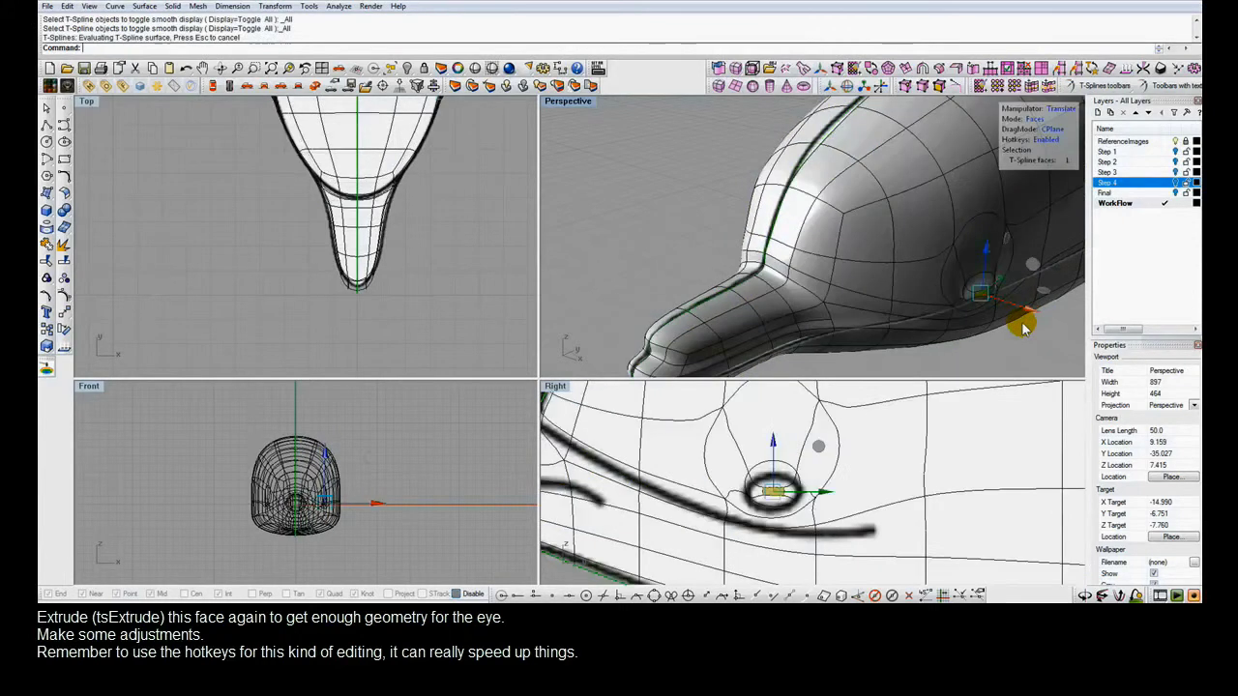
# Select the inner eye face together with its four surrounding faces and shift them slightly in the Right view.
pyautogui.keyDown('shift'); pyautogui.moveTo(1003, 326); pyautogui.dragTo(932, 302, button='right'); pyautogui.keyUp('shift')
pyautogui.scroll(3, 807, 207)
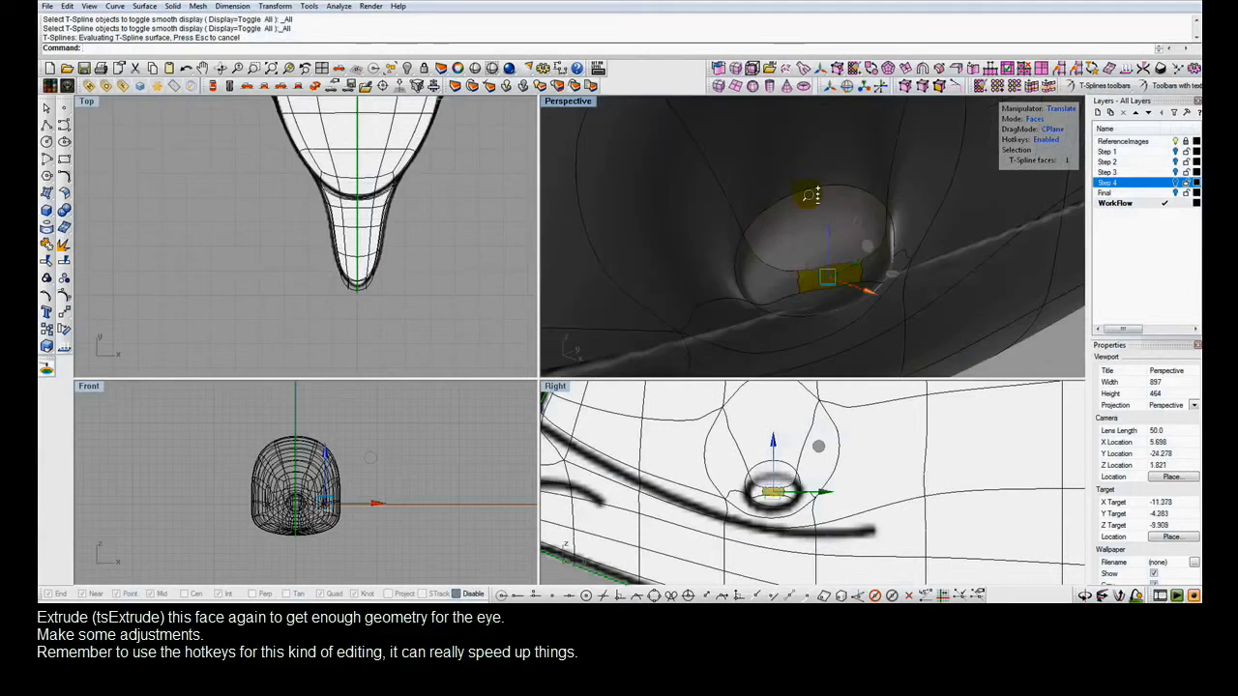
pyautogui.keyDown('shift'); pyautogui.click(780, 288); pyautogui.keyUp('shift')
pyautogui.keyDown('shift'); pyautogui.click(781, 244); pyautogui.keyUp('shift')
pyautogui.keyDown('shift'); pyautogui.click(879, 262); pyautogui.keyUp('shift')
pyautogui.keyDown('shift'); pyautogui.click(860, 291); pyautogui.keyUp('shift')
pyautogui.moveTo(771, 431); pyautogui.dragTo(775, 438)
# Select the four vertices of the innermost eye face in the Perspective view and move them up.
pyautogui.press('a')
pyautogui.keyDown('ctrl'); pyautogui.moveTo(724, 200); pyautogui.dragTo(767, 327); pyautogui.keyUp('ctrl')
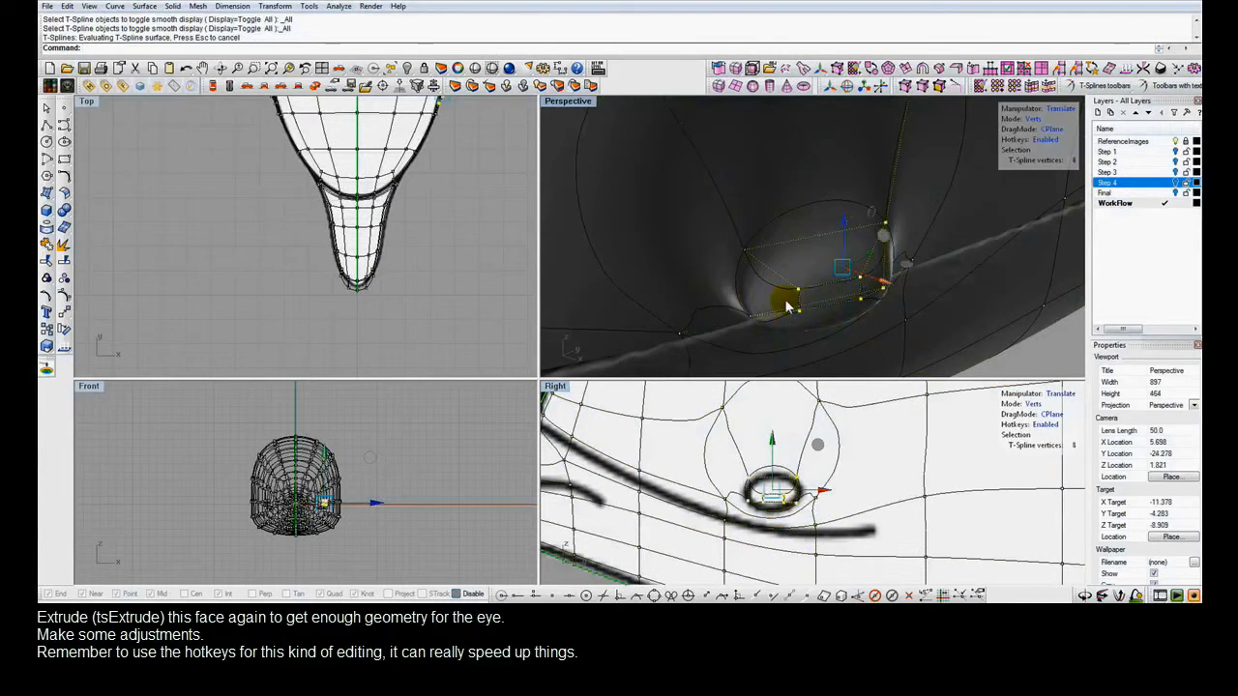
pyautogui.keyDown('ctrl'); pyautogui.moveTo(879, 161); pyautogui.dragTo(918, 312); pyautogui.keyUp('ctrl')
pyautogui.moveTo(830, 260); pyautogui.dragTo(830, 221)
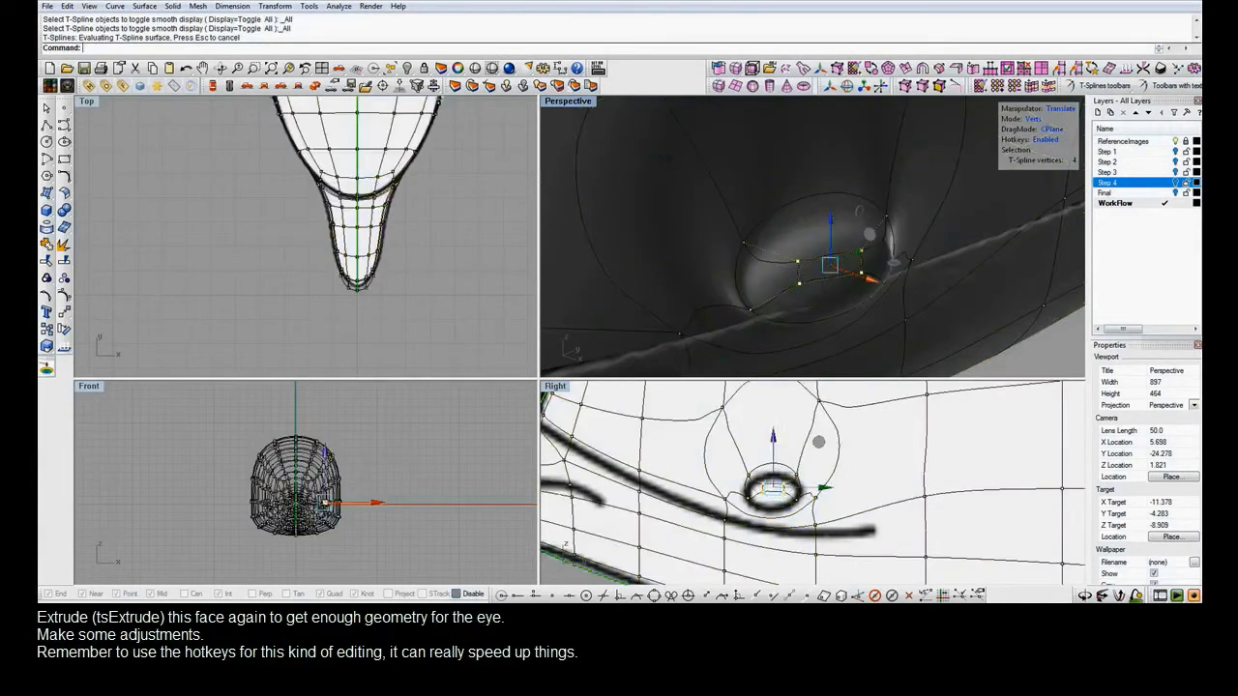
# Select the arched edge above the eye in the Right view and move it down closer to the eye.
pyautogui.click(790, 397)
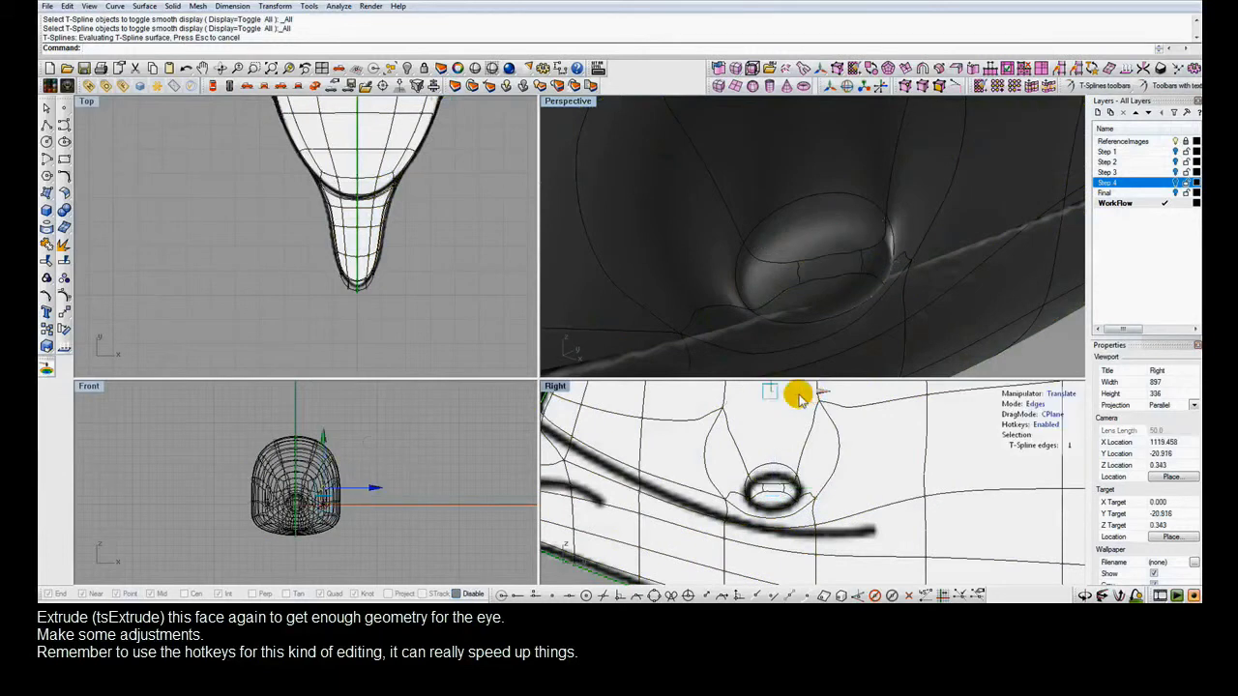
pyautogui.moveTo(798, 398); pyautogui.dragTo(796, 439, button='right')
pyautogui.moveTo(770, 390); pyautogui.dragTo(779, 431)
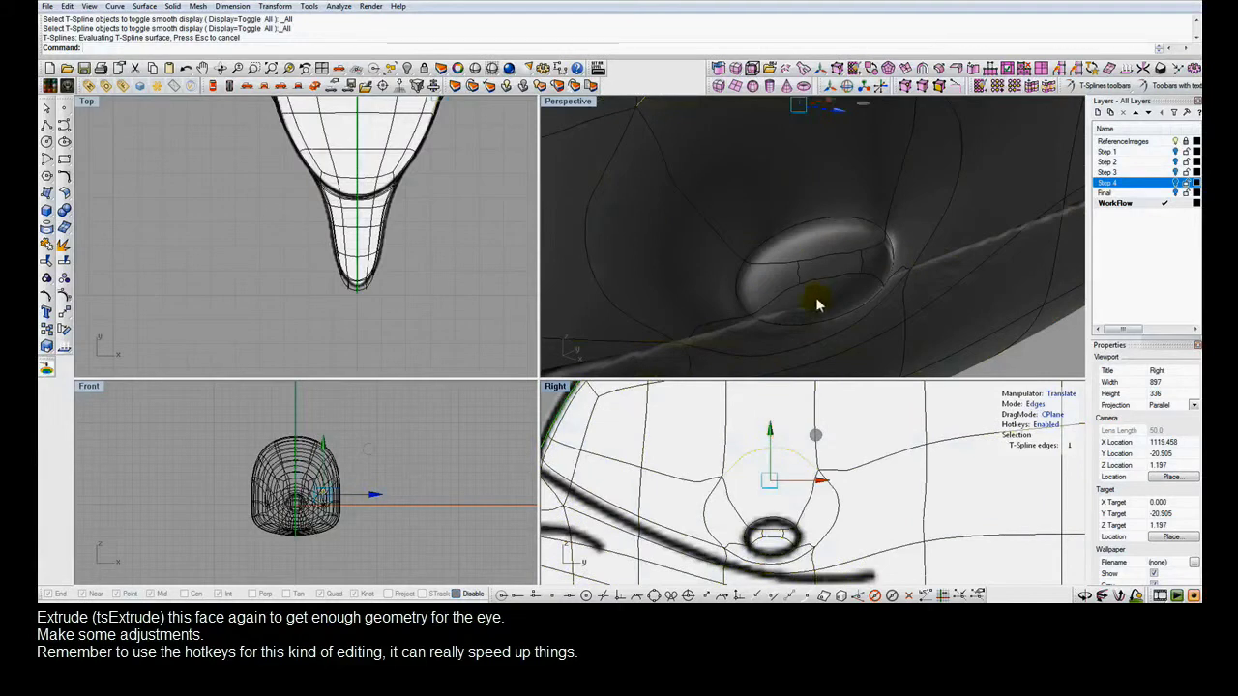
# Examine the shape of the eye and its surrounding surface on the head from several distances and angles.
pyautogui.scroll(3, 822, 290)
pyautogui.scroll(-6, 827, 308)
pyautogui.scroll(4, 832, 306)
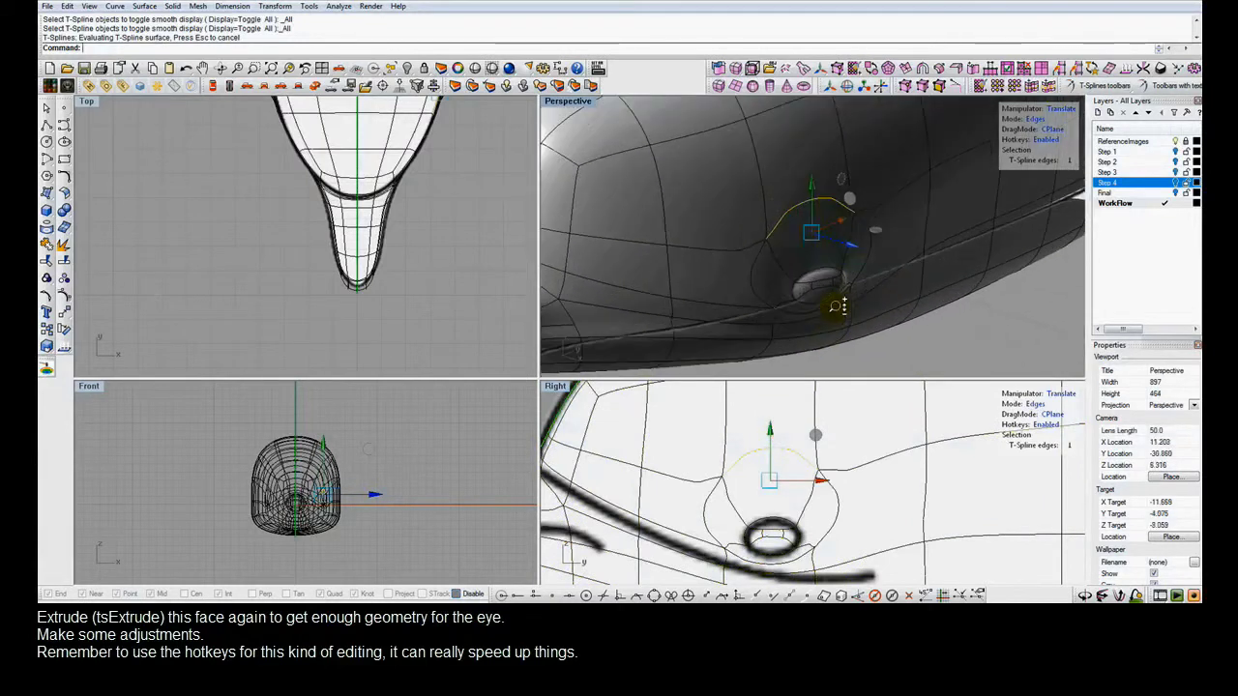
pyautogui.moveTo(799, 304); pyautogui.dragTo(832, 290, button='right')
pyautogui.moveTo(1042, 242); pyautogui.dragTo(1047, 244)
pyautogui.moveTo(1045, 281); pyautogui.dragTo(1032, 299, button='right')
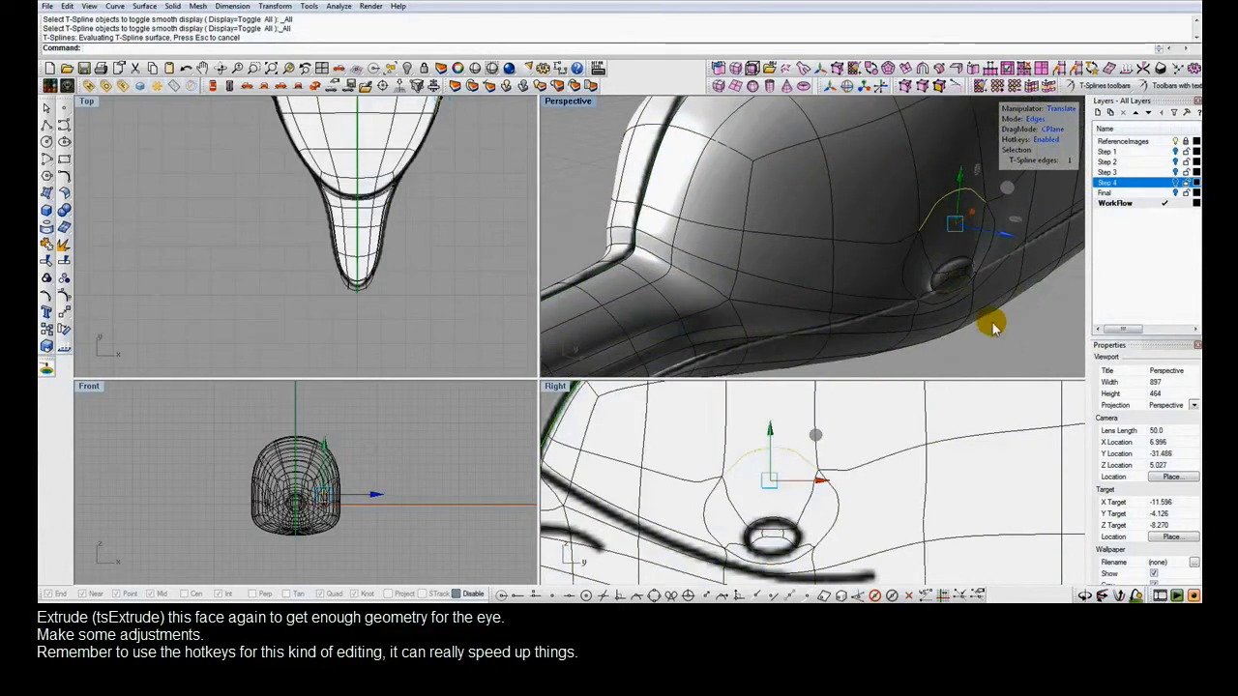
pyautogui.click(993, 324)
pyautogui.scroll(4, 1002, 329)
pyautogui.scroll(-10, 1001, 333)
pyautogui.keyDown('shift'); pyautogui.moveTo(1010, 345); pyautogui.dragTo(851, 324, button='right'); pyautogui.keyUp('shift')
pyautogui.click(475, 68)
pyautogui.moveTo(773, 248)
pyautogui.mouseDown()
pyautogui.moveTo(787, 280)
pyautogui.moveTo(795, 242)
pyautogui.moveTo(847, 257)
pyautogui.moveTo(793, 268)
pyautogui.moveTo(799, 276)
pyautogui.mouseUp()
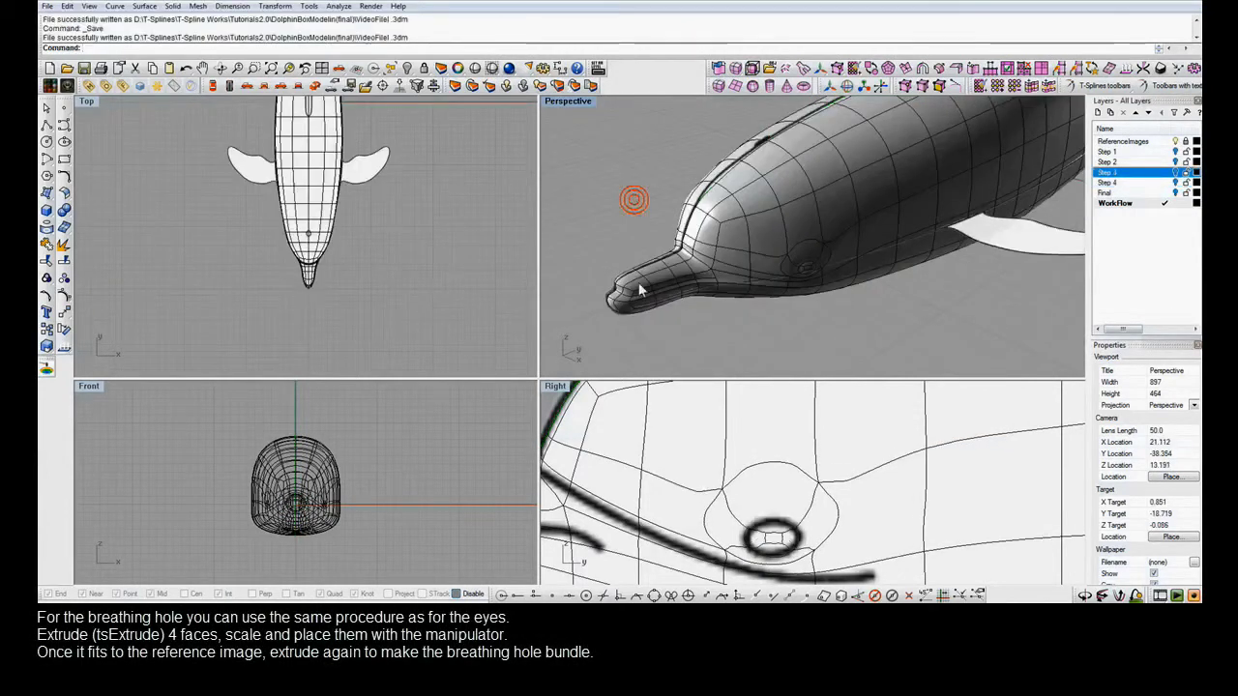
# Select the four faces on top of the head around the reference breathing hole and extrude them with smooth display off.
pyautogui.click(686, 442)
pyautogui.moveTo(696, 431); pyautogui.dragTo(732, 465, button='right')
pyautogui.scroll(-5, 687, 466)
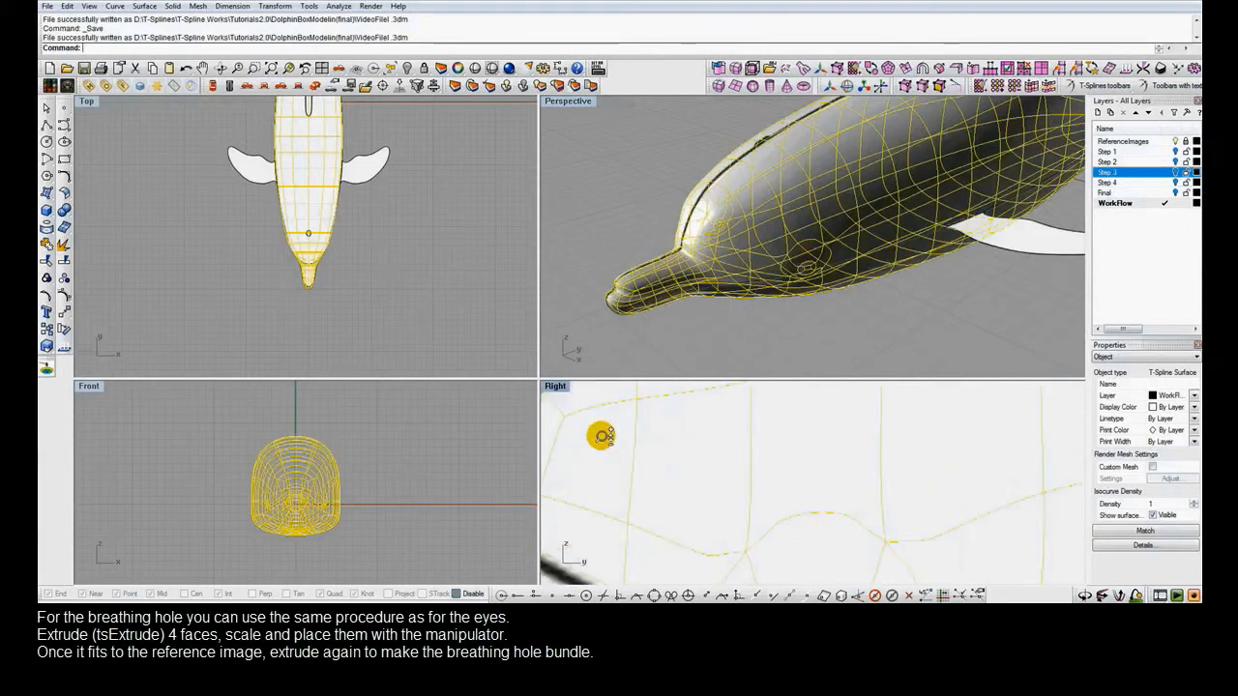
pyautogui.moveTo(794, 423); pyautogui.dragTo(829, 430, button='right')
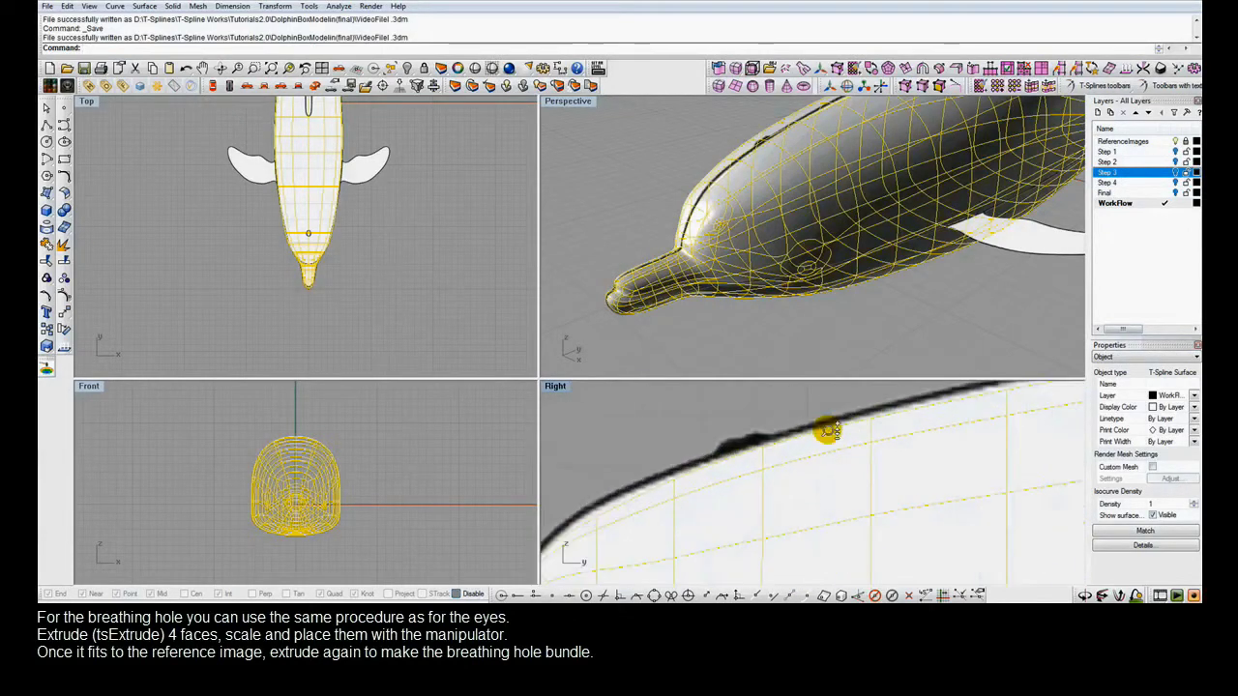
pyautogui.click(605, 124)
pyautogui.click(594, 110)
pyautogui.click(763, 162)
pyautogui.click(750, 151)
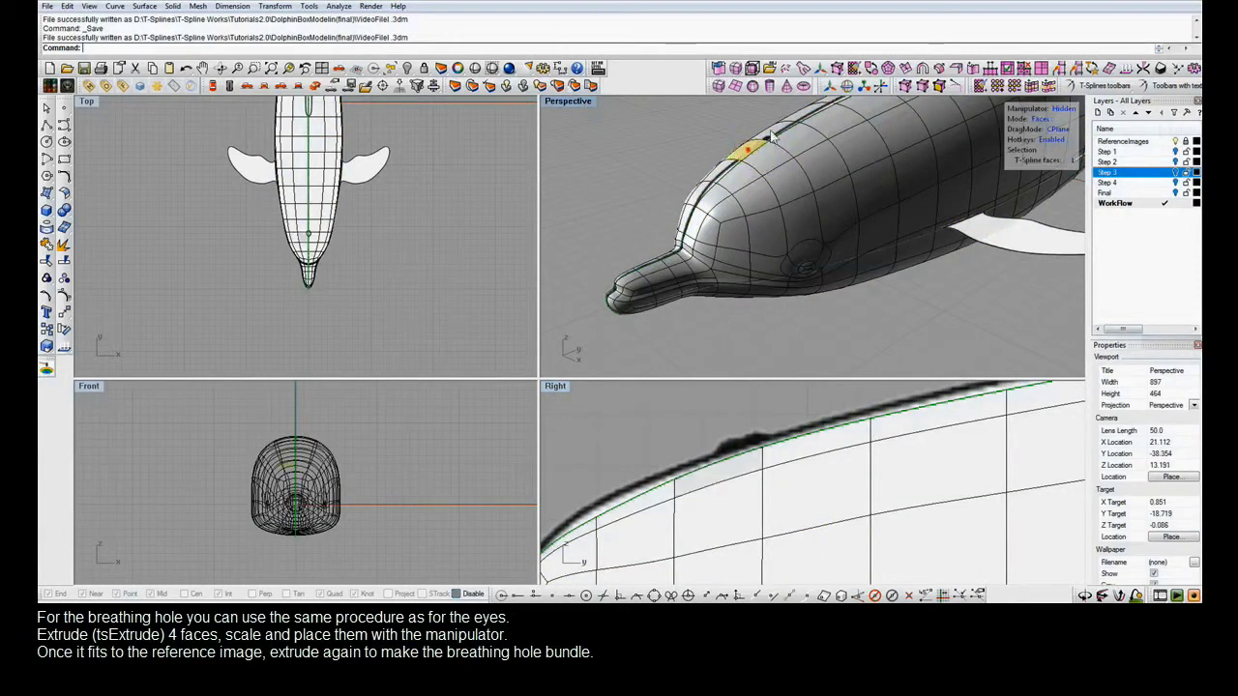
pyautogui.keyDown('shift'); pyautogui.click(770, 131); pyautogui.keyUp('shift')
pyautogui.keyDown('shift'); pyautogui.click(770, 151); pyautogui.keyUp('shift')
pyautogui.keyDown('shift'); pyautogui.click(799, 142); pyautogui.keyUp('shift')
pyautogui.keyDown('shift'); pyautogui.click(798, 144); pyautogui.keyUp('shift')
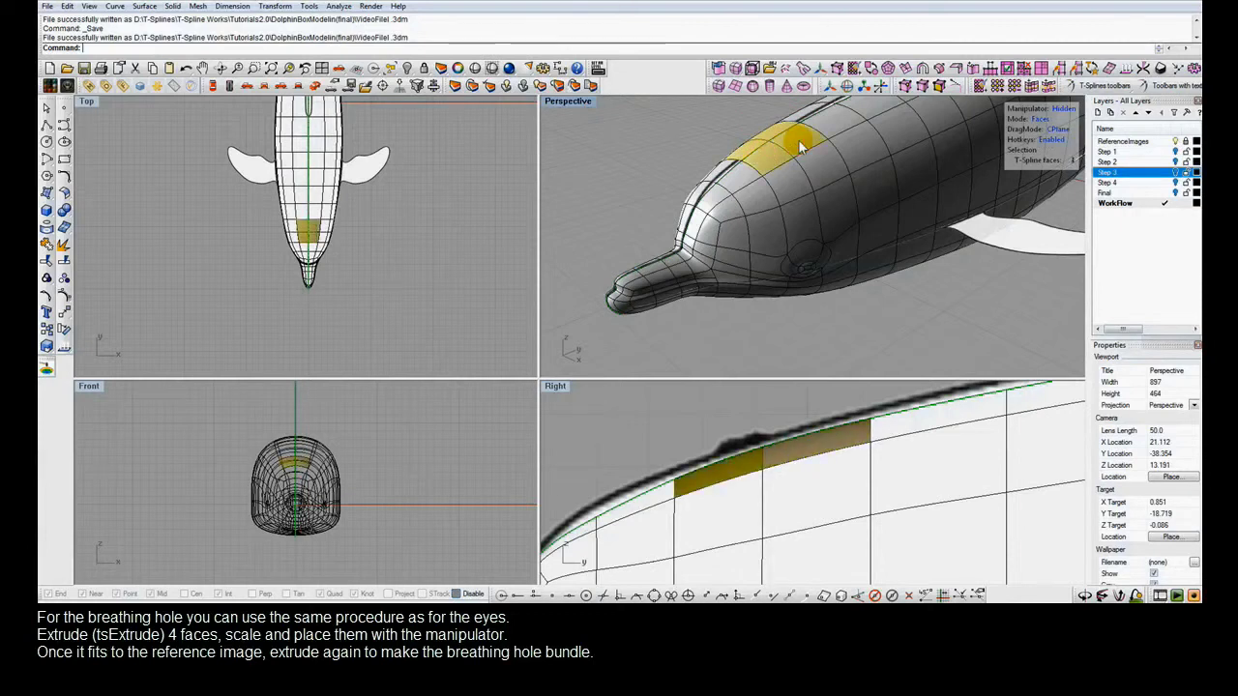
pyautogui.press('Tab')
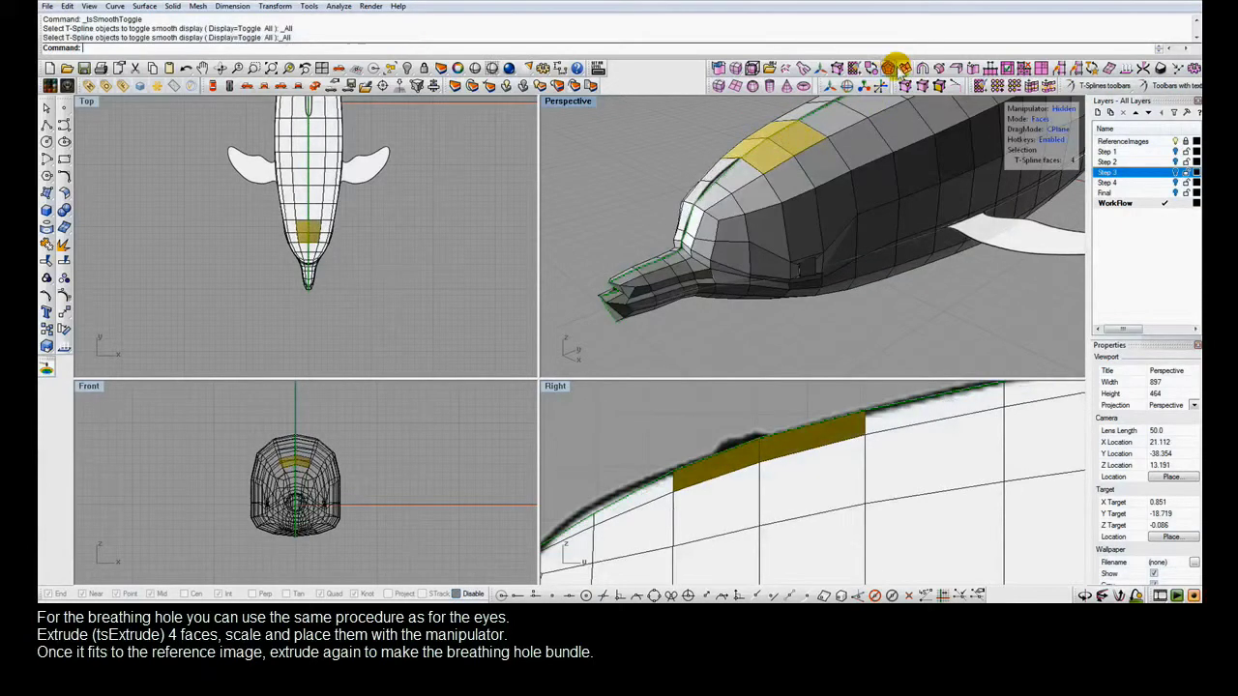
pyautogui.click(905, 67)
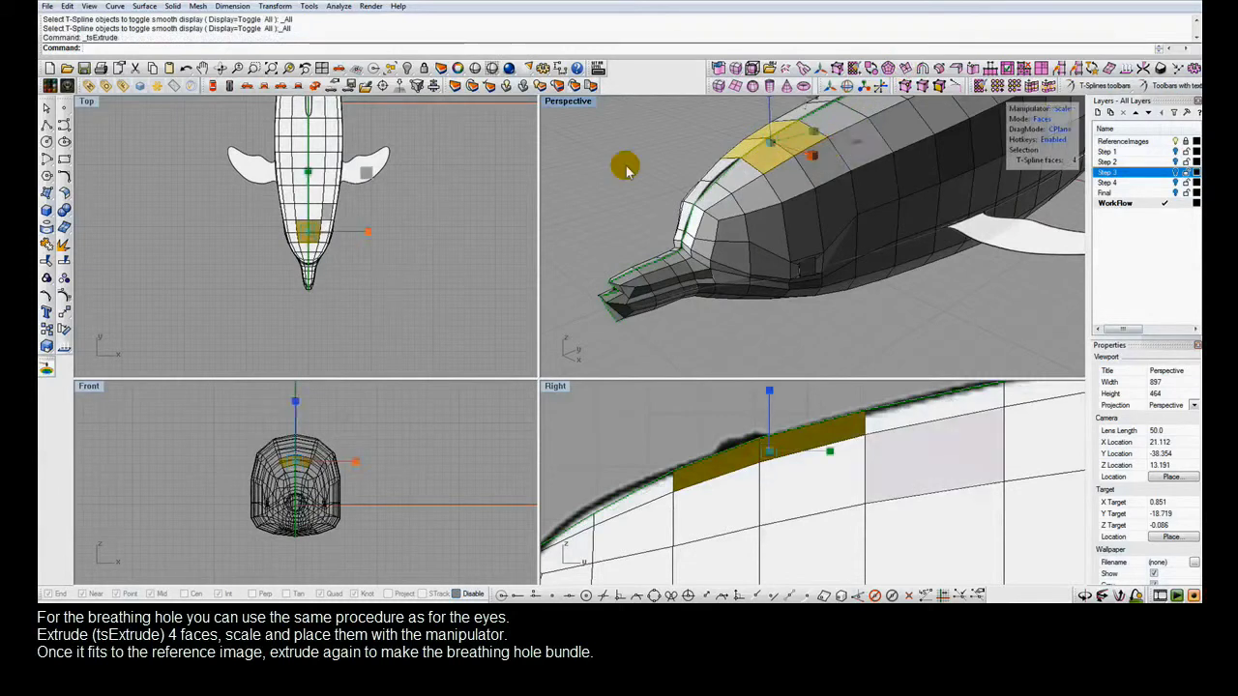
# Scale the four extruded faces down in the Top view, then flatten and raise them toward the body outline in the Right view.
pyautogui.click(368, 175)
pyautogui.moveTo(371, 190); pyautogui.dragTo(359, 241)
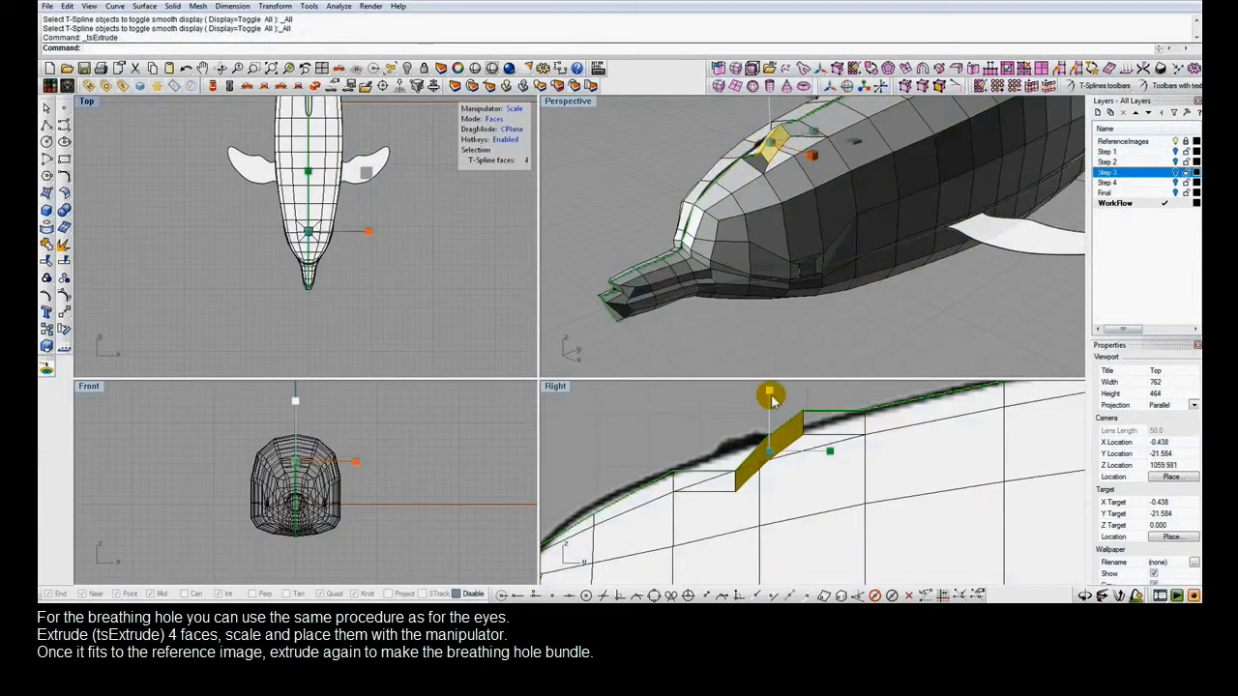
pyautogui.click(771, 399)
pyautogui.click(781, 428)
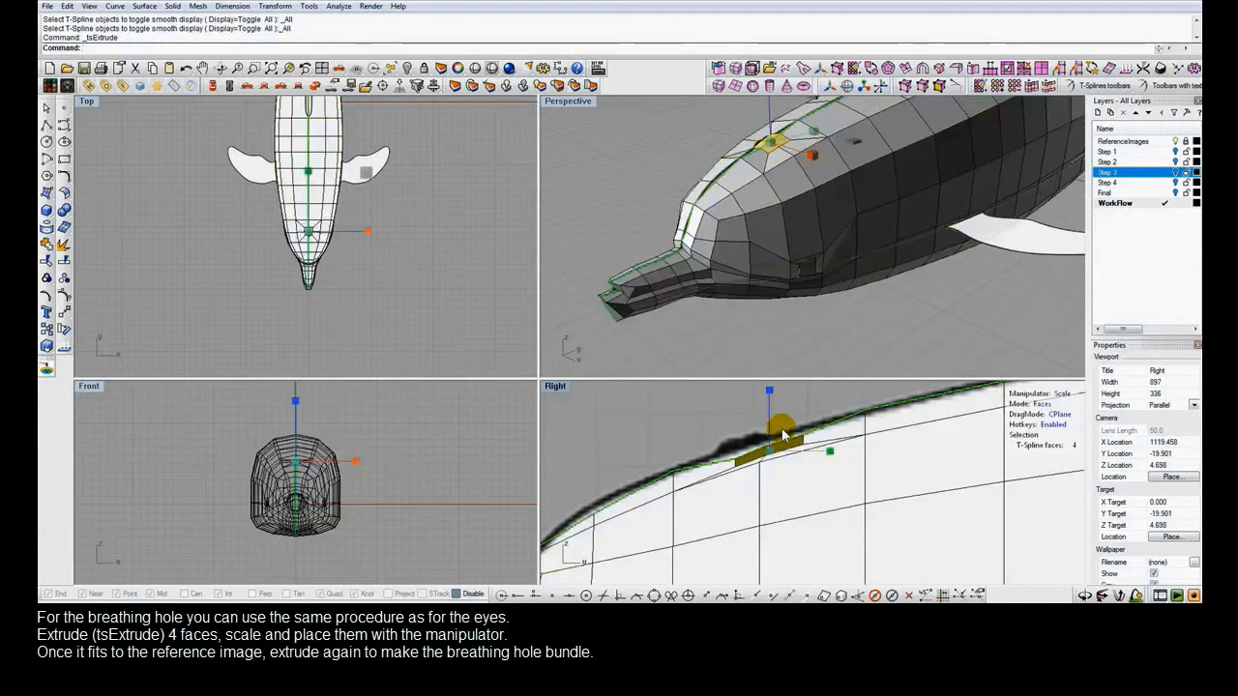
pyautogui.click(771, 387)
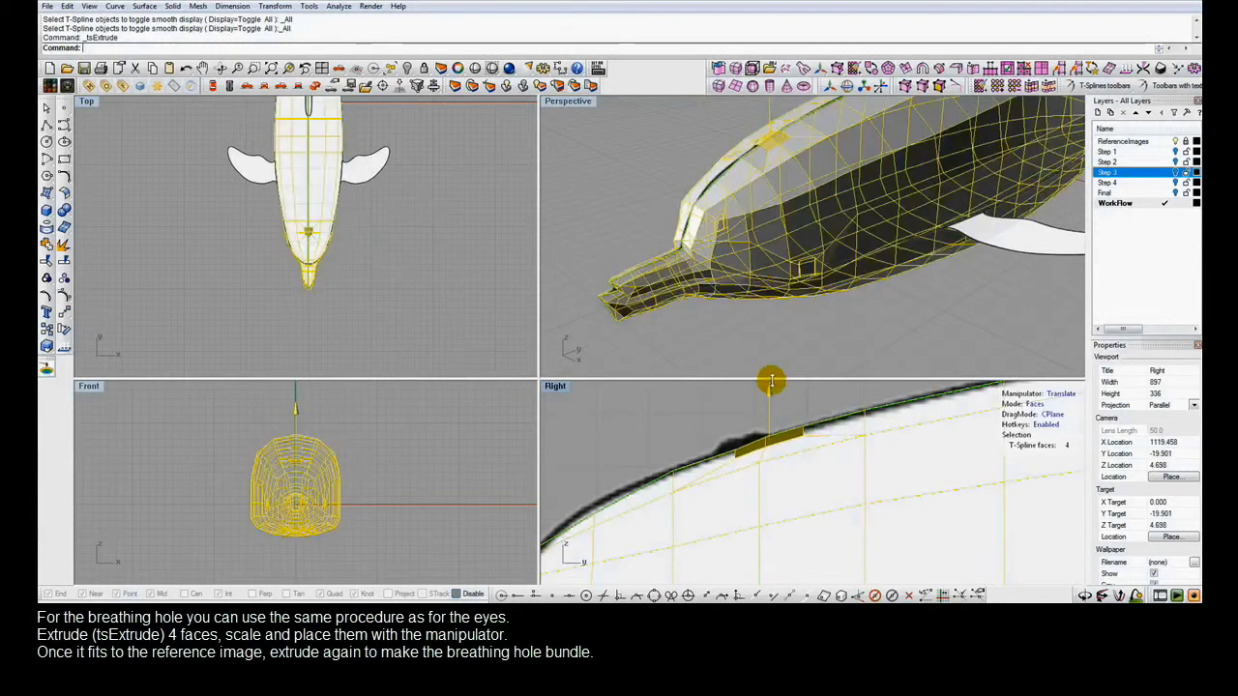
pyautogui.click(773, 378)
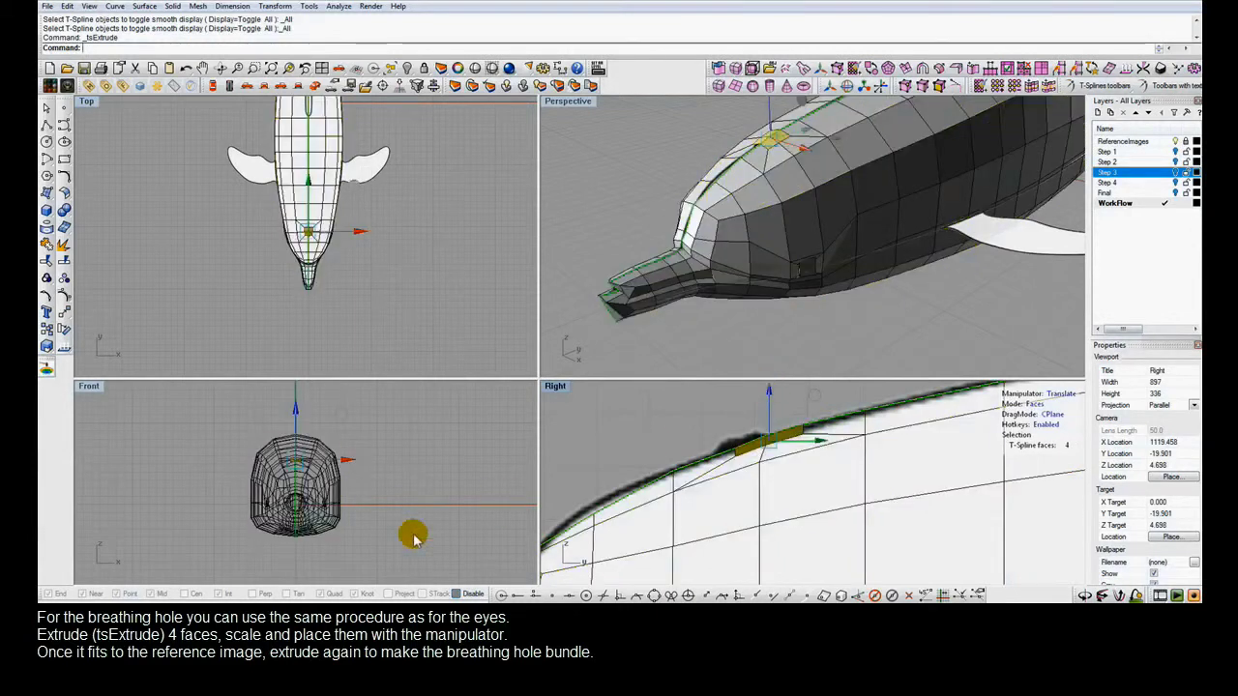
# Flatten the four breathing-hole faces further by scaling them along the vertical axis.
pyautogui.moveTo(667, 261); pyautogui.dragTo(818, 293, button='right')
pyautogui.keyDown('shift'); pyautogui.moveTo(816, 233); pyautogui.dragTo(812, 263, button='right'); pyautogui.keyUp('shift')
pyautogui.moveTo(796, 120); pyautogui.dragTo(811, 140, button='right')
pyautogui.scroll(6, 798, 132)
pyautogui.press('r')
pyautogui.moveTo(791, 169); pyautogui.dragTo(790, 185)
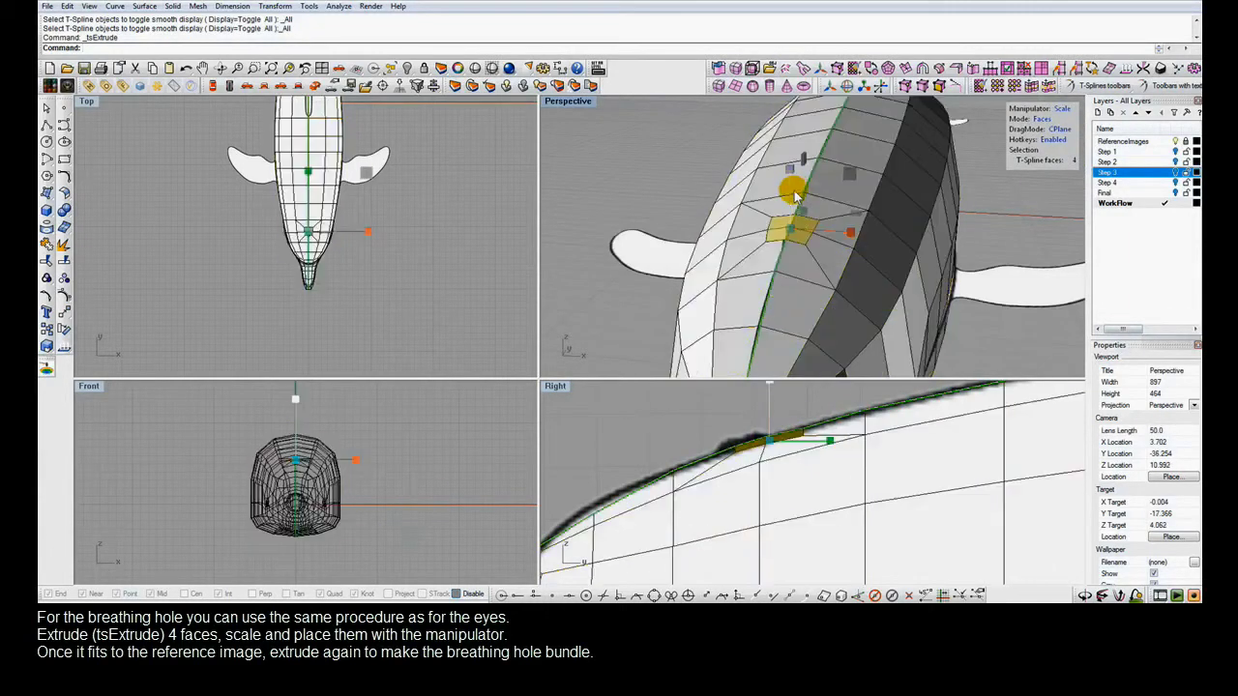
# Select the three rear vertices of the breathing-hole faces in the Right view and raise them slightly.
pyautogui.press('a')
pyautogui.moveTo(816, 449); pyautogui.dragTo(795, 414)
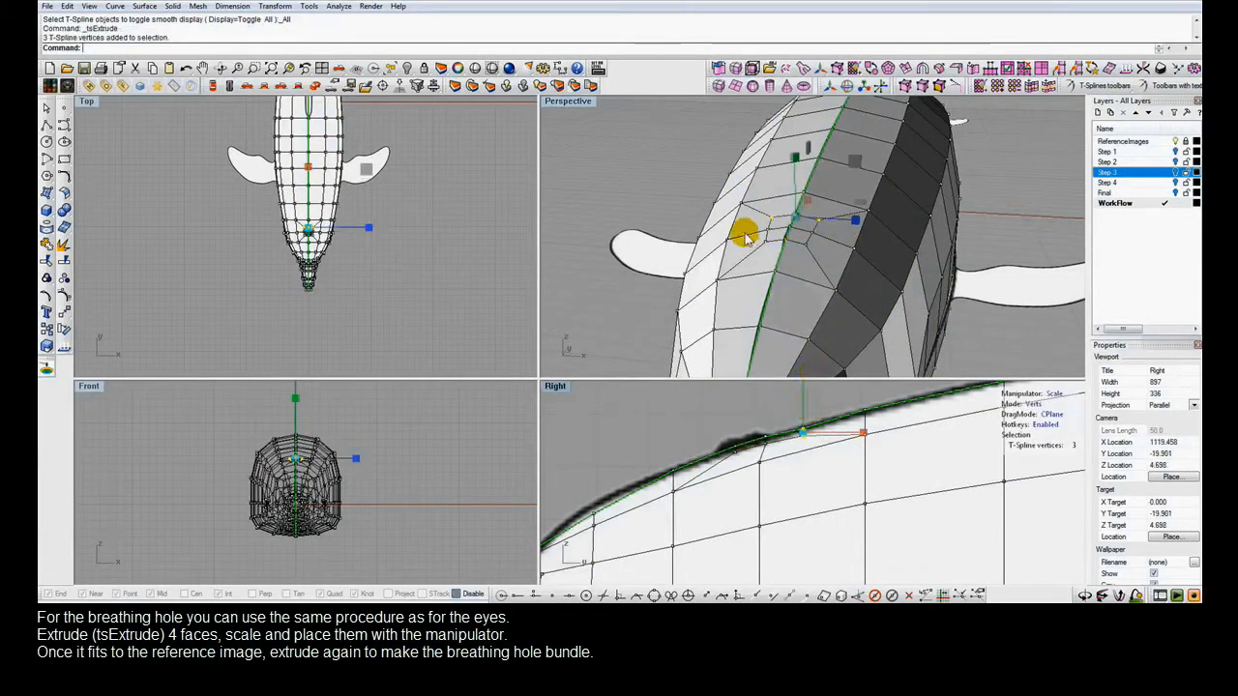
pyautogui.press('w')
pyautogui.moveTo(795, 170); pyautogui.dragTo(795, 167)
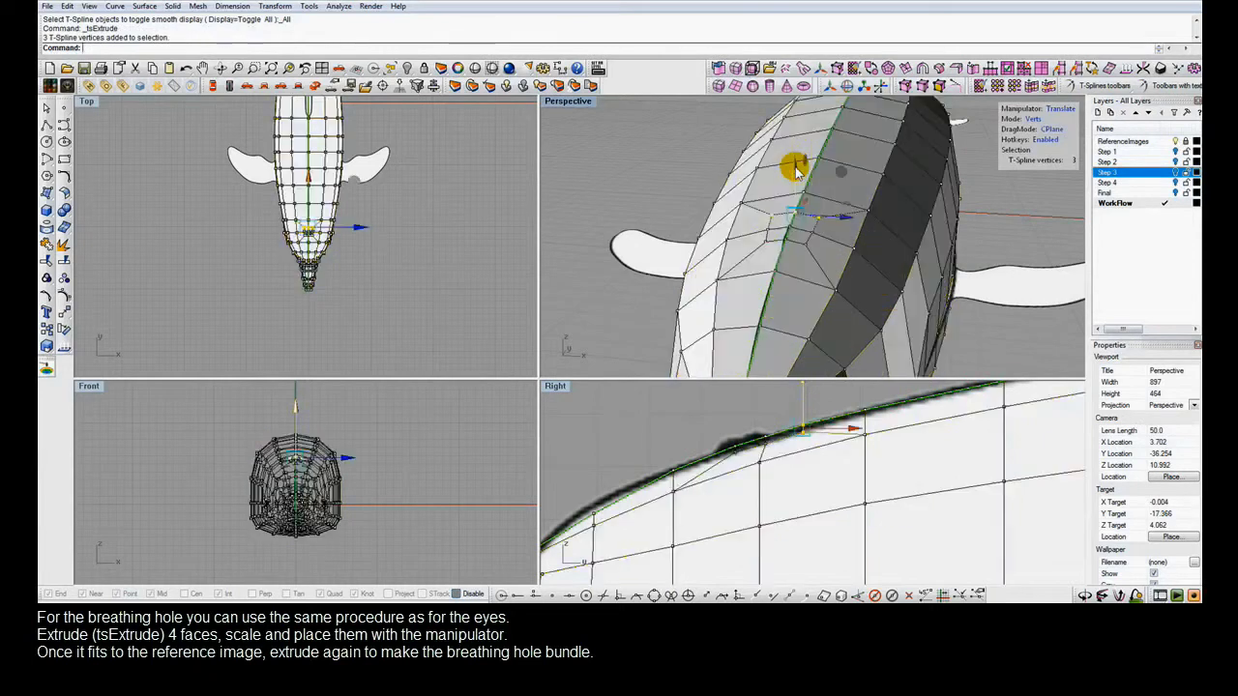
pyautogui.click(493, 229)
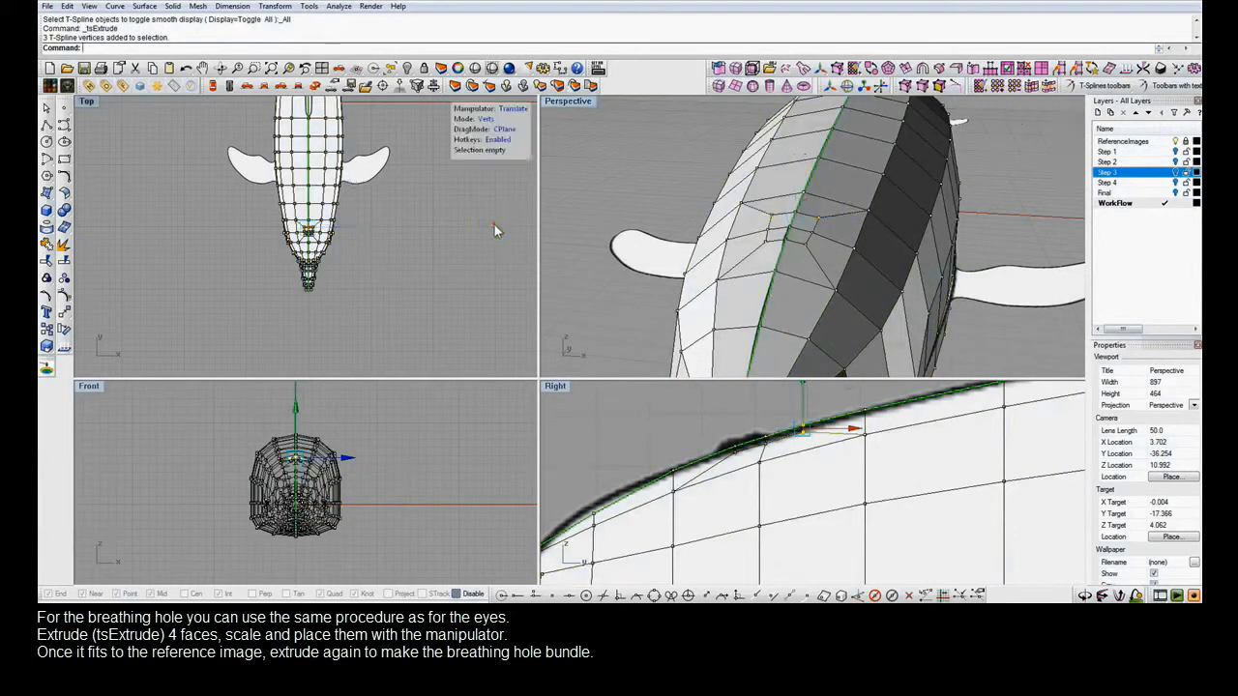
# Select the vertices of the breathing-hole faces in the Top view and scale them narrower toward the reference oval's width.
pyautogui.click(771, 249)
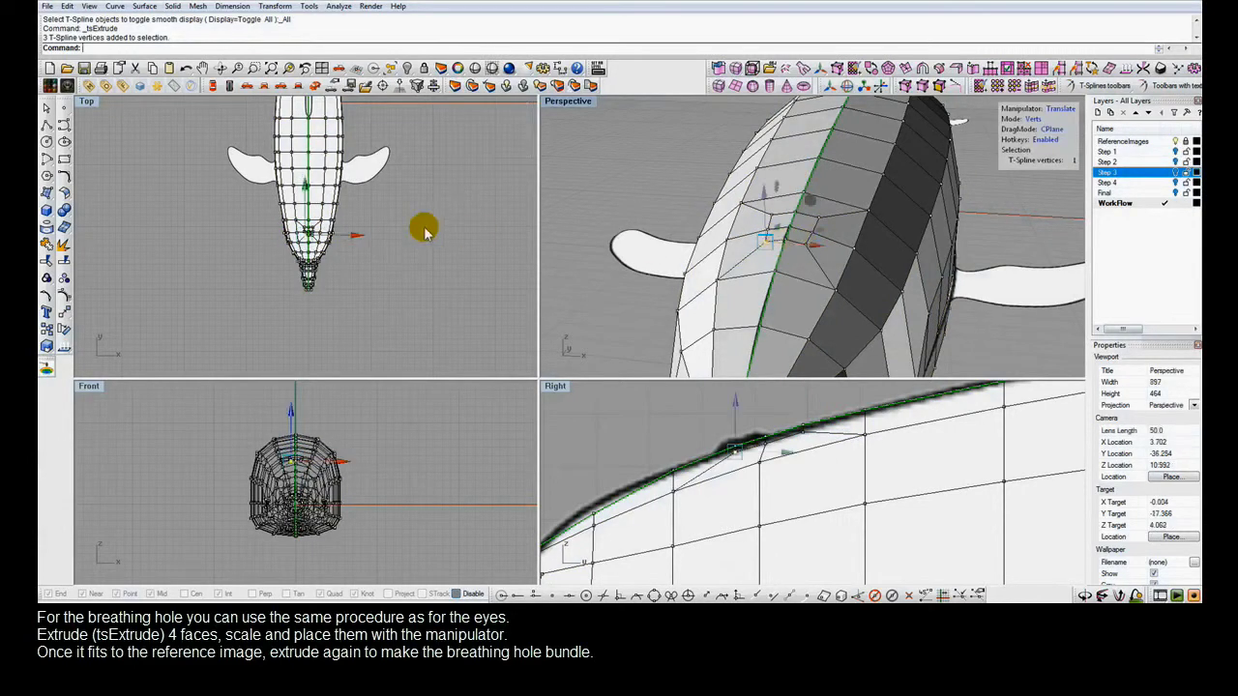
pyautogui.scroll(6, 320, 242)
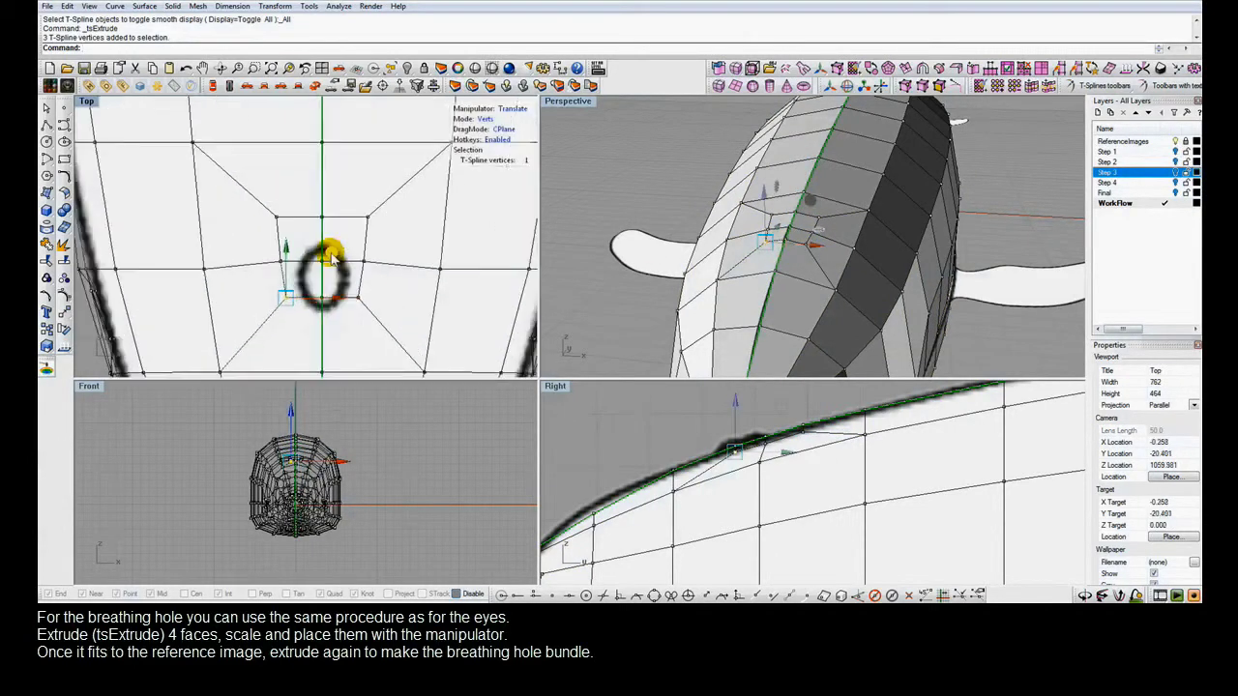
pyautogui.moveTo(267, 188); pyautogui.dragTo(374, 317)
pyautogui.press('r')
pyautogui.moveTo(381, 259); pyautogui.dragTo(363, 259)
pyautogui.click(348, 330)
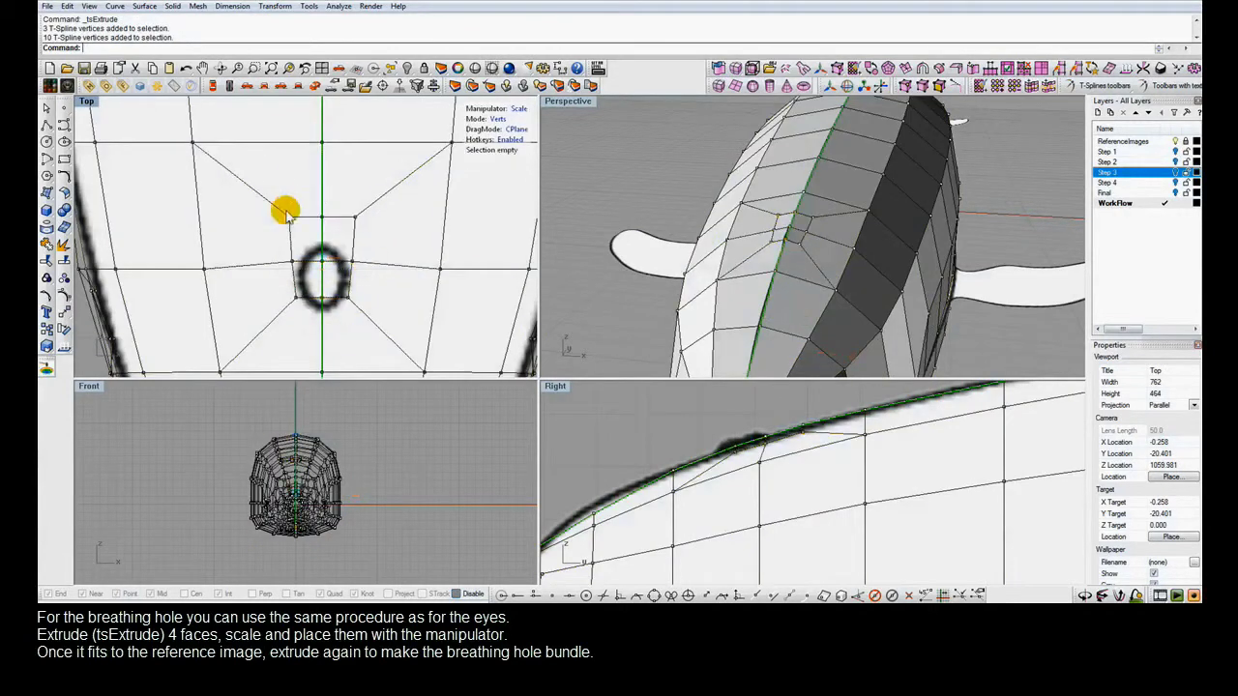
# Select only the breathing-hole vertices on top of the head and move them forward over the reference oval.
pyautogui.moveTo(359, 305); pyautogui.dragTo(360, 304)
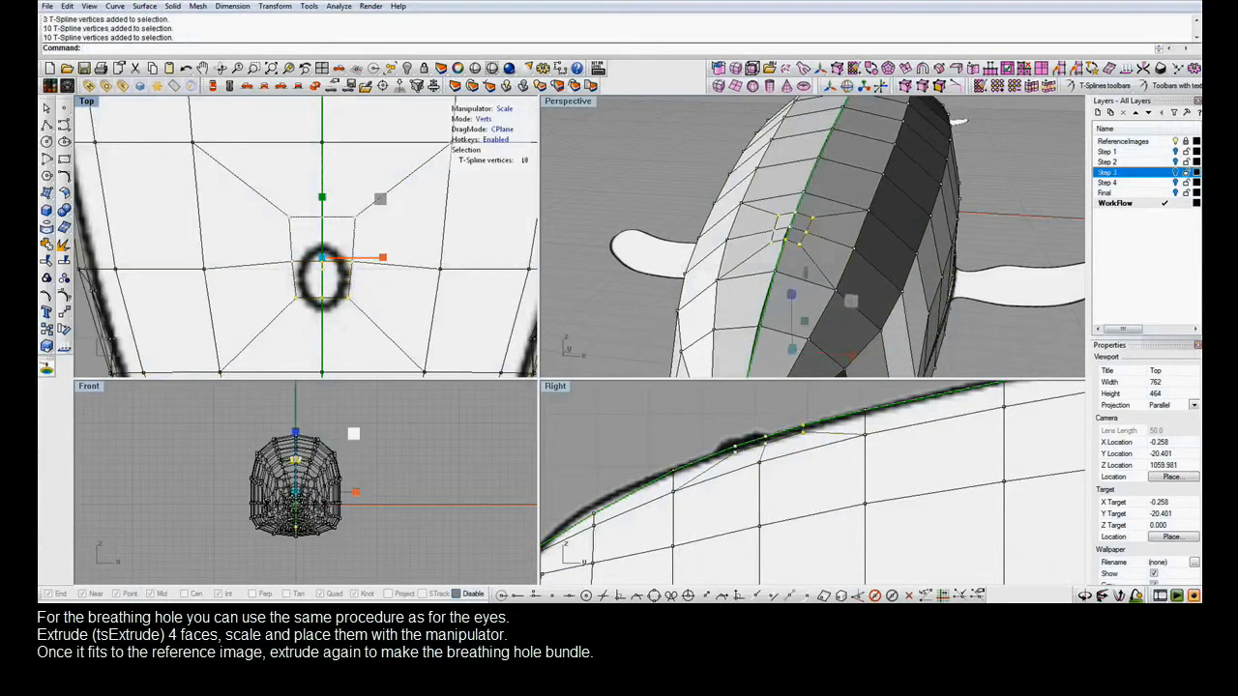
pyautogui.keyDown('ctrl'); pyautogui.moveTo(259, 545); pyautogui.dragTo(330, 495); pyautogui.keyUp('ctrl')
pyautogui.press('w')
pyautogui.moveTo(326, 315); pyautogui.dragTo(327, 331)
# Pull the corner vertices of the breathing-hole faces inward in the Top view to round the outline around the reference oval.
pyautogui.click(288, 236)
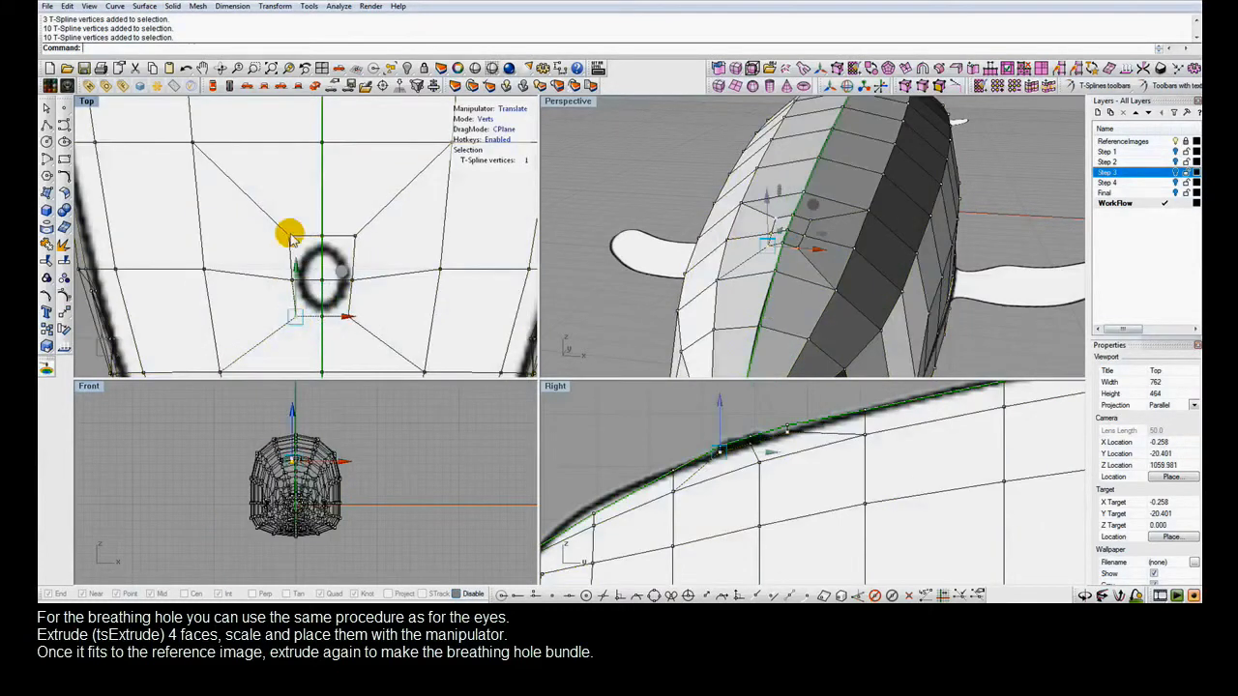
pyautogui.moveTo(344, 276); pyautogui.dragTo(356, 276)
pyautogui.press('r')
pyautogui.moveTo(306, 222); pyautogui.dragTo(306, 235)
pyautogui.click(273, 241)
# Select the four breathing-hole faces, scale them vertically and rotate them slightly in the Right view to follow the head's slope.
pyautogui.press('d')
pyautogui.click(275, 242)
pyautogui.click(312, 272)
pyautogui.keyDown('shift'); pyautogui.click(333, 271); pyautogui.keyUp('shift')
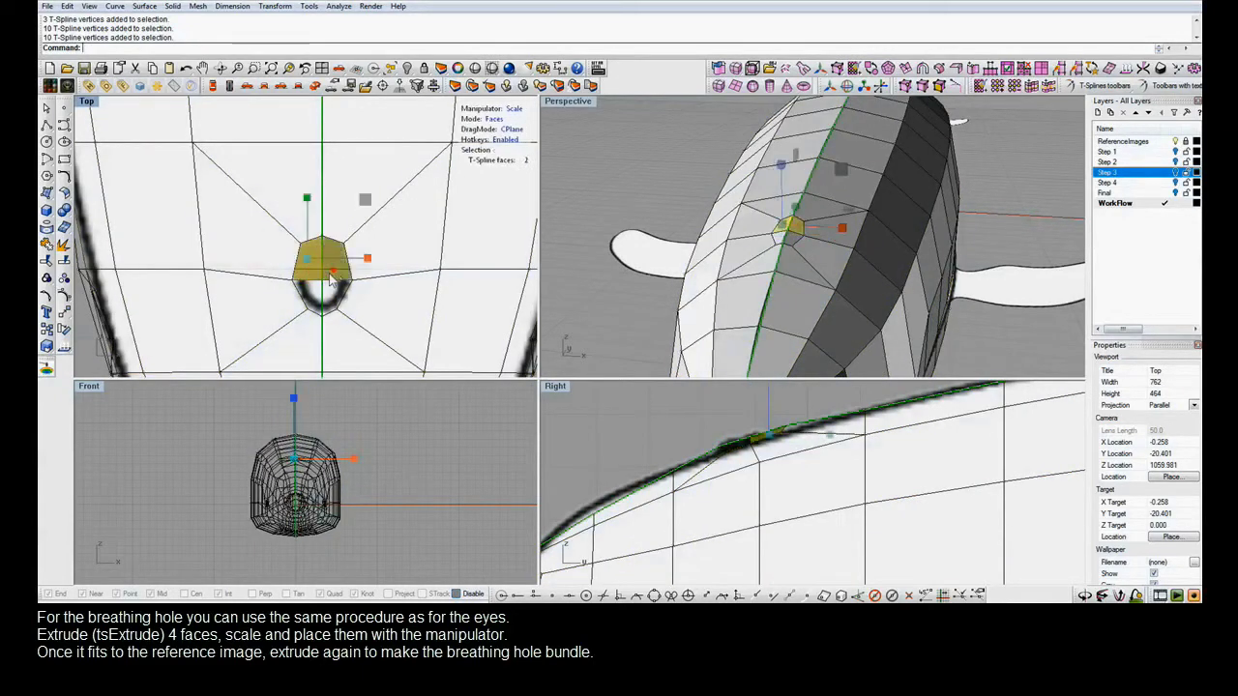
pyautogui.keyDown('shift'); pyautogui.click(312, 296); pyautogui.keyUp('shift')
pyautogui.keyDown('shift'); pyautogui.click(334, 296); pyautogui.keyUp('shift')
pyautogui.moveTo(822, 300); pyautogui.dragTo(773, 293, button='right')
pyautogui.scroll(5, 784, 233)
pyautogui.moveTo(779, 142); pyautogui.dragTo(773, 162)
pyautogui.press('e')
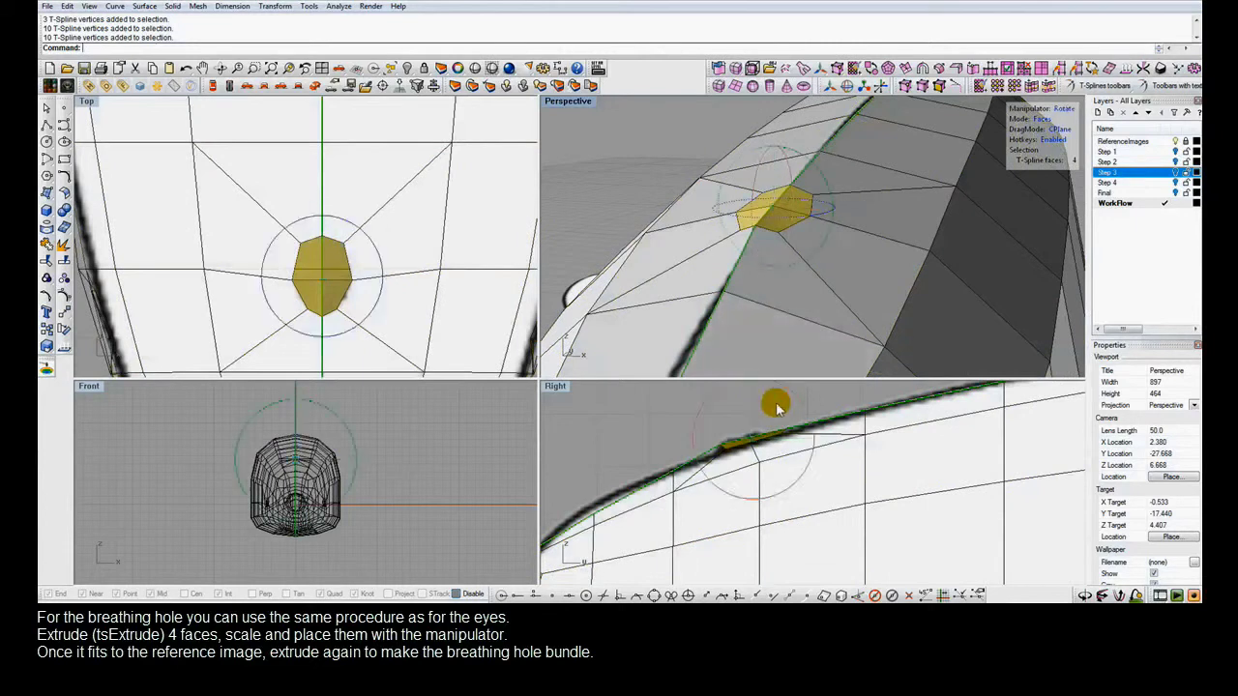
pyautogui.moveTo(698, 407); pyautogui.dragTo(695, 413)
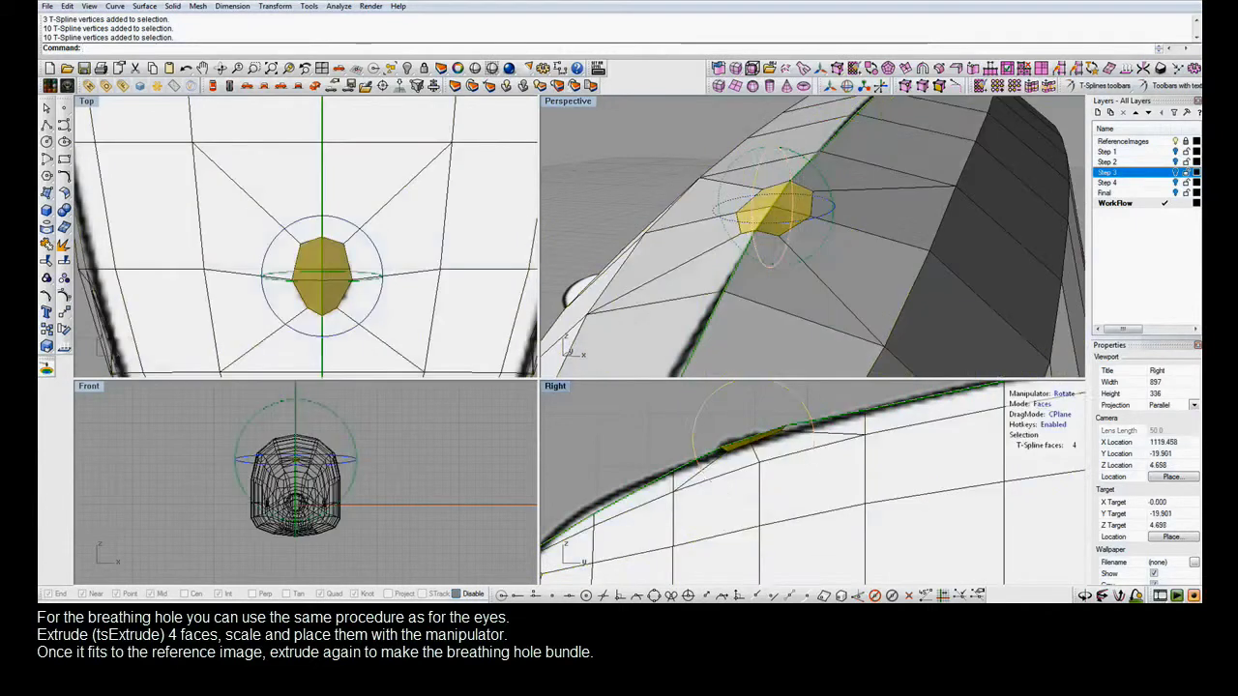
# Extrude the four breathing-hole faces and raise them slightly above the head surface.
pyautogui.click(901, 68)
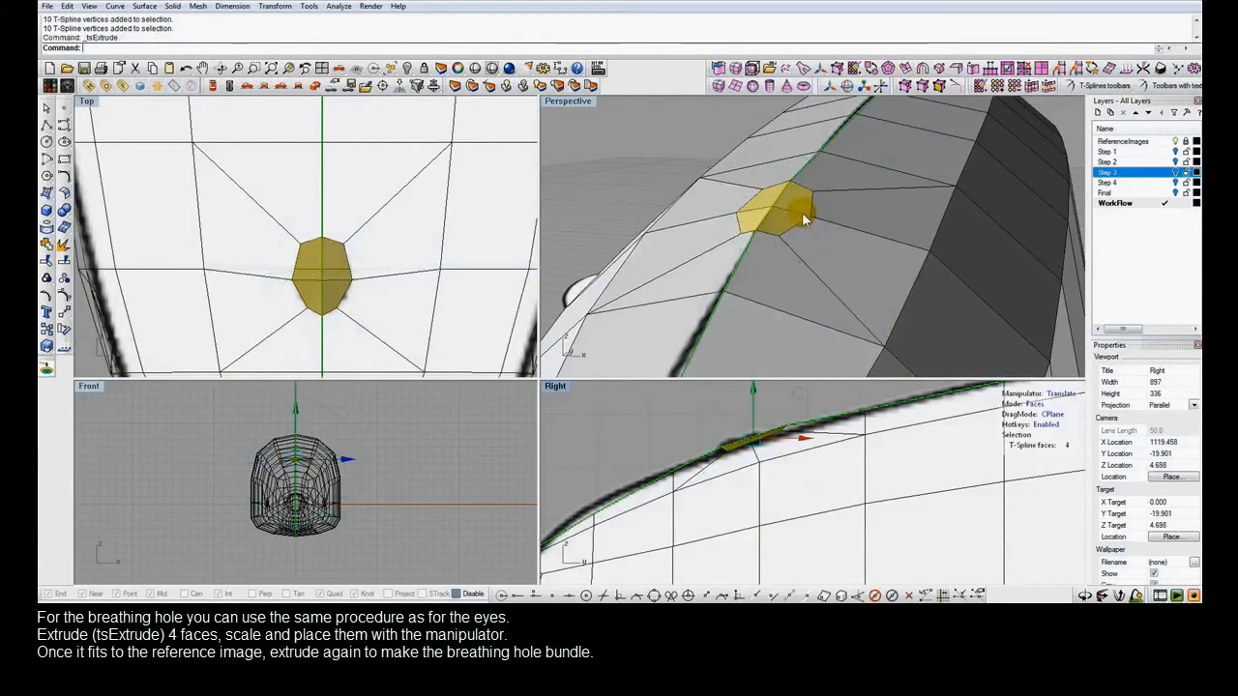
pyautogui.click(772, 157)
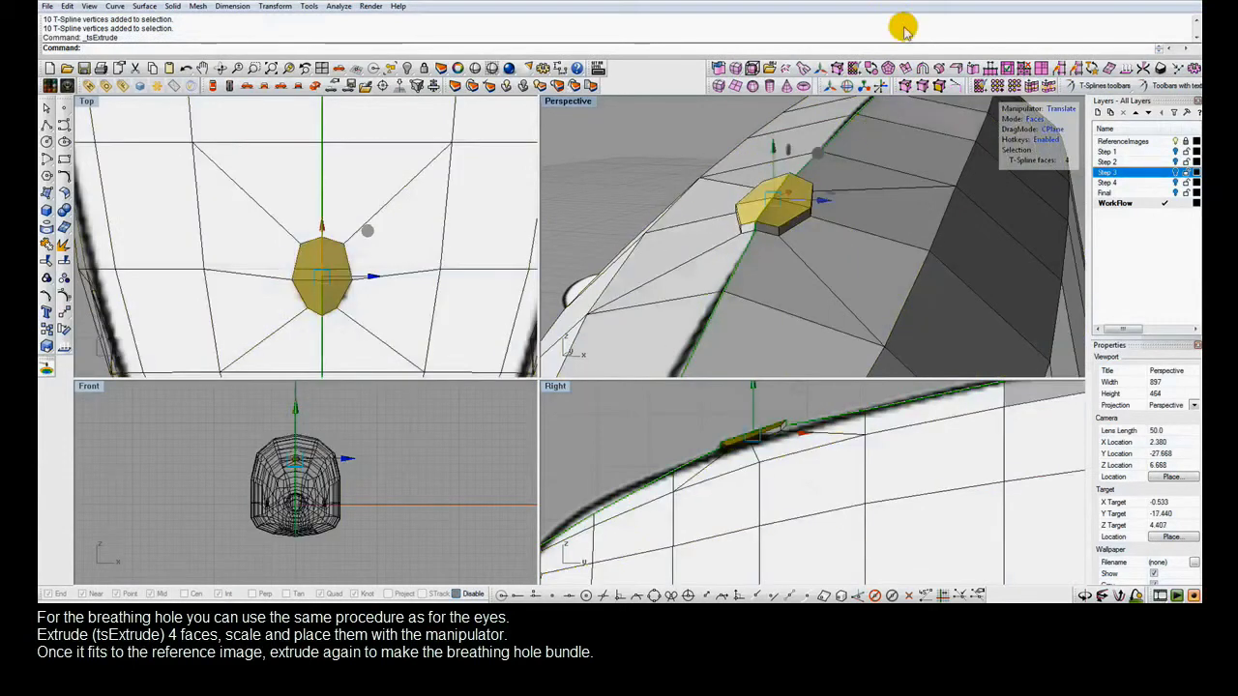
pyautogui.click(922, 66)
# Extrude the raised faces again and scale them inward to leave a narrow rim around the breathing hole.
pyautogui.click(903, 69)
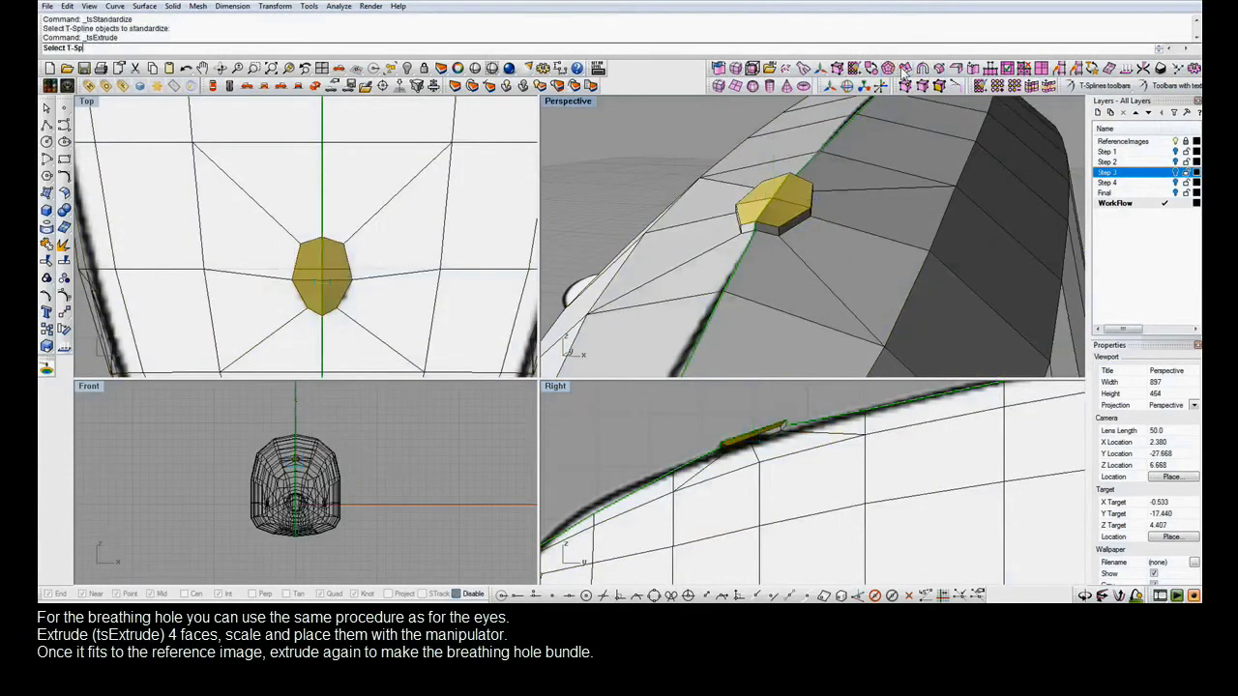
pyautogui.press('r')
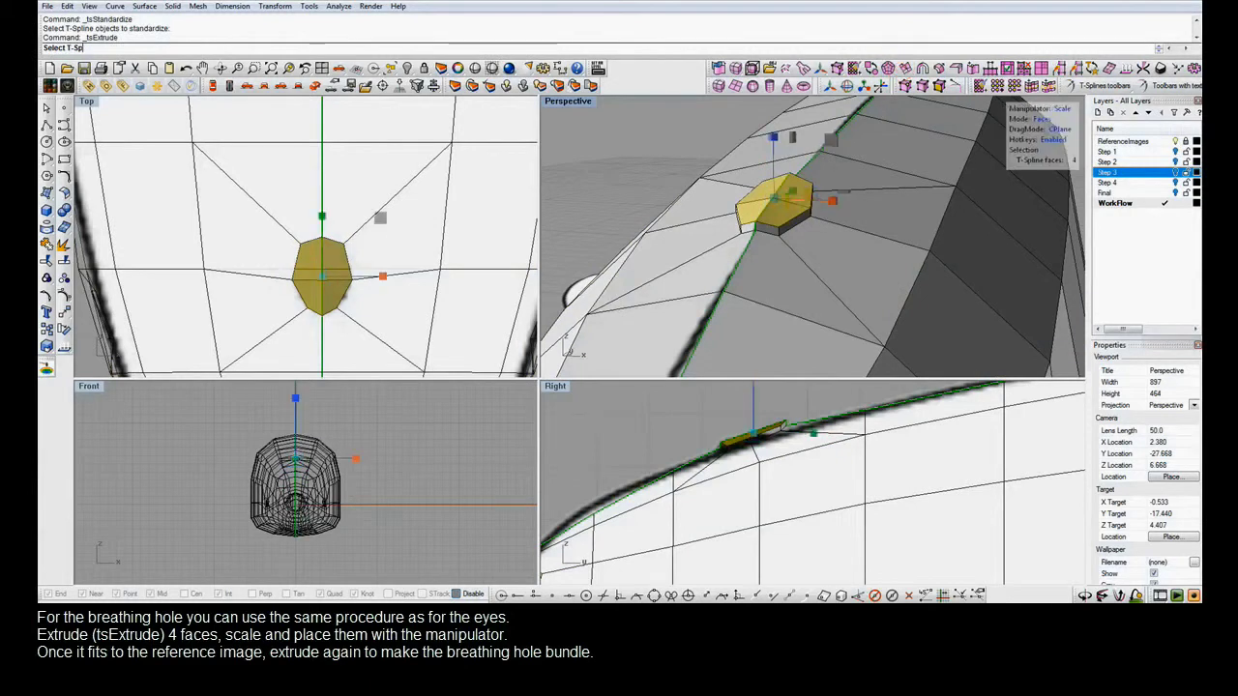
pyautogui.moveTo(773, 199); pyautogui.dragTo(746, 221)
# Extrude the four faces inside the breathing-hole rim and push them down to hollow out the opening.
pyautogui.click(903, 68)
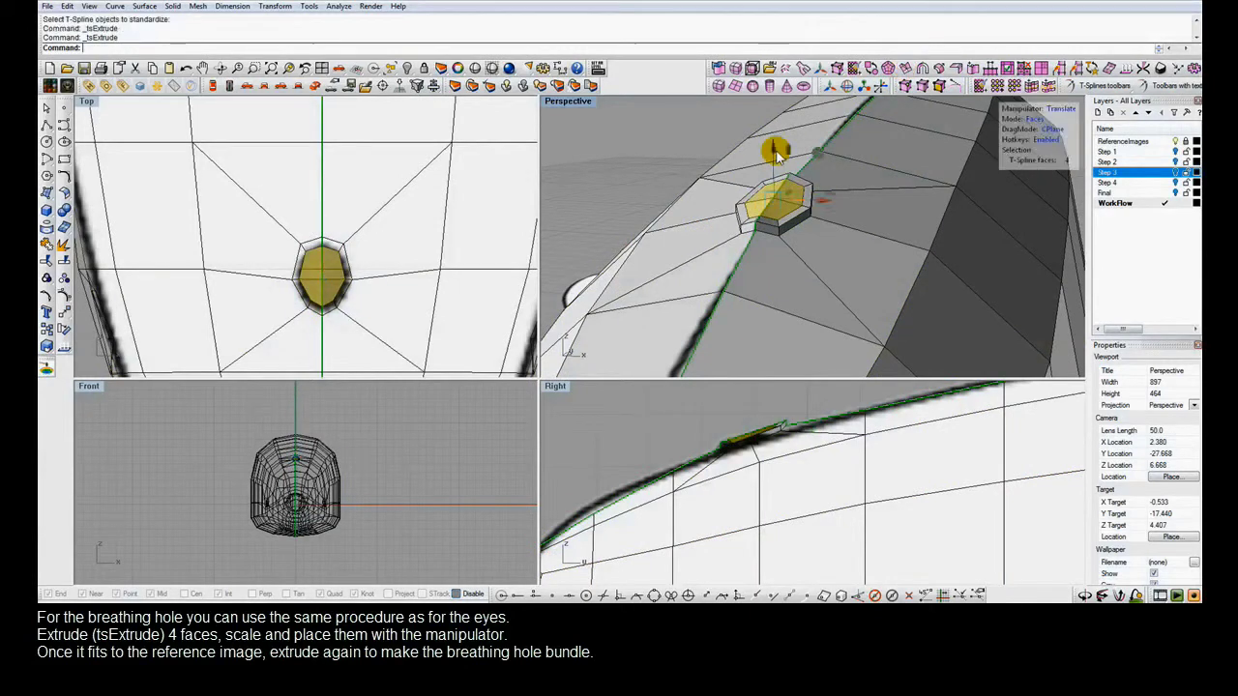
pyautogui.moveTo(777, 158); pyautogui.dragTo(773, 165)
pyautogui.press('Tab')
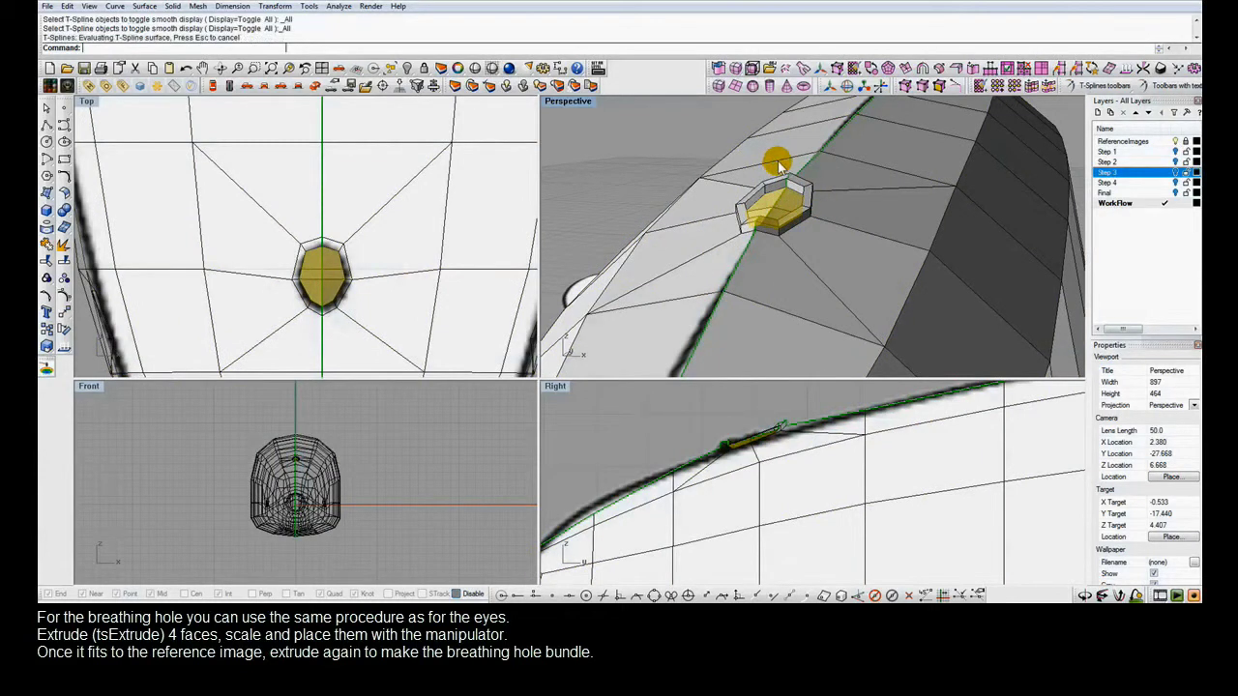
# In smooth mode, select the two front faces of the breathing-hole rim and lower them slightly toward the head surface.
pyautogui.moveTo(779, 164); pyautogui.dragTo(755, 225)
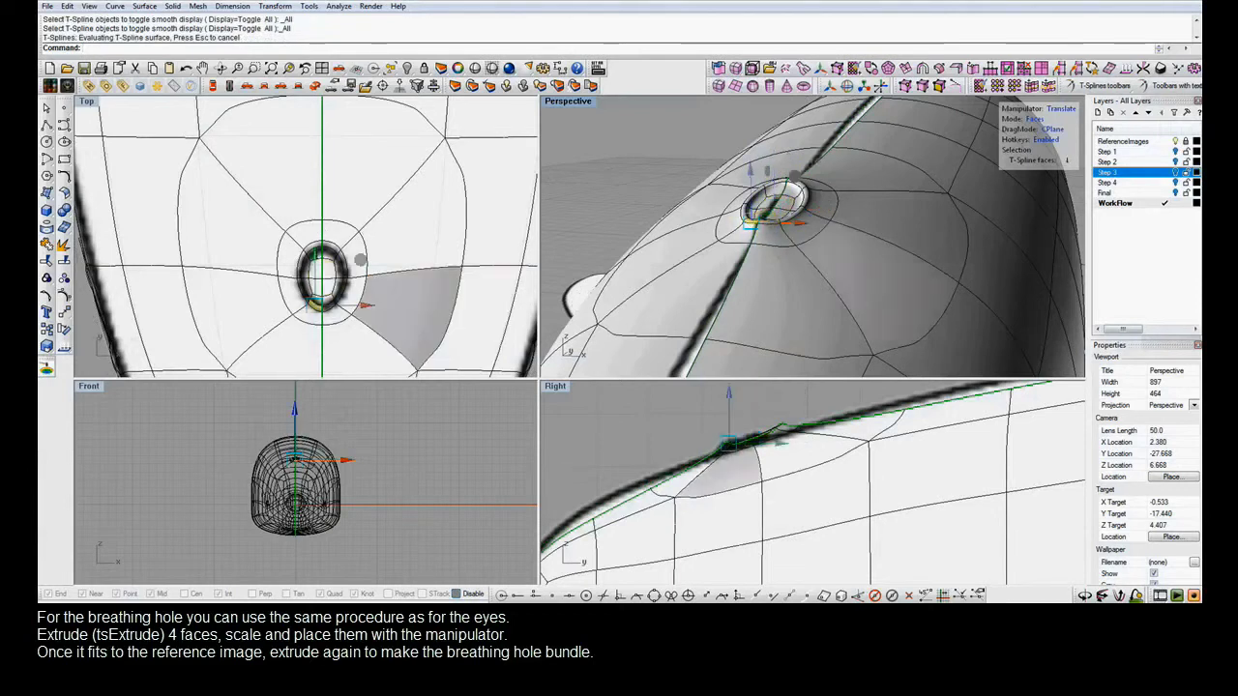
pyautogui.keyDown('ctrl'); pyautogui.moveTo(754, 224); pyautogui.dragTo(751, 191, button='right'); pyautogui.keyUp('ctrl')
pyautogui.scroll(5, 754, 187)
pyautogui.keyDown('shift'); pyautogui.click(899, 268); pyautogui.keyUp('shift')
pyautogui.moveTo(868, 226); pyautogui.dragTo(867, 242)
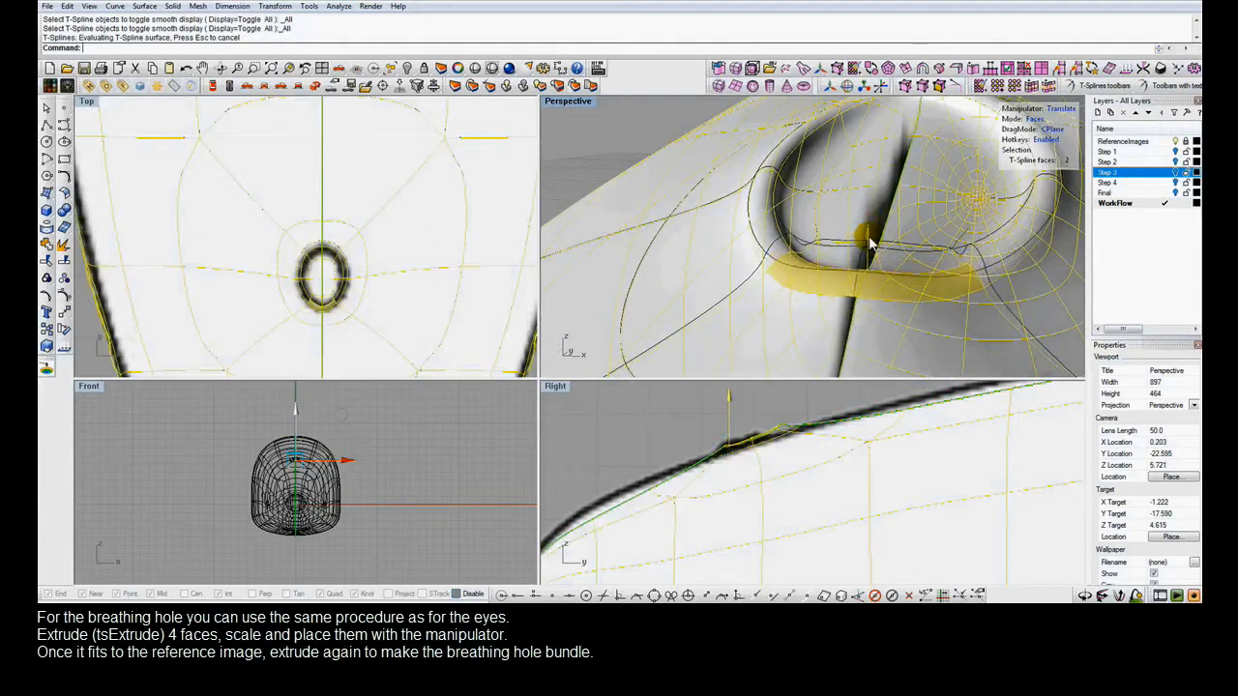
# Examine the dolphin's head, breathing hole and eye in a shaded preview from several angles.
pyautogui.click(617, 144)
pyautogui.moveTo(757, 217); pyautogui.dragTo(1064, 212, button='right')
pyautogui.keyDown('ctrl'); pyautogui.moveTo(633, 232); pyautogui.dragTo(667, 307, button='right'); pyautogui.keyUp('ctrl')
pyautogui.click(693, 169)
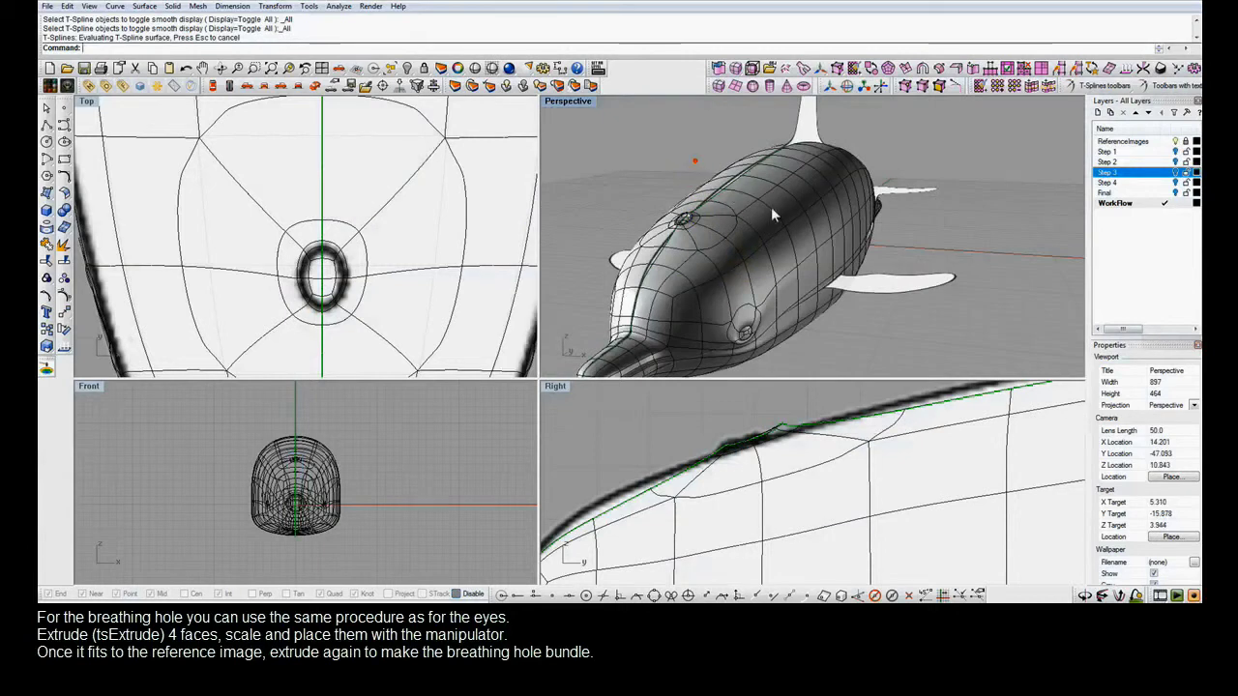
pyautogui.moveTo(897, 249); pyautogui.dragTo(890, 248, button='right')
pyautogui.click(475, 68)
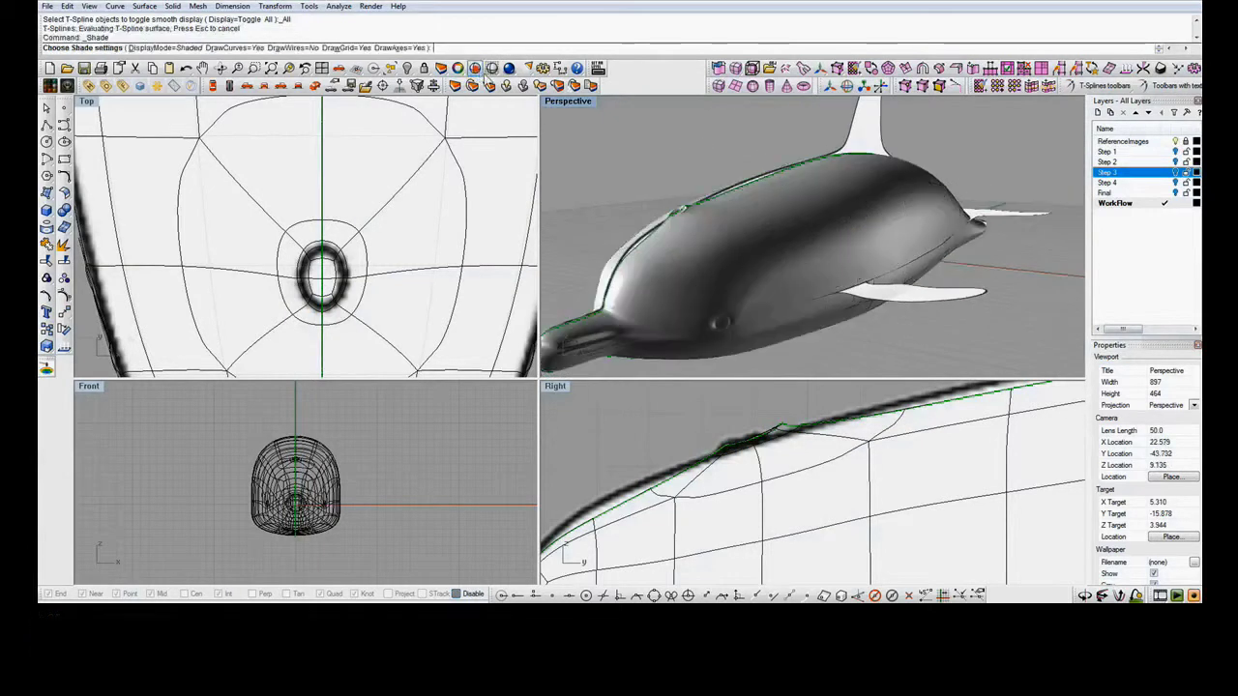
pyautogui.moveTo(737, 281)
pyautogui.mouseDown(button='right')
pyautogui.moveTo(690, 262)
pyautogui.moveTo(884, 284)
pyautogui.moveTo(799, 285)
pyautogui.mouseUp(button='right')
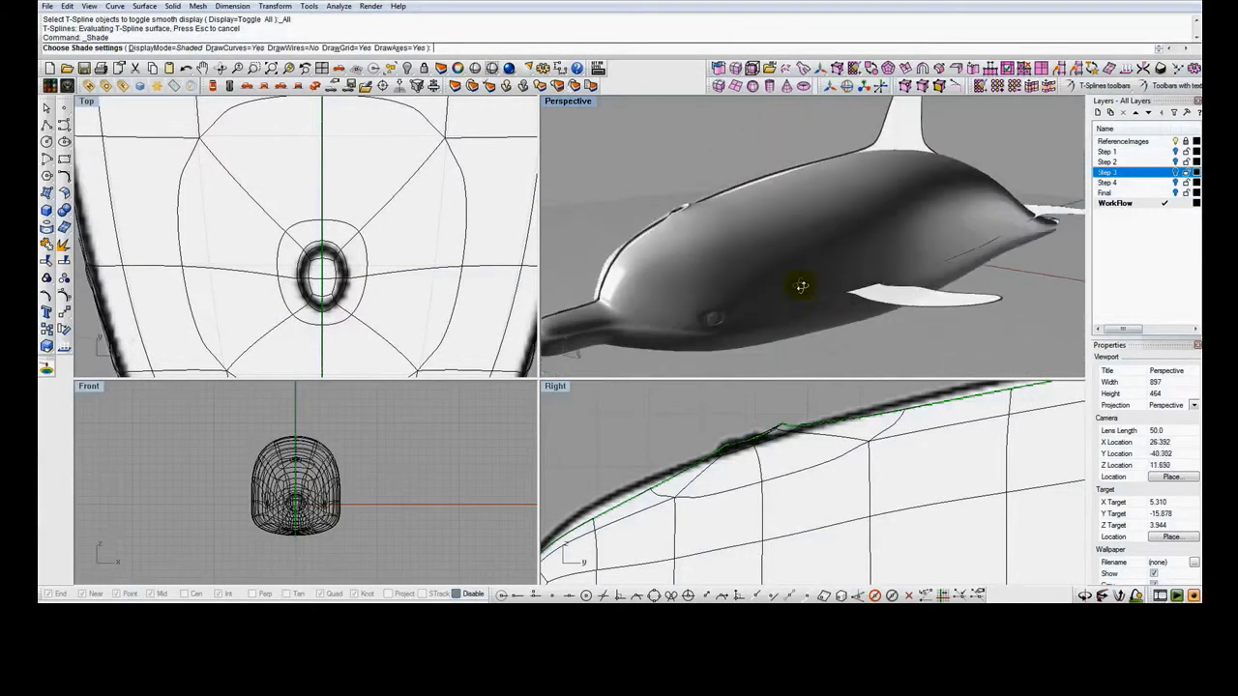
pyautogui.press('Escape')
pyautogui.moveTo(658, 171); pyautogui.dragTo(776, 222, button='right')
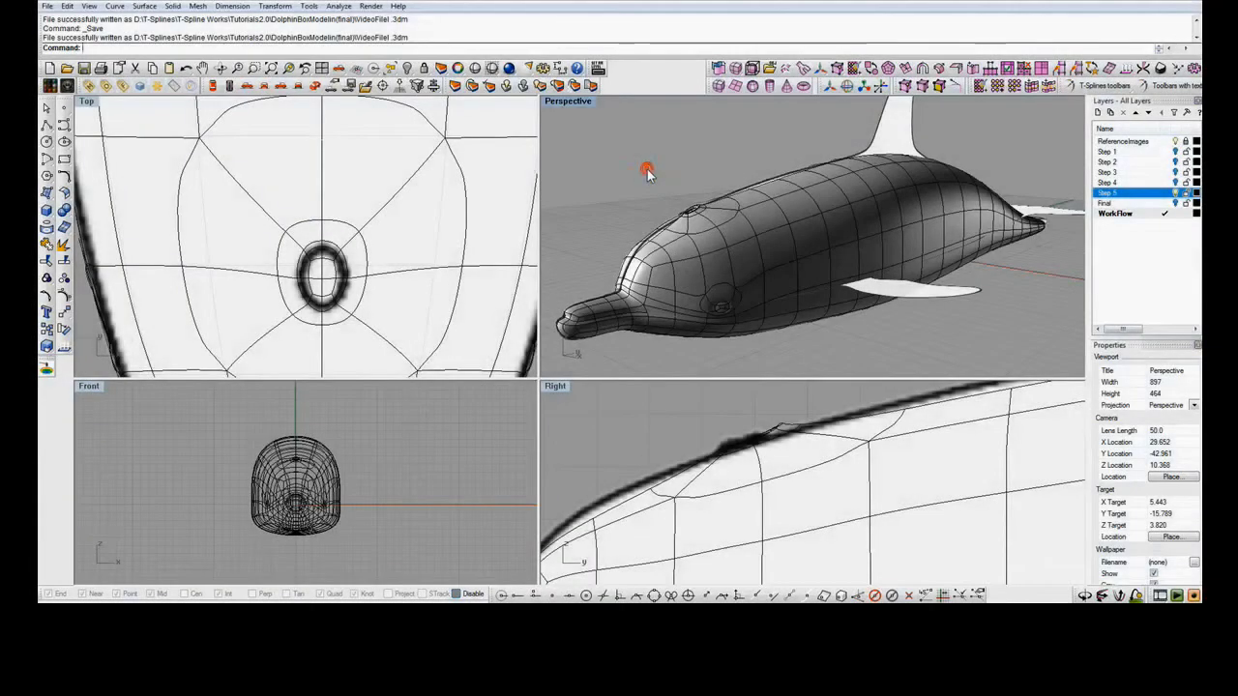
# Select two faces on the dolphin's flank at the side fin root and extrude them in box mode in the Top view.
pyautogui.press('d')
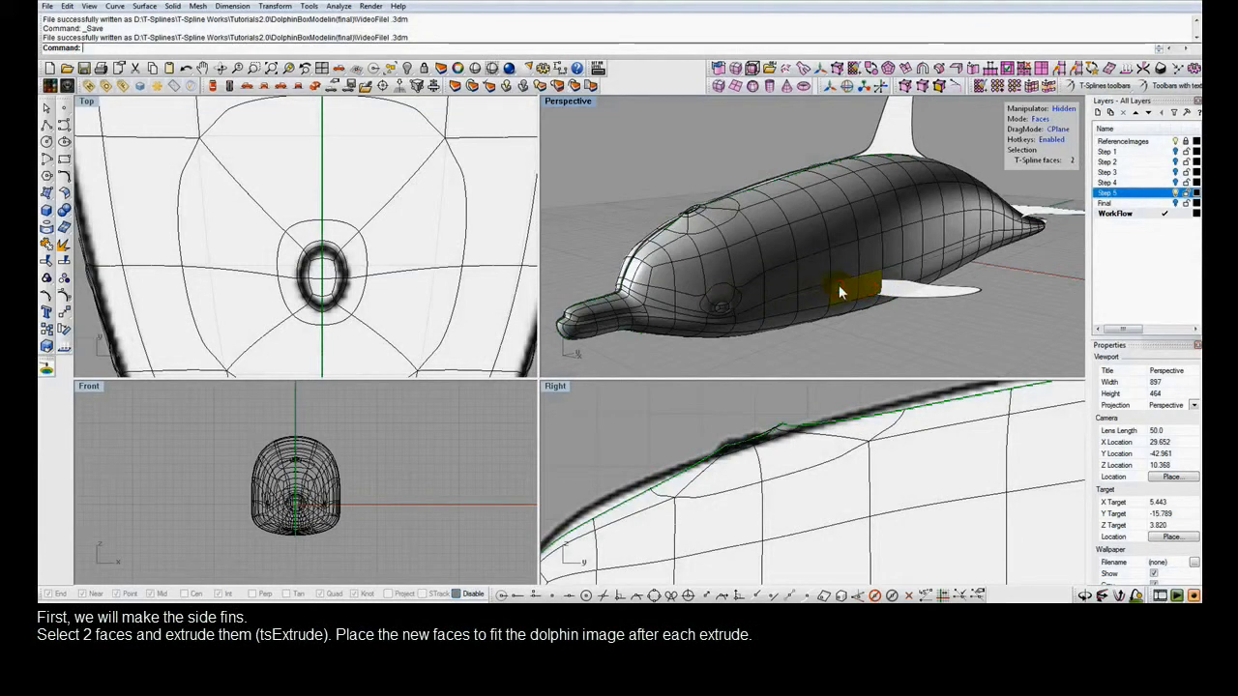
pyautogui.press('Tab')
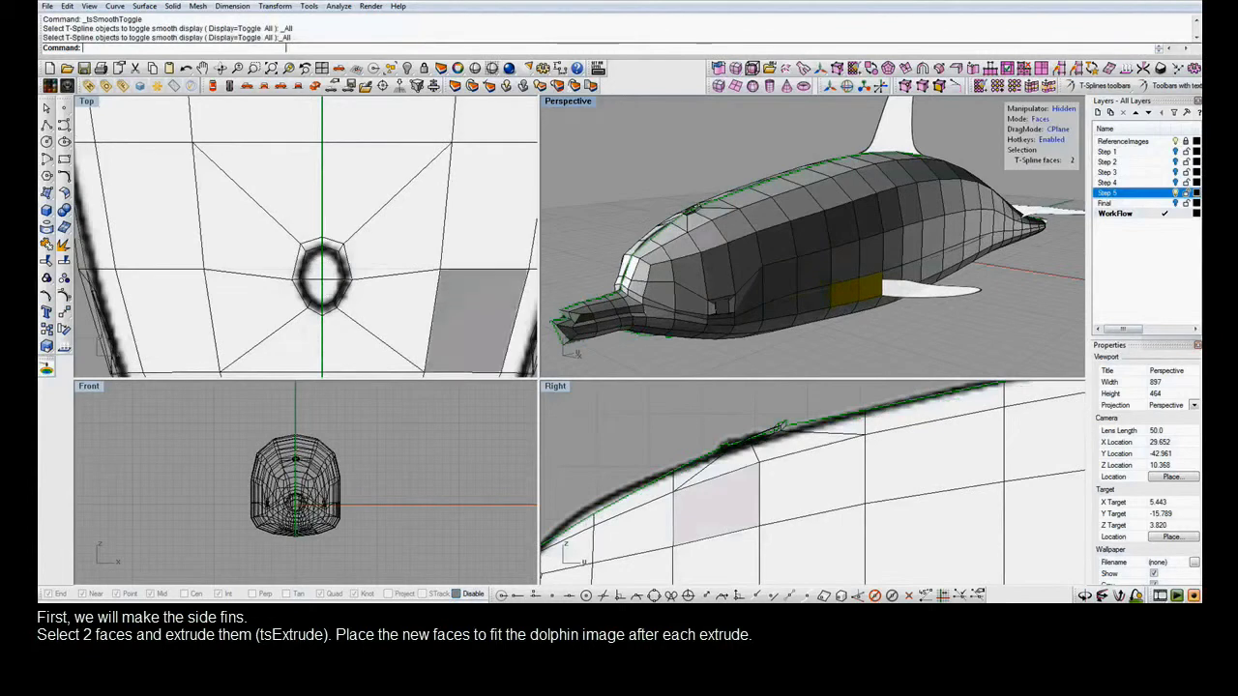
pyautogui.doubleClick(87, 101)
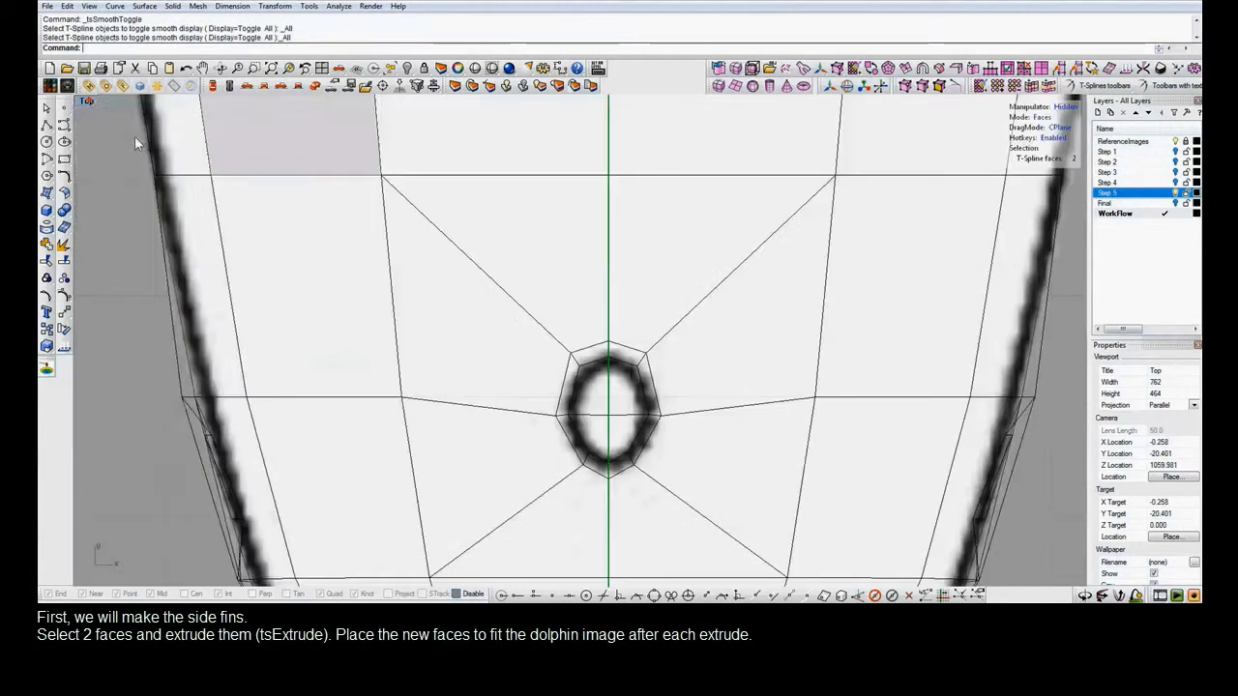
pyautogui.scroll(5, 725, 336)
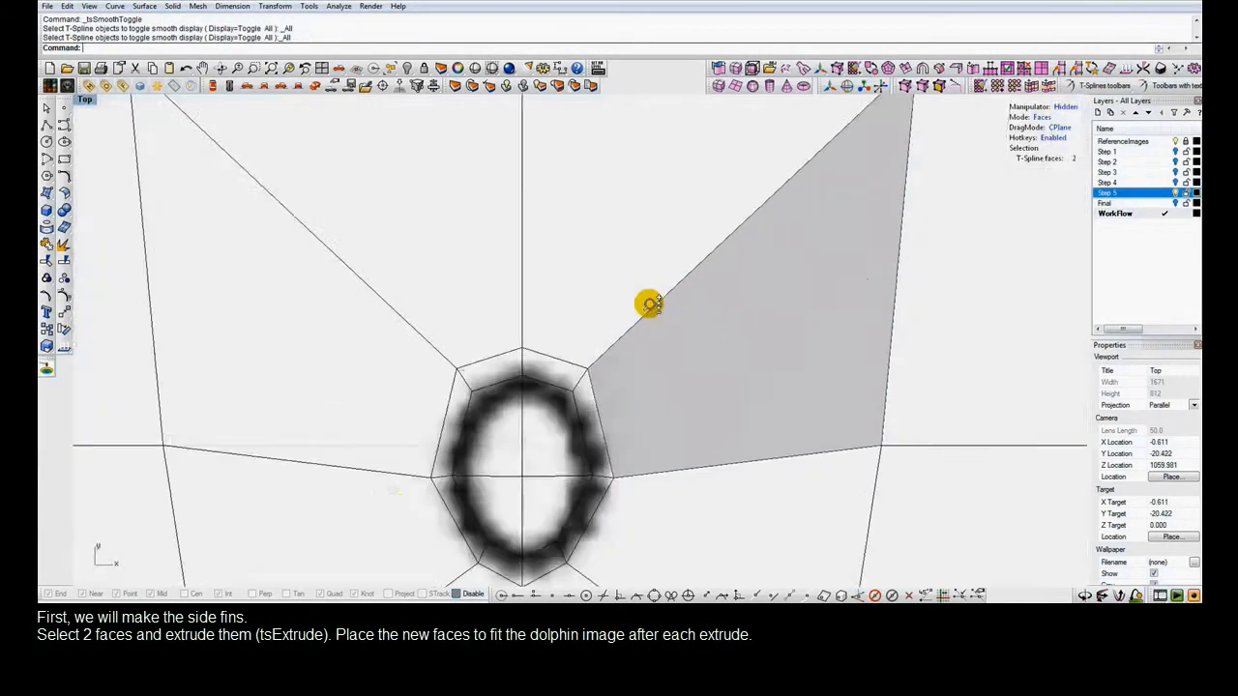
pyautogui.scroll(-5, 649, 305)
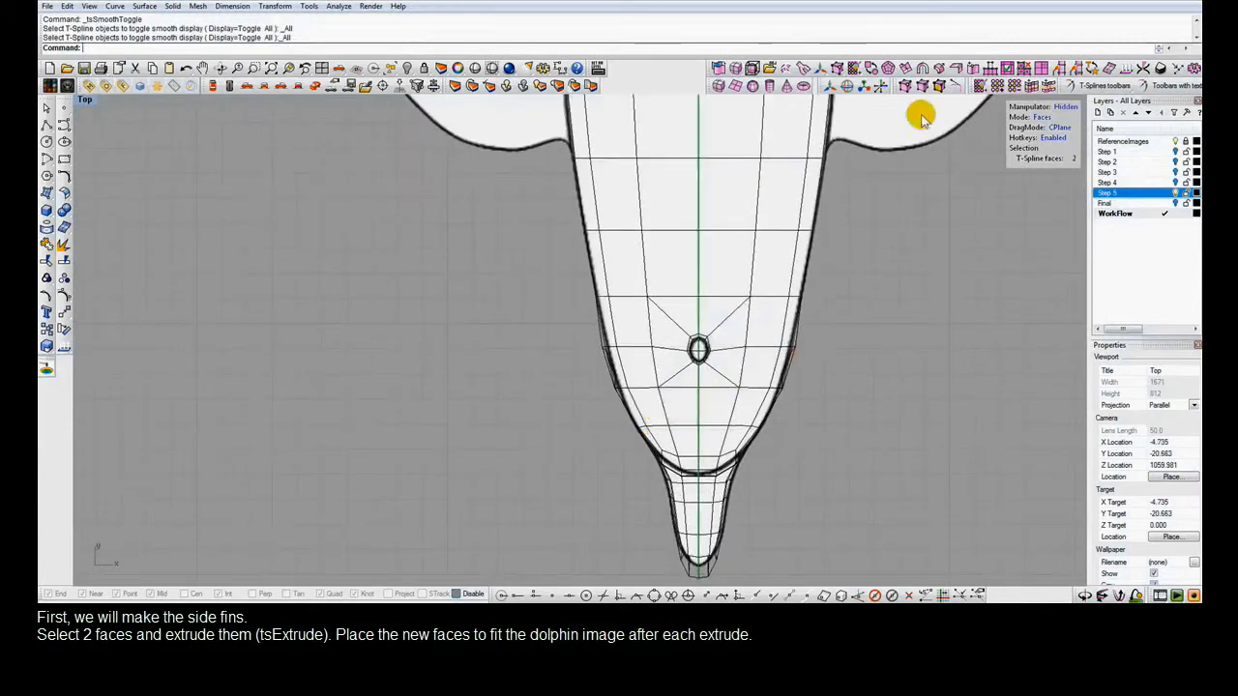
pyautogui.click(904, 69)
pyautogui.moveTo(901, 248); pyautogui.dragTo(640, 471, button='right')
pyautogui.scroll(3, 755, 438)
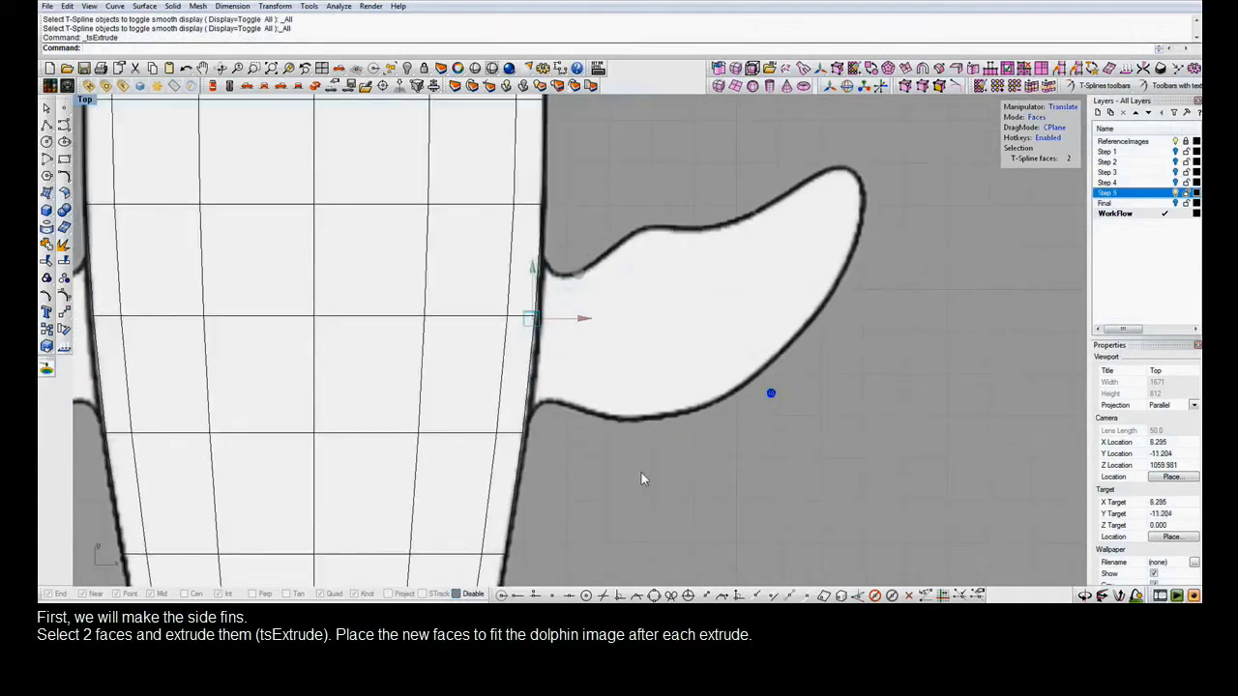
# Extrude the side fin's end faces twice more, moving and scaling them to follow the reference fin outline.
pyautogui.rightClick(571, 292)
pyautogui.press('r')
pyautogui.moveTo(605, 291); pyautogui.dragTo(638, 243)
pyautogui.rightClick(642, 194)
pyautogui.press('w')
pyautogui.press('e')
pyautogui.press('r')
pyautogui.press('w')
pyautogui.moveTo(690, 290); pyautogui.dragTo(849, 230)
# Extrude the end faces once more, then move, rotate and scale them to fit the side fin's tip.
pyautogui.rightClick(685, 174)
pyautogui.press('r')
pyautogui.press('w')
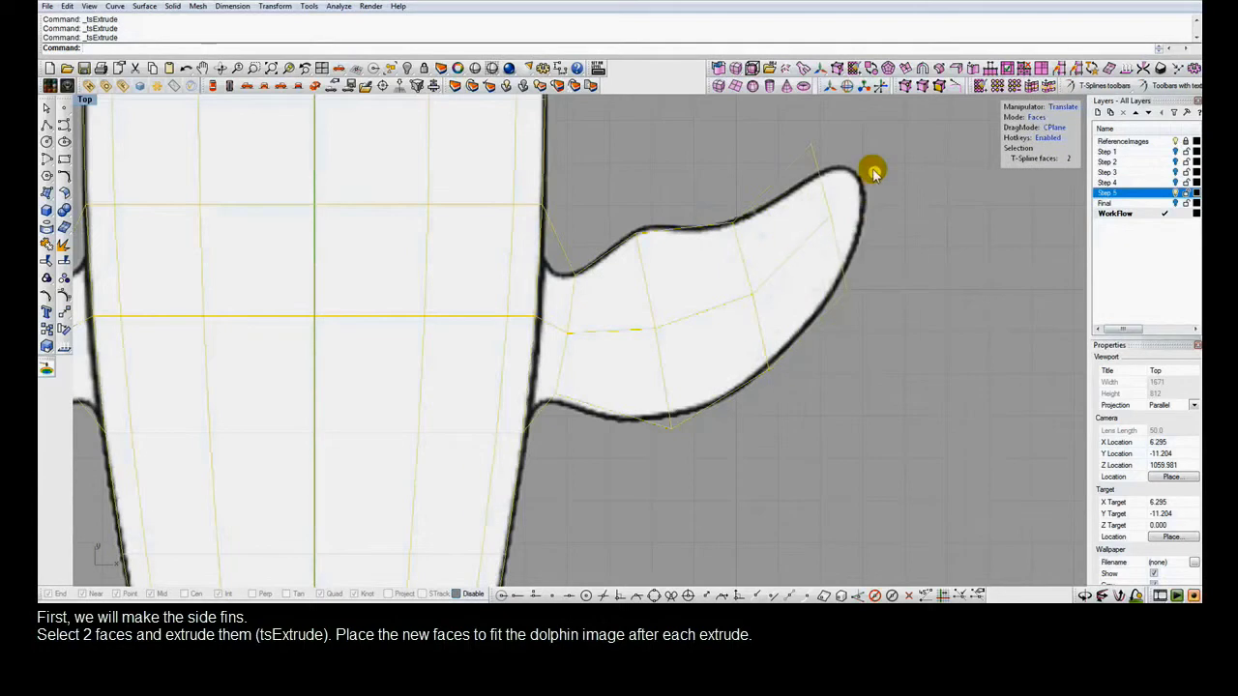
pyautogui.moveTo(875, 174); pyautogui.dragTo(819, 203)
pyautogui.press('e')
pyautogui.press('r')
# Pull the end vertices toward the reference fin tip and show the model in smooth mode.
pyautogui.press('a')
pyautogui.moveTo(821, 145); pyautogui.dragTo(853, 236)
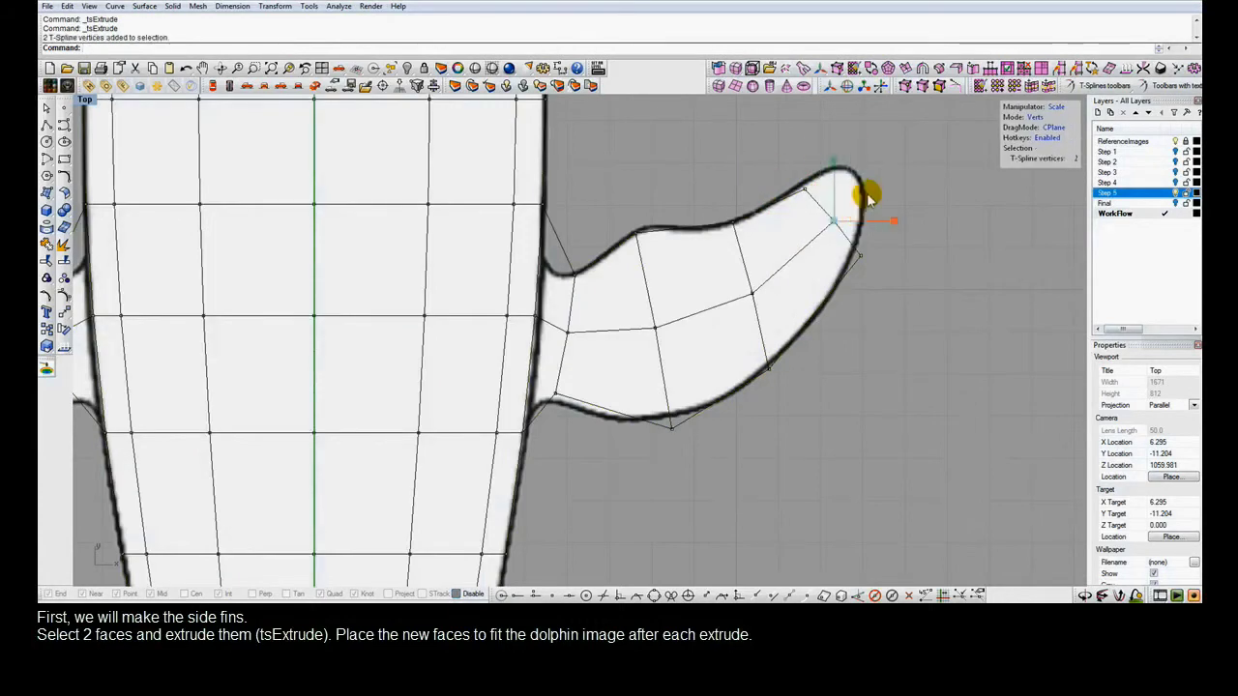
pyautogui.moveTo(878, 180); pyautogui.dragTo(901, 113)
pyautogui.press('Tab')
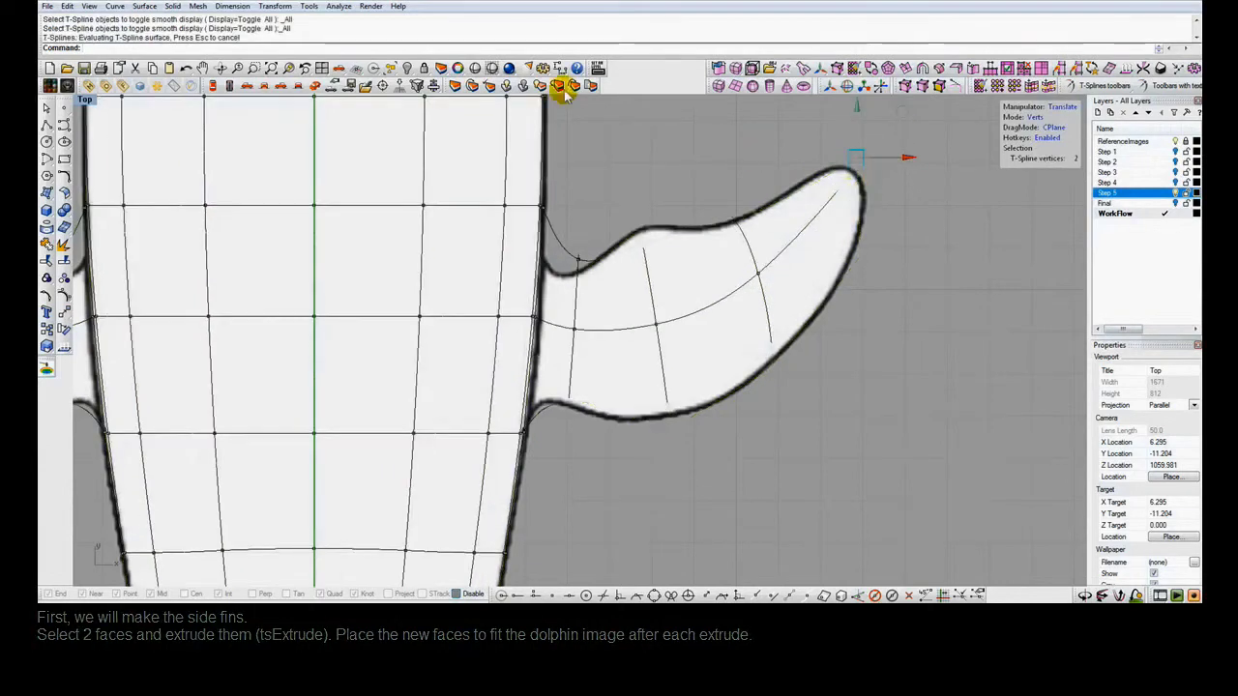
# Shade the Top view and move the side fin's root and leading-edge vertices to match the reference outline.
pyautogui.click(492, 69)
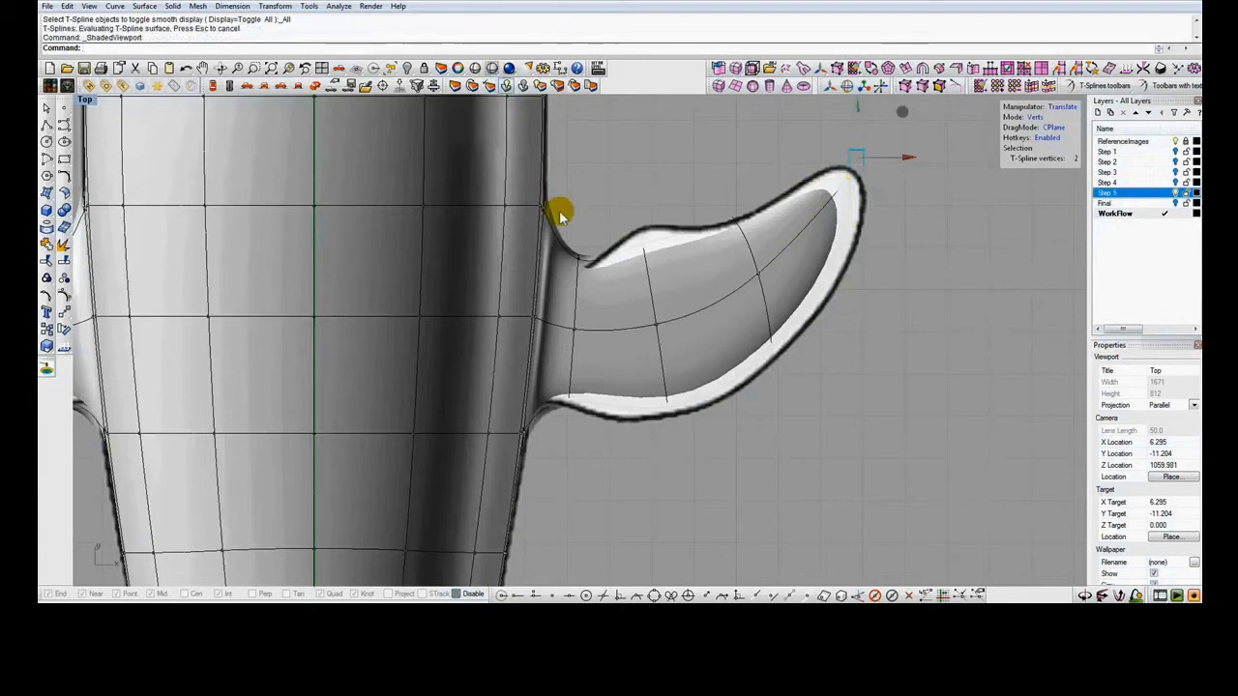
pyautogui.hotkey('ctrl', 'z')
pyautogui.moveTo(565, 206); pyautogui.dragTo(599, 252)
pyautogui.moveTo(586, 442); pyautogui.dragTo(593, 354)
pyautogui.moveTo(699, 461); pyautogui.dragTo(652, 387)
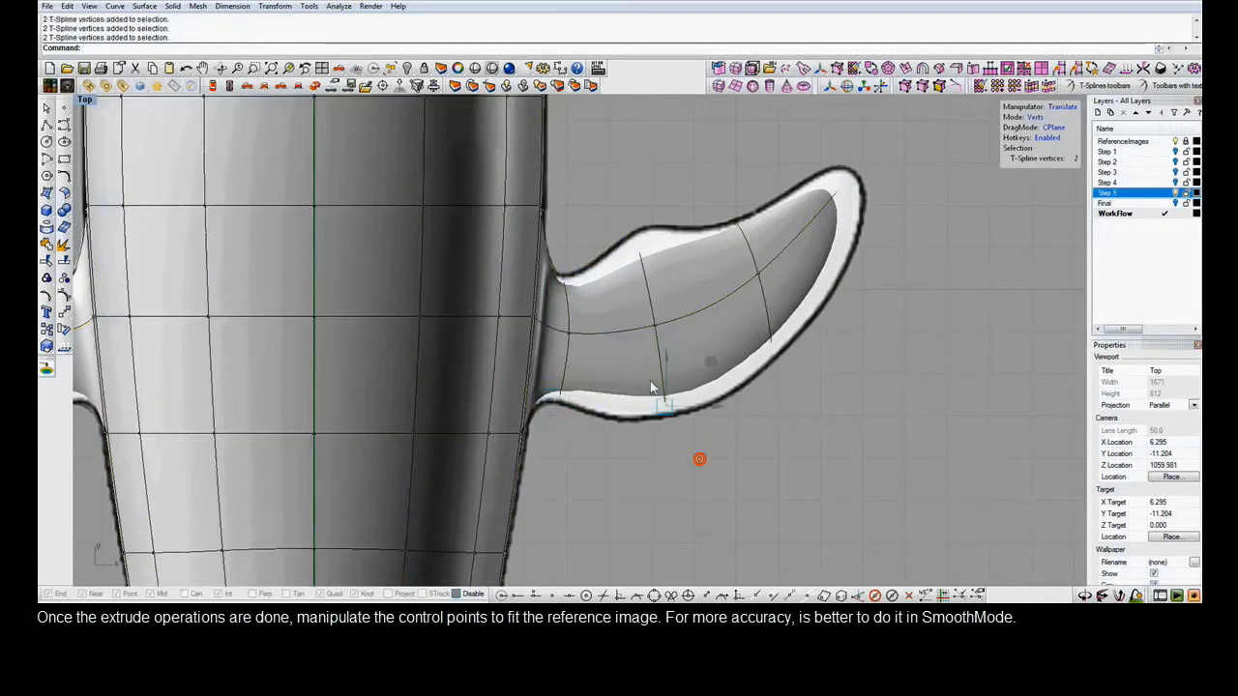
pyautogui.moveTo(711, 360); pyautogui.dragTo(698, 383)
pyautogui.moveTo(820, 403); pyautogui.dragTo(745, 334)
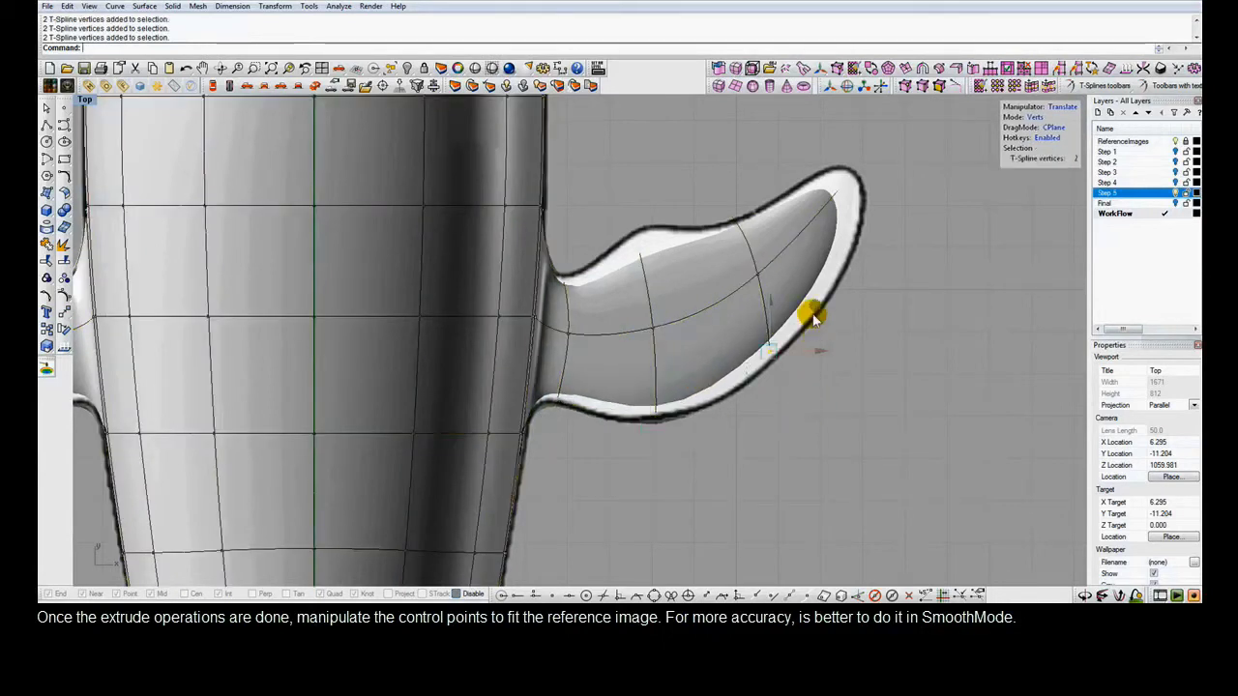
pyautogui.moveTo(827, 309)
pyautogui.mouseDown()
pyautogui.moveTo(837, 296)
pyautogui.moveTo(820, 307)
pyautogui.mouseUp()
# Undo the last drag and move the side fin's trailing-edge vertices onto the reference outline in the Bottom view.
pyautogui.click(230, 87)
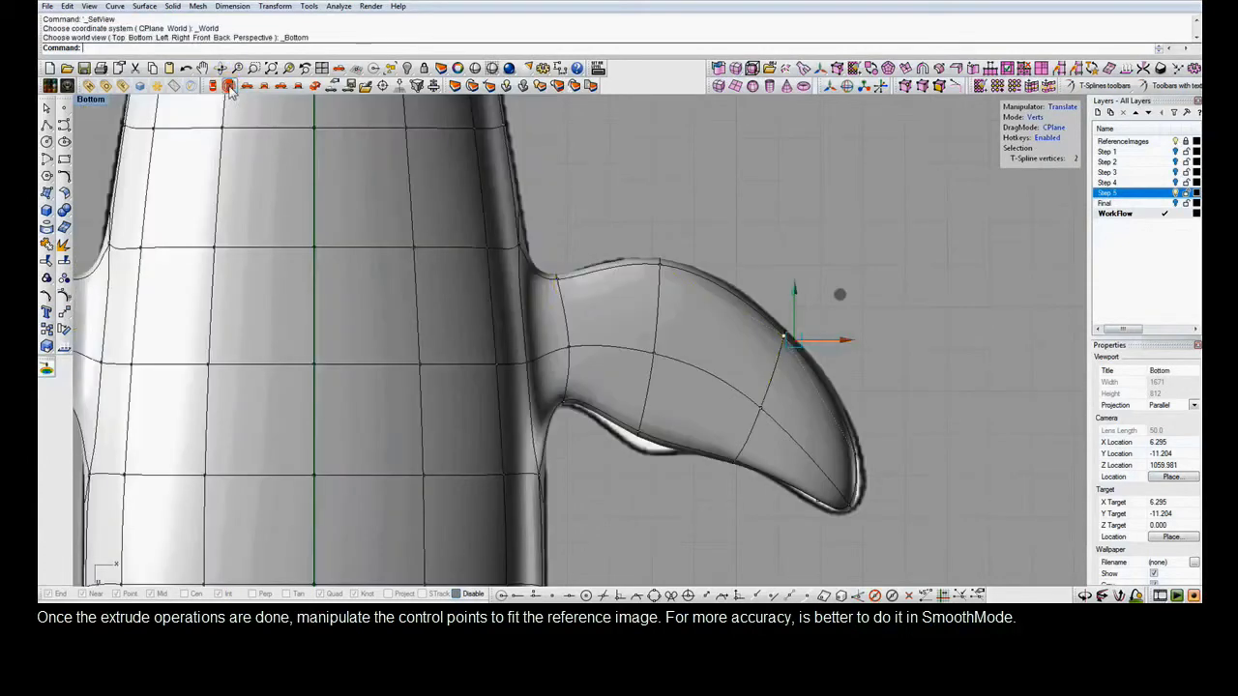
pyautogui.hotkey('ctrl', 'z')
pyautogui.moveTo(660, 483); pyautogui.dragTo(660, 484)
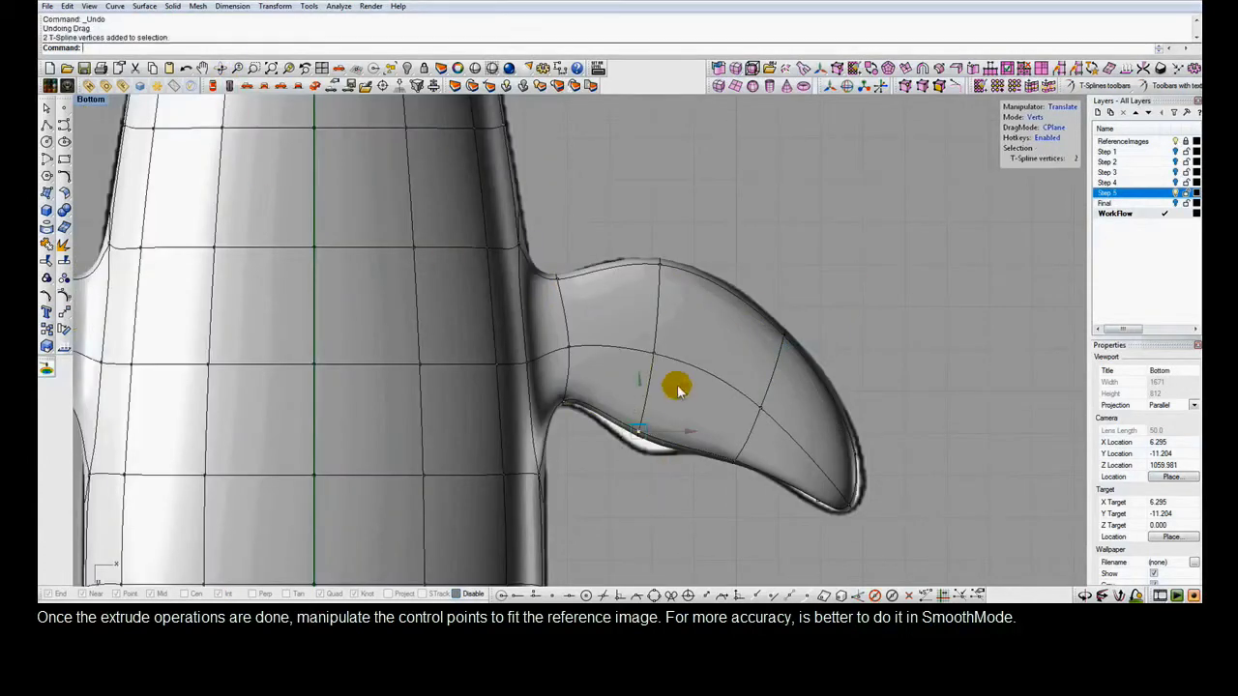
pyautogui.moveTo(683, 388); pyautogui.dragTo(717, 435)
pyautogui.click(740, 494)
pyautogui.moveTo(792, 399); pyautogui.dragTo(779, 406)
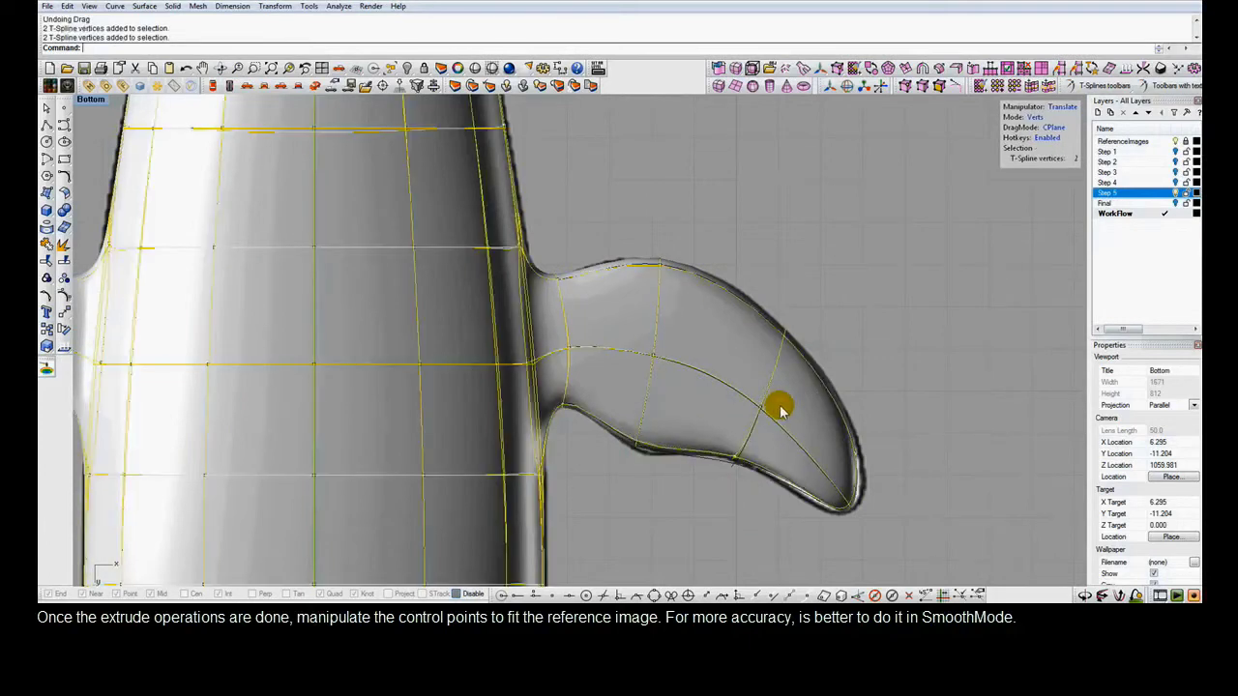
# Shift the side fin's tip vertices outward and adjust the outer leading-edge vertices to the reference outline.
pyautogui.moveTo(837, 534); pyautogui.dragTo(850, 461)
pyautogui.moveTo(892, 538); pyautogui.dragTo(844, 417)
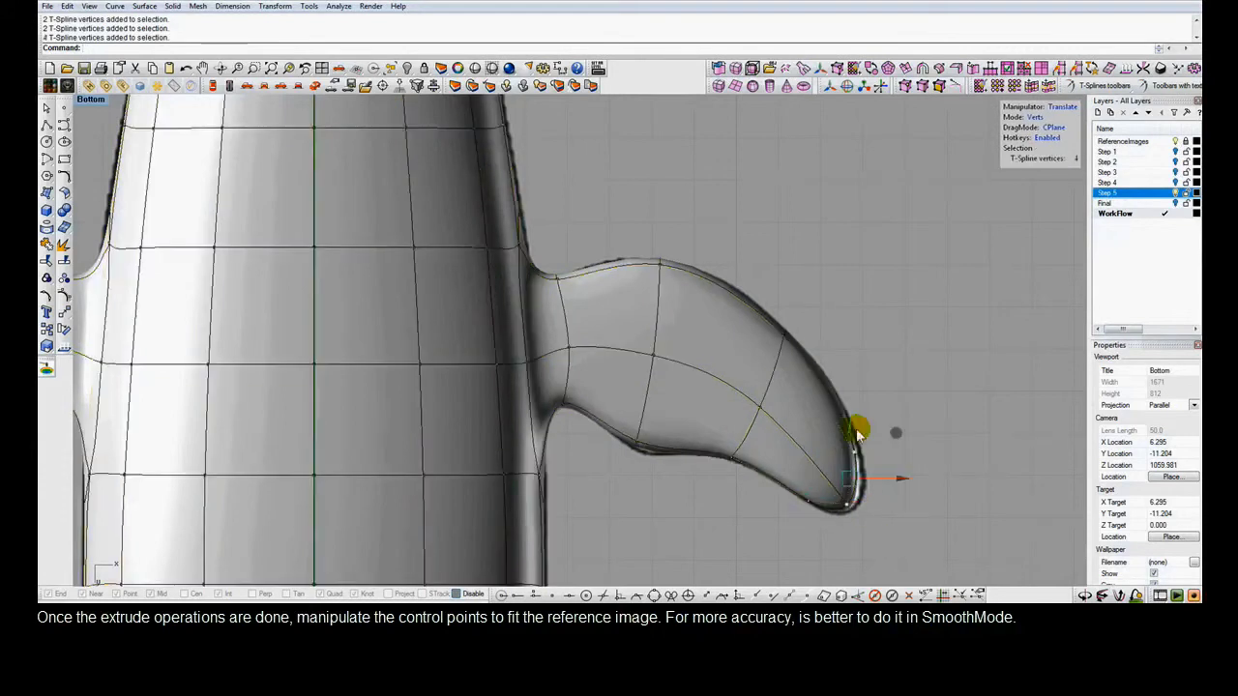
pyautogui.moveTo(900, 479); pyautogui.dragTo(906, 477)
pyautogui.moveTo(773, 282); pyautogui.dragTo(811, 354)
pyautogui.moveTo(829, 289); pyautogui.dragTo(820, 292)
# Fine-tune the front and rear vertices at the side fin's root to fit the reference outline.
pyautogui.moveTo(549, 251); pyautogui.dragTo(584, 304)
pyautogui.moveTo(600, 241); pyautogui.dragTo(597, 245)
pyautogui.moveTo(581, 432); pyautogui.dragTo(600, 359)
# Select all the side fin's vertices and scale them vertically in the Front view to thin the fin.
pyautogui.moveTo(542, 224); pyautogui.dragTo(929, 530)
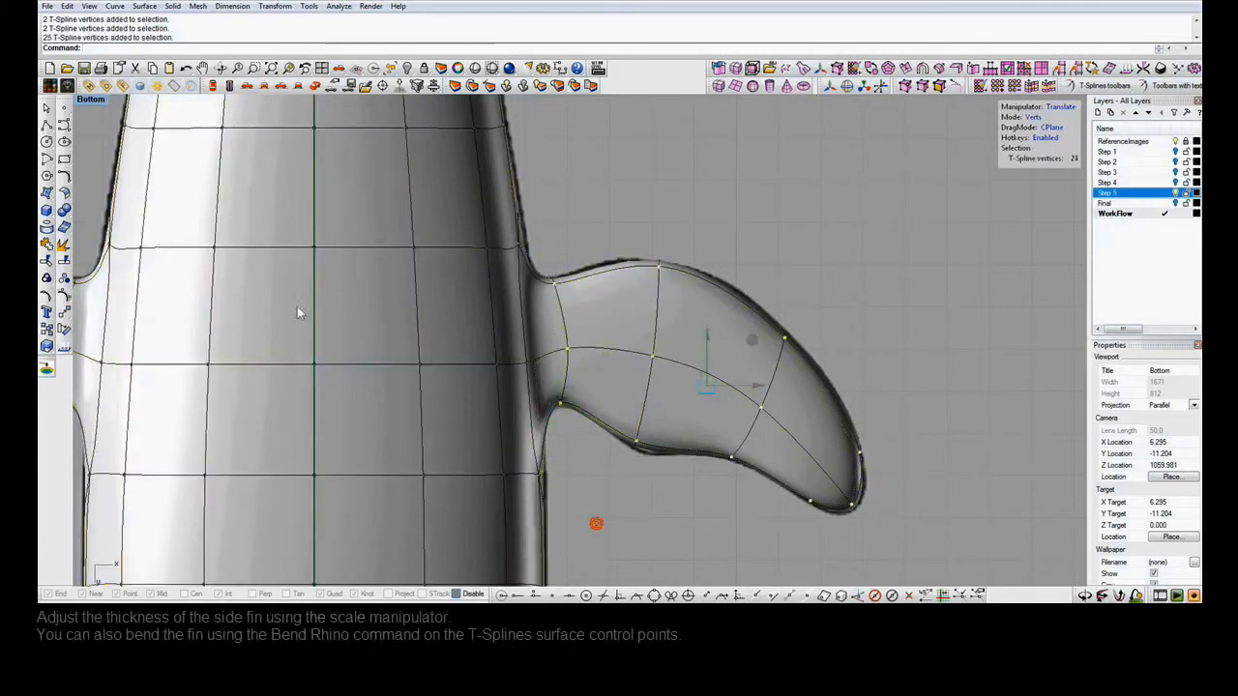
pyautogui.doubleClick(92, 99)
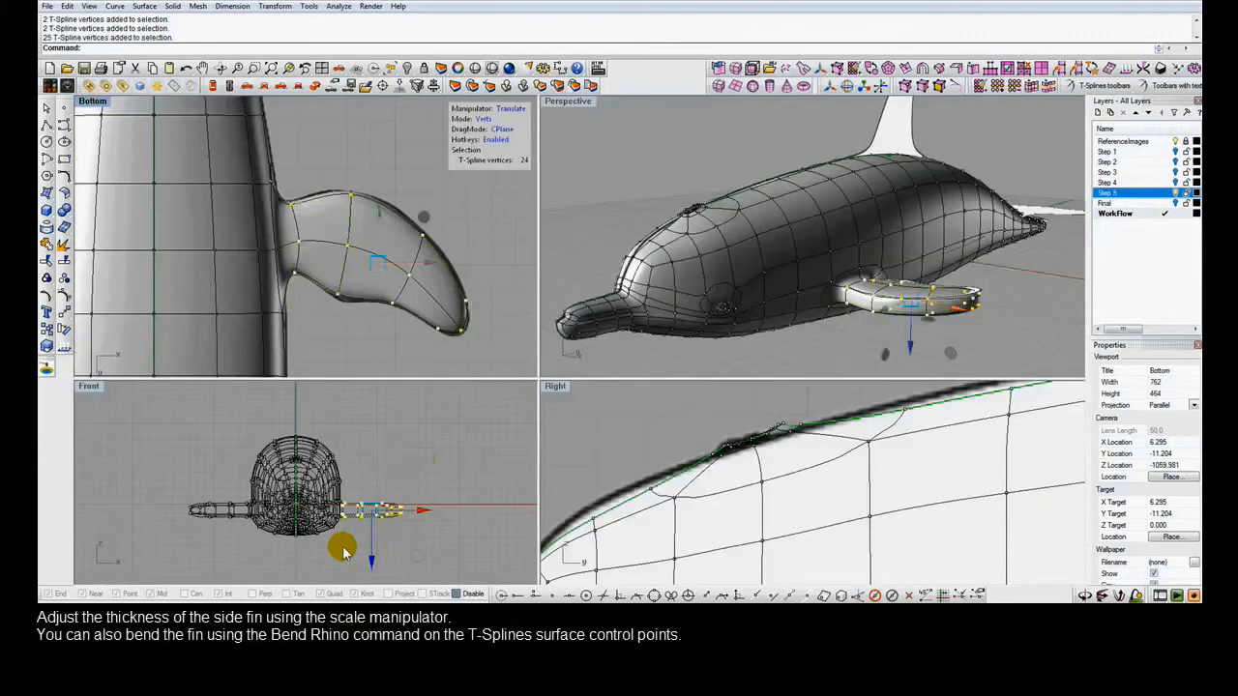
pyautogui.scroll(5, 324, 507)
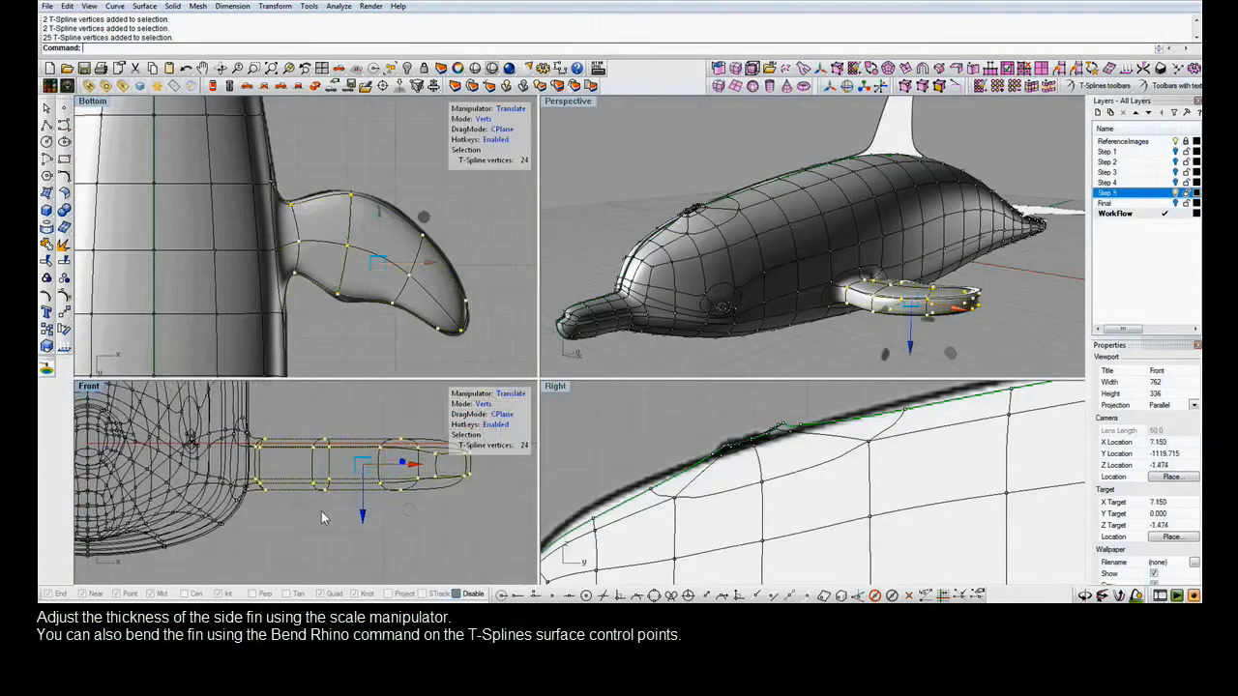
pyautogui.press('r')
pyautogui.moveTo(361, 522); pyautogui.dragTo(368, 491)
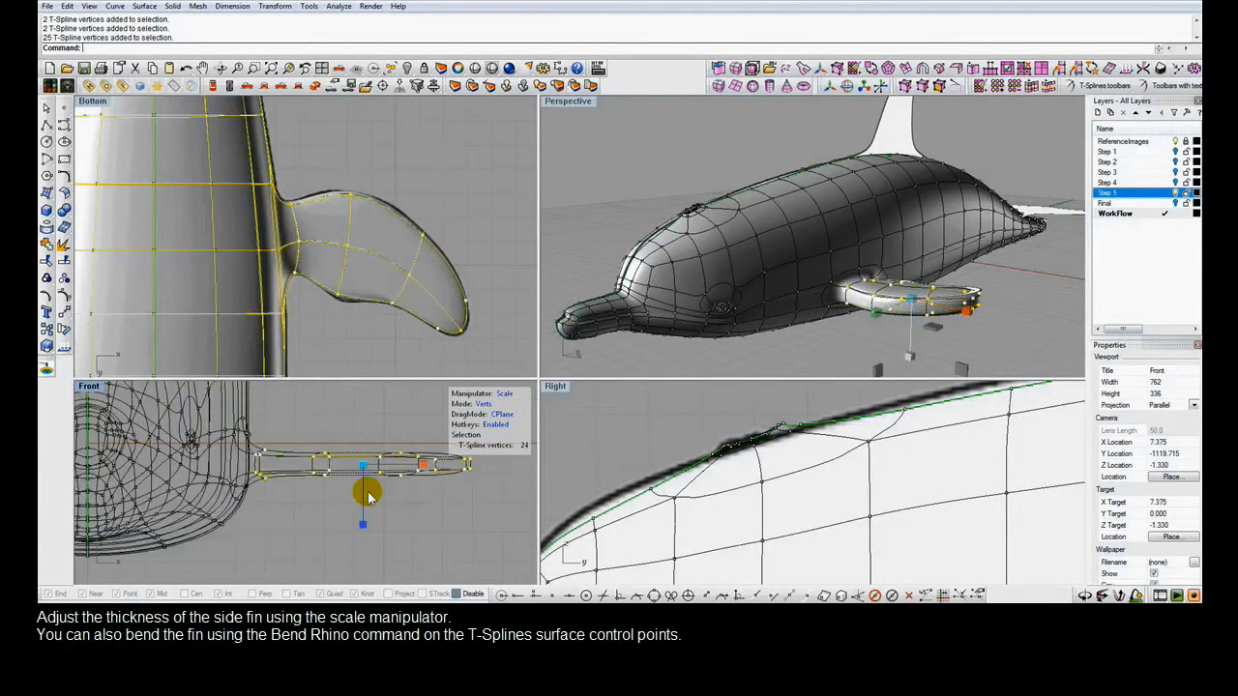
# Bend the side fin's control points downward toward the tip with the Bend command and check the shape in a shaded preview.
pyautogui.click(60, 308)
pyautogui.click(167, 360)
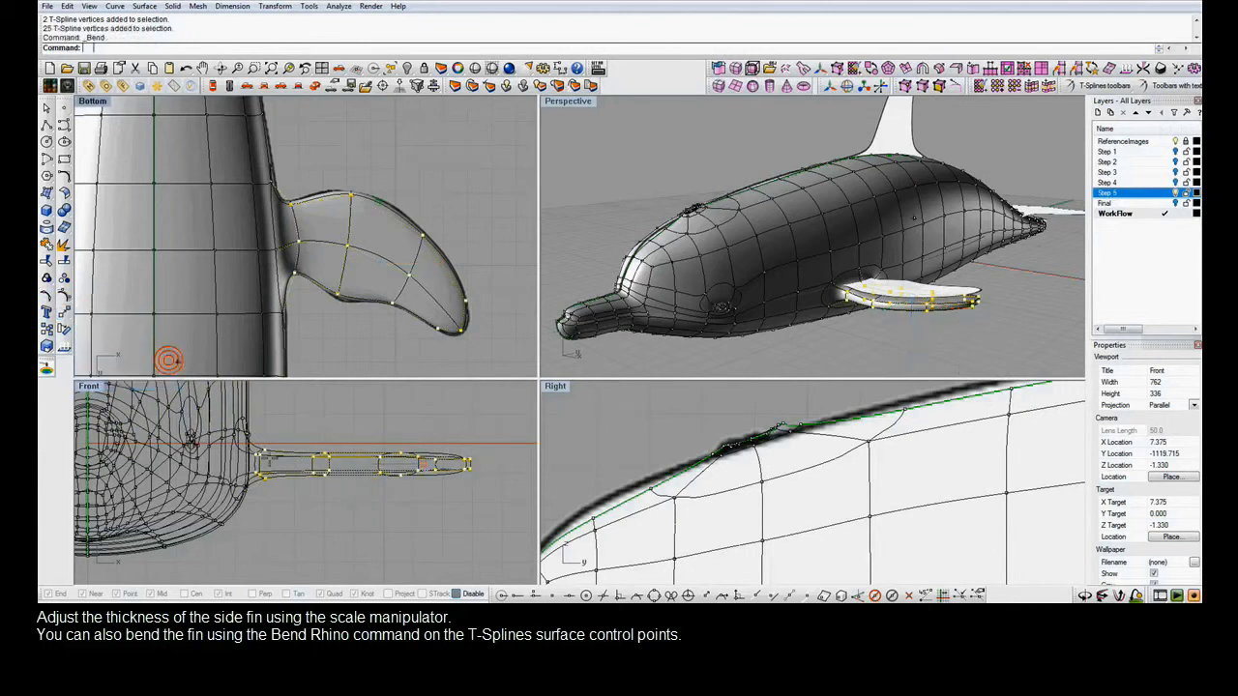
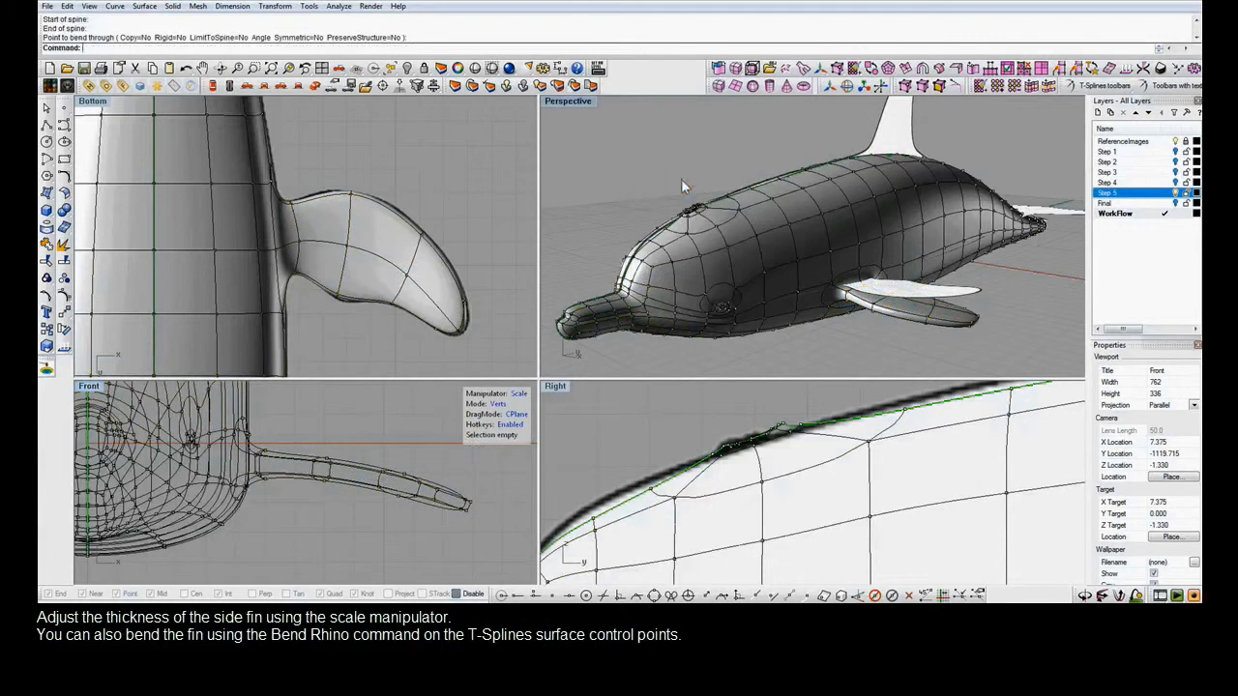
pyautogui.click(490, 68)
pyautogui.moveTo(915, 340)
pyautogui.mouseDown(button='right')
pyautogui.moveTo(735, 187)
pyautogui.moveTo(942, 326)
pyautogui.moveTo(979, 373)
pyautogui.moveTo(910, 340)
pyautogui.mouseUp(button='right')
pyautogui.press('Escape')
pyautogui.click(662, 172)
# Select the four faces on the dolphin's back at the base of the reference dorsal fin.
pyautogui.moveTo(888, 175); pyautogui.dragTo(883, 257, button='right')
pyautogui.keyDown('shift'); pyautogui.moveTo(940, 133); pyautogui.dragTo(813, 330, button='right'); pyautogui.keyUp('shift')
pyautogui.click(964, 465)
pyautogui.moveTo(1004, 443); pyautogui.dragTo(977, 577, button='right')
pyautogui.moveTo(993, 502); pyautogui.dragTo(835, 524, button='right')
pyautogui.scroll(2, 835, 512)
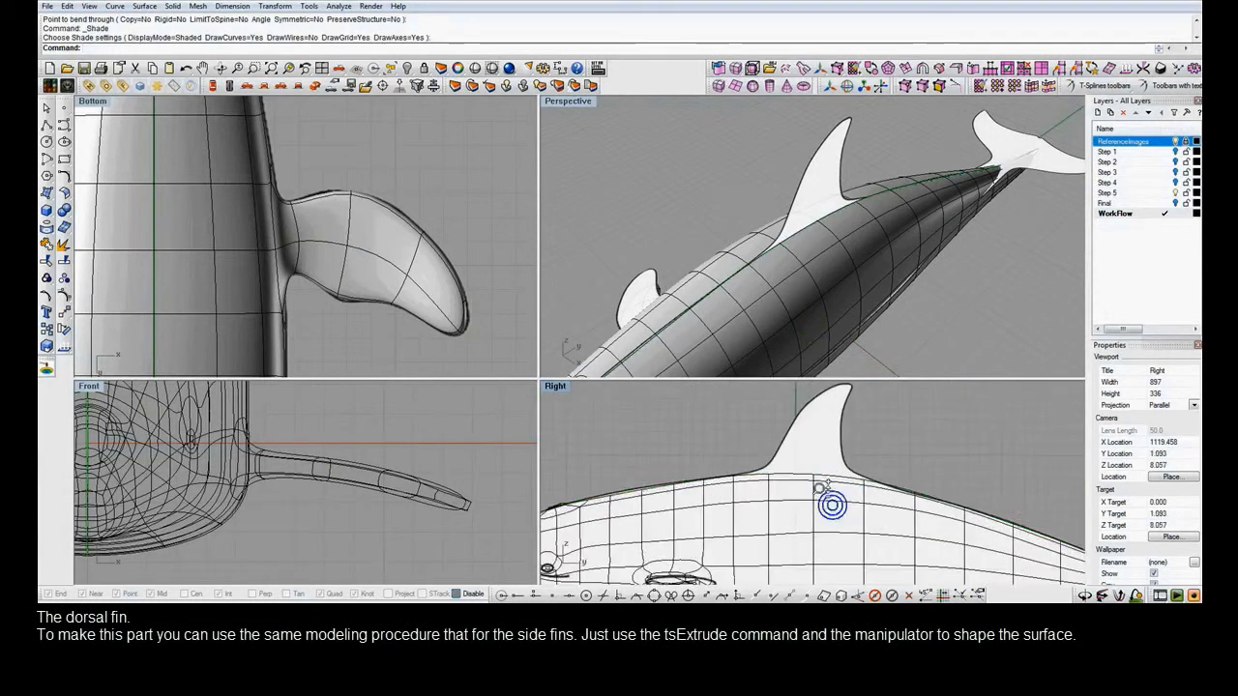
pyautogui.click(921, 259)
pyautogui.press('f')
pyautogui.click(788, 232)
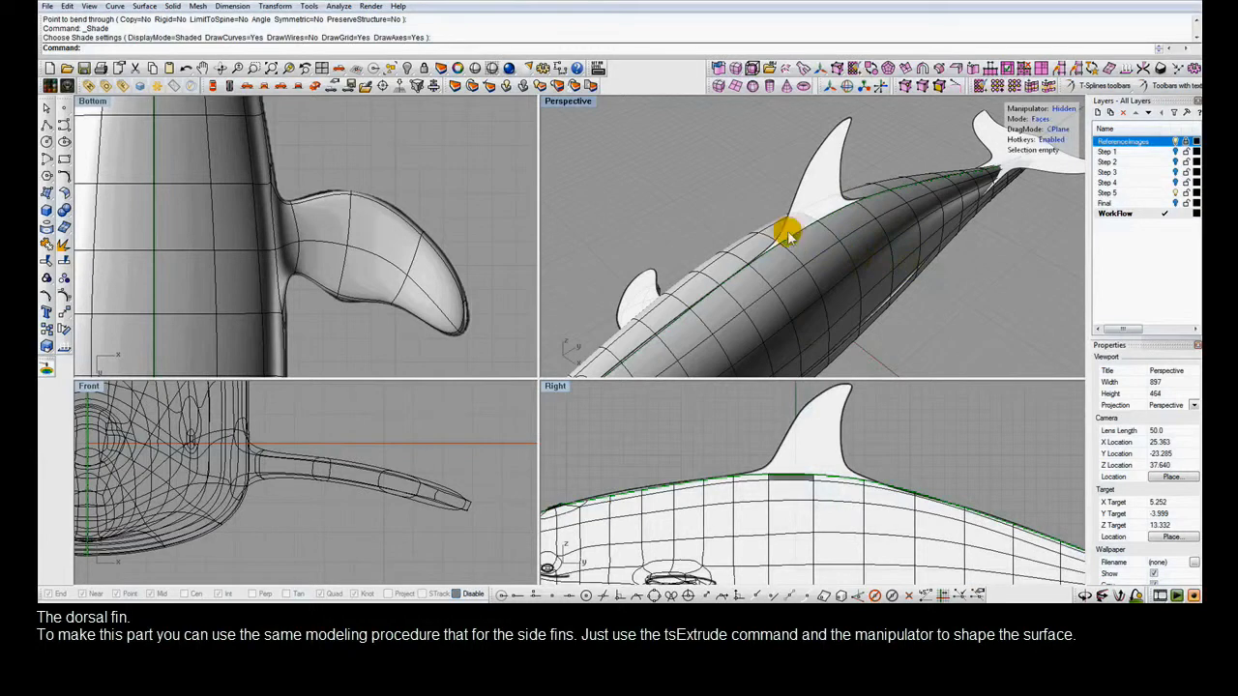
pyautogui.keyDown('shift'); pyautogui.click(827, 209); pyautogui.keyUp('shift')
pyautogui.keyDown('shift'); pyautogui.click(815, 240); pyautogui.keyUp('shift')
pyautogui.keyDown('shift'); pyautogui.click(849, 222); pyautogui.keyUp('shift')
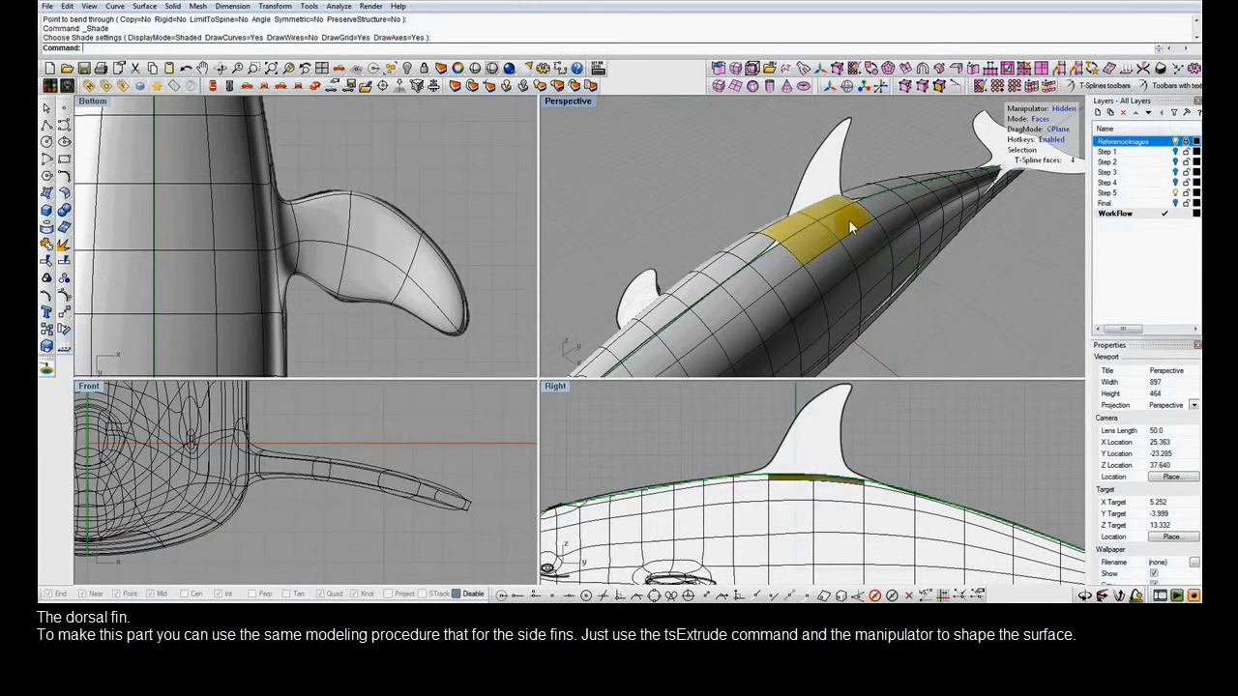
# Extrude the four back faces in the Right view, then raise and scale them to the lower part of the dorsal fin.
pyautogui.doubleClick(561, 386)
pyautogui.press('Tab')
pyautogui.press('Tab')
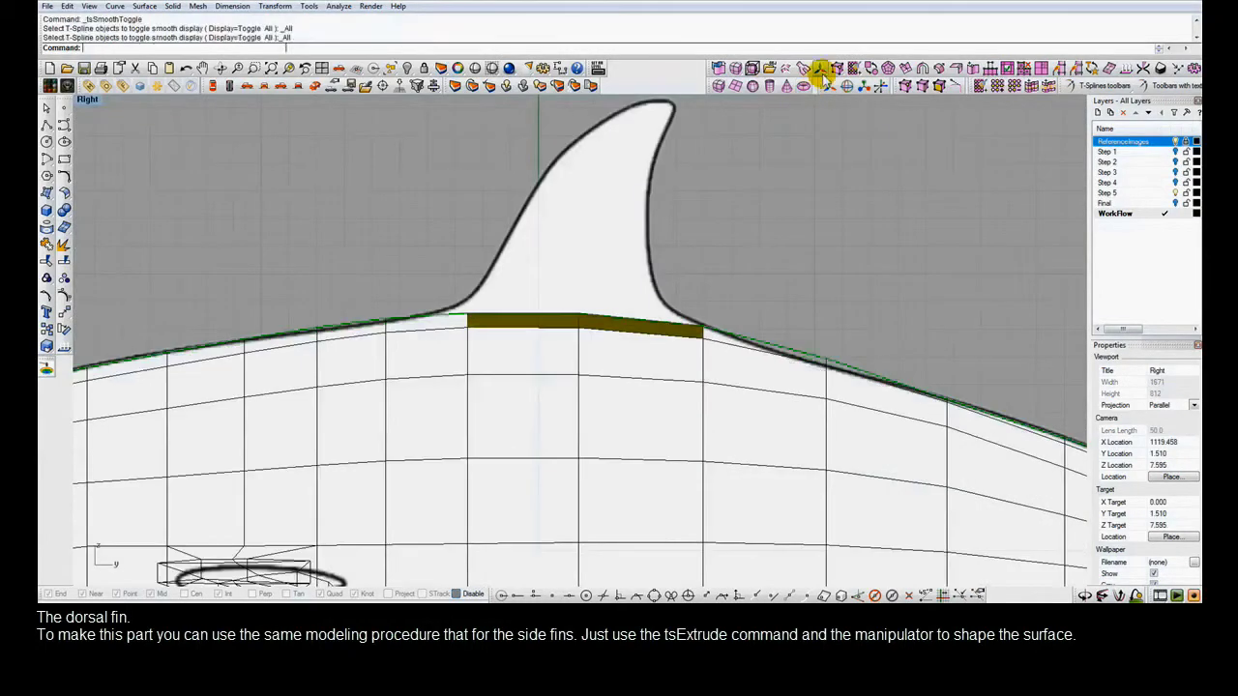
pyautogui.click(897, 68)
pyautogui.moveTo(644, 273); pyautogui.dragTo(638, 157)
pyautogui.press('r')
pyautogui.press('w')
# Extrude the dorsal fin's top faces again and scale them to the width of the reference outline.
pyautogui.click(897, 68)
pyautogui.press('r')
pyautogui.moveTo(651, 202); pyautogui.dragTo(639, 205)
pyautogui.scroll(5, 696, 184)
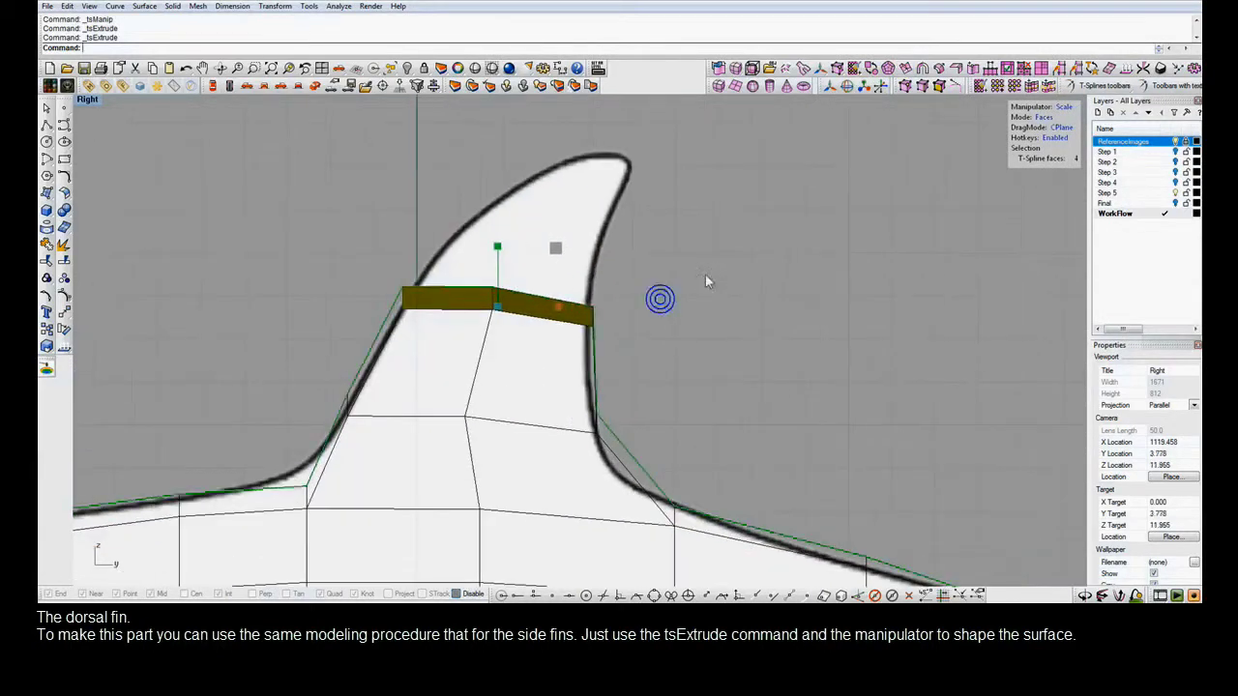
# Extrude the dorsal fin's four top faces again, move and scale them toward the reference tip, and switch to smooth display.
pyautogui.click(903, 69)
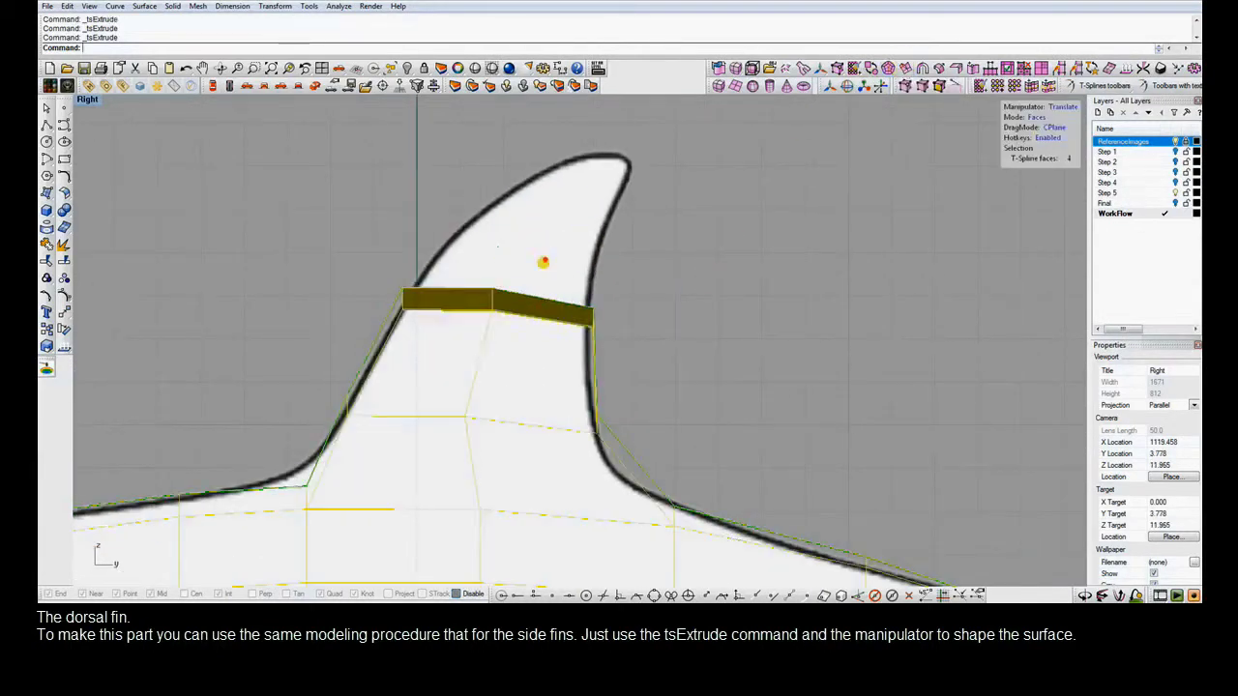
pyautogui.moveTo(551, 250); pyautogui.dragTo(588, 179)
pyautogui.moveTo(614, 226); pyautogui.dragTo(588, 258)
pyautogui.press('Tab')
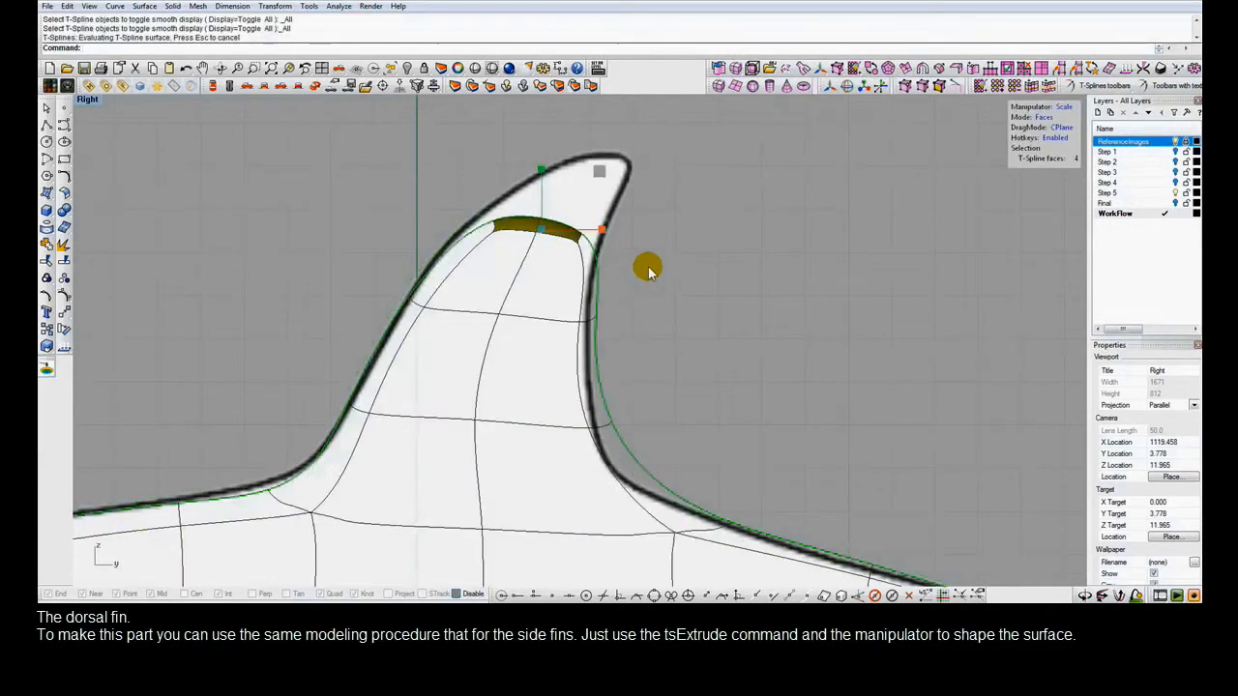
# Move the vertices around the dorsal fin's tip onto the pointed end of the reference outline.
pyautogui.press('a')
pyautogui.click(649, 271)
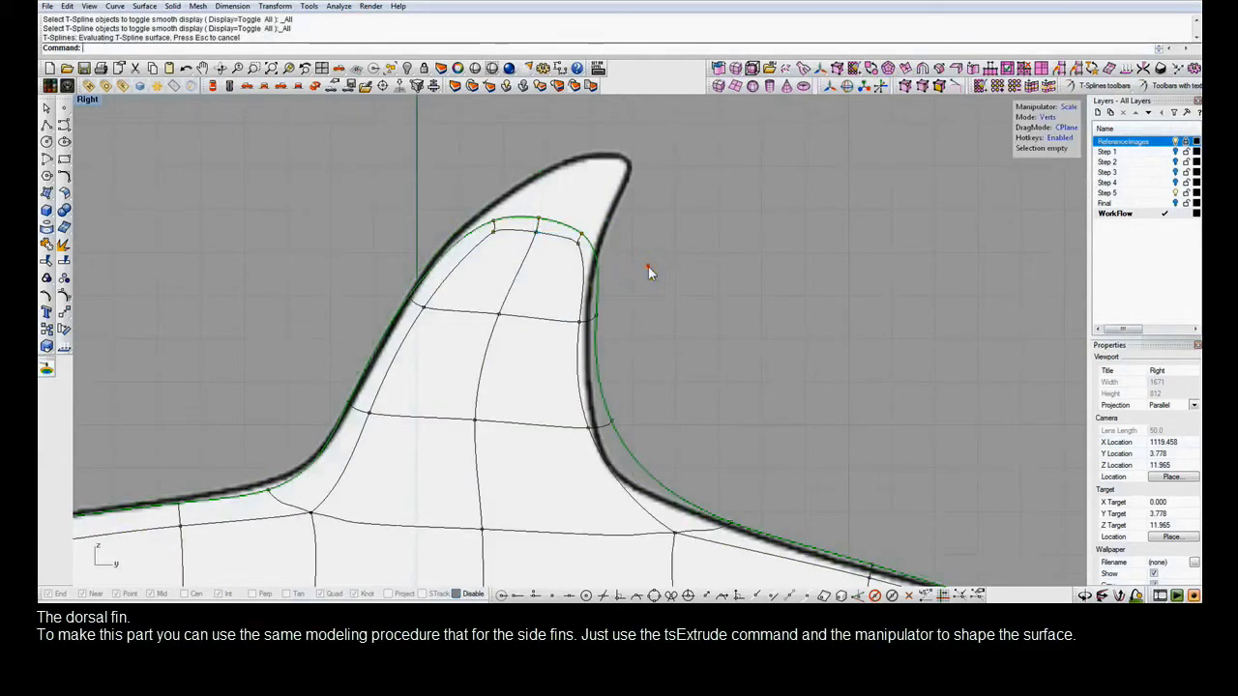
pyautogui.click(559, 226)
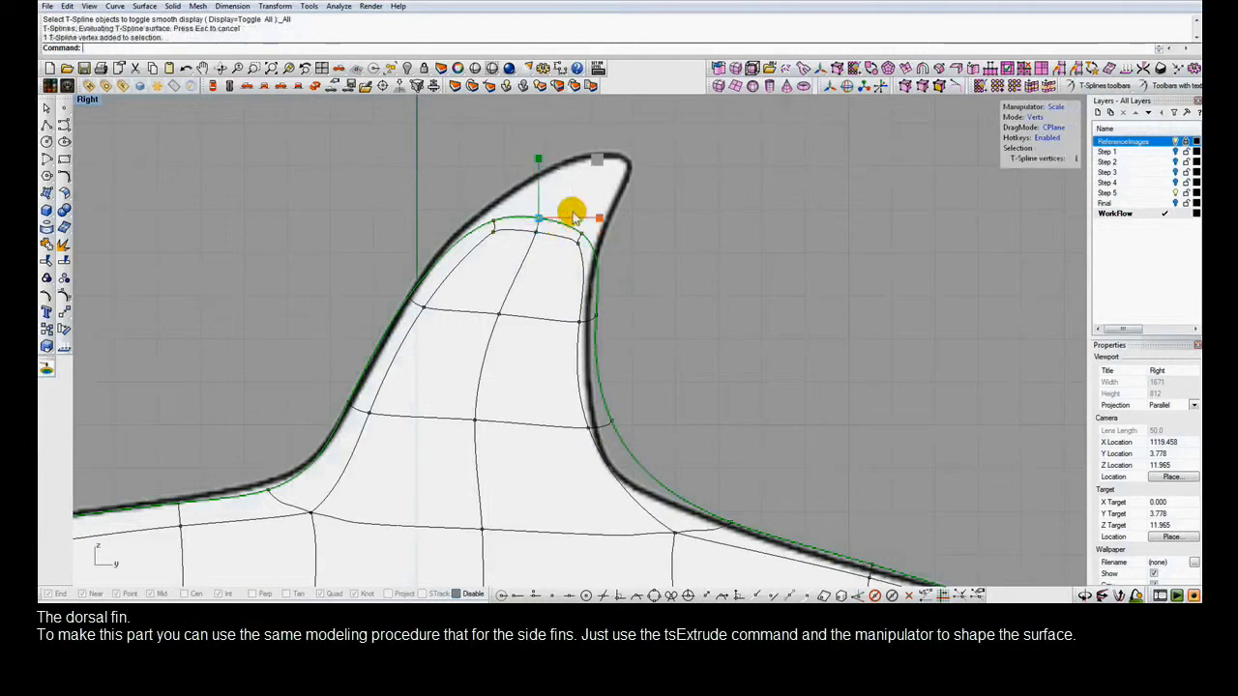
pyautogui.moveTo(520, 171); pyautogui.dragTo(554, 247)
pyautogui.press('w')
pyautogui.moveTo(594, 202); pyautogui.dragTo(588, 269, button='right')
pyautogui.moveTo(578, 244)
pyautogui.mouseDown()
pyautogui.moveTo(628, 182)
pyautogui.moveTo(587, 243)
pyautogui.mouseUp()
pyautogui.moveTo(618, 195); pyautogui.dragTo(682, 168)
pyautogui.moveTo(507, 245); pyautogui.dragTo(534, 268)
pyautogui.moveTo(568, 216); pyautogui.dragTo(586, 178)
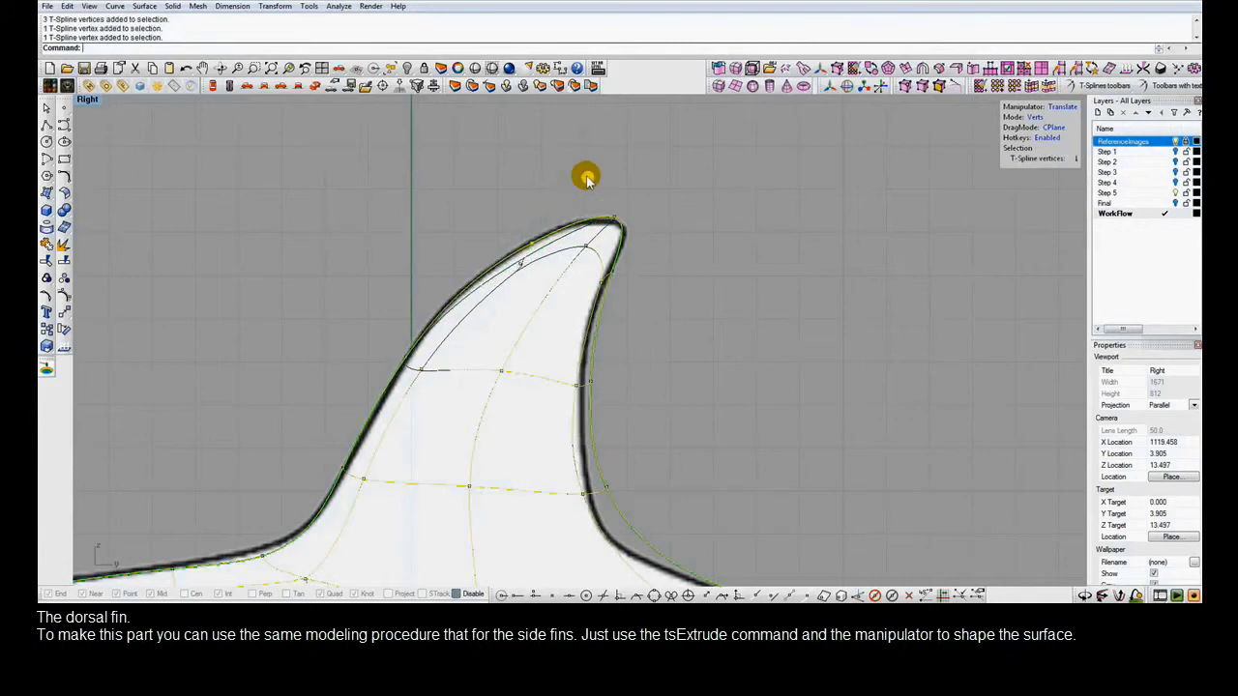
pyautogui.click(619, 205)
pyautogui.moveTo(661, 169); pyautogui.dragTo(664, 175)
# Move the vertices along the dorsal fin's trailing edge and rear base onto the reference outline in the Right view.
pyautogui.moveTo(557, 370); pyautogui.dragTo(648, 494)
pyautogui.moveTo(642, 451); pyautogui.dragTo(626, 380, button='right')
pyautogui.moveTo(506, 395); pyautogui.dragTo(616, 467)
pyautogui.moveTo(626, 373); pyautogui.dragTo(602, 407)
pyautogui.moveTo(552, 293); pyautogui.dragTo(594, 333)
pyautogui.moveTo(613, 286); pyautogui.dragTo(607, 230)
pyautogui.moveTo(538, 421); pyautogui.dragTo(611, 456)
pyautogui.moveTo(567, 385); pyautogui.dragTo(568, 396)
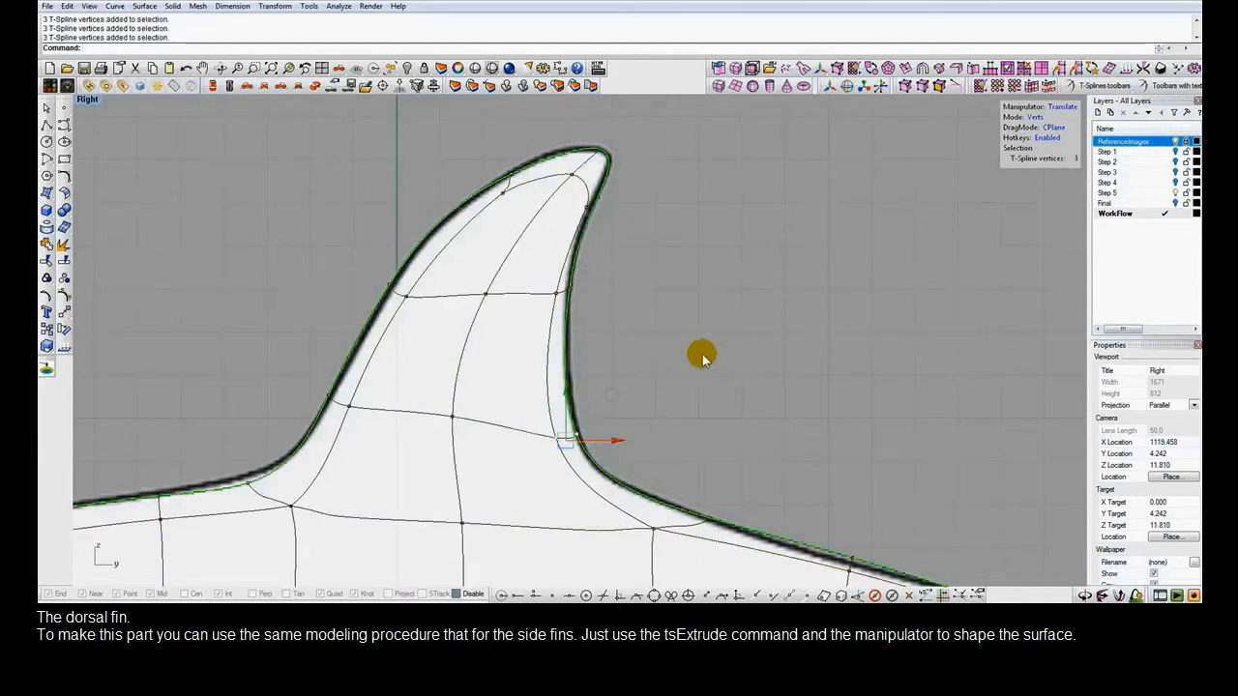
pyautogui.click(702, 357)
# Select the dorsal fin's 25 vertices and scale them horizontally in the Front view to make the fin thin.
pyautogui.doubleClick(87, 101)
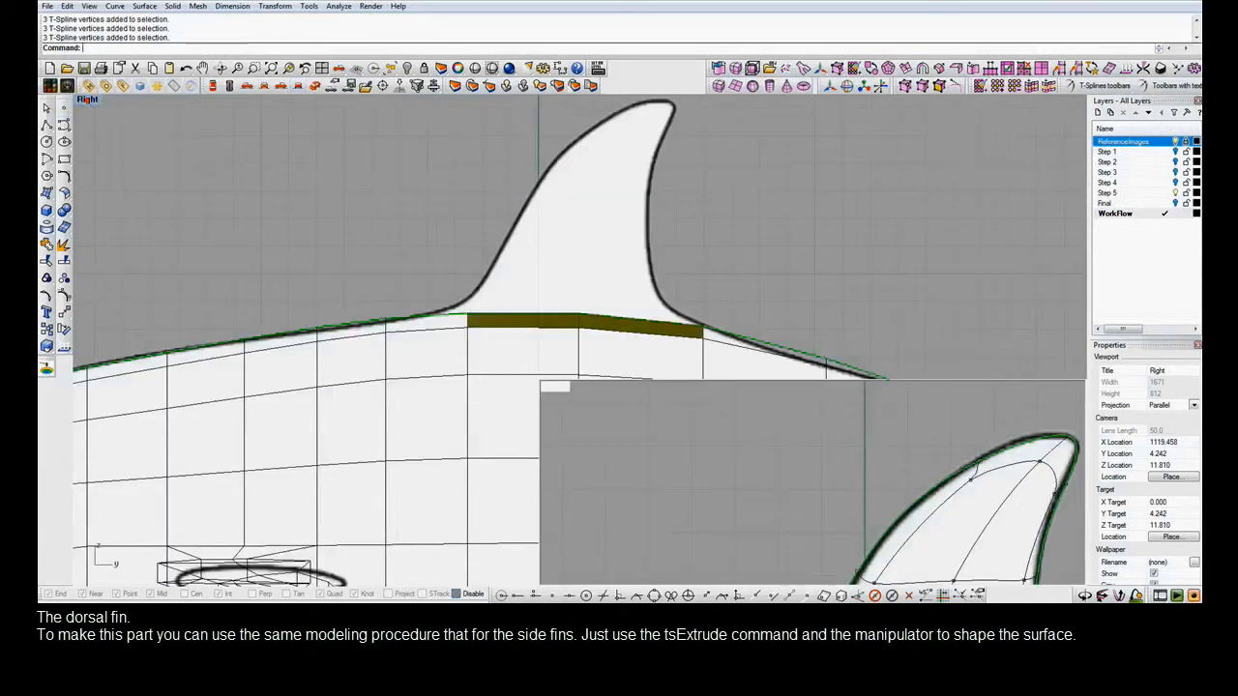
pyautogui.moveTo(685, 394); pyautogui.dragTo(872, 539)
pyautogui.moveTo(350, 423); pyautogui.dragTo(503, 569, button='right')
pyautogui.moveTo(404, 401); pyautogui.dragTo(390, 505, button='right')
pyautogui.moveTo(387, 439); pyautogui.dragTo(403, 558, button='right')
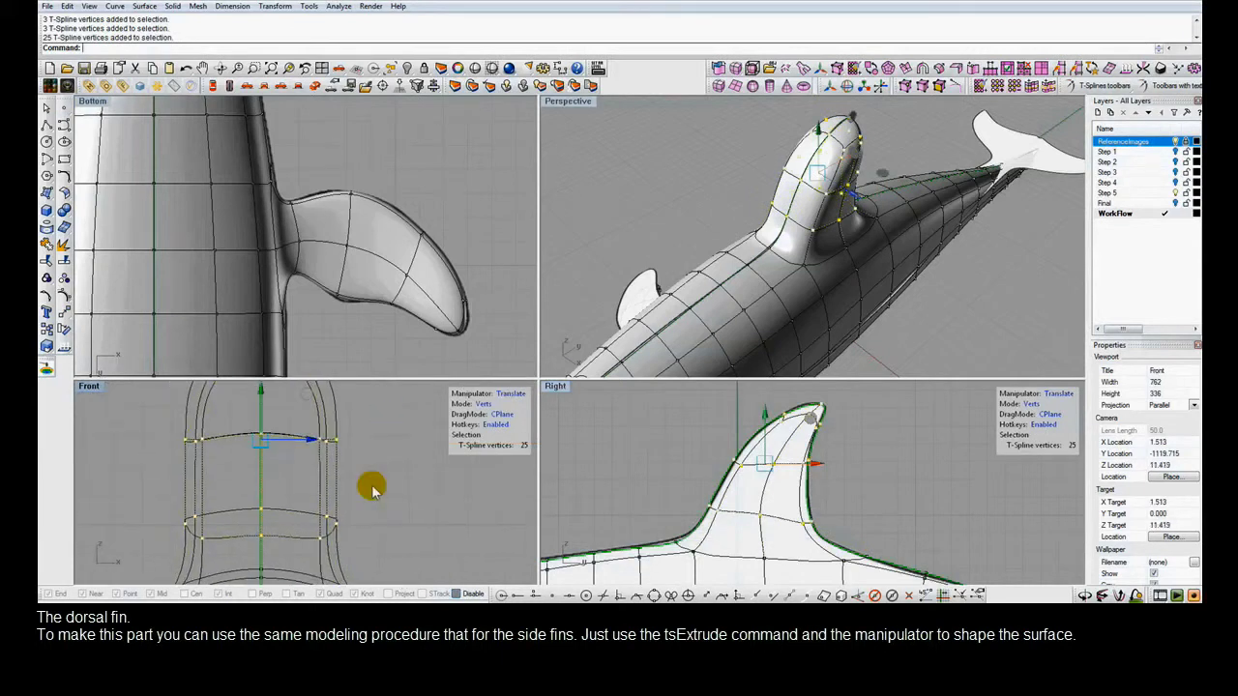
pyautogui.scroll(-4, 375, 484)
pyautogui.press('r')
pyautogui.moveTo(361, 460); pyautogui.dragTo(312, 463)
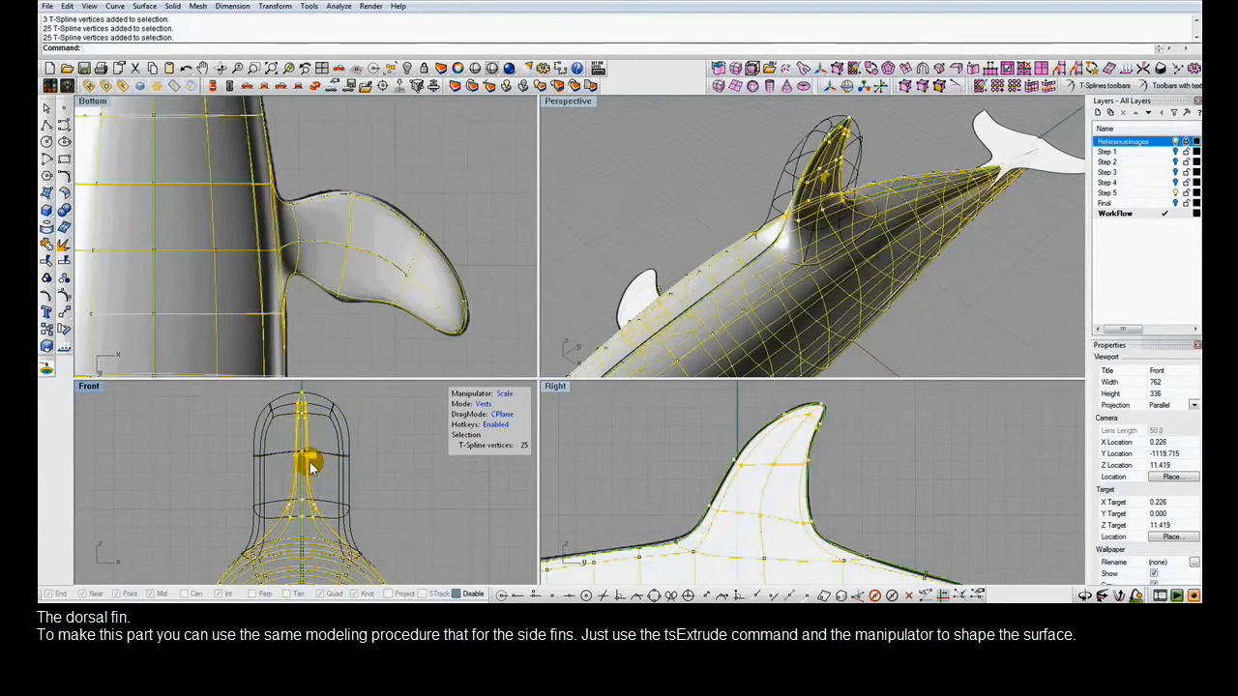
pyautogui.moveTo(313, 468); pyautogui.dragTo(311, 467)
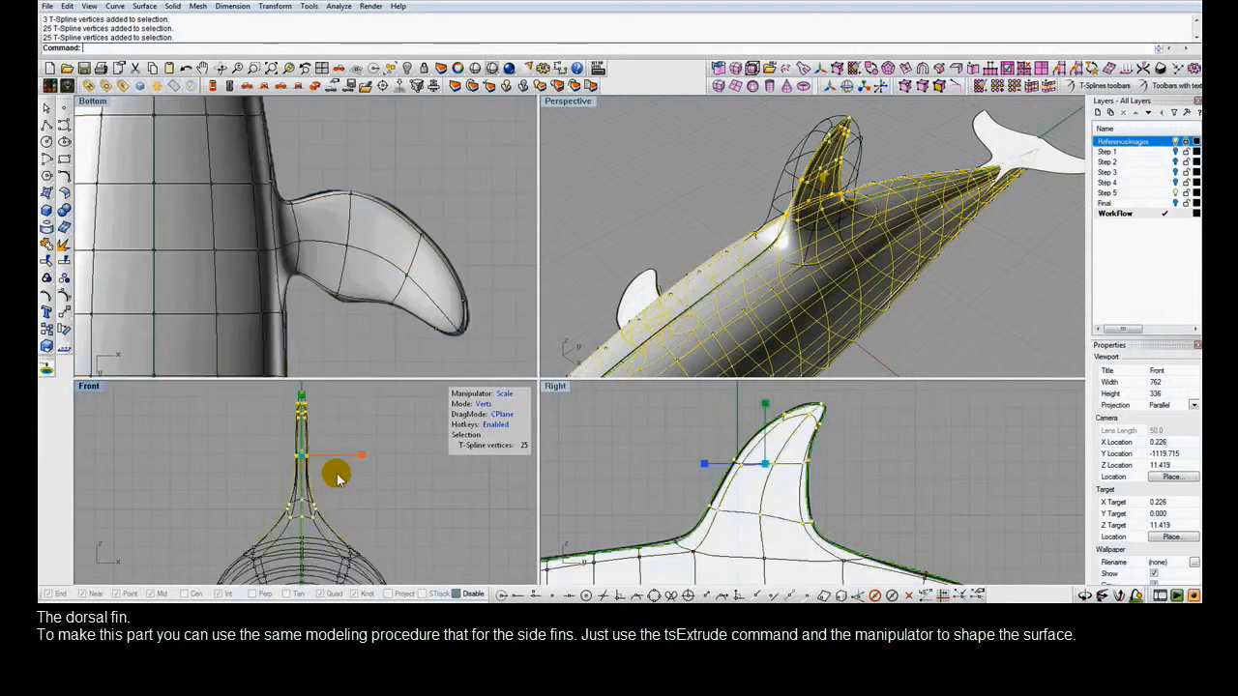
pyautogui.click(691, 425)
# Select five edges around one half of the dorsal fin's base and insert an edge with the Simple insertion type.
pyautogui.moveTo(867, 285); pyautogui.dragTo(873, 262, button='right')
pyautogui.press('s')
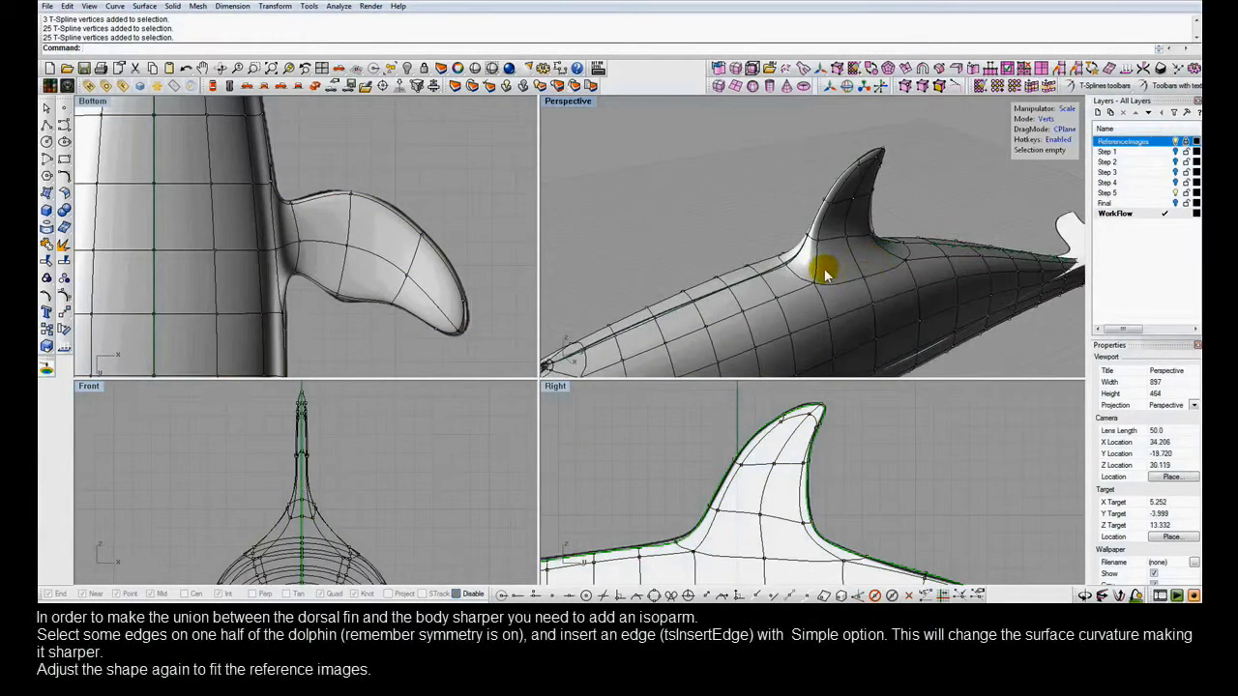
pyautogui.click(802, 261)
pyautogui.keyDown('shift'); pyautogui.click(855, 267); pyautogui.keyUp('shift')
pyautogui.keyDown('shift'); pyautogui.click(887, 257); pyautogui.keyUp('shift')
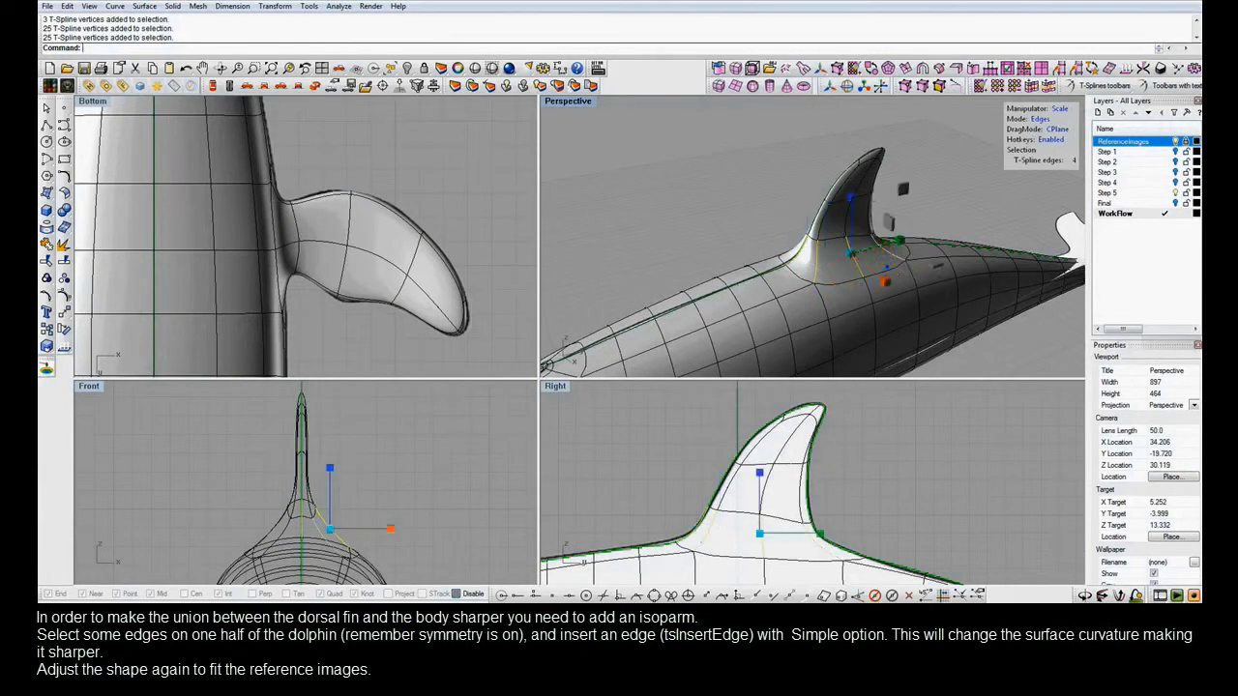
pyautogui.moveTo(887, 267); pyautogui.dragTo(864, 280, button='right')
pyautogui.moveTo(926, 251); pyautogui.dragTo(936, 252)
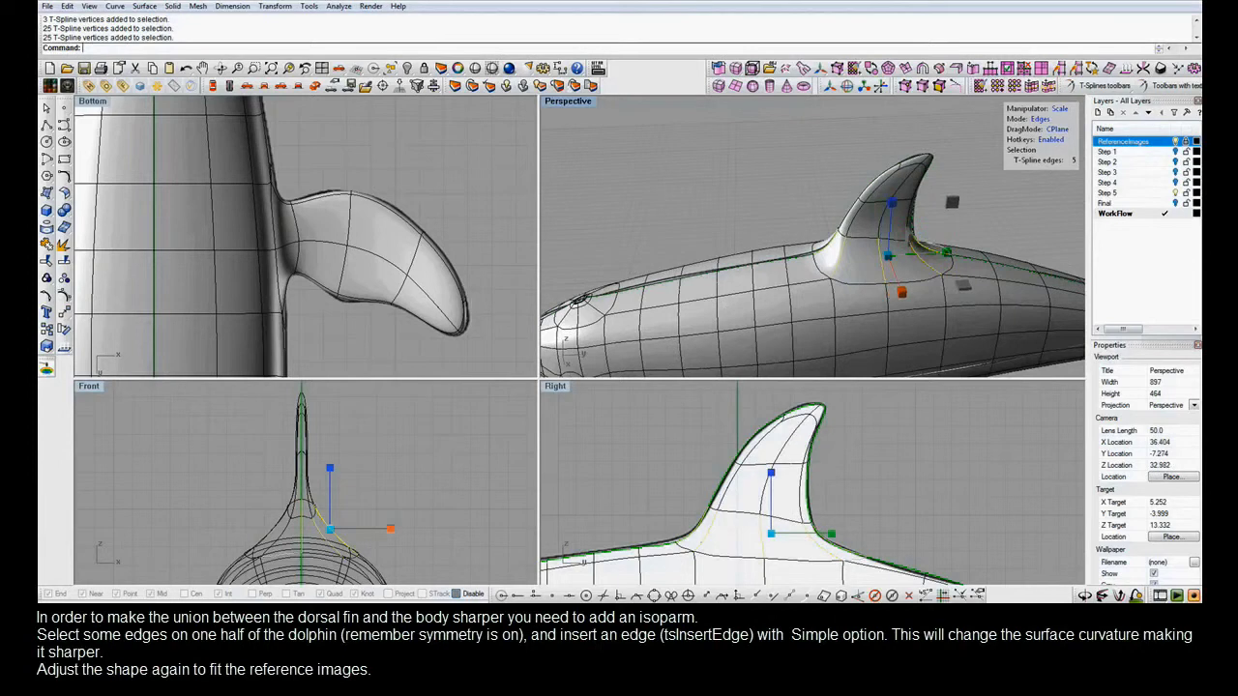
pyautogui.click(973, 69)
pyautogui.click(882, 273)
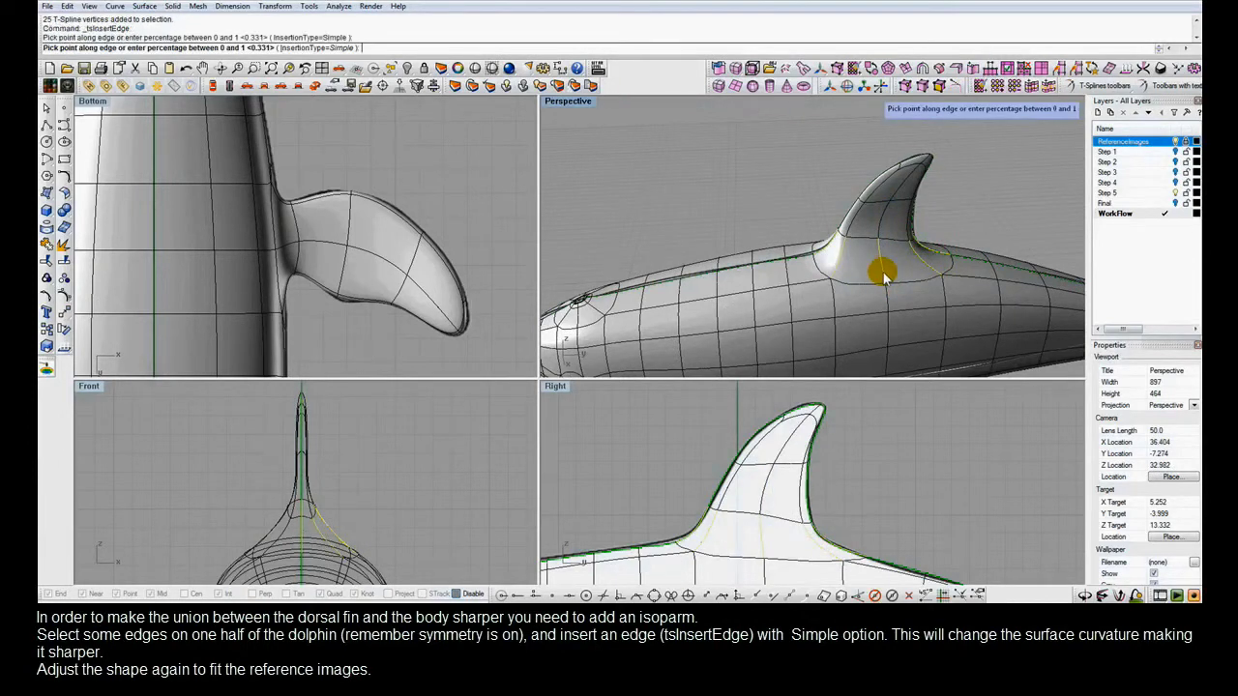
pyautogui.rightClick(800, 232)
pyautogui.press('Escape')
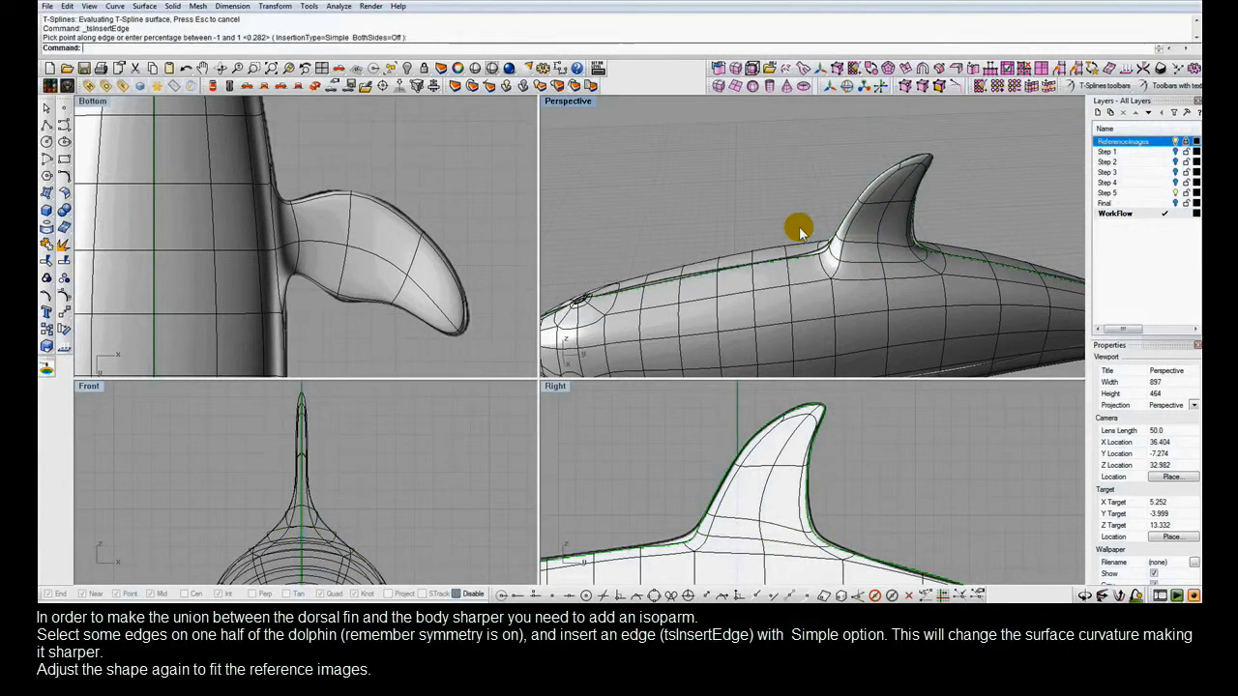
# Move the front and rear vertices at the dorsal fin's base to fit the reference outline in the Right view.
pyautogui.doubleClick(559, 389)
pyautogui.press('1')
pyautogui.moveTo(354, 529); pyautogui.dragTo(354, 529)
pyautogui.click(284, 473)
pyautogui.moveTo(242, 445)
pyautogui.mouseDown()
pyautogui.moveTo(304, 495)
pyautogui.moveTo(317, 463)
pyautogui.mouseUp()
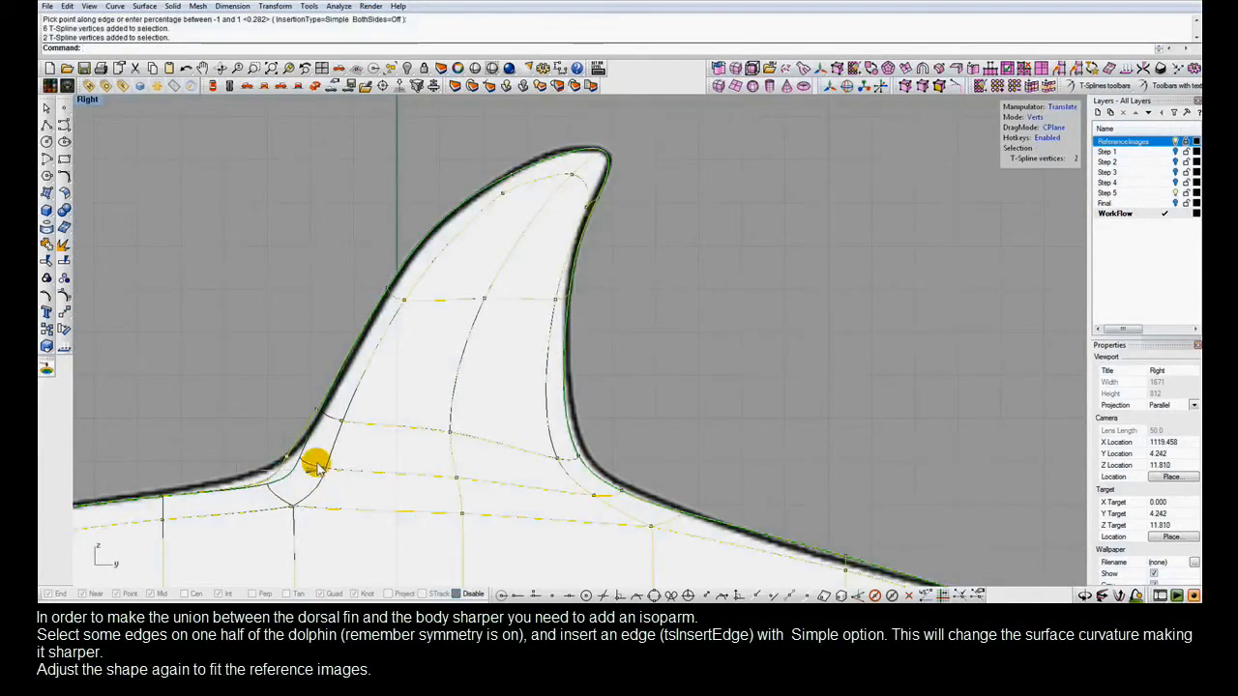
pyautogui.moveTo(232, 464)
pyautogui.mouseDown()
pyautogui.moveTo(269, 494)
pyautogui.moveTo(240, 482)
pyautogui.mouseUp()
pyautogui.moveTo(565, 446); pyautogui.dragTo(591, 475)
pyautogui.moveTo(621, 419); pyautogui.dragTo(634, 411)
pyautogui.click(621, 487)
pyautogui.moveTo(671, 453); pyautogui.dragTo(675, 447)
# Select the inserted edge loop around the dorsal fin's base, scale it to adjust the transition, and check the smooth shape.
pyautogui.click(387, 475)
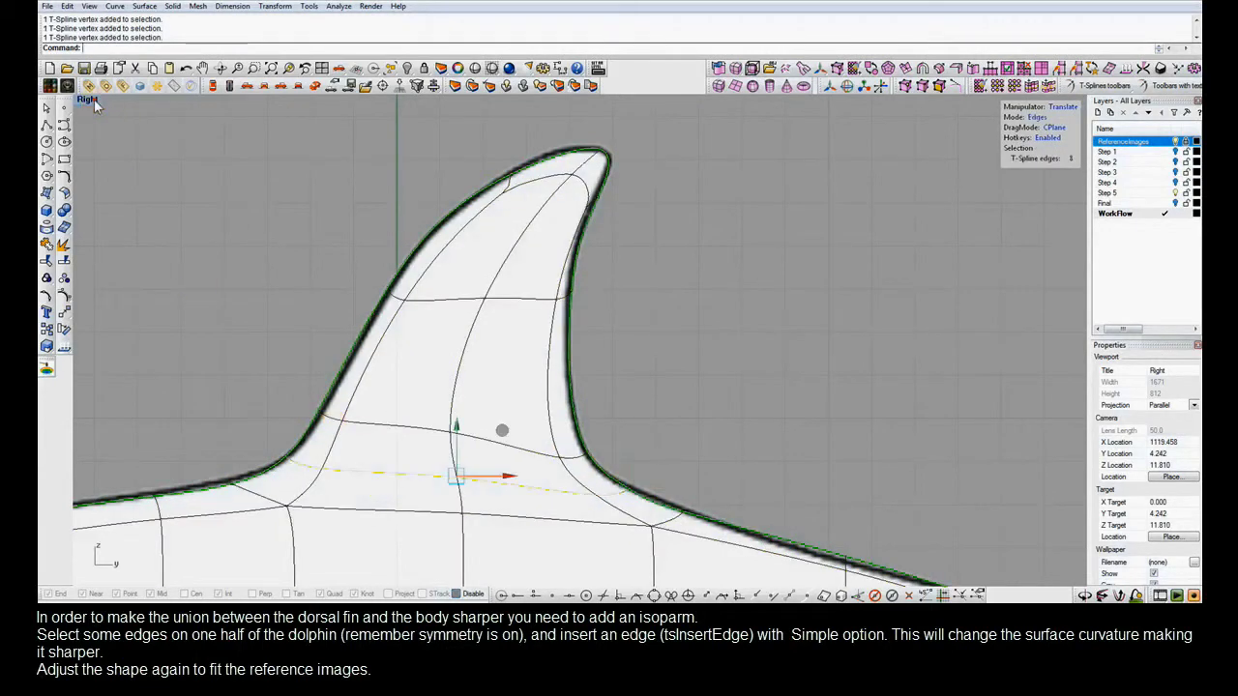
pyautogui.doubleClick(95, 103)
pyautogui.moveTo(762, 286); pyautogui.dragTo(781, 291, button='right')
pyautogui.scroll(3, 779, 276)
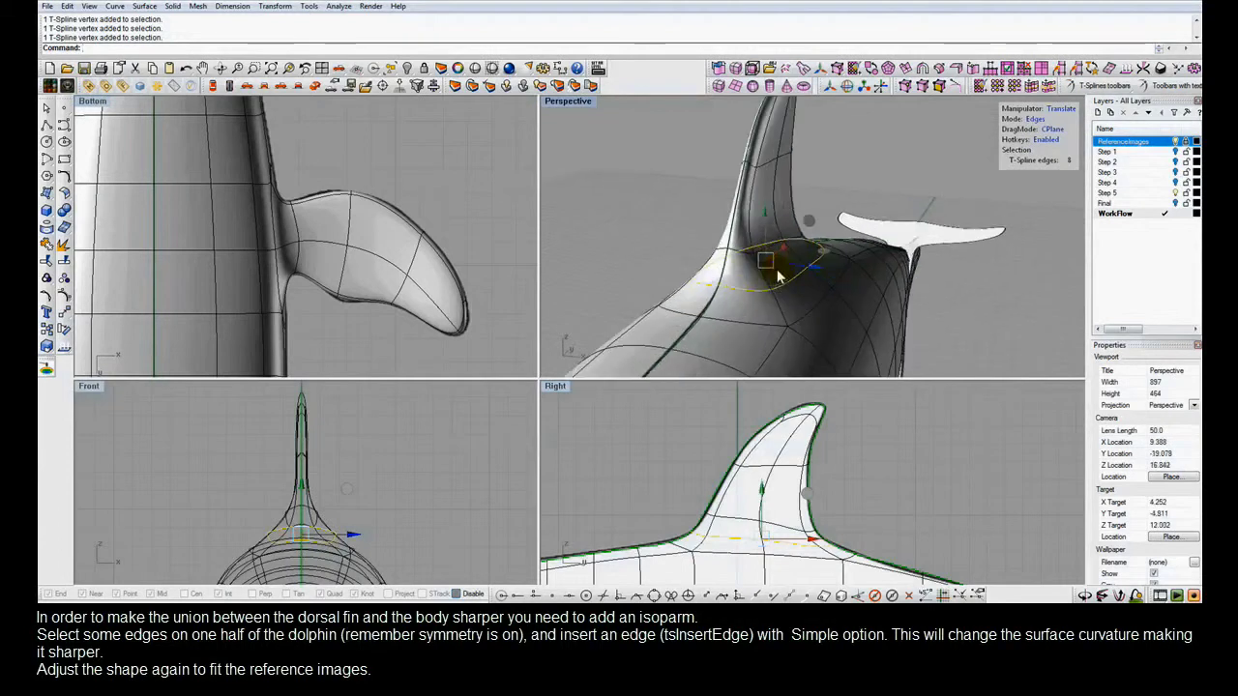
pyautogui.press('r')
pyautogui.moveTo(816, 267); pyautogui.dragTo(815, 276)
pyautogui.press('Tab')
pyautogui.press('Tab')
pyautogui.moveTo(939, 332); pyautogui.dragTo(891, 298, button='right')
pyautogui.click(570, 221)
pyautogui.scroll(-8, 846, 246)
# Select the vertices behind the dorsal fin's leading edge and move them toward the middle of the fin in the Right view.
pyautogui.doubleClick(556, 387)
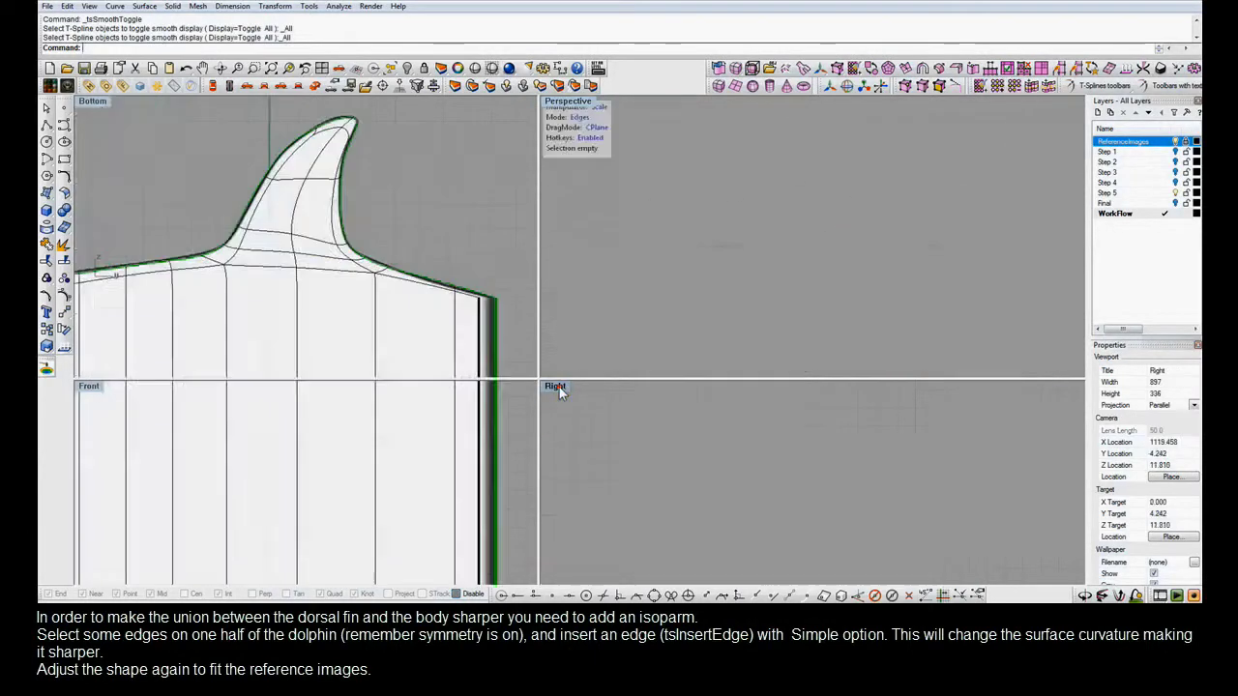
pyautogui.moveTo(363, 443); pyautogui.dragTo(342, 483)
pyautogui.keyDown('shift'); pyautogui.moveTo(399, 268); pyautogui.dragTo(426, 326); pyautogui.keyUp('shift')
pyautogui.keyDown('shift'); pyautogui.moveTo(474, 177); pyautogui.dragTo(531, 217); pyautogui.keyUp('shift')
pyautogui.click(475, 339)
pyautogui.press('w')
pyautogui.moveTo(468, 332); pyautogui.dragTo(516, 328)
# Move the dorsal fin's leading edges and front base vertex back onto the reference outline.
pyautogui.click(369, 351)
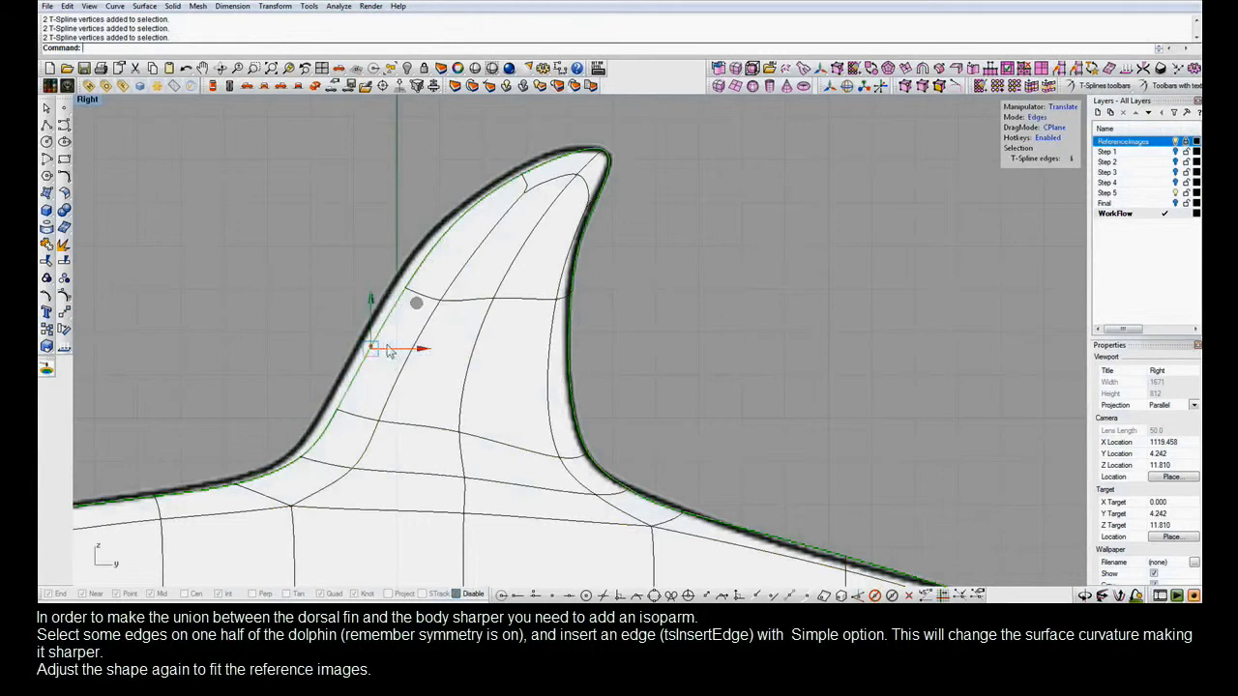
pyautogui.moveTo(405, 351); pyautogui.dragTo(365, 387)
pyautogui.moveTo(278, 424); pyautogui.dragTo(327, 462)
pyautogui.click(298, 280)
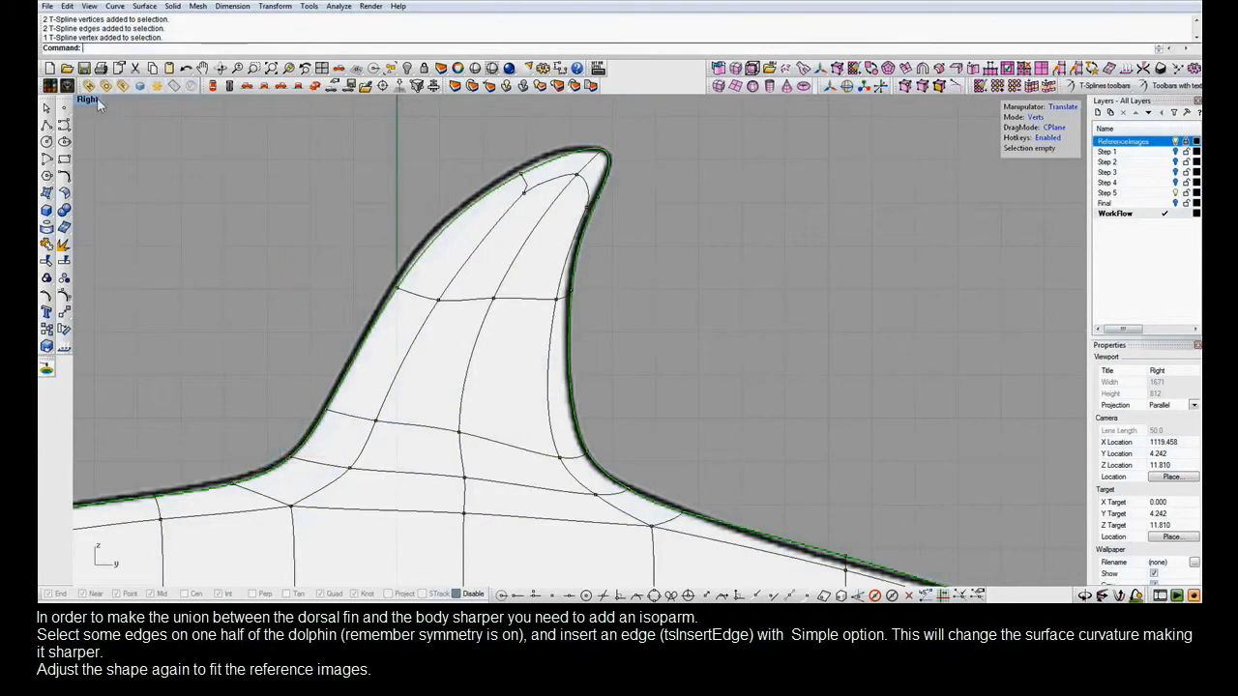
# Check the whole dolphin in the Perspective view and save the file.
pyautogui.doubleClick(89, 100)
pyautogui.scroll(-5, 785, 216)
pyautogui.click(785, 216)
pyautogui.keyDown('shift'); pyautogui.moveTo(800, 304); pyautogui.dragTo(801, 259, button='right'); pyautogui.keyUp('shift')
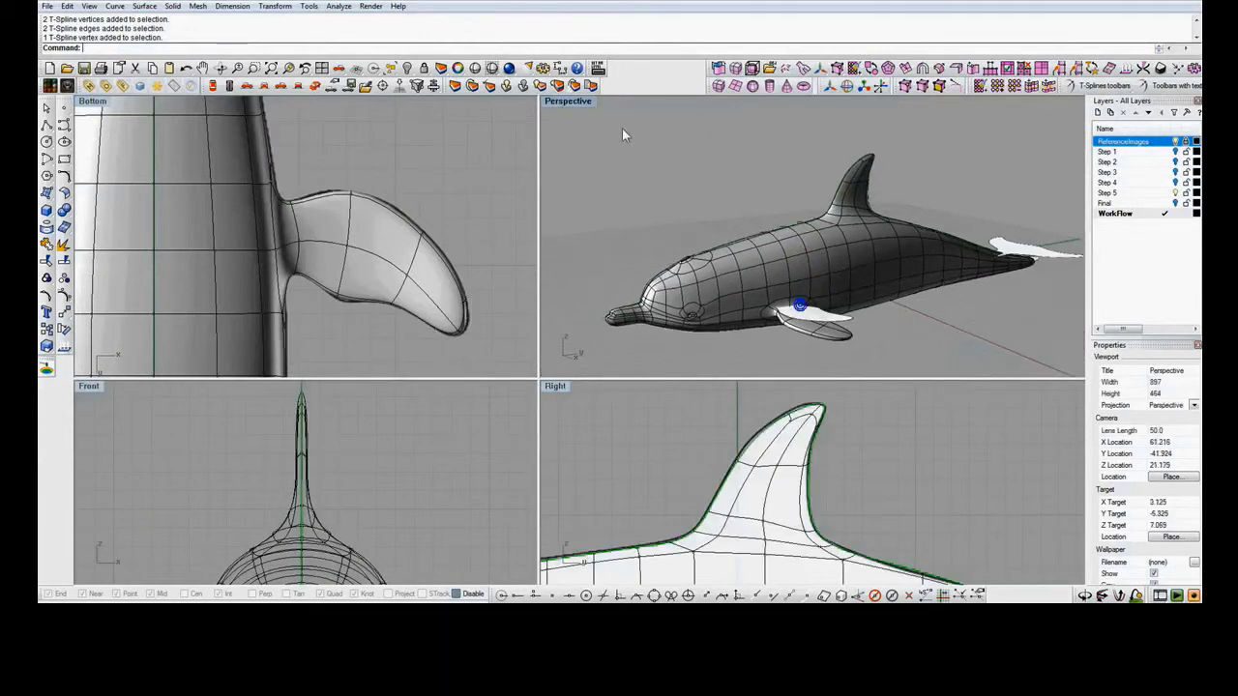
pyautogui.click(475, 69)
pyautogui.moveTo(698, 246)
pyautogui.mouseDown(button='right')
pyautogui.moveTo(816, 248)
pyautogui.moveTo(917, 199)
pyautogui.moveTo(757, 258)
pyautogui.moveTo(716, 255)
pyautogui.mouseUp(button='right')
pyautogui.moveTo(697, 223); pyautogui.dragTo(691, 205)
pyautogui.hotkey('ctrl', 's')
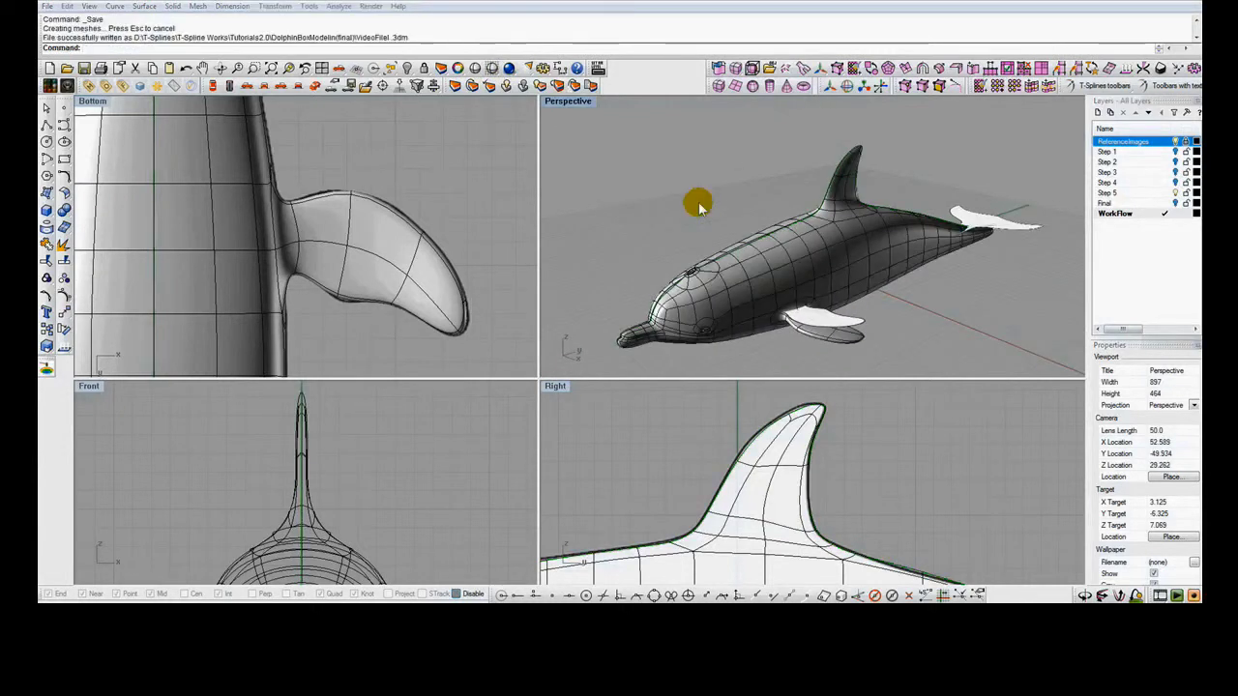
# Select the four faces on the side of the tail where the tail fin starts and switch to box display.
pyautogui.moveTo(947, 298); pyautogui.dragTo(695, 237, button='right')
pyautogui.keyDown('shift'); pyautogui.moveTo(865, 257); pyautogui.dragTo(811, 247, button='right'); pyautogui.keyUp('shift')
pyautogui.click(822, 236)
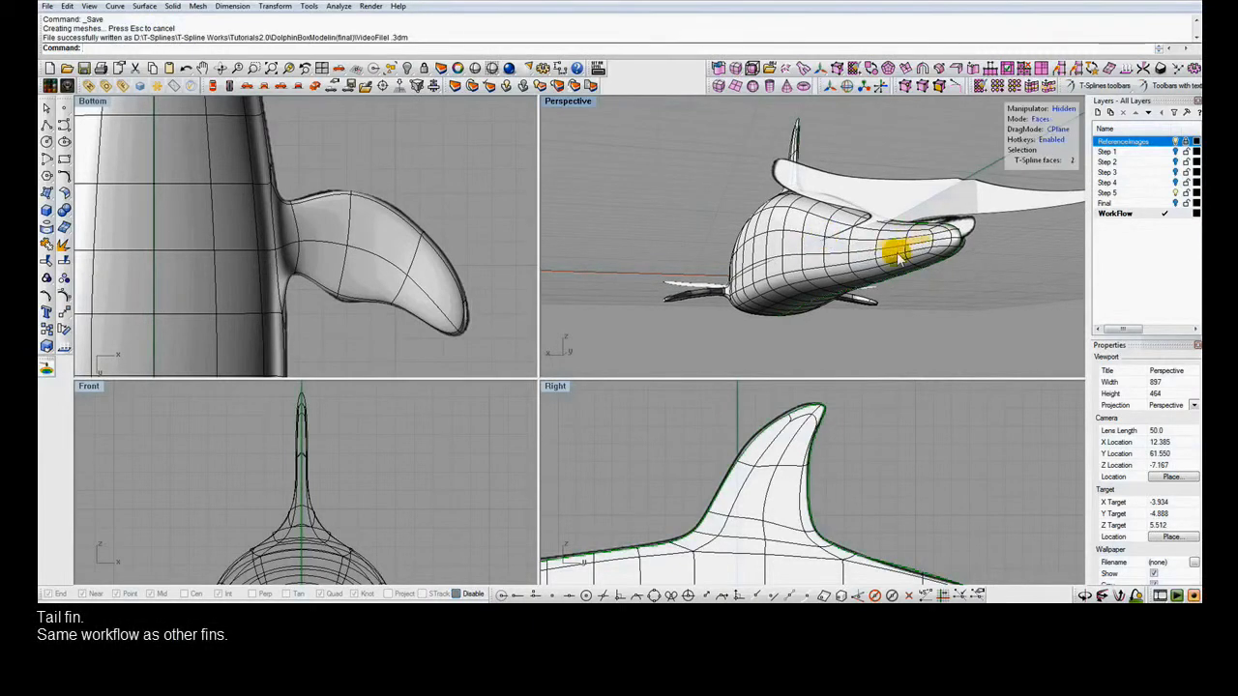
pyautogui.press('Tab')
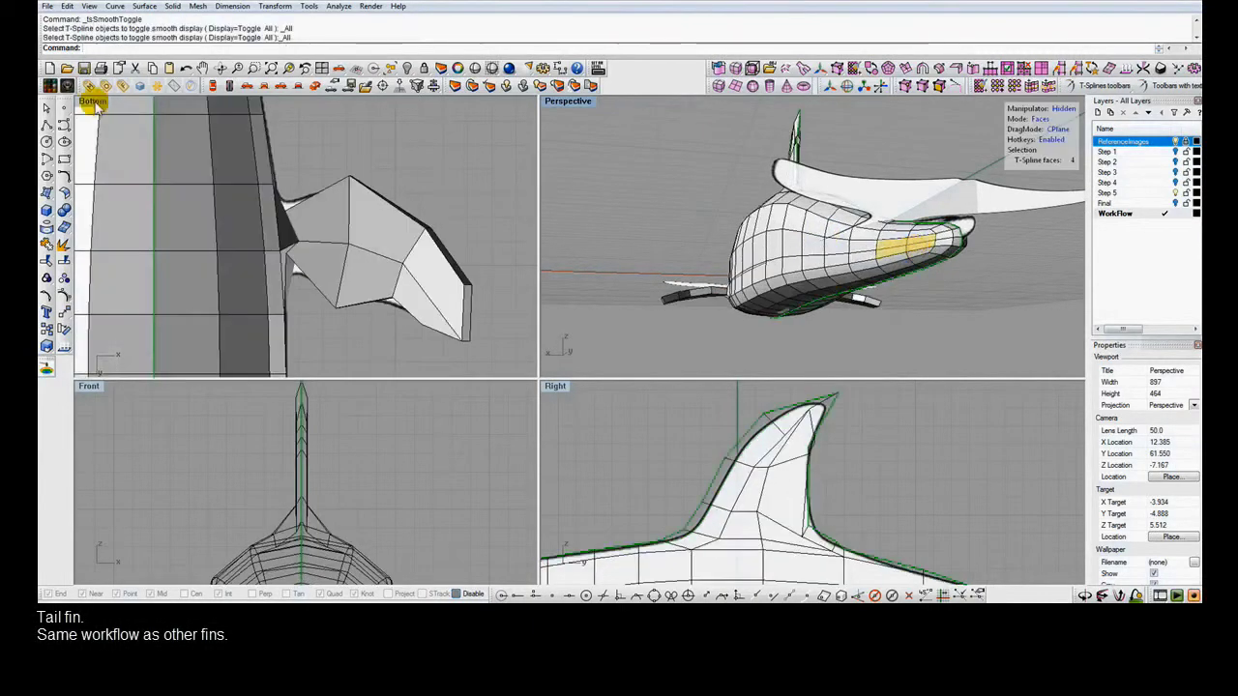
# Extrude the four tail faces outward repeatedly in the Bottom view, moving, scaling and rotating each extrusion along the reference tail fin.
pyautogui.doubleClick(97, 104)
pyautogui.scroll(-8, 611, 346)
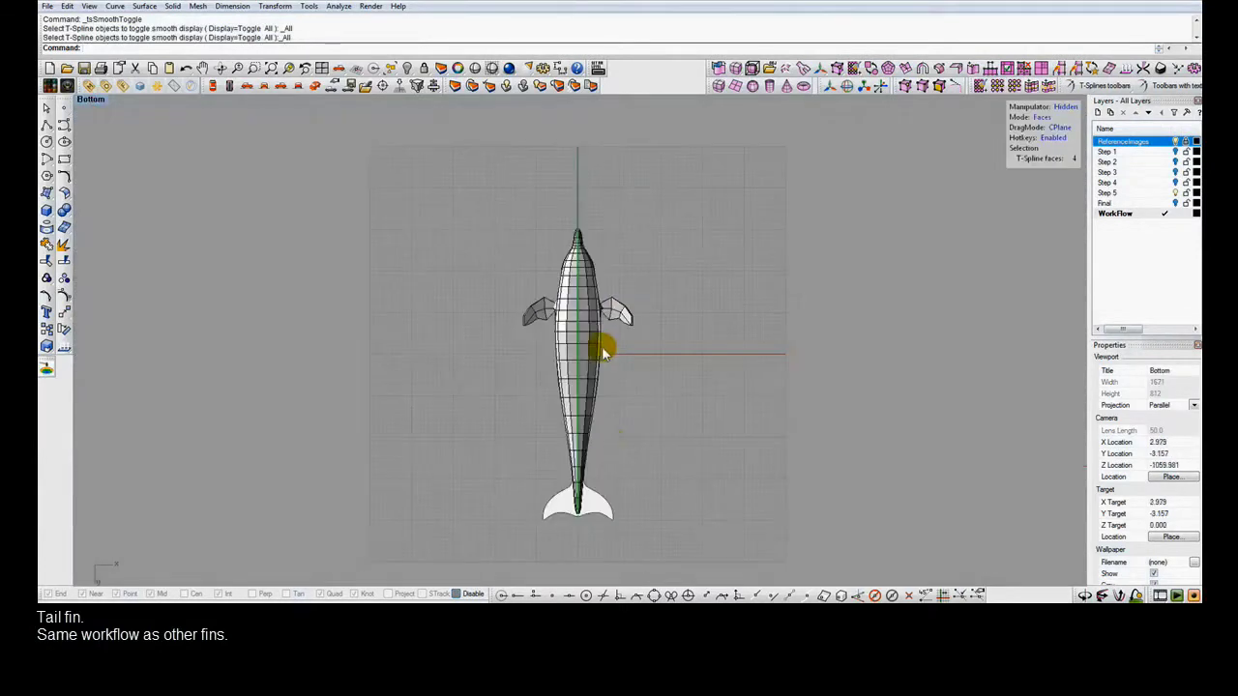
pyautogui.scroll(8, 587, 533)
pyautogui.click(905, 67)
pyautogui.moveTo(567, 269); pyautogui.dragTo(808, 430)
pyautogui.click(905, 67)
pyautogui.press('r')
pyautogui.rightClick(818, 288)
pyautogui.press('r')
pyautogui.press('e')
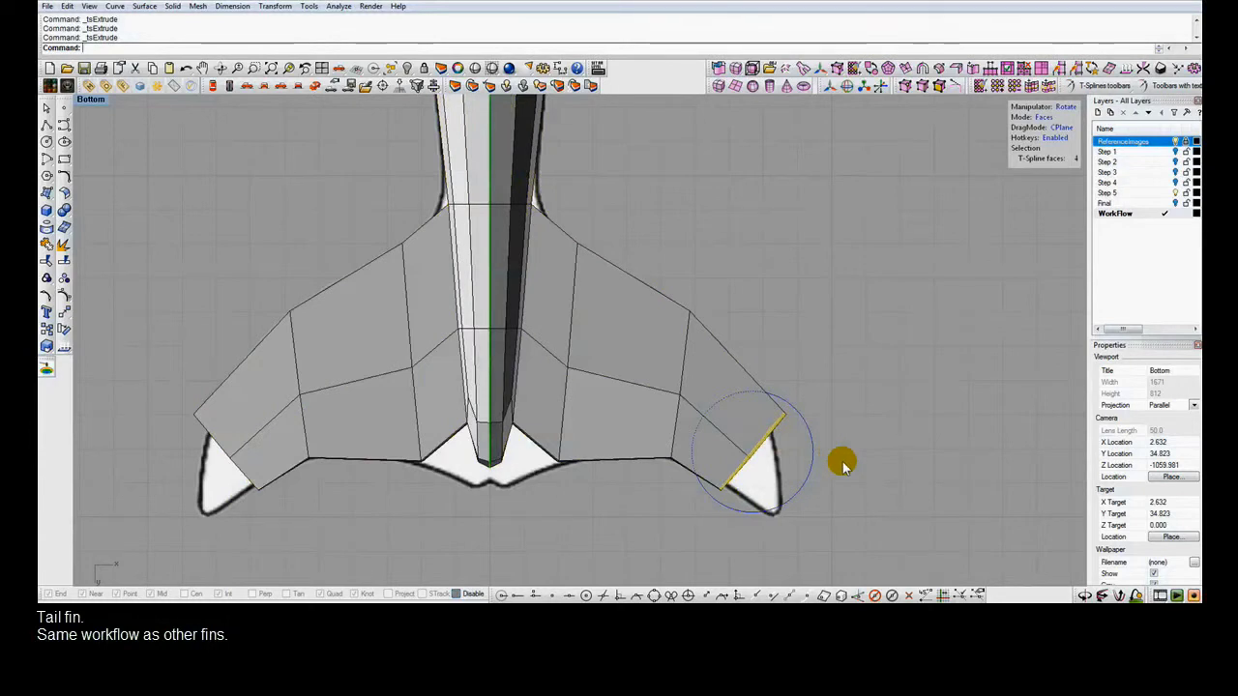
# Move the end vertices of the tail fin to the reference tip and switch to smooth display.
pyautogui.press('a')
pyautogui.moveTo(744, 440); pyautogui.dragTo(763, 472)
pyautogui.press('w')
pyautogui.moveTo(798, 424); pyautogui.dragTo(823, 473)
pyautogui.press('Tab')
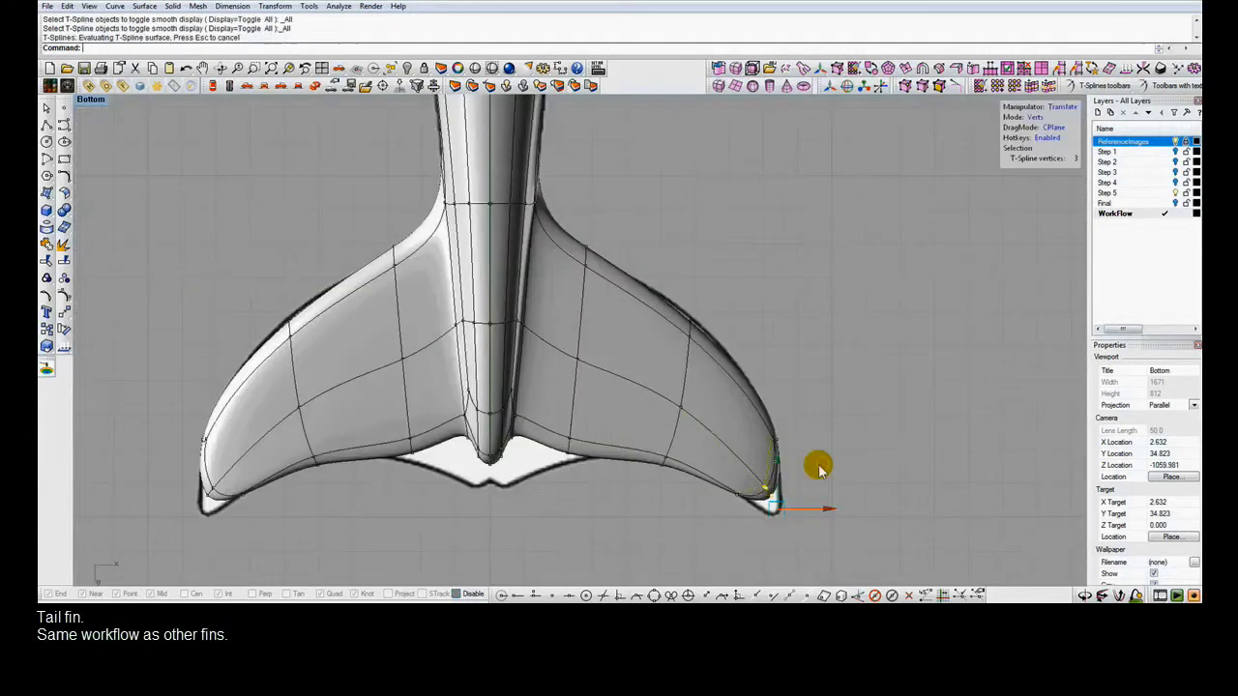
# Fit the tail fin's tip, trailing-edge and leading-edge vertices to the reference outline in the Top view.
pyautogui.click(212, 86)
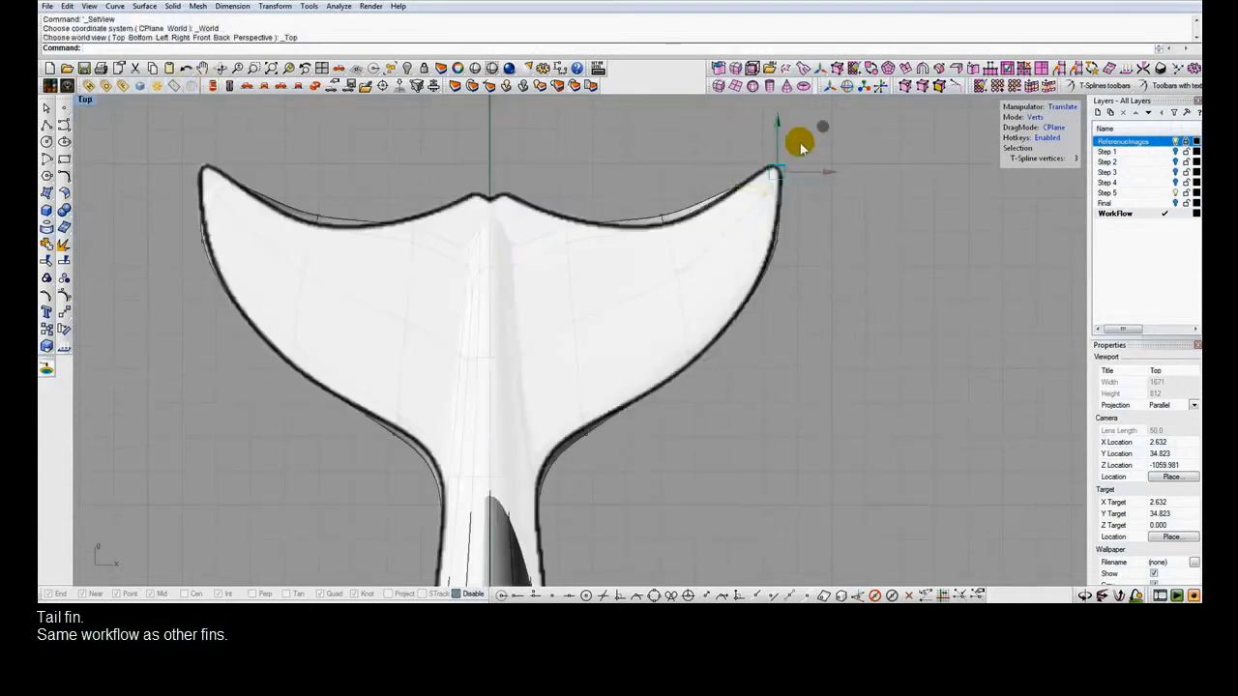
pyautogui.moveTo(823, 124); pyautogui.dragTo(826, 109)
pyautogui.click(825, 111)
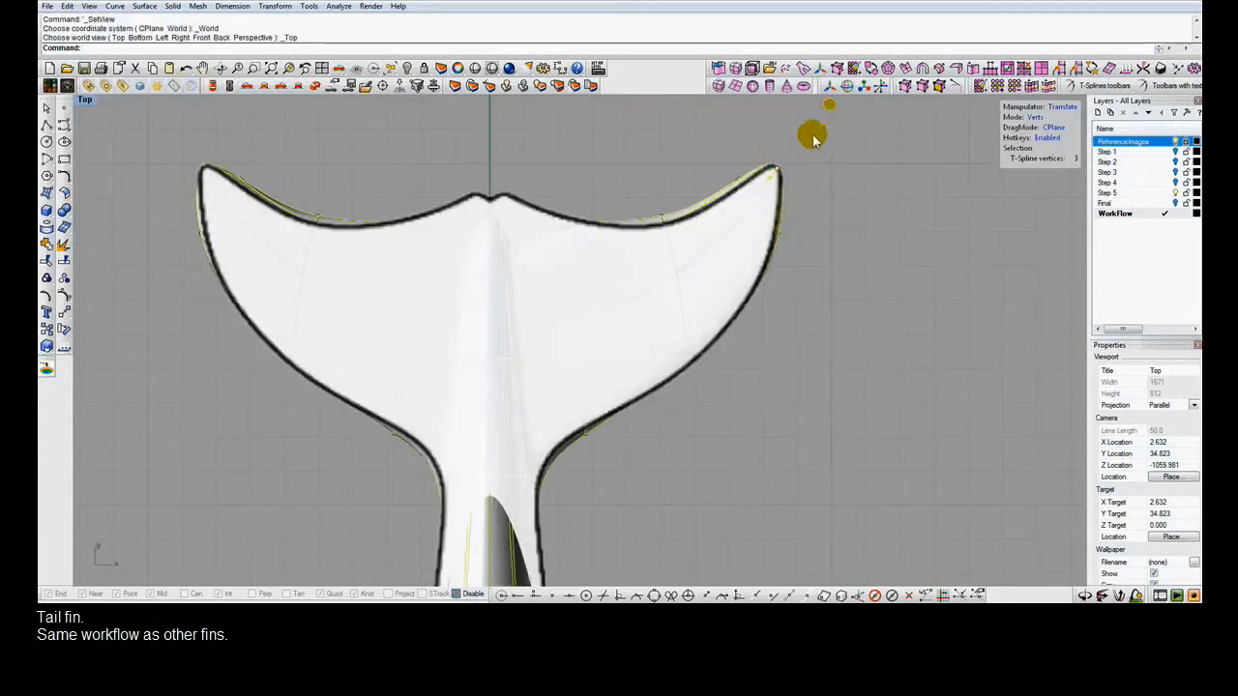
pyautogui.moveTo(638, 199); pyautogui.dragTo(681, 243)
pyautogui.moveTo(664, 173); pyautogui.dragTo(665, 191)
pyautogui.moveTo(603, 490); pyautogui.dragTo(555, 403)
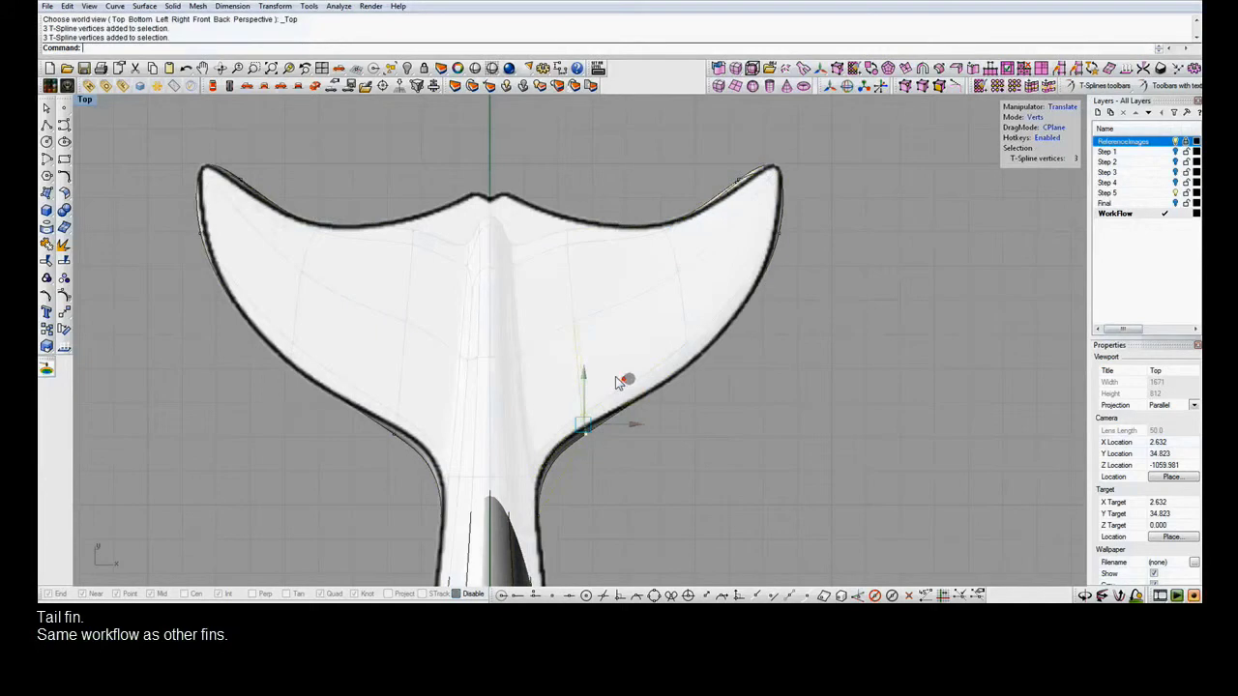
pyautogui.click(622, 377)
pyautogui.click(733, 405)
pyautogui.moveTo(681, 331); pyautogui.dragTo(732, 327)
pyautogui.click(739, 314)
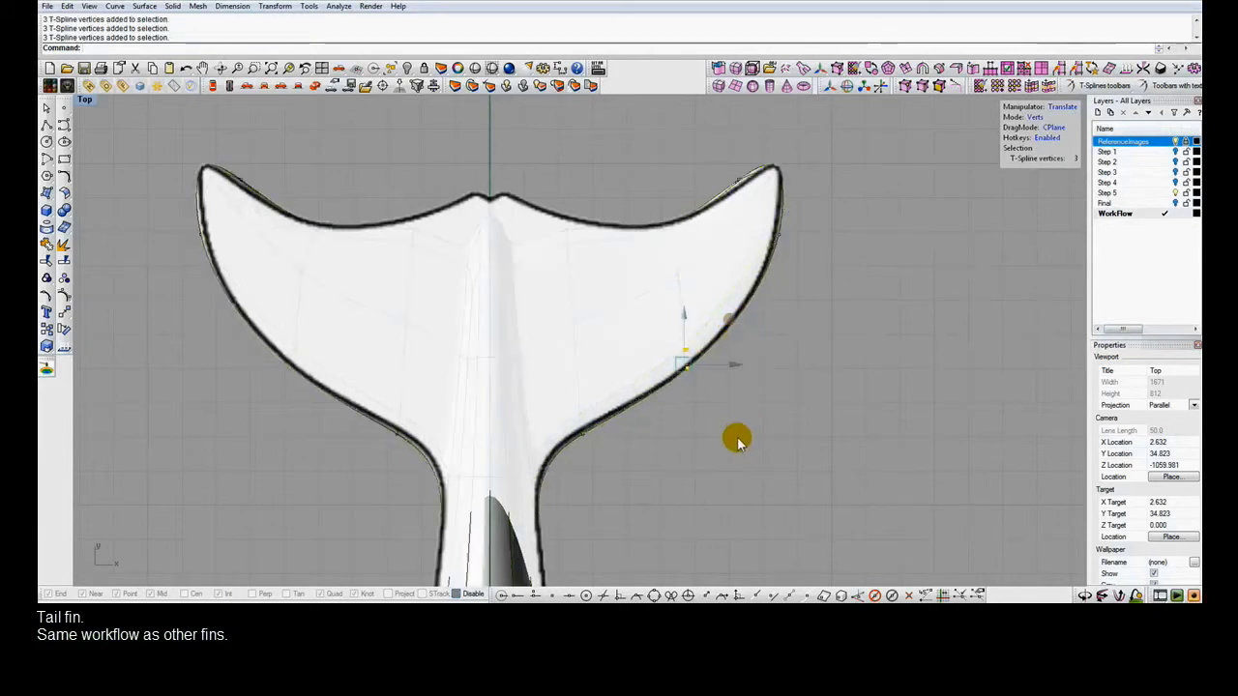
# Move the tail fin's inner trailing-edge vertices and the tail-end vertices onto the reference notch in the Bottom view.
pyautogui.click(212, 85)
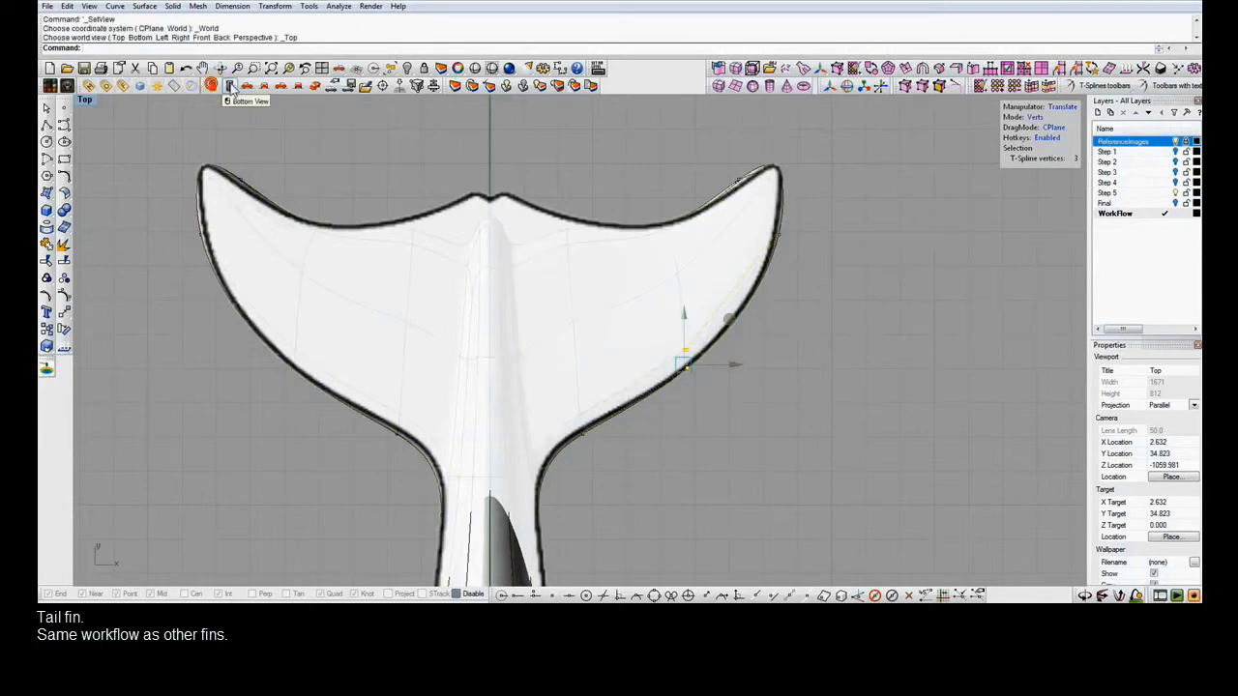
pyautogui.click(231, 87)
pyautogui.scroll(5, 463, 525)
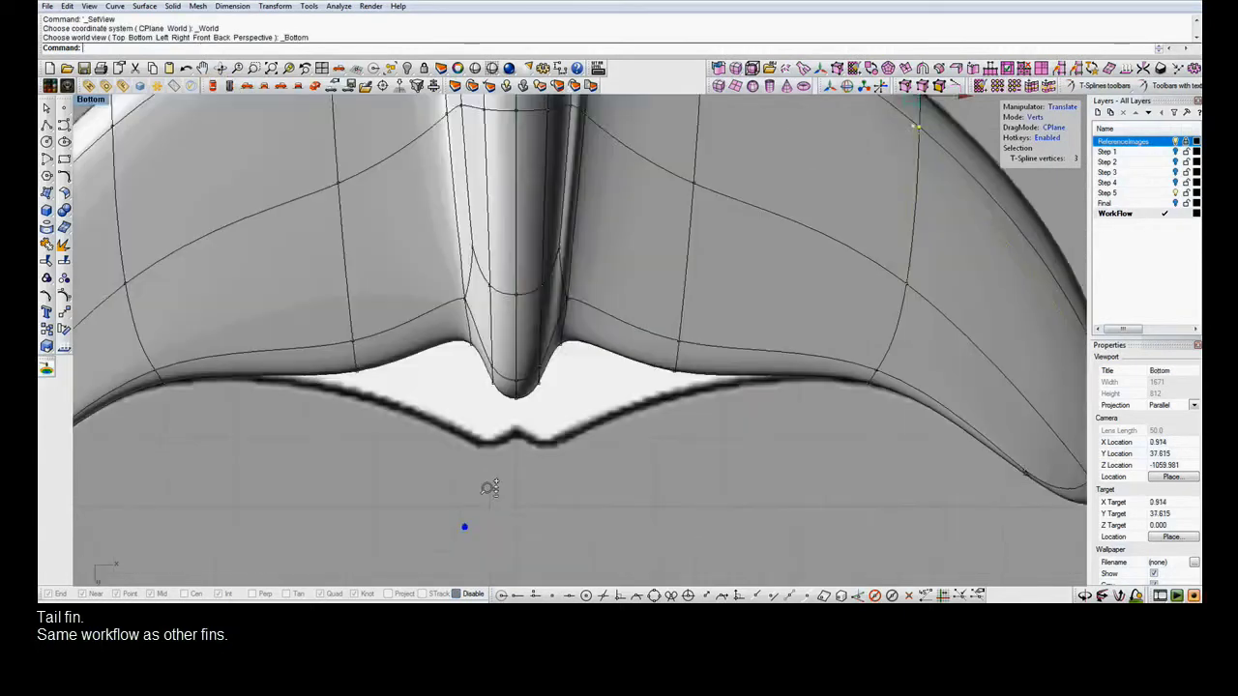
pyautogui.moveTo(439, 267); pyautogui.dragTo(471, 398)
pyautogui.moveTo(472, 315); pyautogui.dragTo(474, 406)
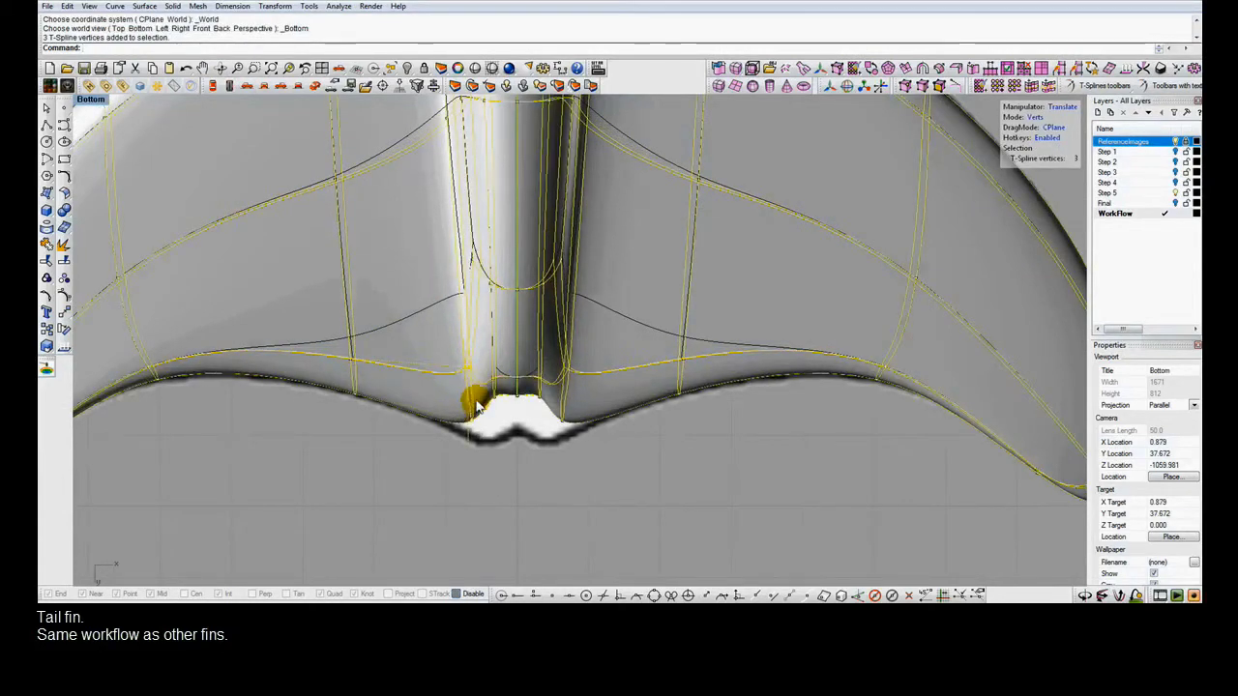
pyautogui.moveTo(481, 355); pyautogui.dragTo(501, 419)
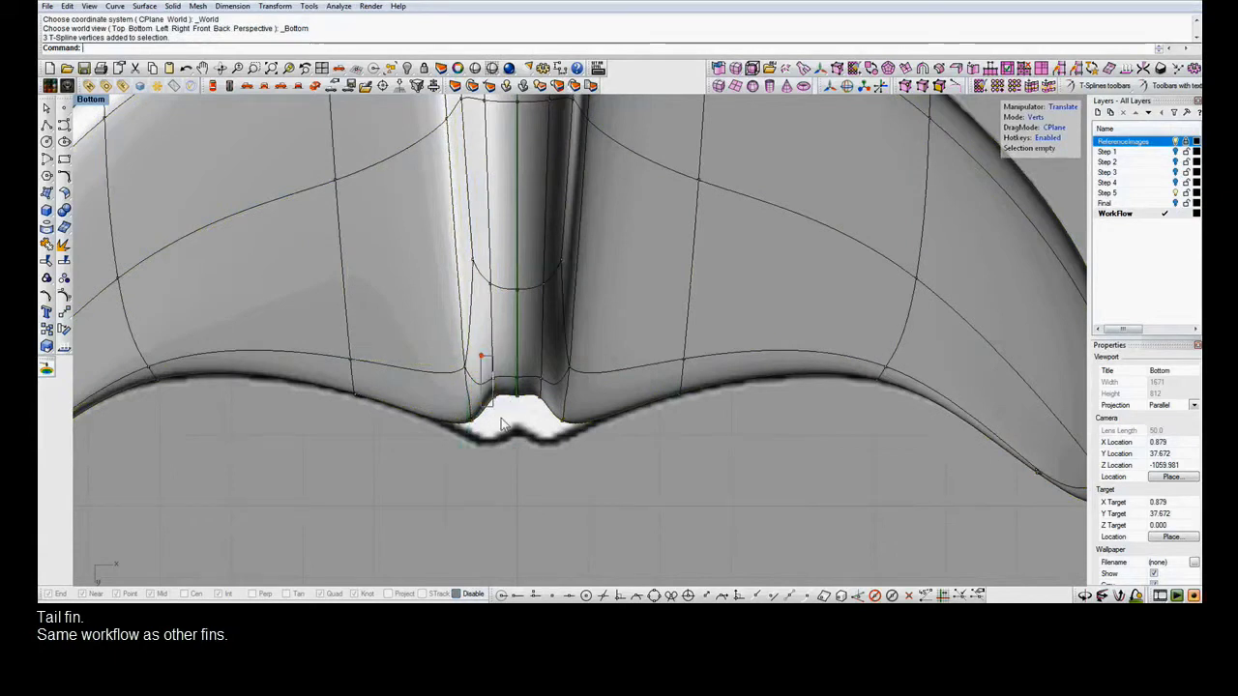
pyautogui.click(498, 416)
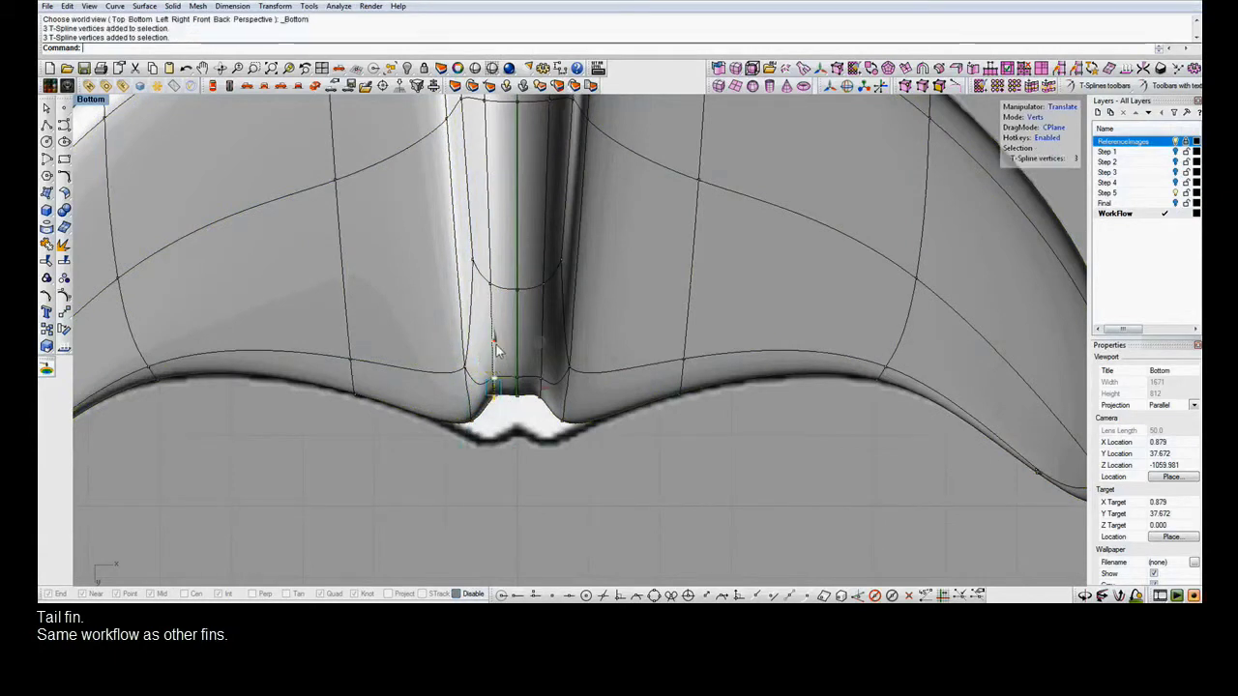
pyautogui.moveTo(498, 358); pyautogui.dragTo(503, 483)
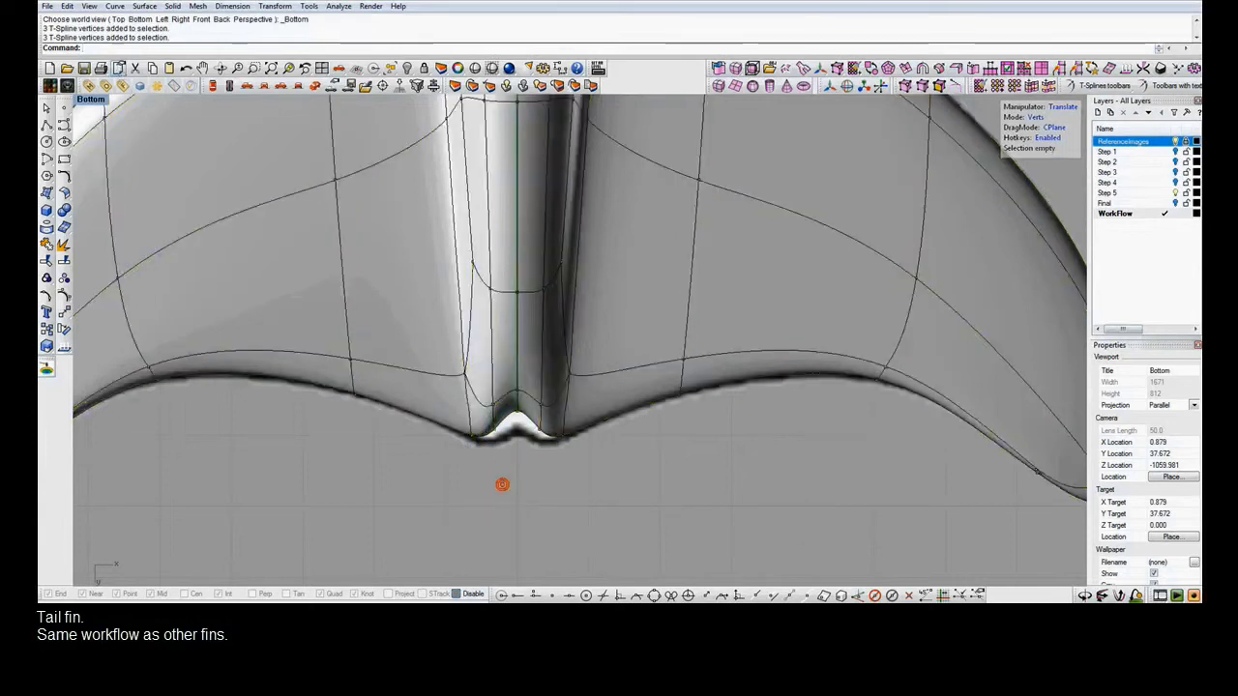
# Select the vertices of one tail fin half in the Bottom view and rotate them slightly in the Front view.
pyautogui.doubleClick(92, 101)
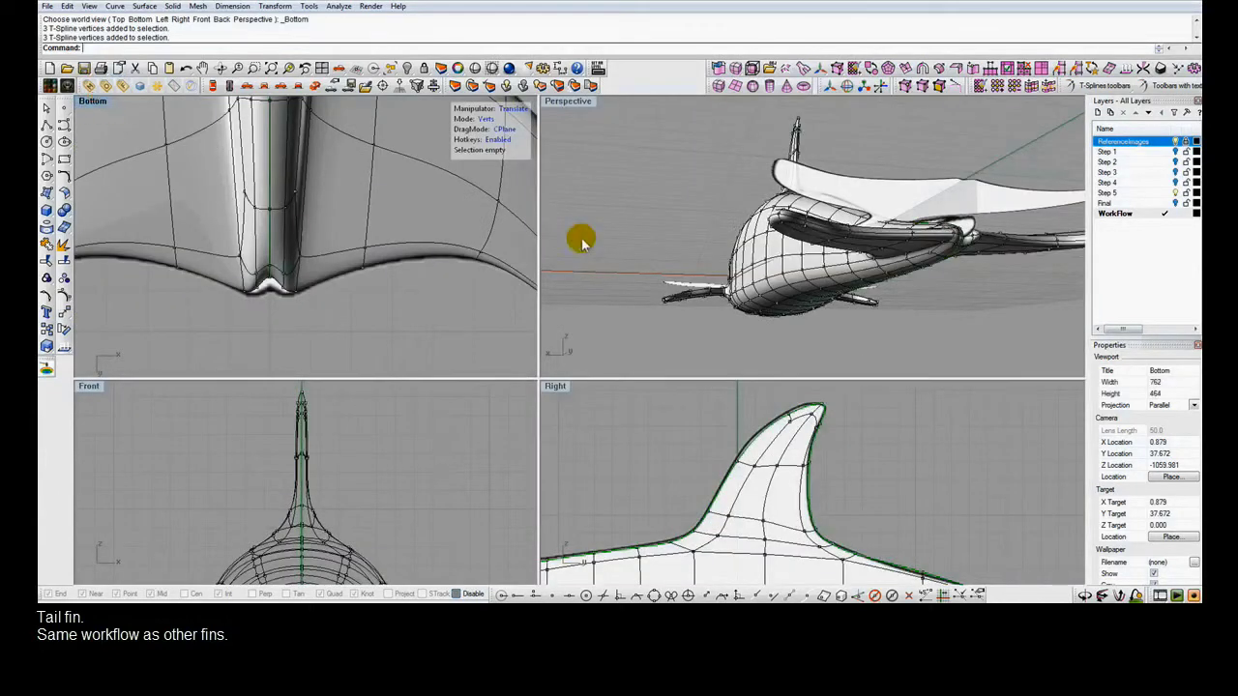
pyautogui.keyDown('ctrl'); pyautogui.moveTo(399, 302); pyautogui.dragTo(306, 352, button='right'); pyautogui.keyUp('ctrl')
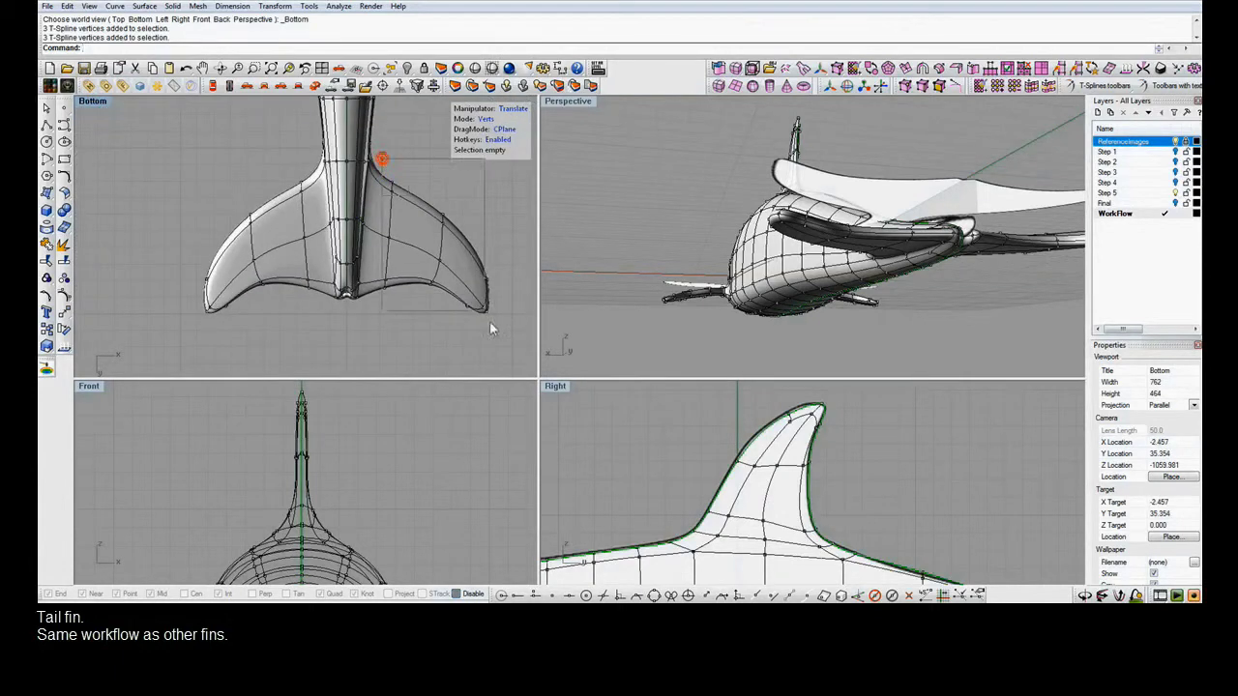
pyautogui.moveTo(490, 329); pyautogui.dragTo(500, 337)
pyautogui.keyDown('ctrl'); pyautogui.moveTo(456, 419); pyautogui.dragTo(324, 485, button='right'); pyautogui.keyUp('ctrl')
pyautogui.press('r')
pyautogui.moveTo(345, 521); pyautogui.dragTo(351, 500)
# Inspect the whole dolphin in a shaded preview and compare its box and smooth displays.
pyautogui.click(658, 240)
pyautogui.moveTo(657, 241); pyautogui.dragTo(765, 255, button='right')
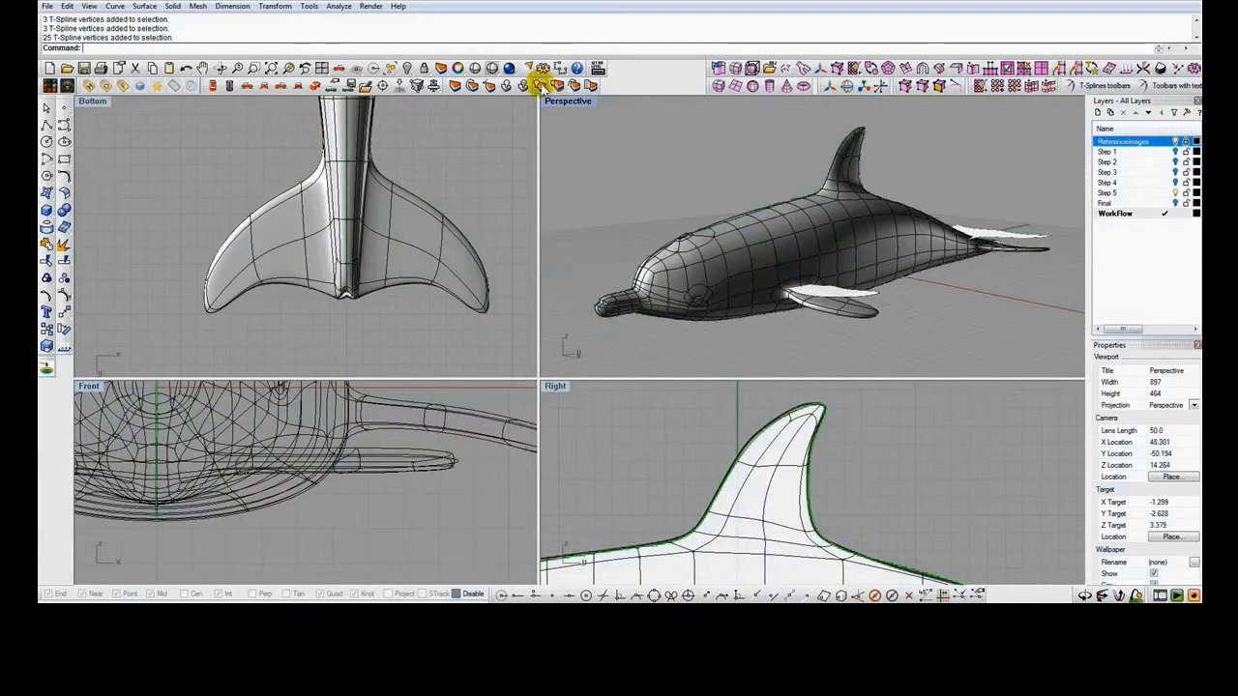
pyautogui.click(474, 69)
pyautogui.moveTo(906, 300)
pyautogui.mouseDown(button='right')
pyautogui.moveTo(673, 268)
pyautogui.moveTo(667, 255)
pyautogui.moveTo(812, 313)
pyautogui.moveTo(935, 296)
pyautogui.mouseUp(button='right')
pyautogui.press('Return')
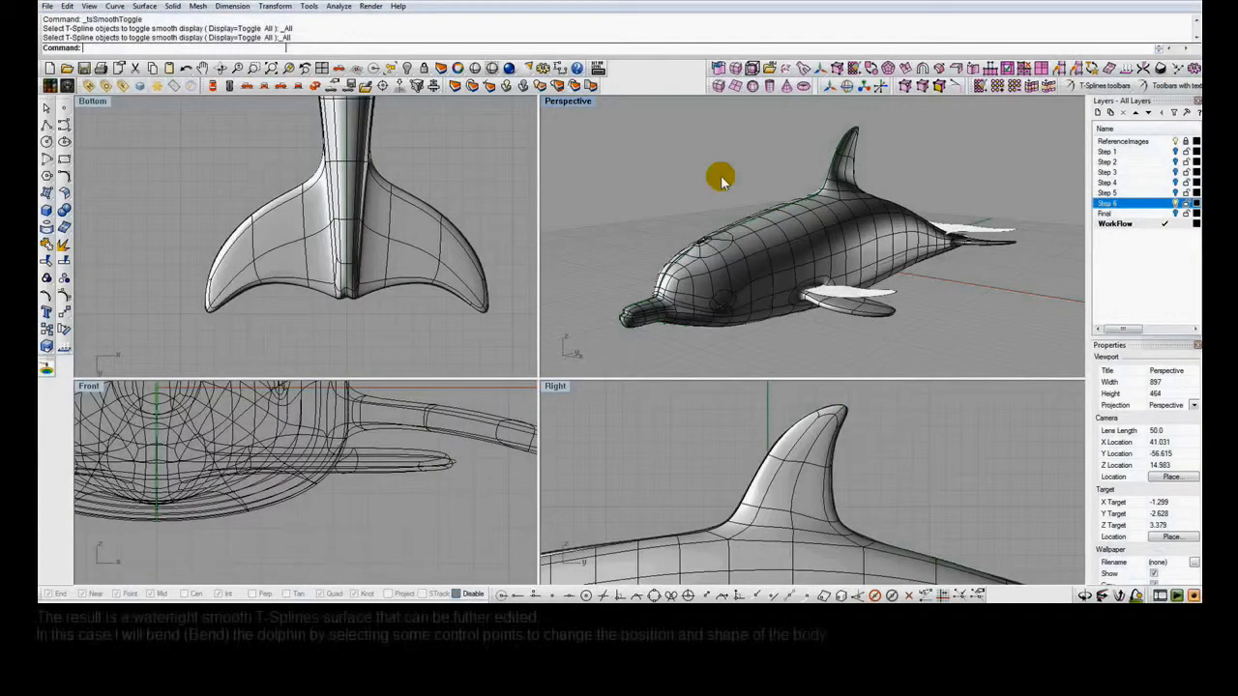
pyautogui.press('b')
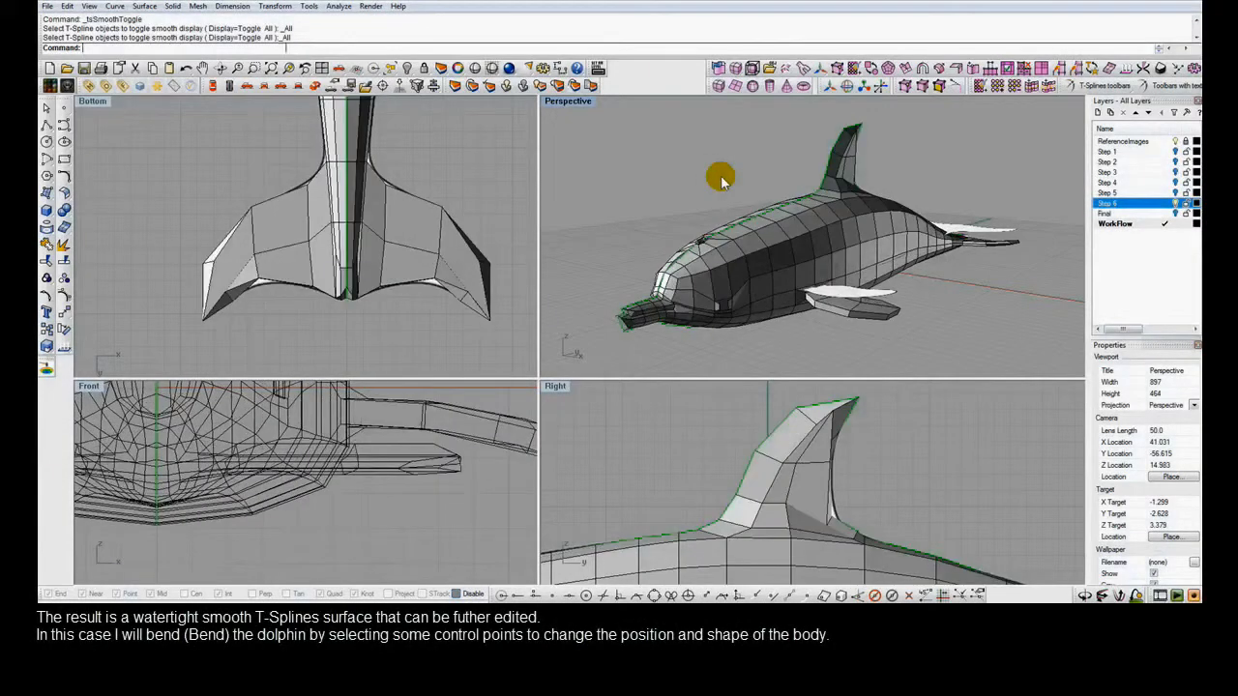
pyautogui.press('b')
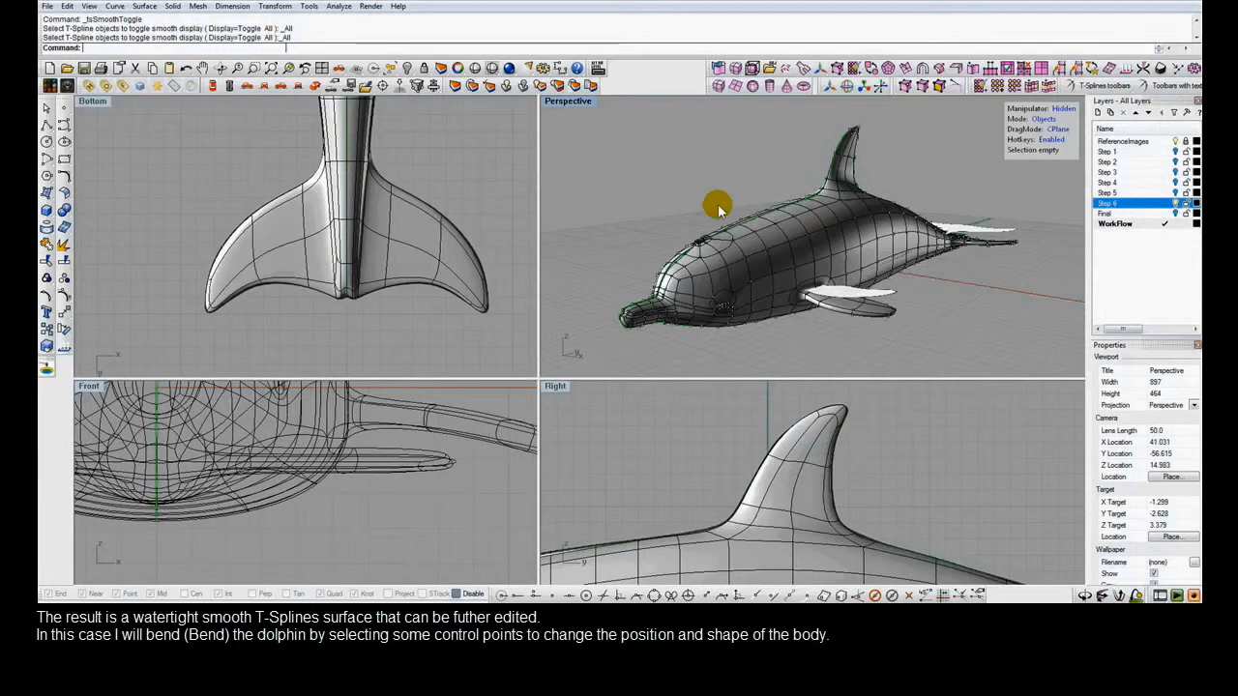
# Select all body, side fin, dorsal fin and tail vertices behind the head in the Right view.
pyautogui.press('a')
pyautogui.moveTo(753, 445); pyautogui.dragTo(775, 399, button='right')
pyautogui.keyDown('ctrl'); pyautogui.moveTo(790, 494); pyautogui.dragTo(791, 517, button='right'); pyautogui.keyUp('ctrl')
pyautogui.scroll(-5, 790, 518)
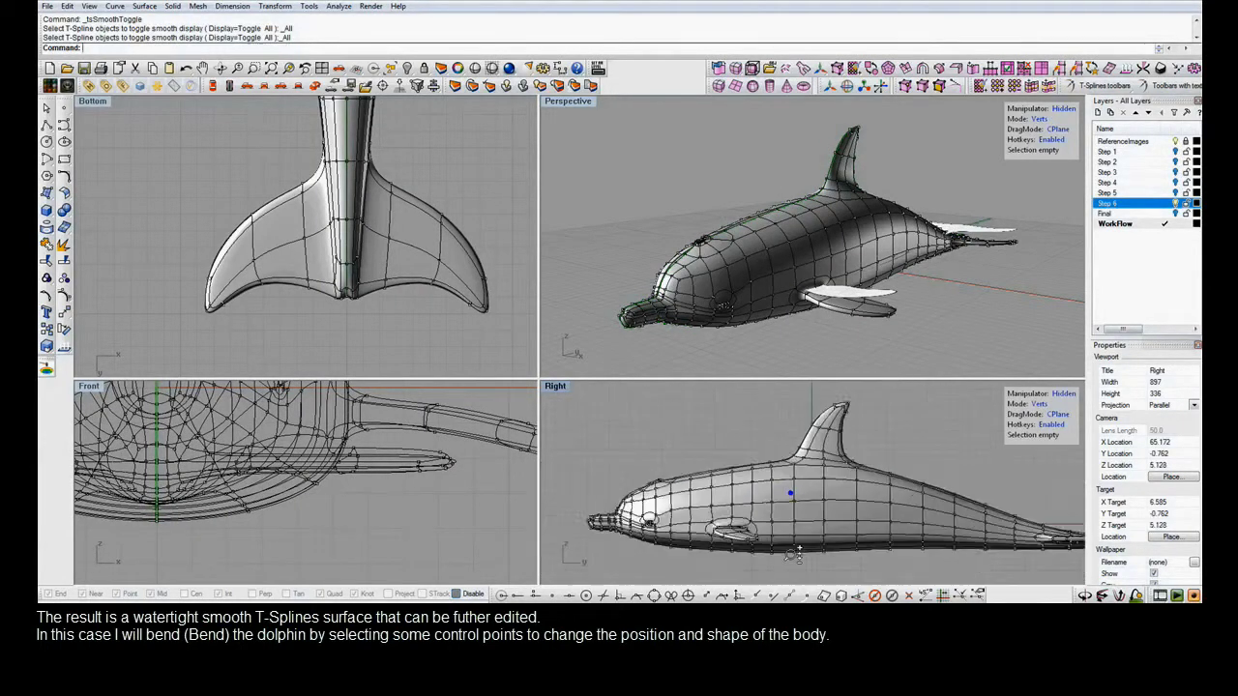
pyautogui.moveTo(705, 429); pyautogui.dragTo(1028, 574)
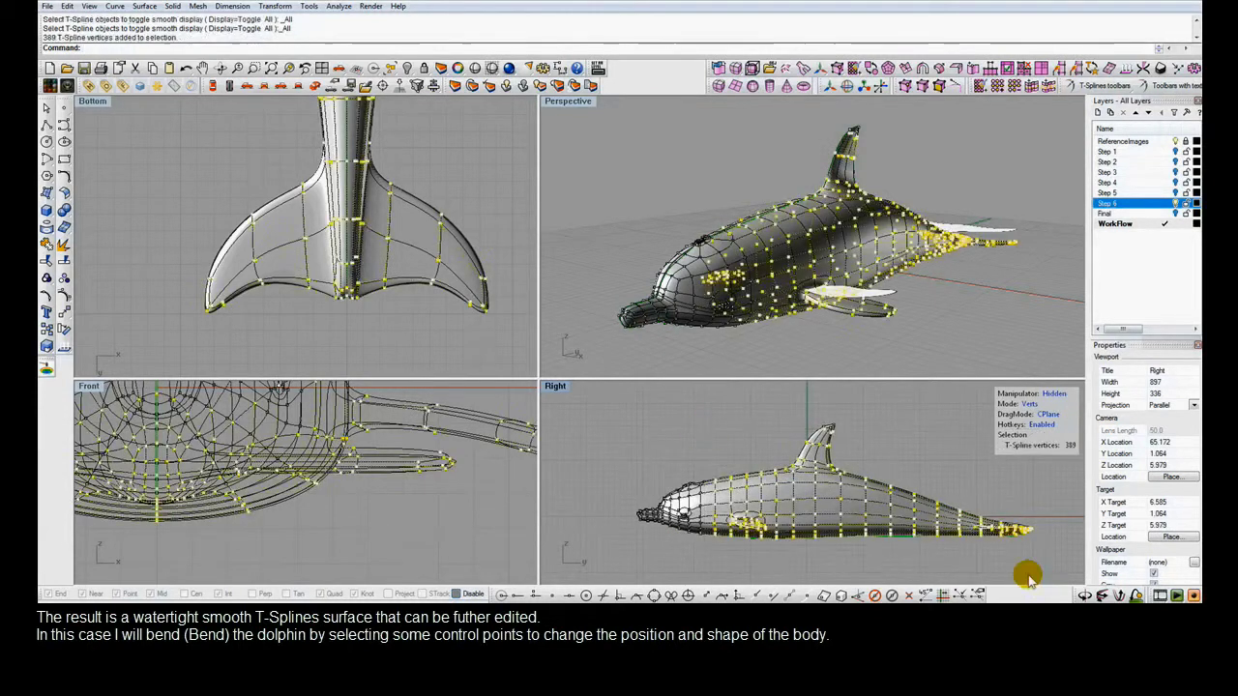
pyautogui.keyDown('shift'); pyautogui.moveTo(844, 453); pyautogui.dragTo(845, 453); pyautogui.keyUp('shift')
# Bend the selected vertices downward in the Right view, with the spine running from behind the head to the tail end.
pyautogui.click(56, 305)
pyautogui.click(167, 356)
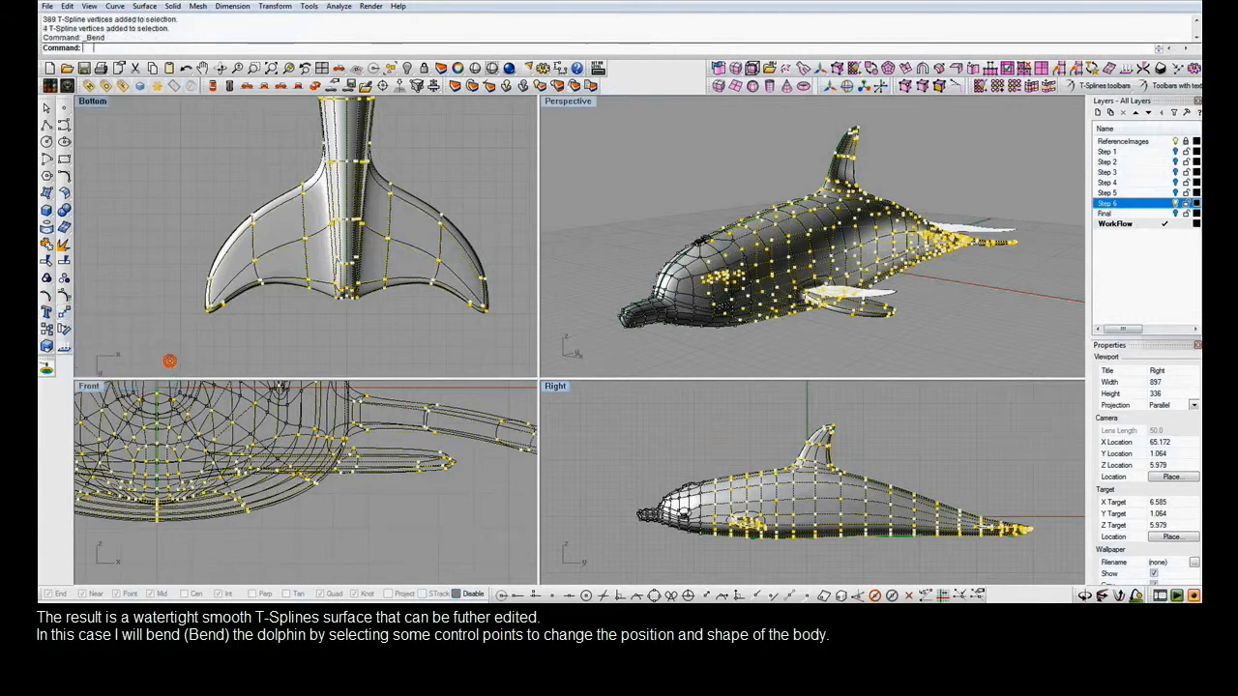
pyautogui.click(722, 509)
pyautogui.moveTo(998, 520); pyautogui.dragTo(975, 440, button='right')
pyautogui.click(976, 447)
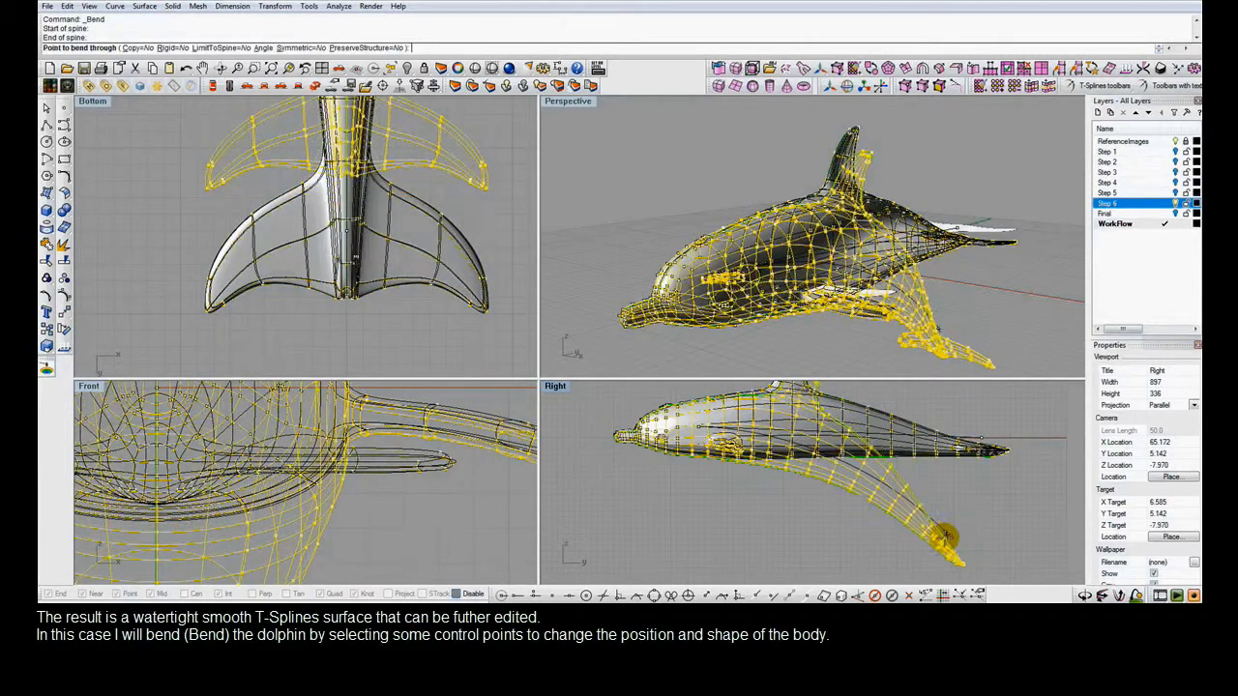
pyautogui.click(944, 537)
pyautogui.click(944, 538)
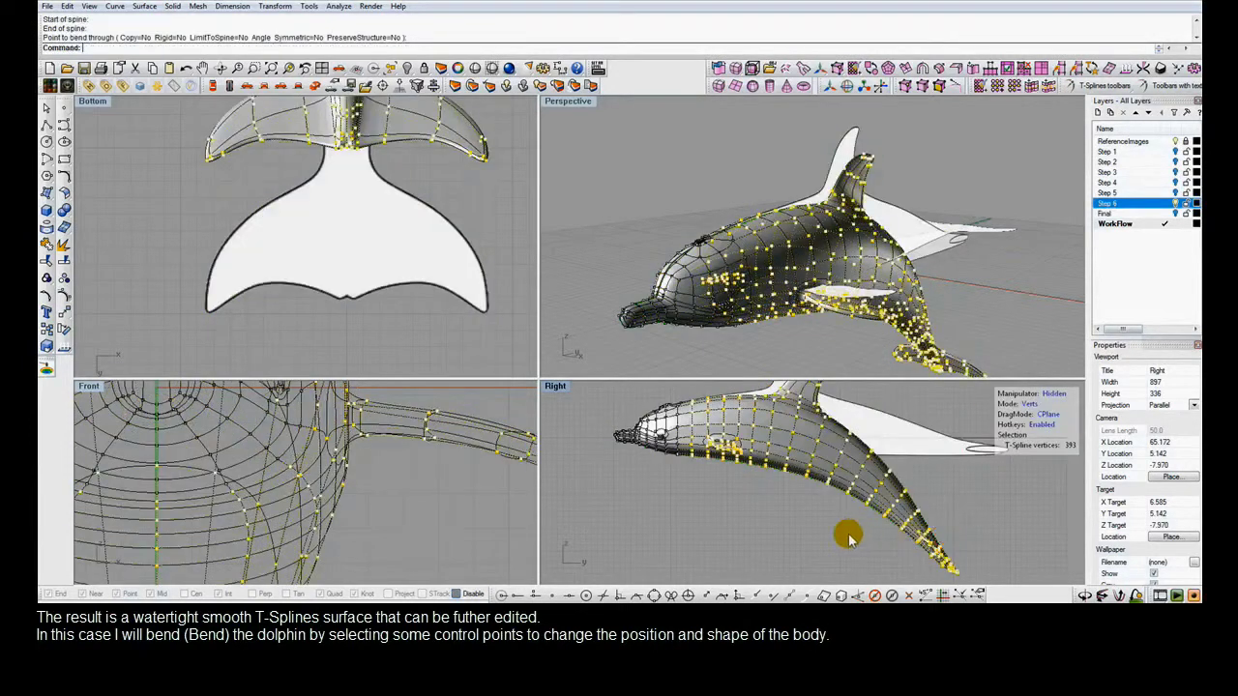
# Reduce the selection to the rear tail vertices and bend them back upward in the Right view.
pyautogui.click(655, 357)
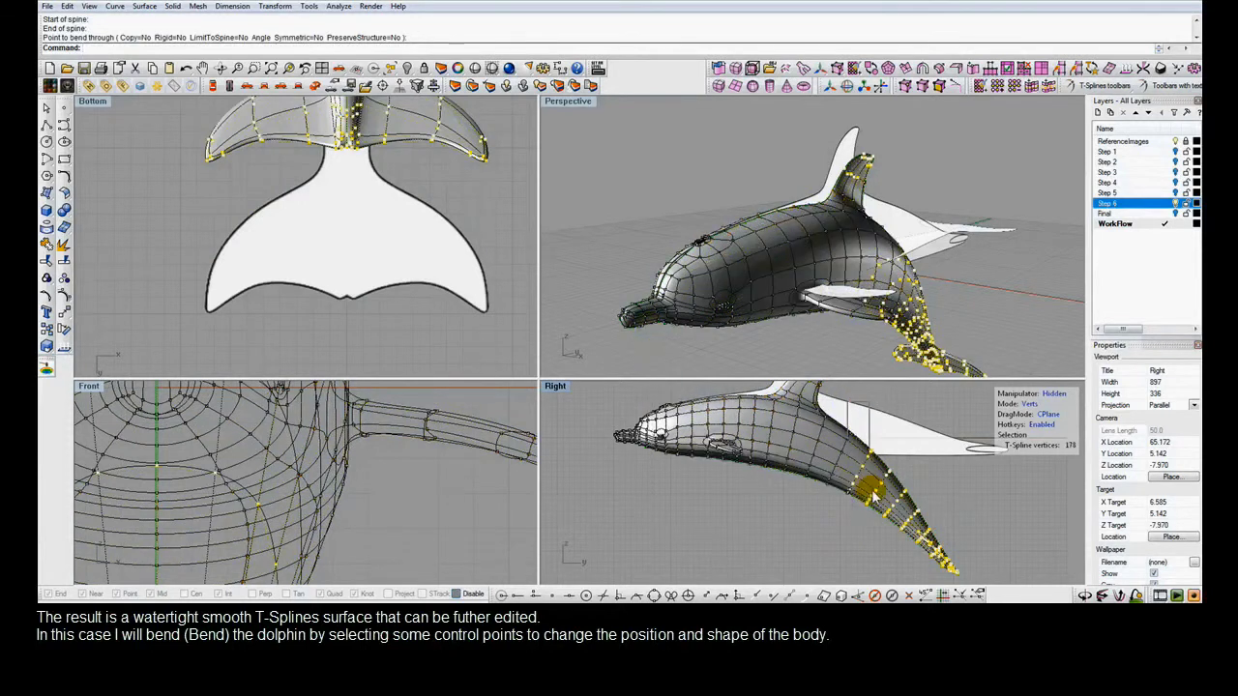
pyautogui.click(63, 310)
pyautogui.click(165, 358)
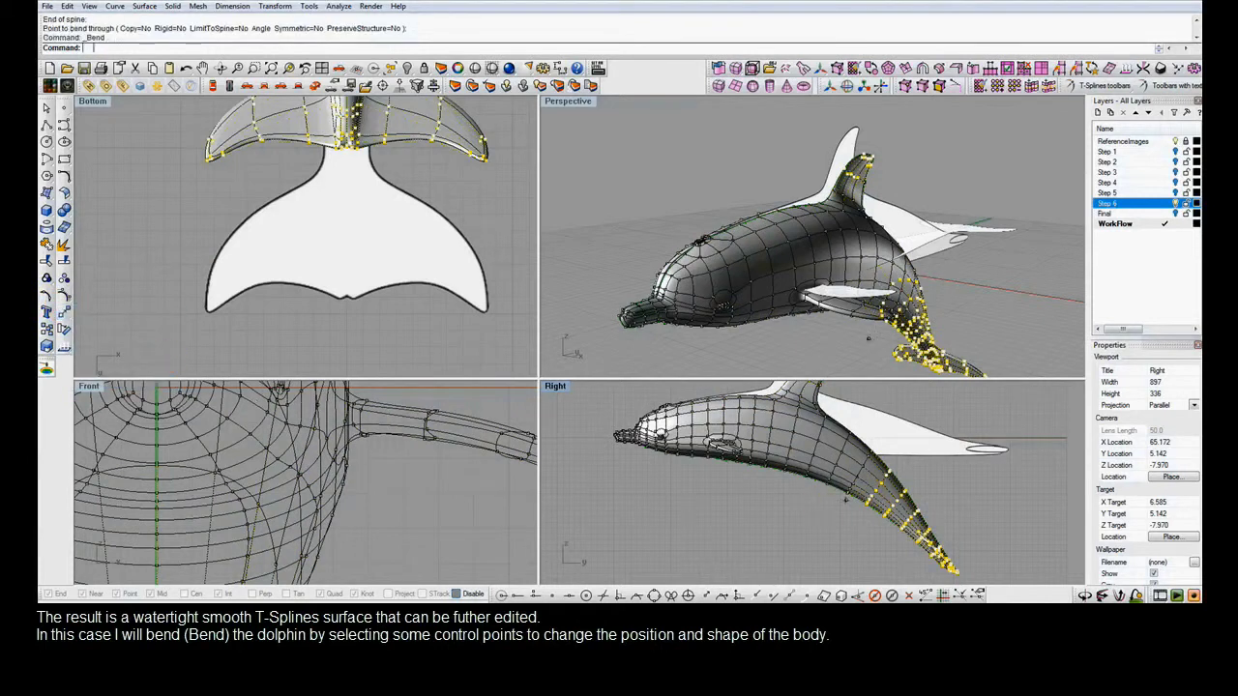
pyautogui.click(870, 481)
pyautogui.click(960, 575)
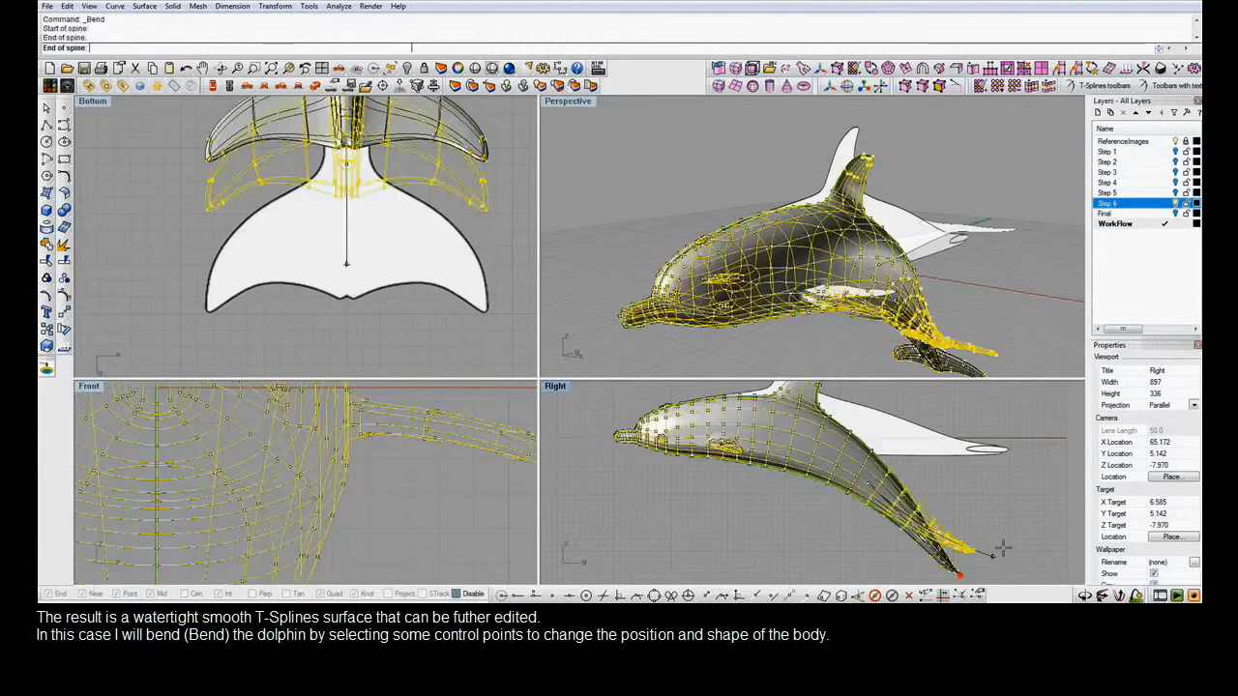
pyautogui.click(1000, 499)
# Hide the ReferenceImages layer and preview the bent dolphin shaded in a maximized Perspective view.
pyautogui.click(1175, 141)
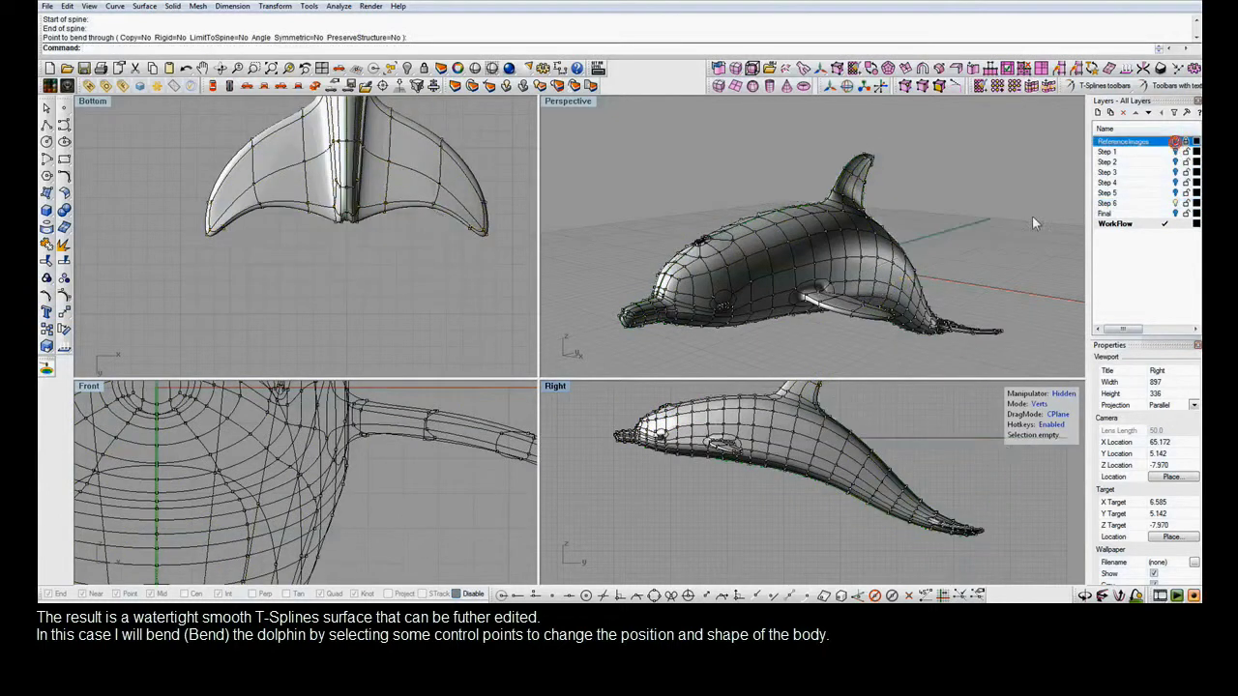
pyautogui.click(1007, 235)
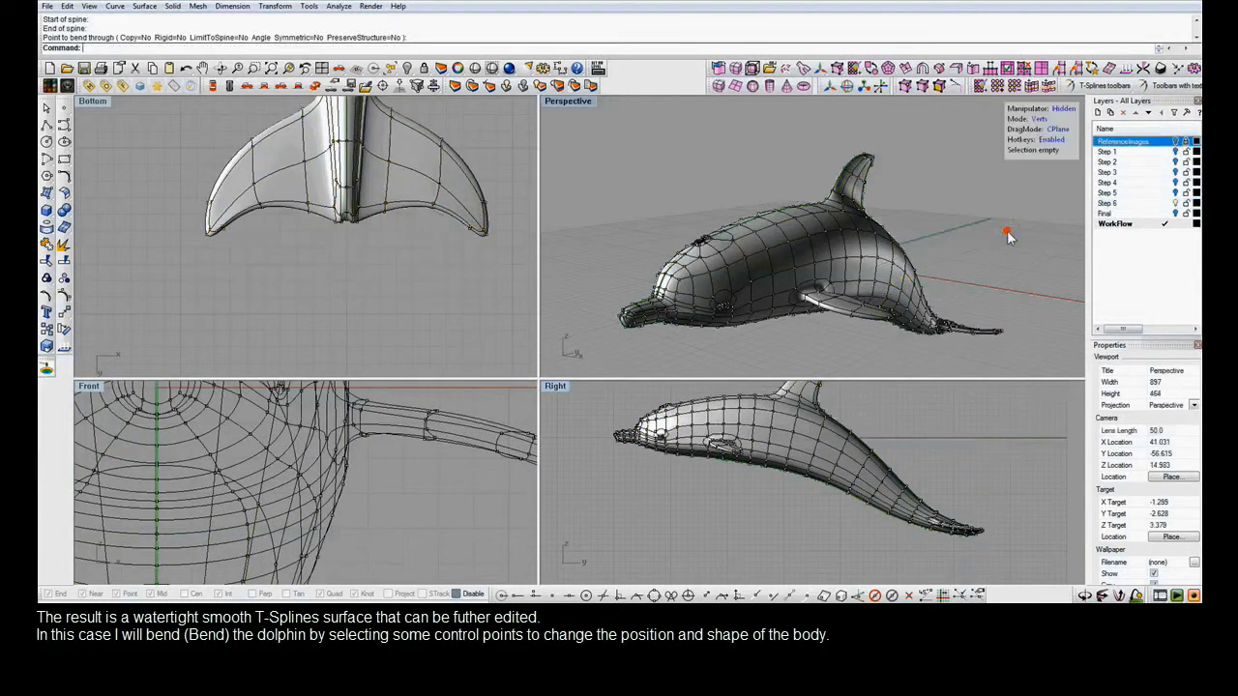
pyautogui.doubleClick(585, 102)
pyautogui.click(475, 69)
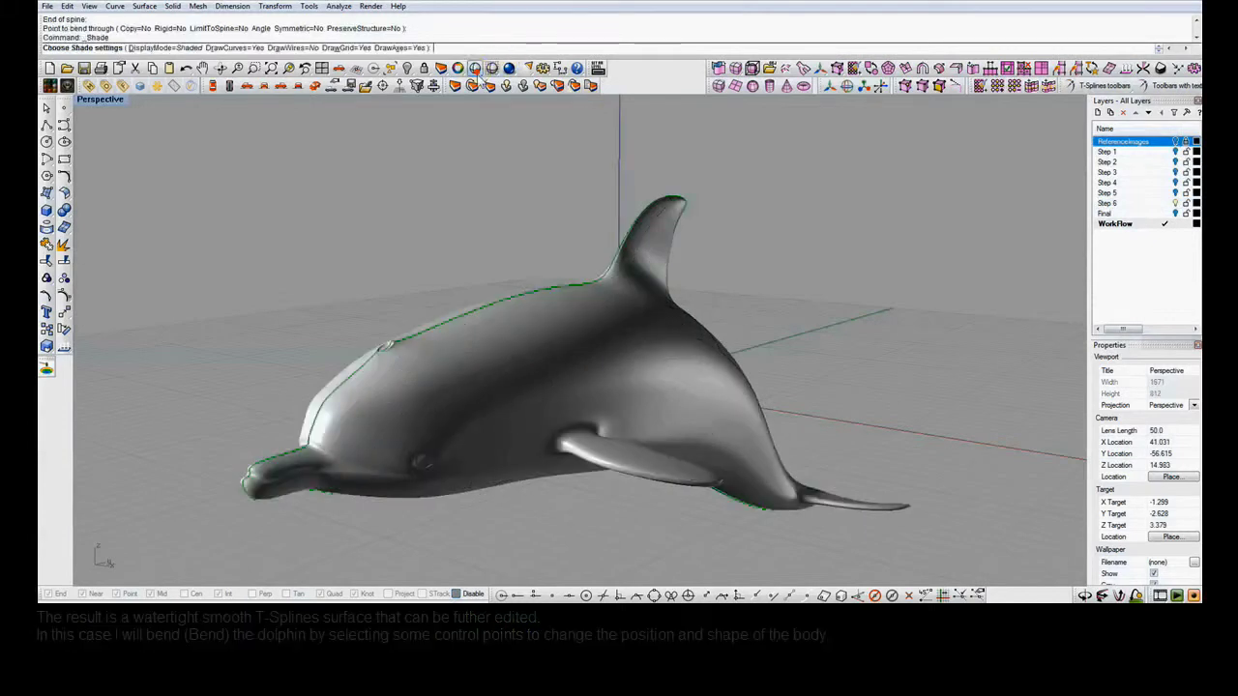
pyautogui.moveTo(677, 416); pyautogui.dragTo(696, 433, button='right')
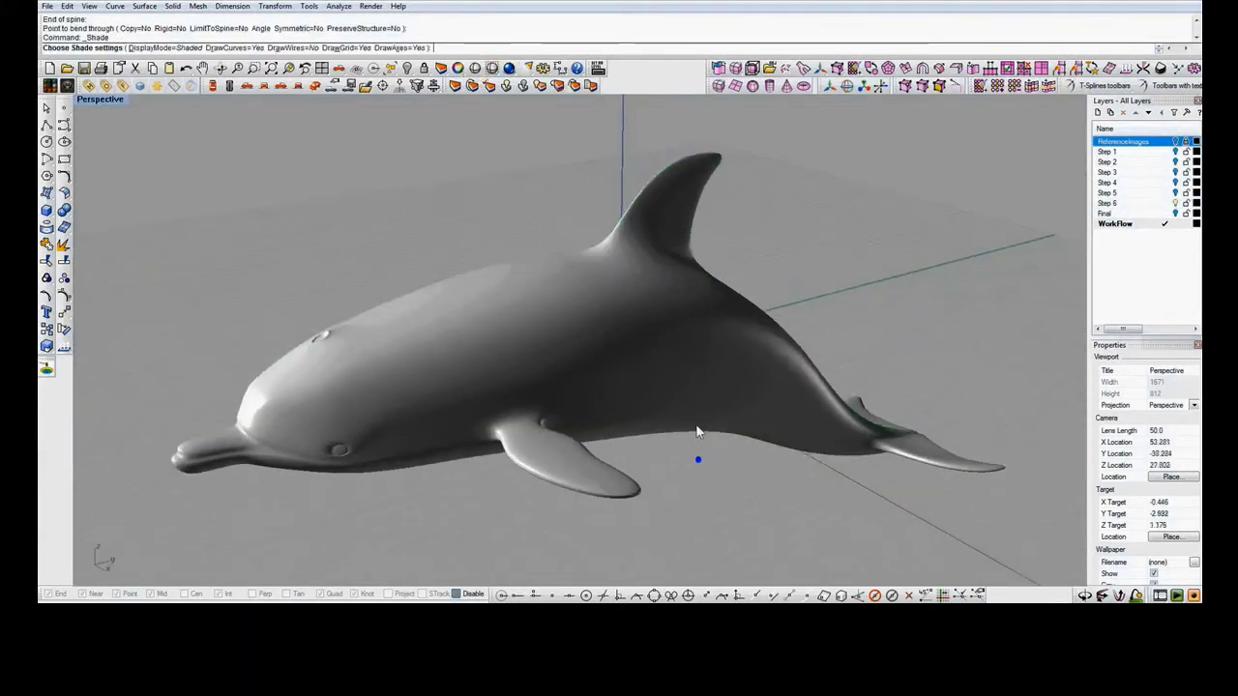
pyautogui.click(693, 469)
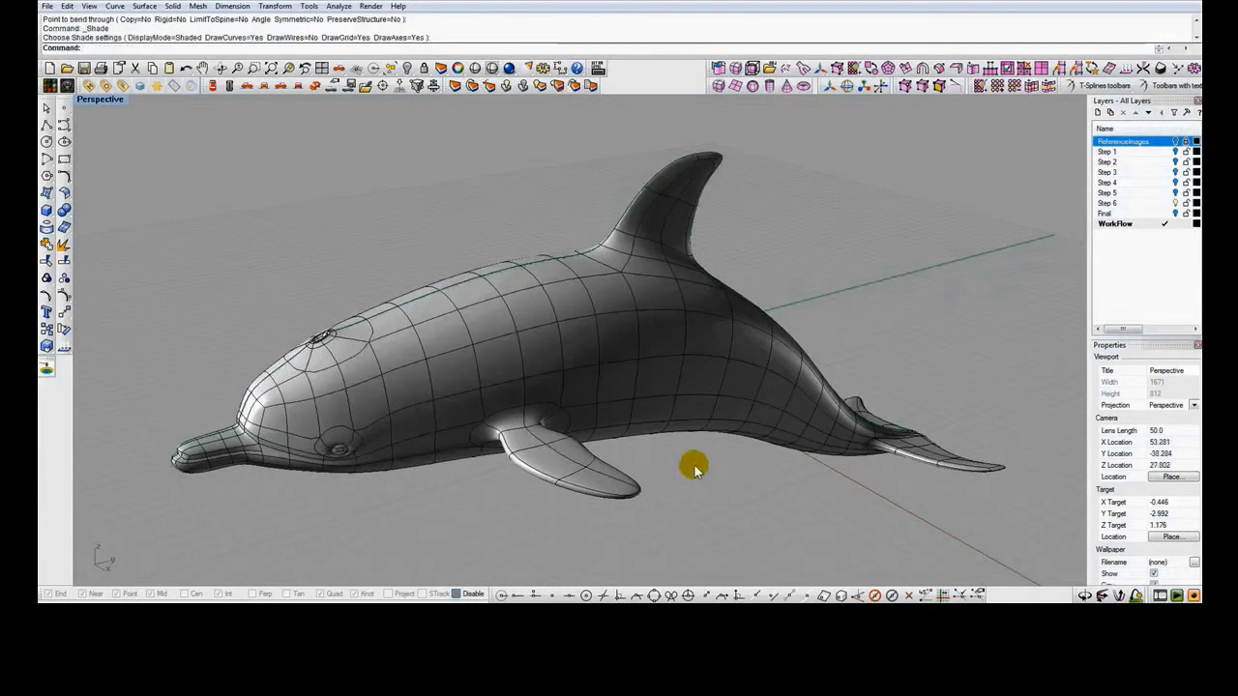
# Convert the dolphin's T-Splines surface to a NURBS polysurface and hide its surface isocurves.
pyautogui.click(709, 385)
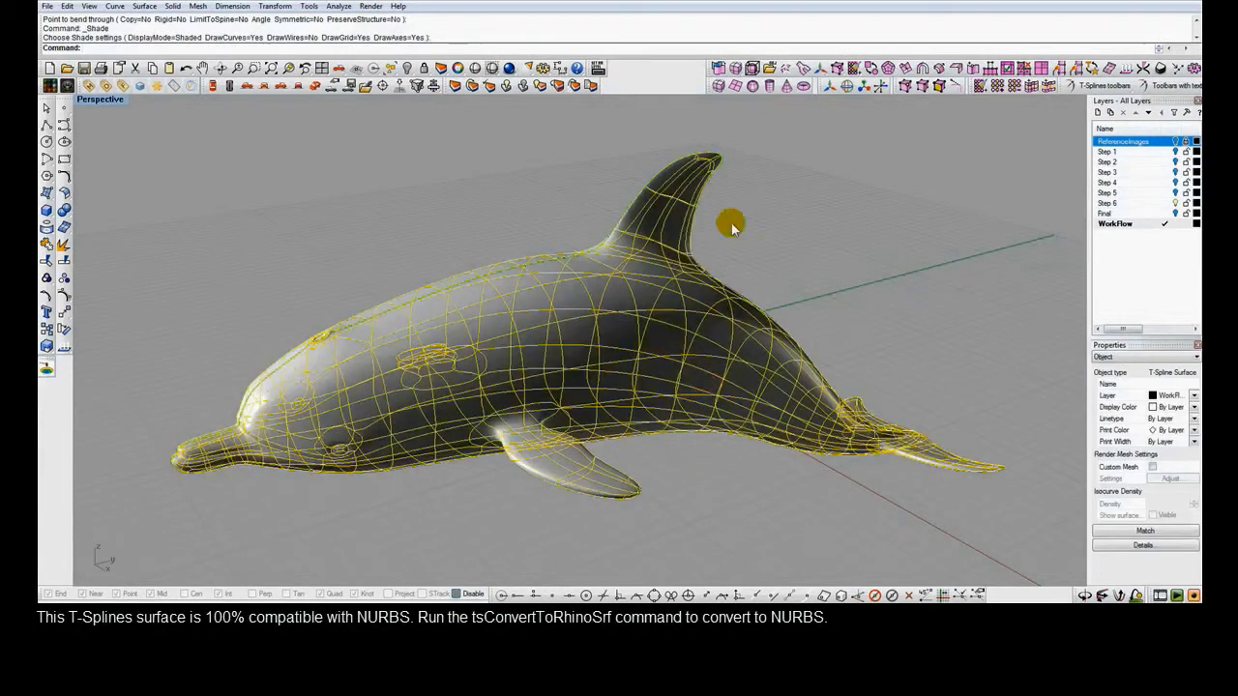
pyautogui.click(717, 66)
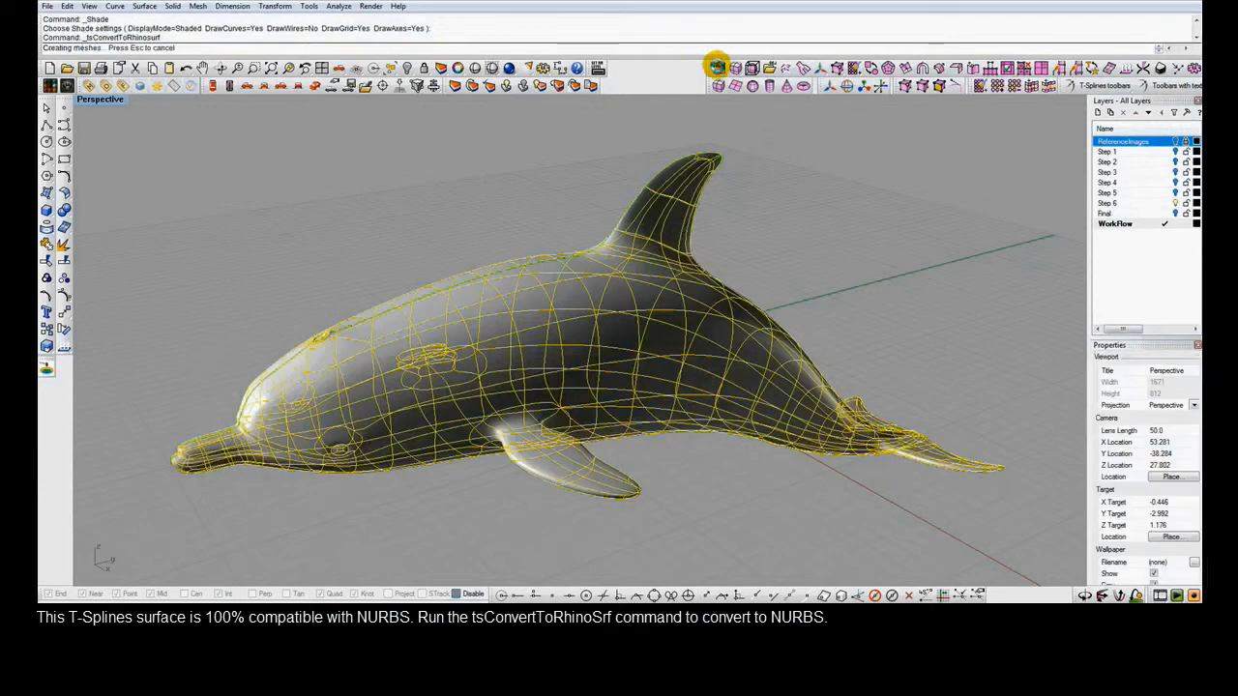
pyautogui.click(870, 282)
pyautogui.click(1153, 515)
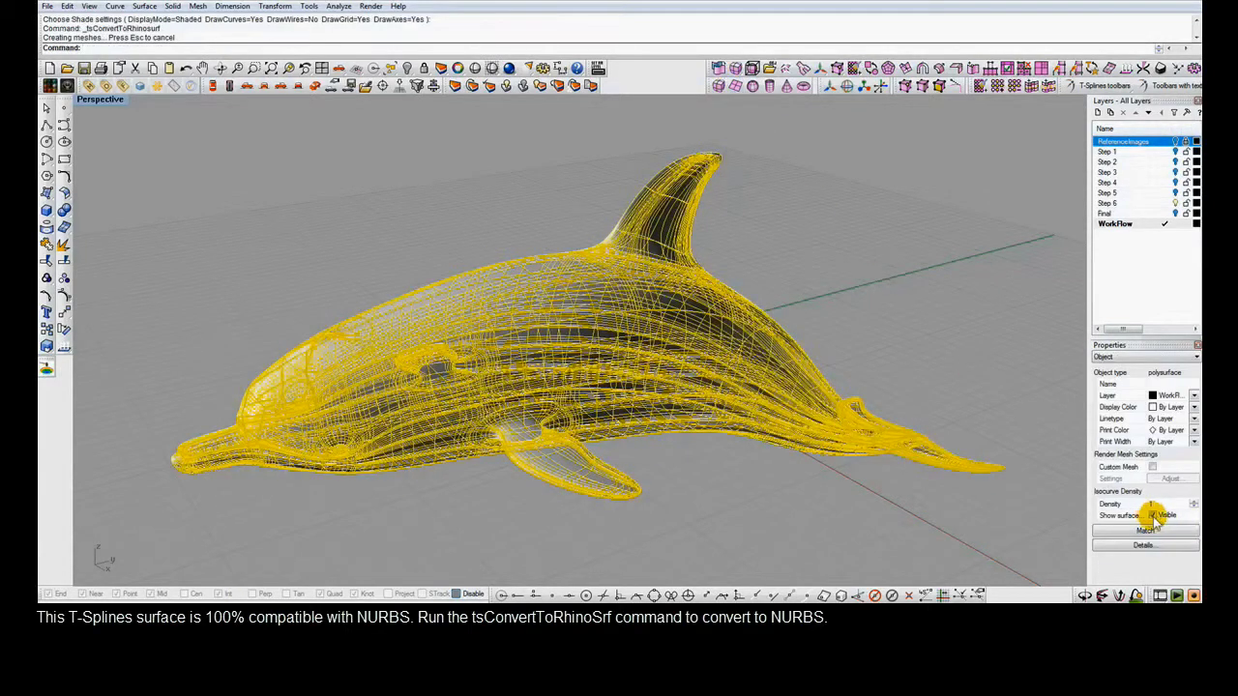
pyautogui.click(787, 506)
pyautogui.moveTo(785, 506); pyautogui.dragTo(630, 511, button='right')
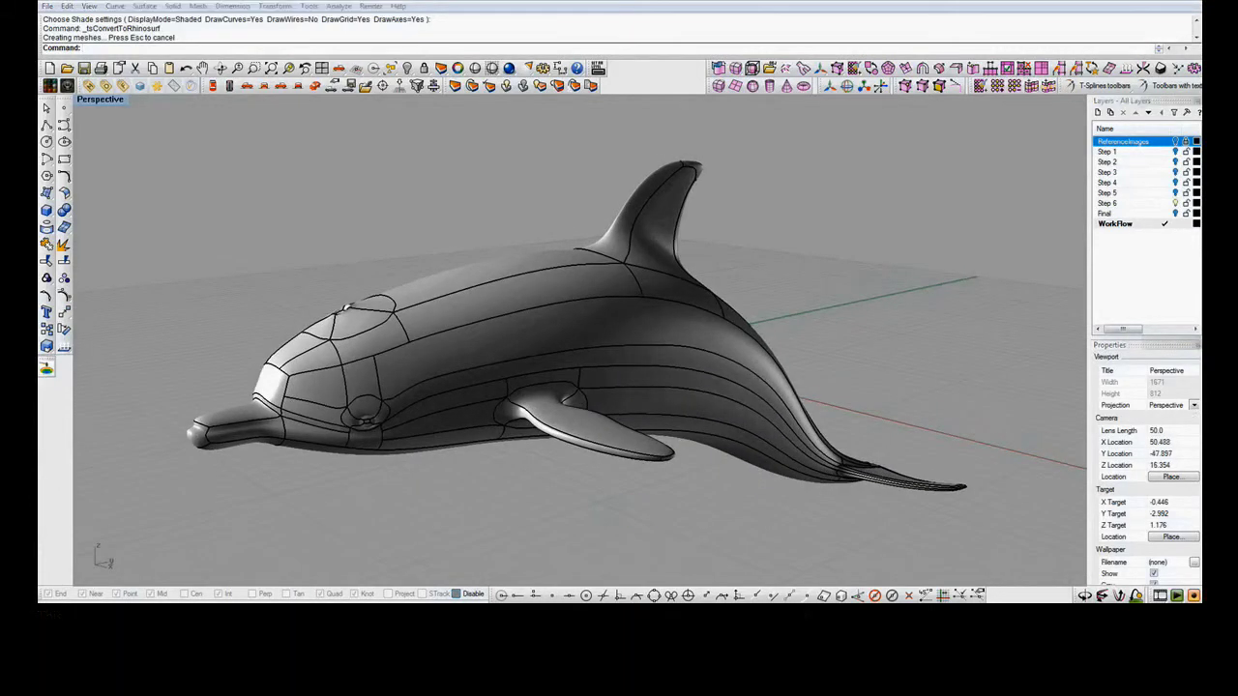